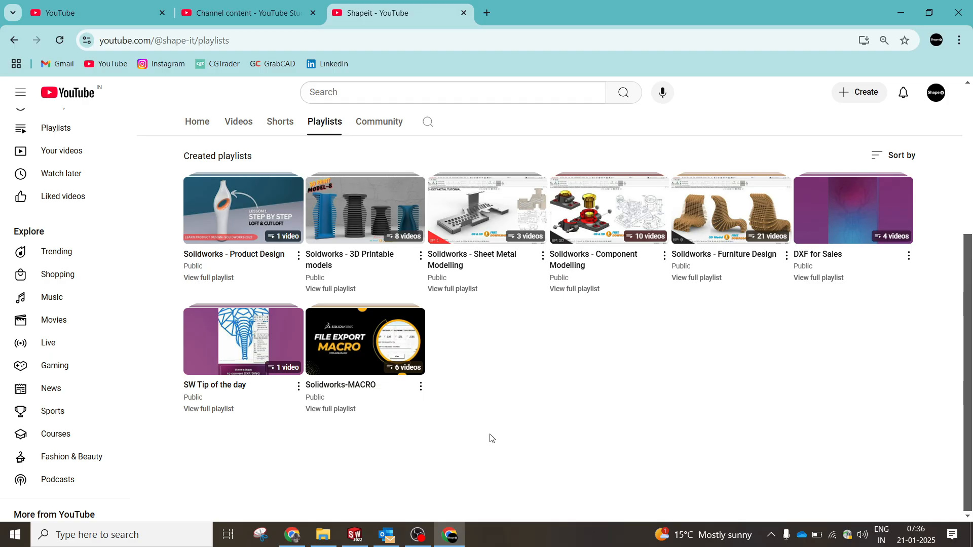
Switch to SOLIDWORKS and start a sketch on the Front Plane
scroll(499, 352, up, 3)
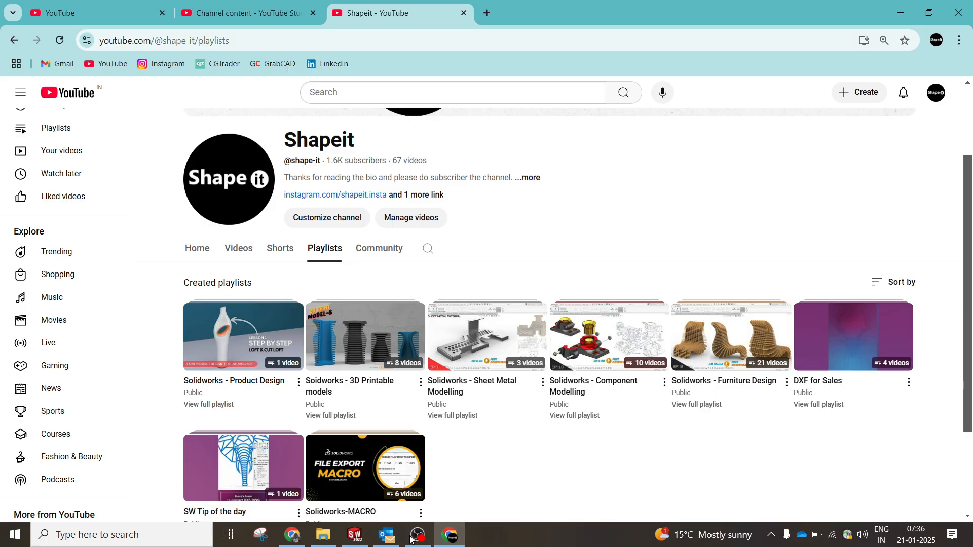
click(355, 535)
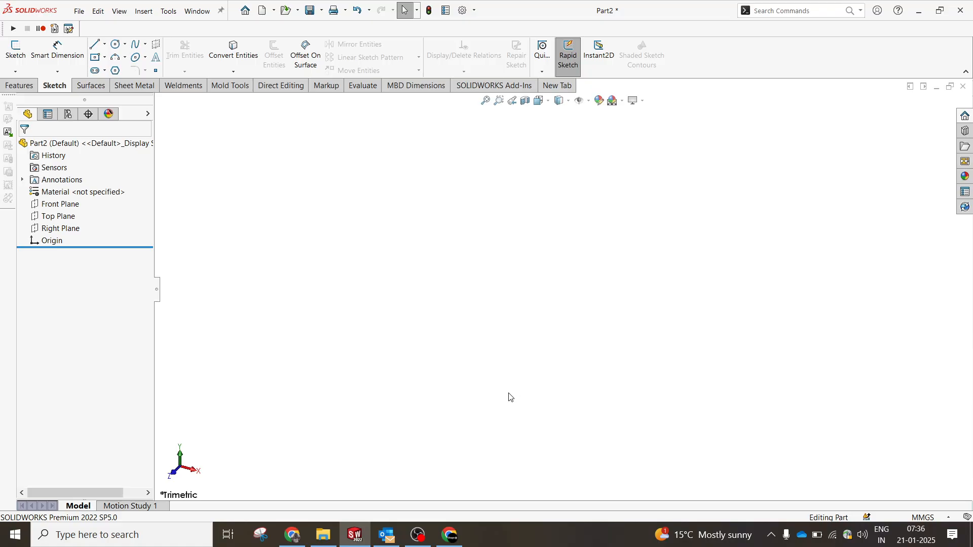
click(68, 205)
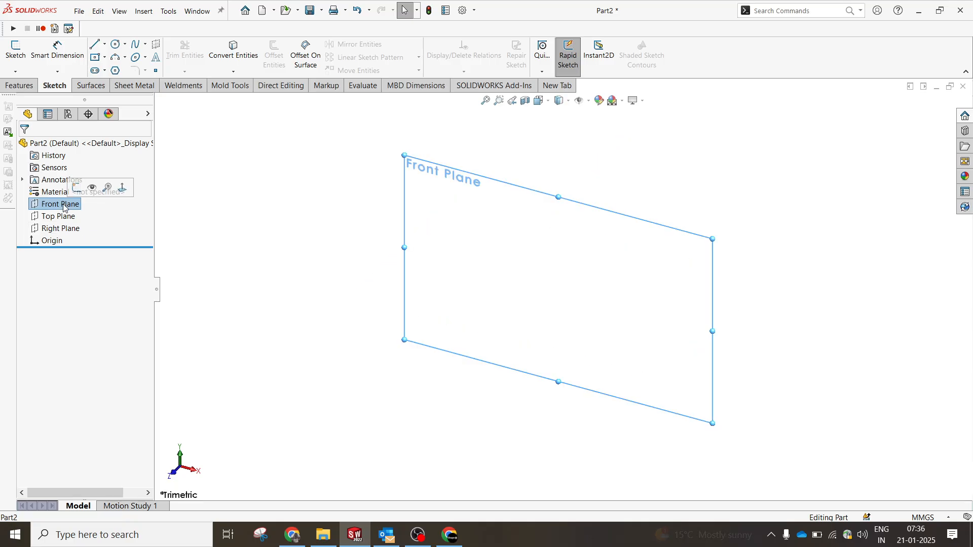
click(77, 189)
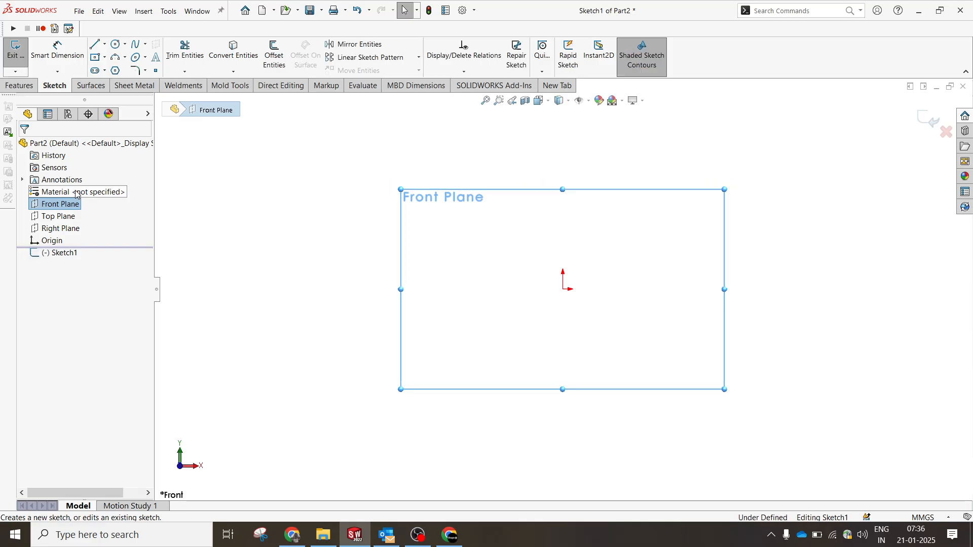
Draw a horizontal and a vertical construction line of infinite length through the origin
click(105, 44)
click(111, 69)
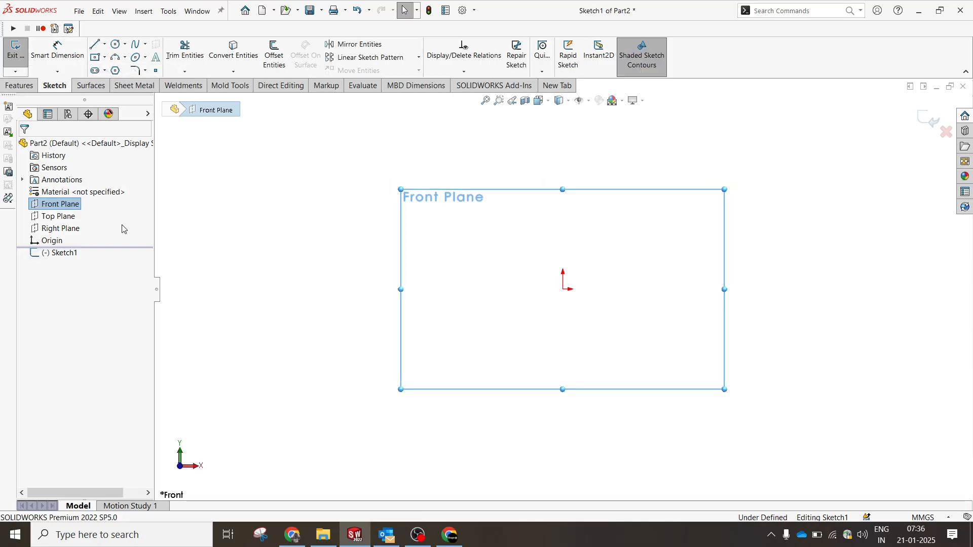
click(72, 299)
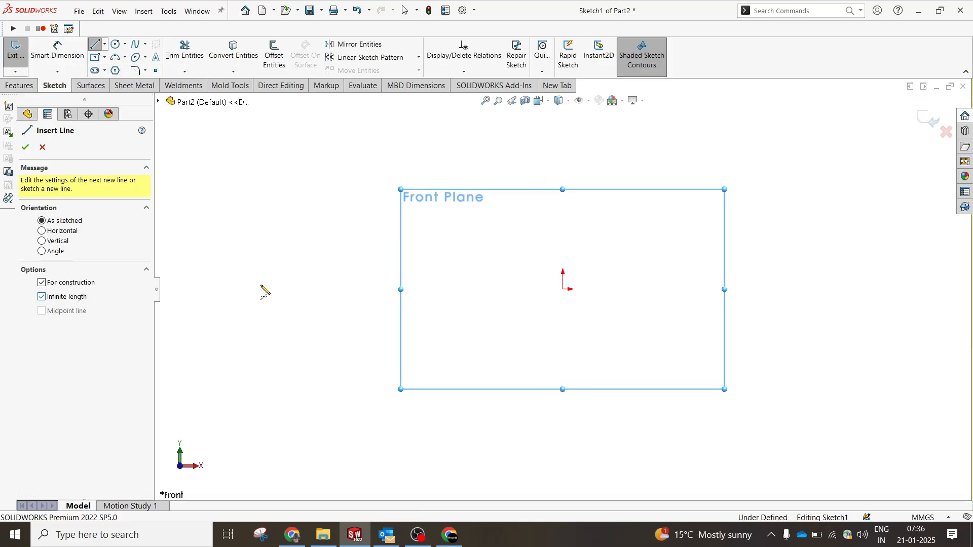
click(568, 289)
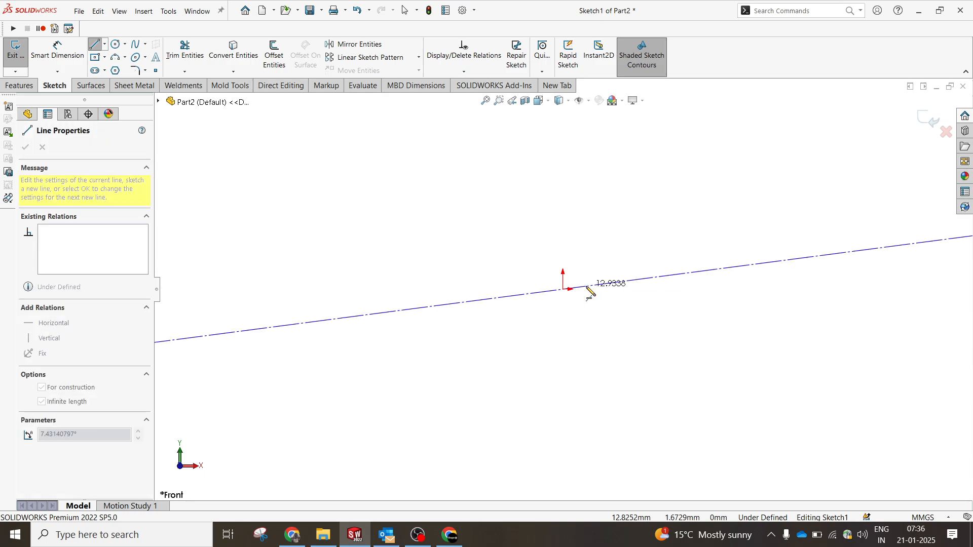
click(596, 297)
click(563, 289)
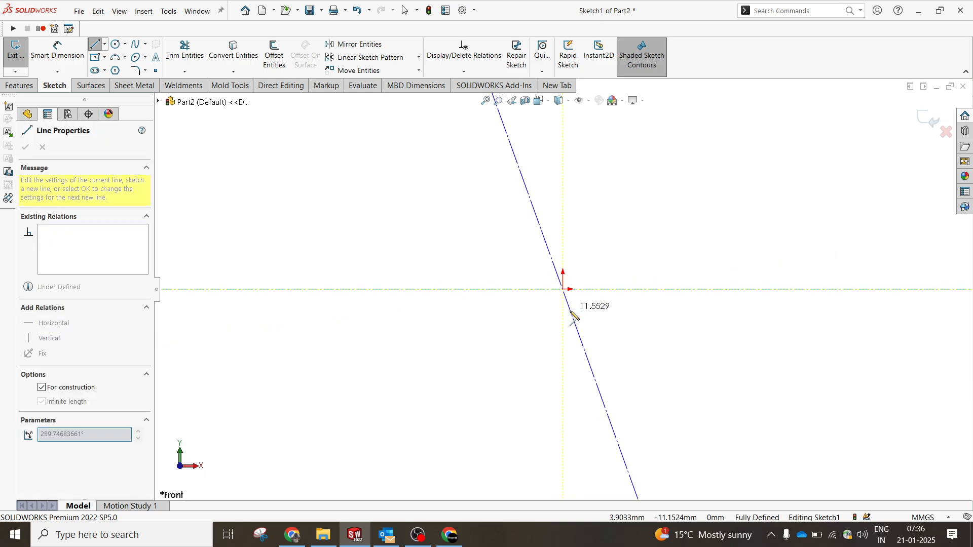
click(565, 307)
right_click(608, 239)
click(636, 244)
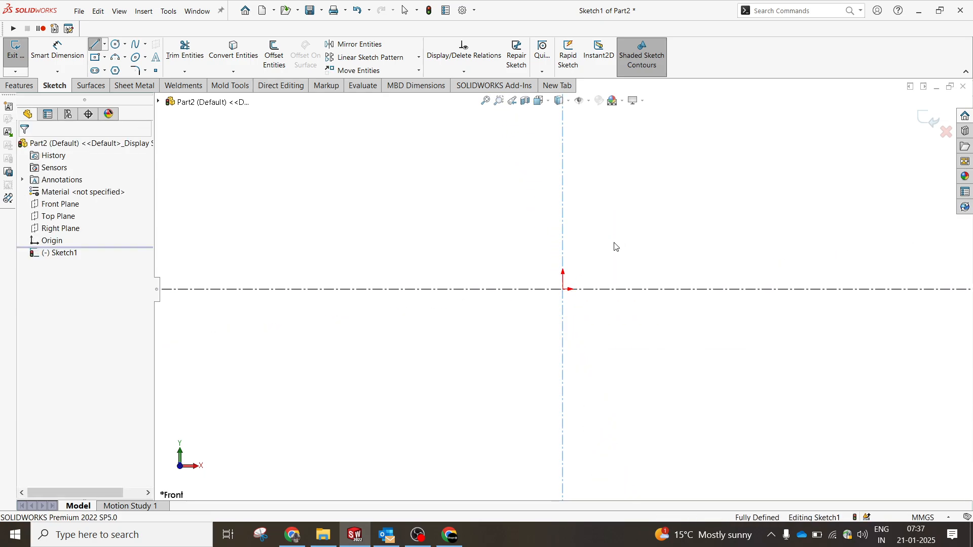
Sketch a center rectangle about 190 mm wide and 125 mm high, centred on the origin
click(94, 58)
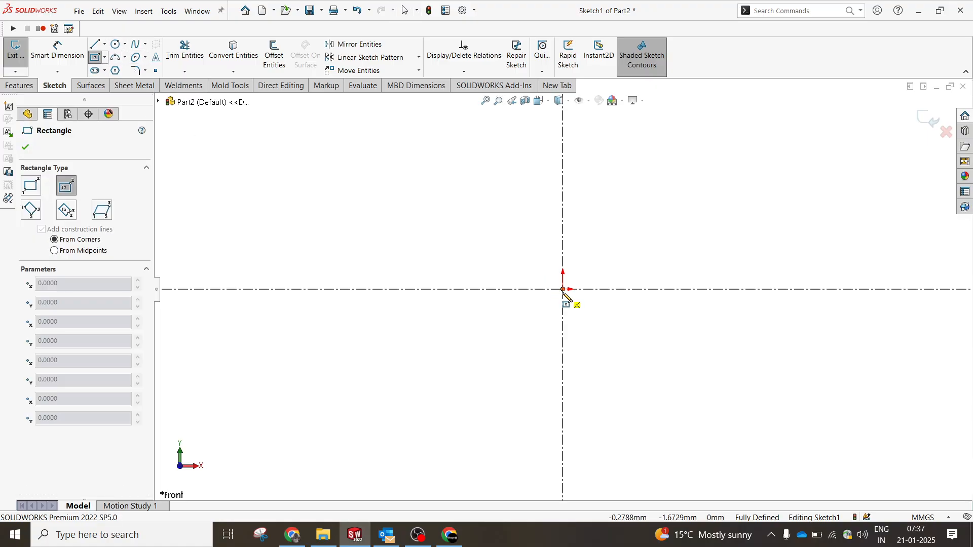
click(563, 290)
click(735, 403)
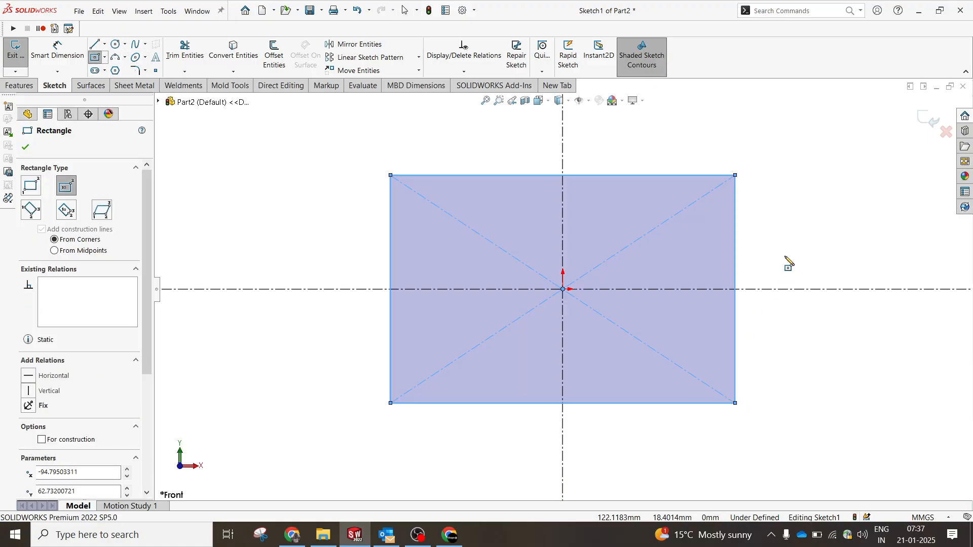
right_click(787, 254)
click(804, 266)
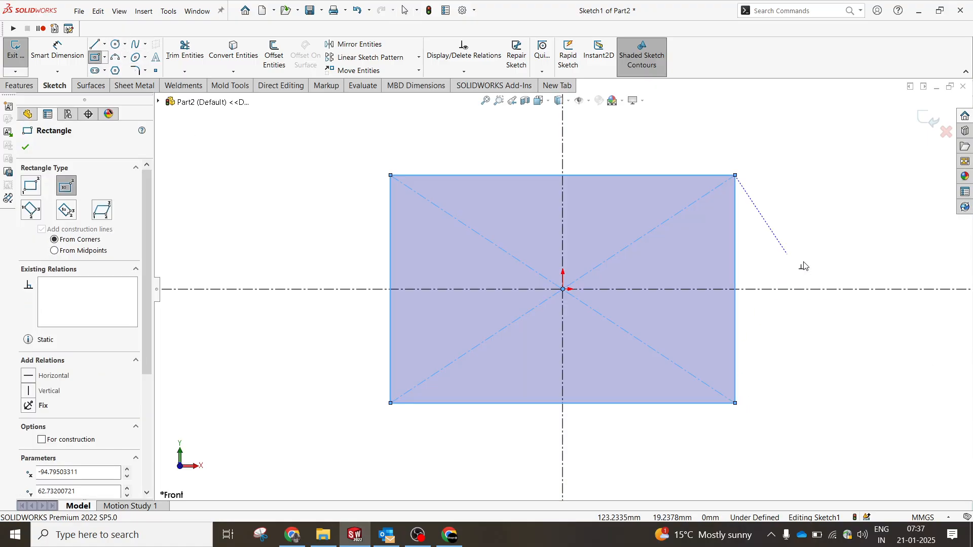
Convert all four sides of the center rectangle to construction geometry
right_click(674, 175)
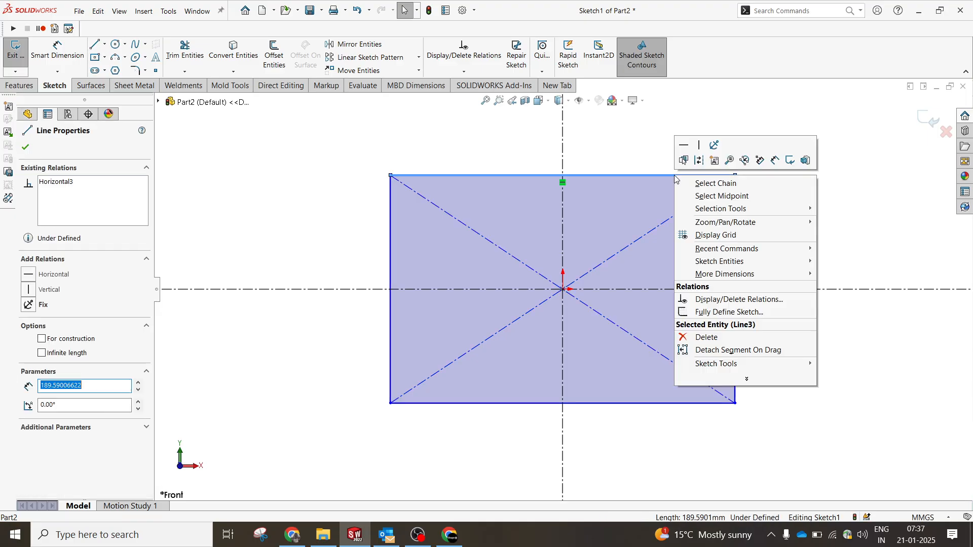
click(715, 184)
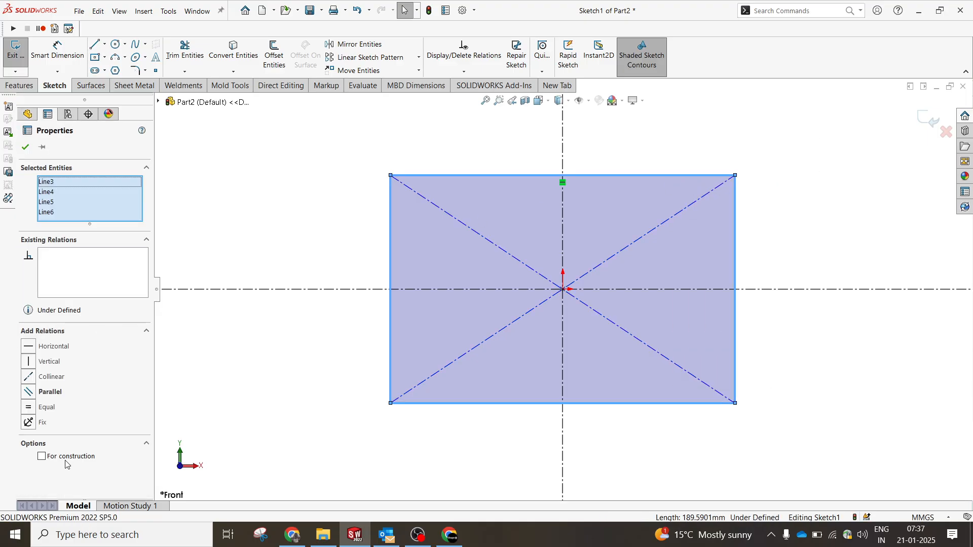
click(65, 460)
key(Escape)
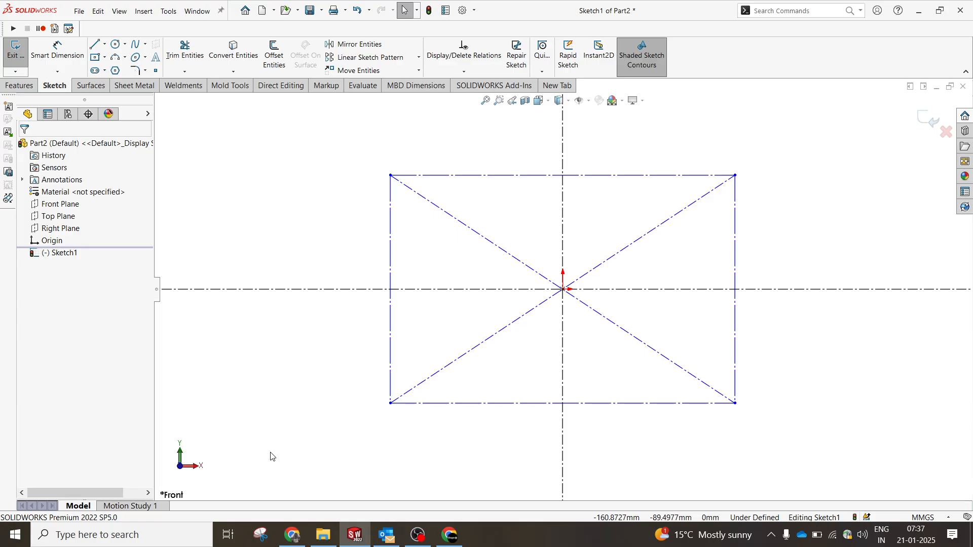
Dimension the construction rectangle to 400 mm wide and 280 mm high
click(57, 51)
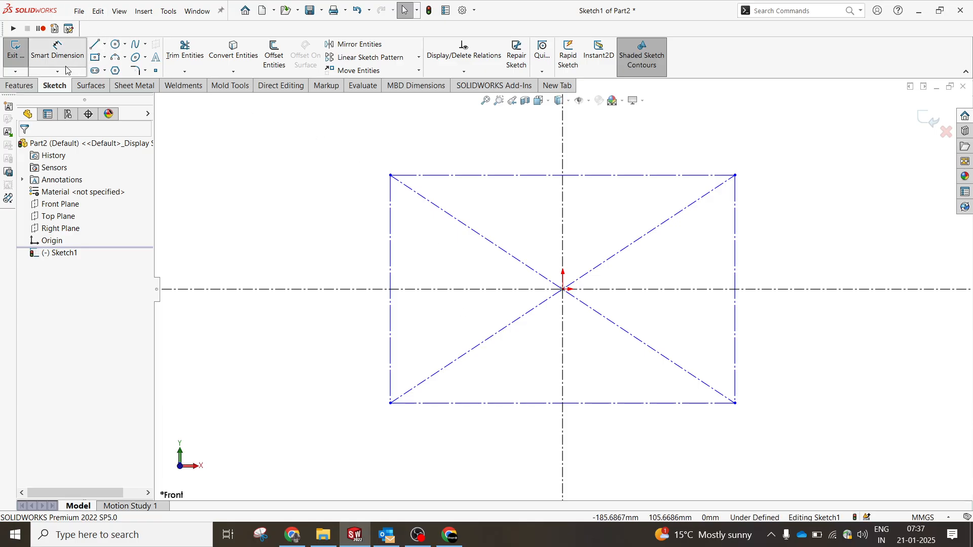
click(428, 176)
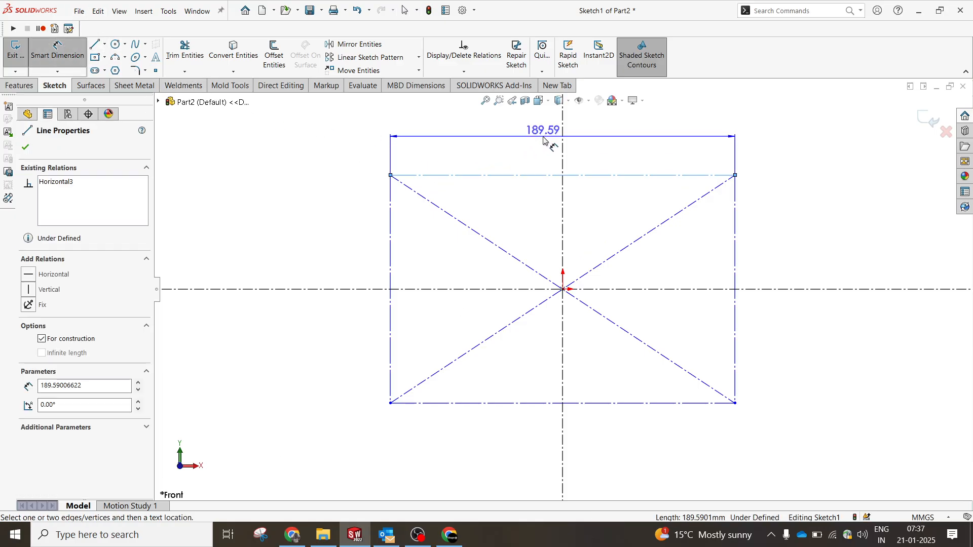
click(541, 130)
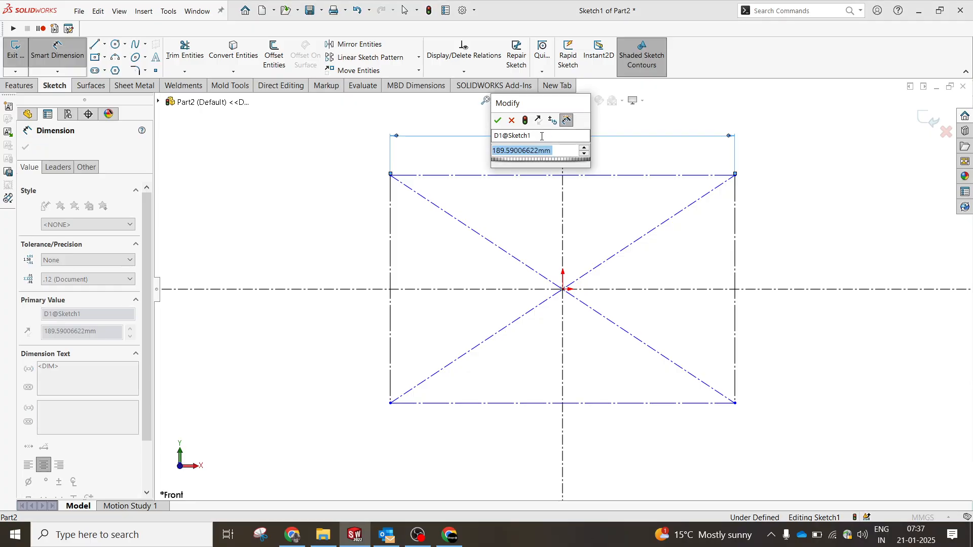
text(400)
key(Return)
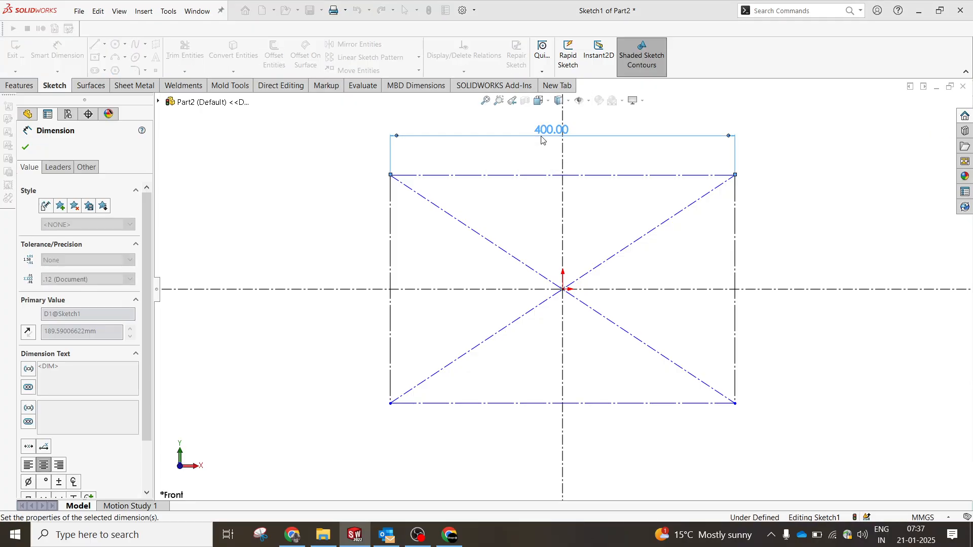
click(390, 223)
click(355, 245)
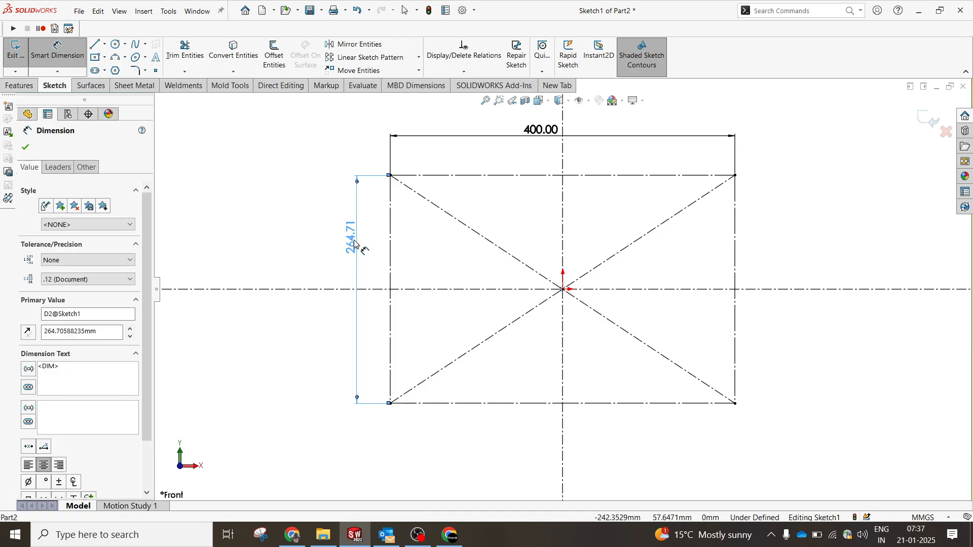
text(280)
key(Return)
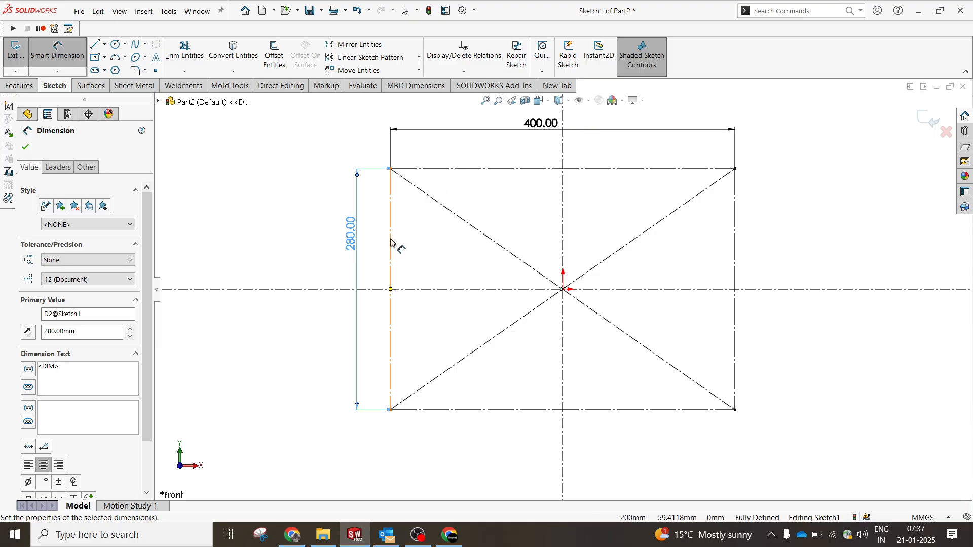
click(183, 192)
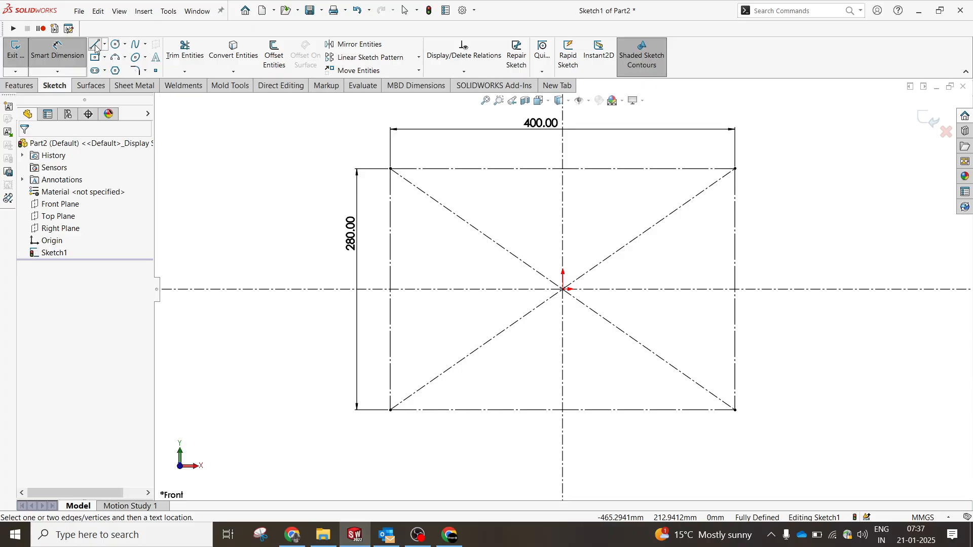
Sketch a closed profile inside the construction rectangle with straight slanted sides, shallow curved top and bottom edges, and arcs at the four corners
click(95, 46)
click(437, 345)
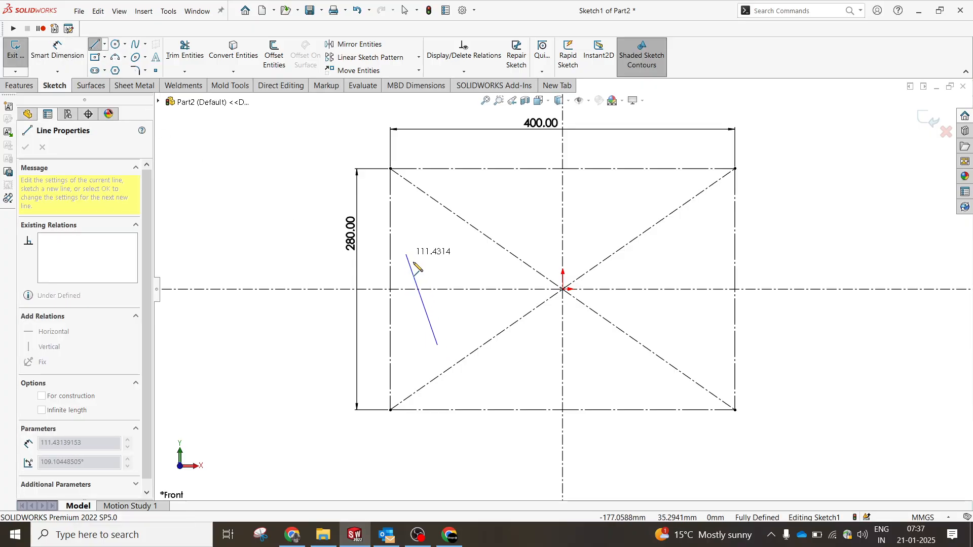
click(415, 263)
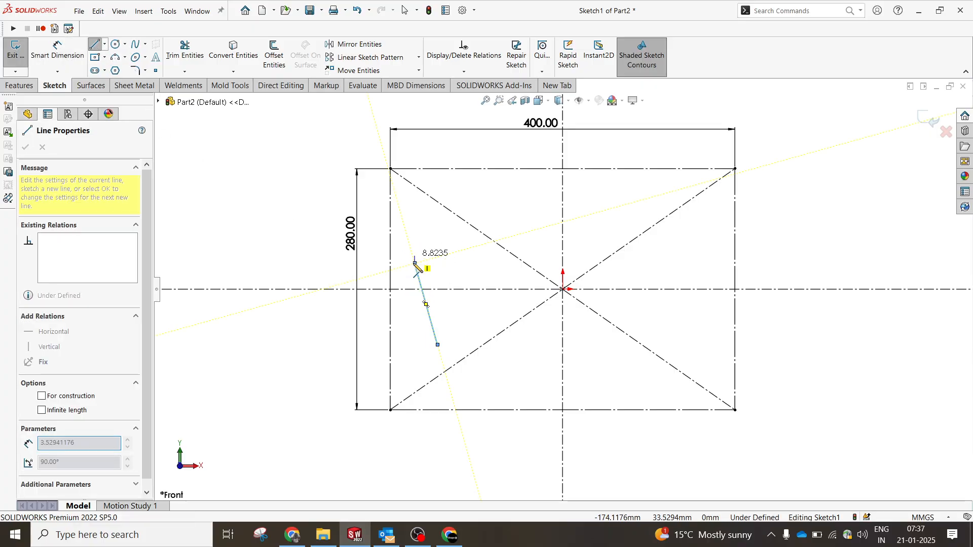
click(429, 237)
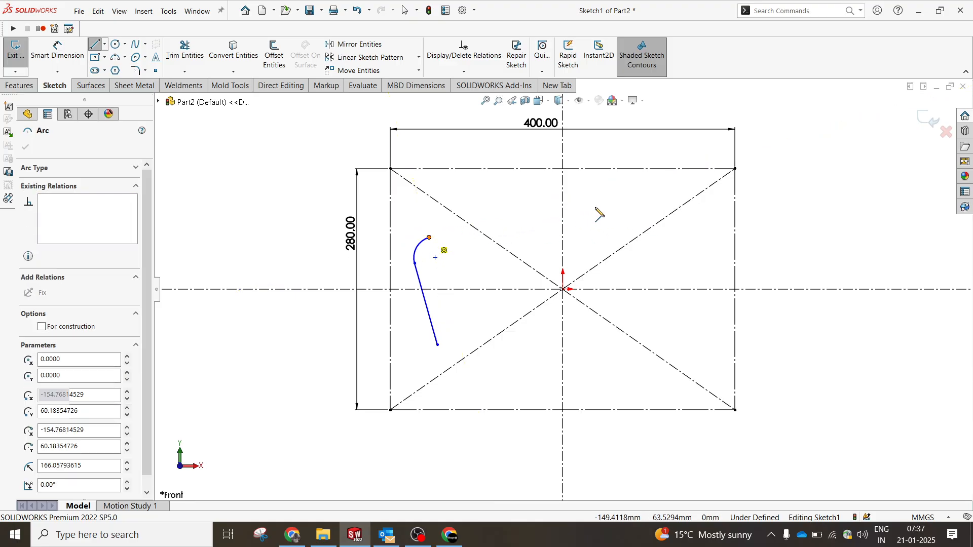
click(683, 232)
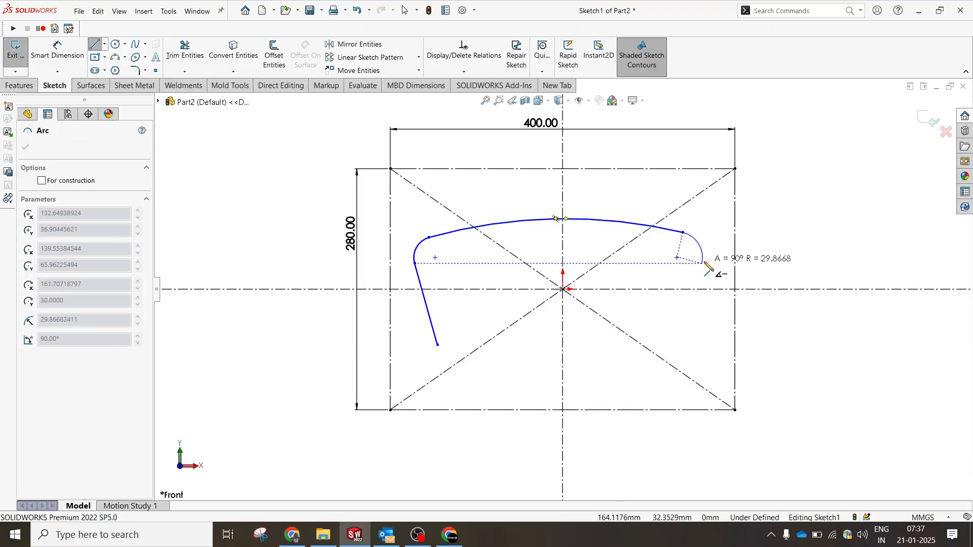
click(703, 263)
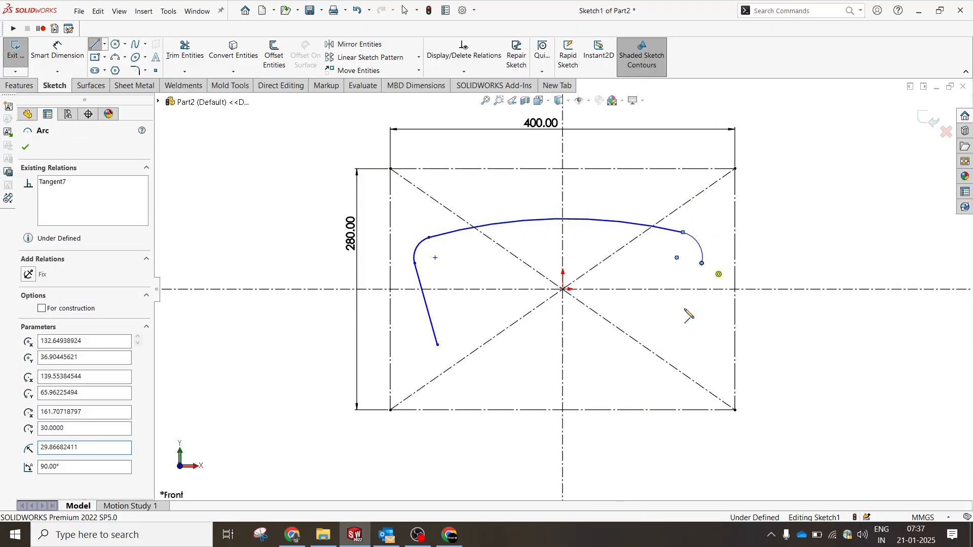
click(679, 356)
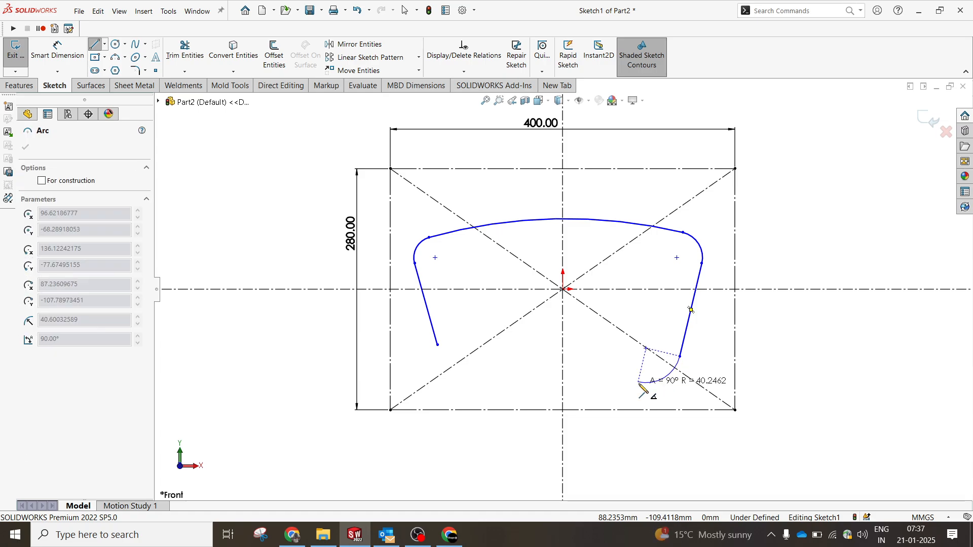
click(651, 379)
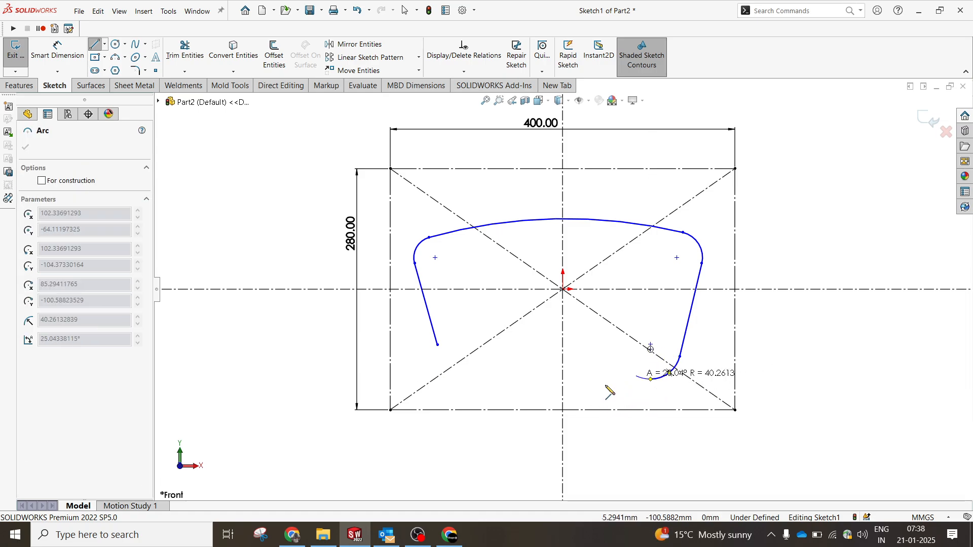
click(480, 369)
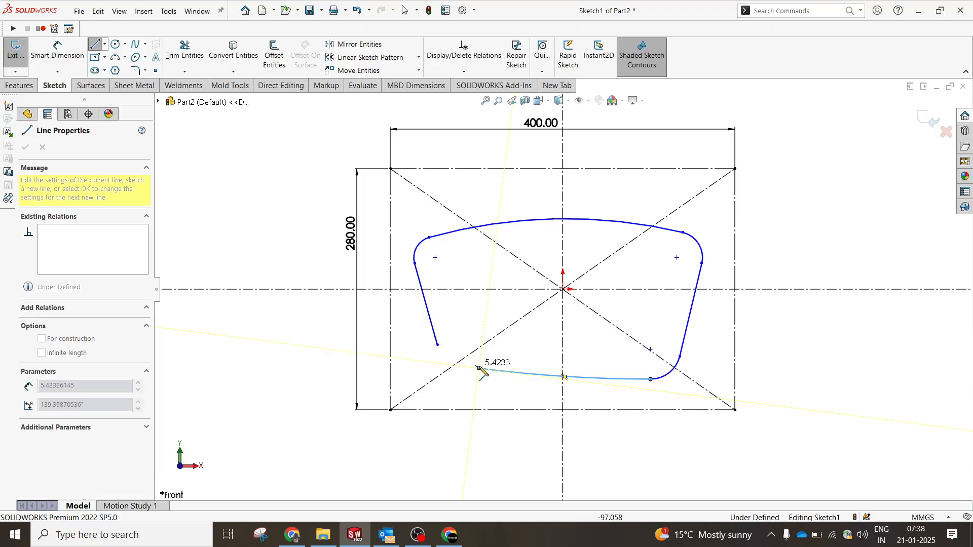
click(438, 345)
key(Escape)
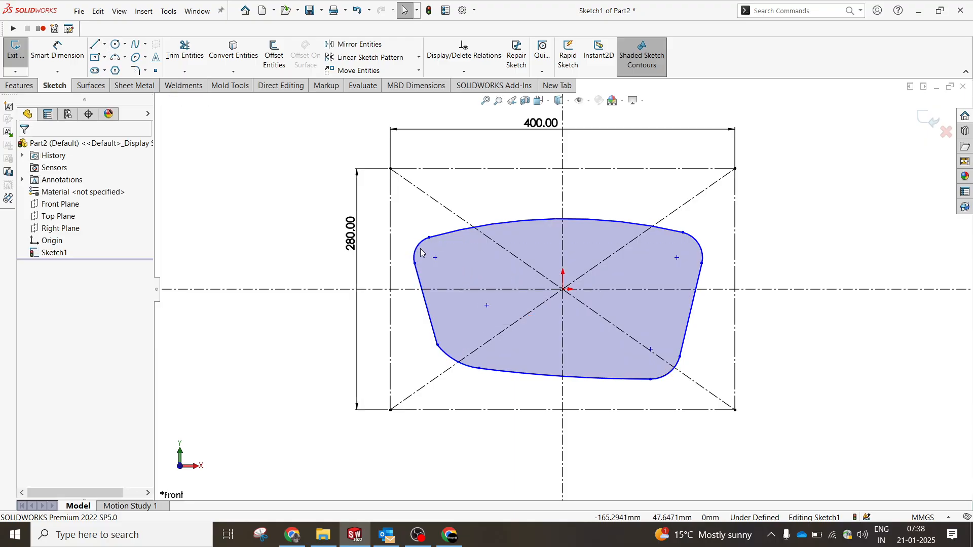
click(417, 248)
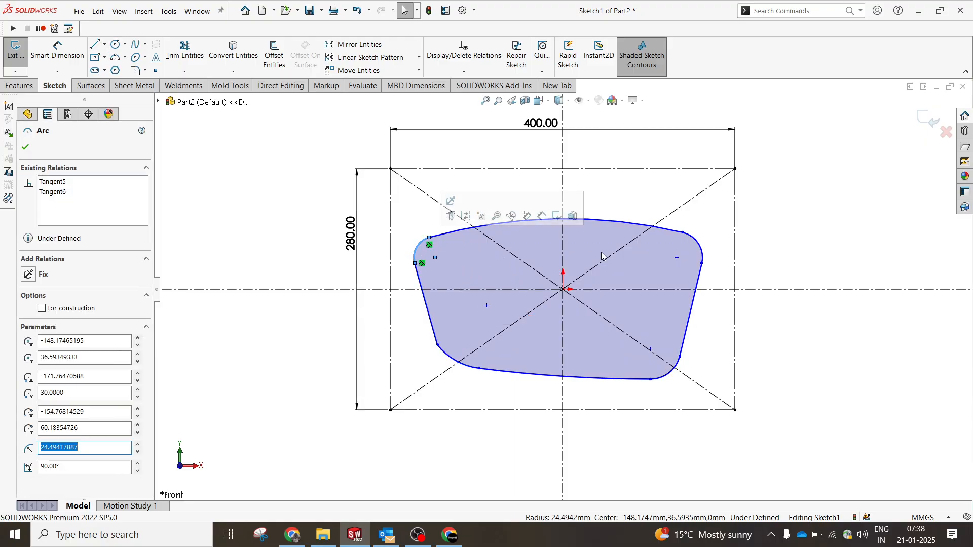
ctrl+click(699, 248)
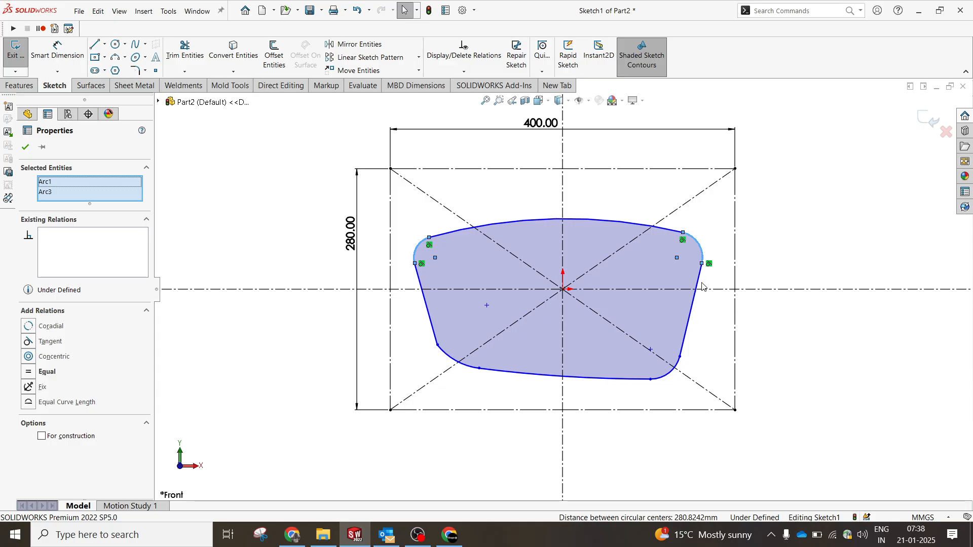
ctrl+click(692, 306)
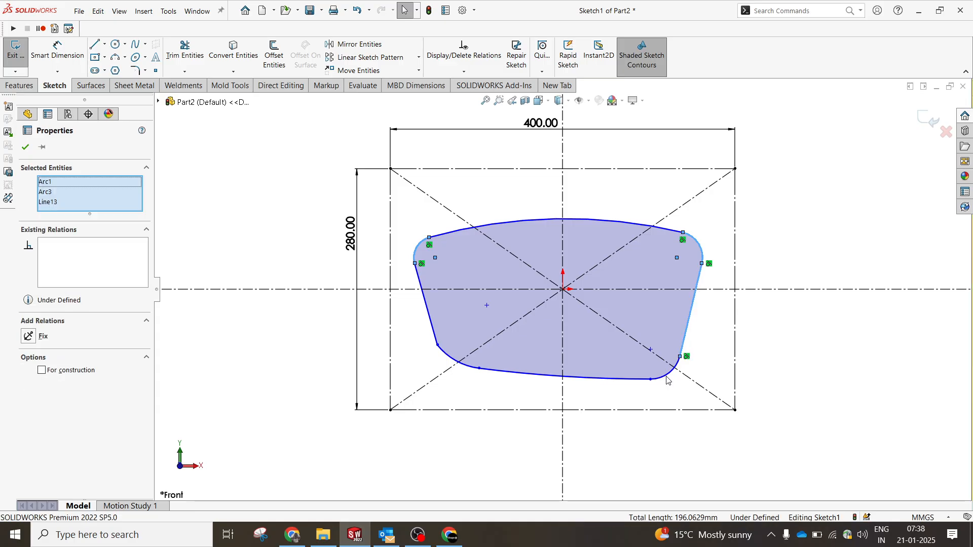
ctrl+click(668, 380)
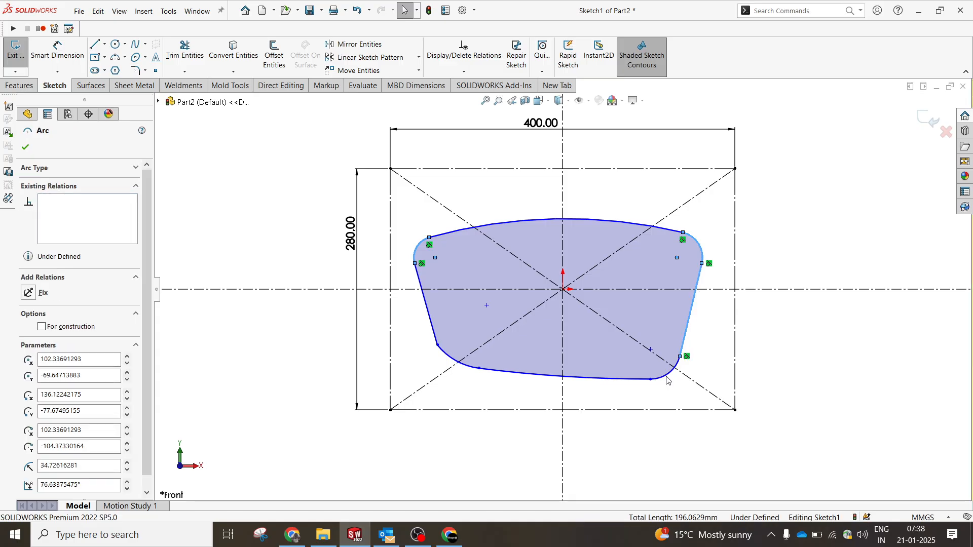
ctrl+click(460, 367)
ctrl+click(434, 332)
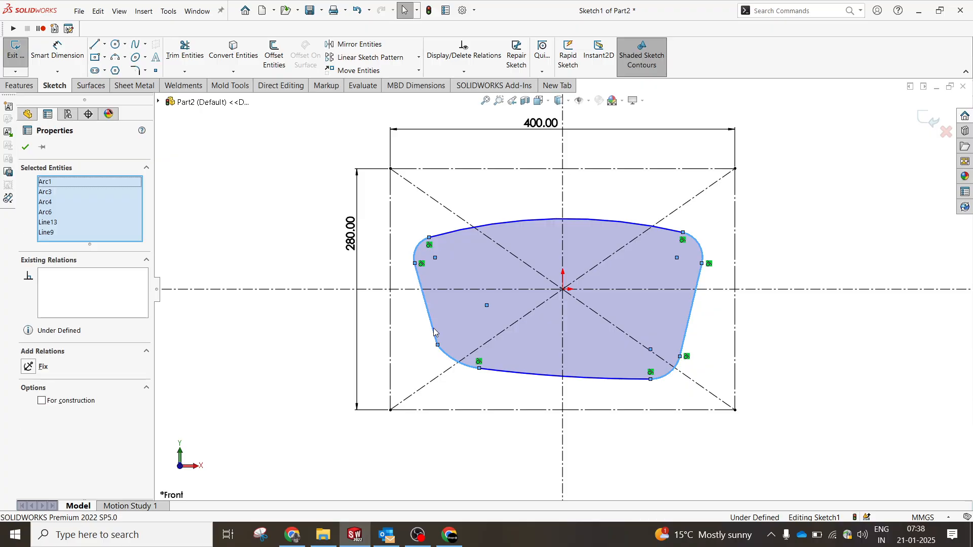
click(348, 323)
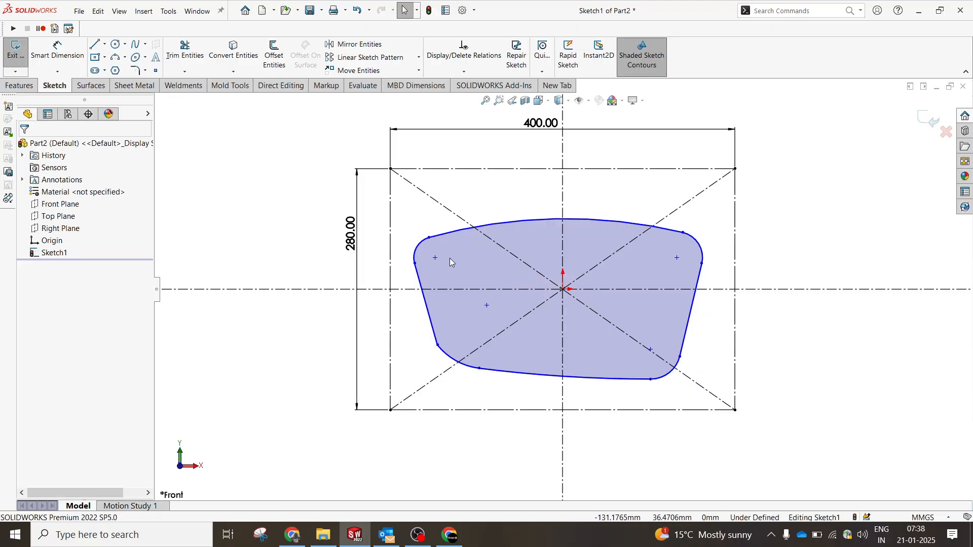
click(416, 256)
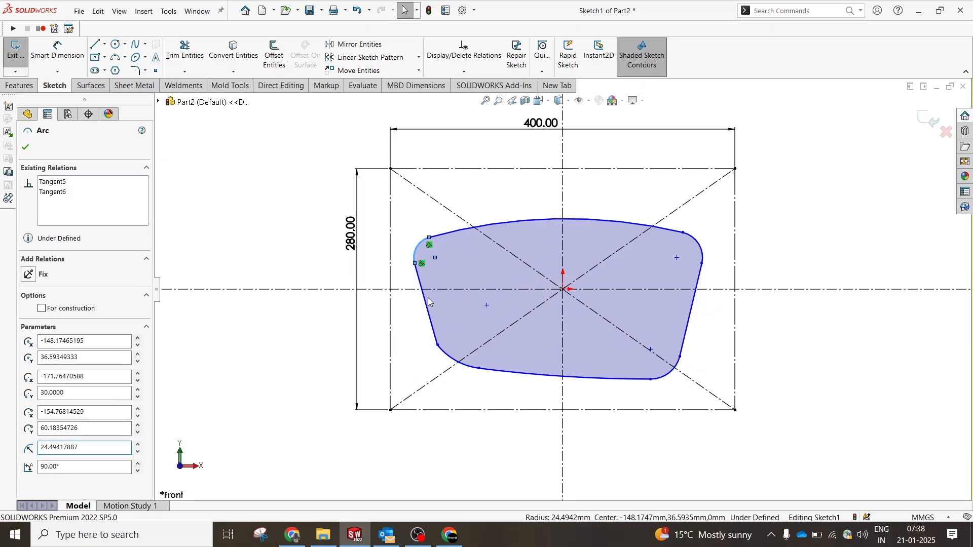
ctrl+click(441, 355)
ctrl+click(443, 354)
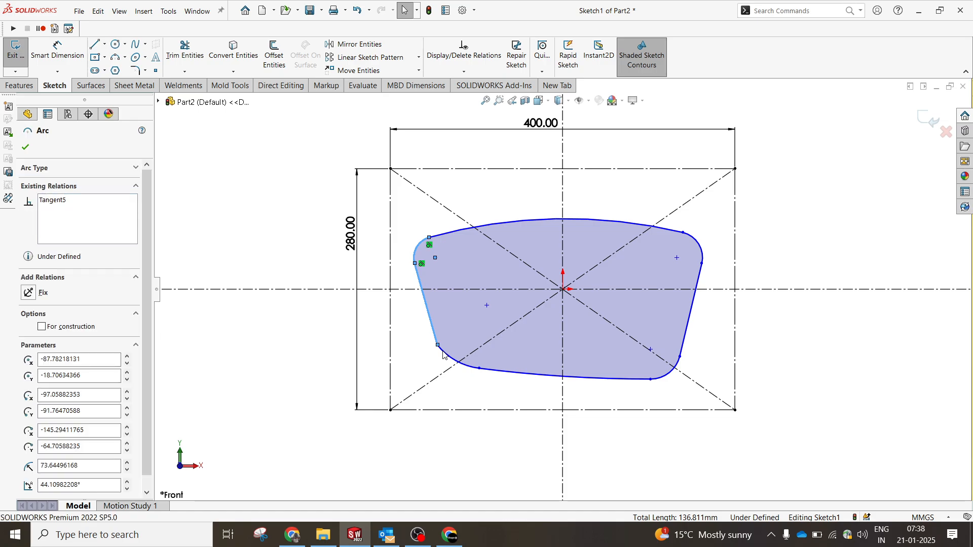
ctrl+click(564, 365)
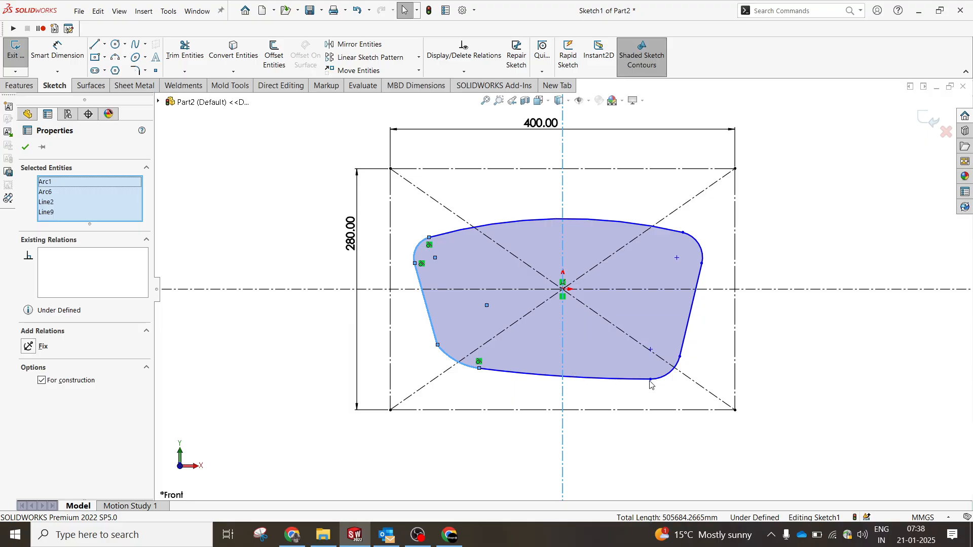
click(673, 370)
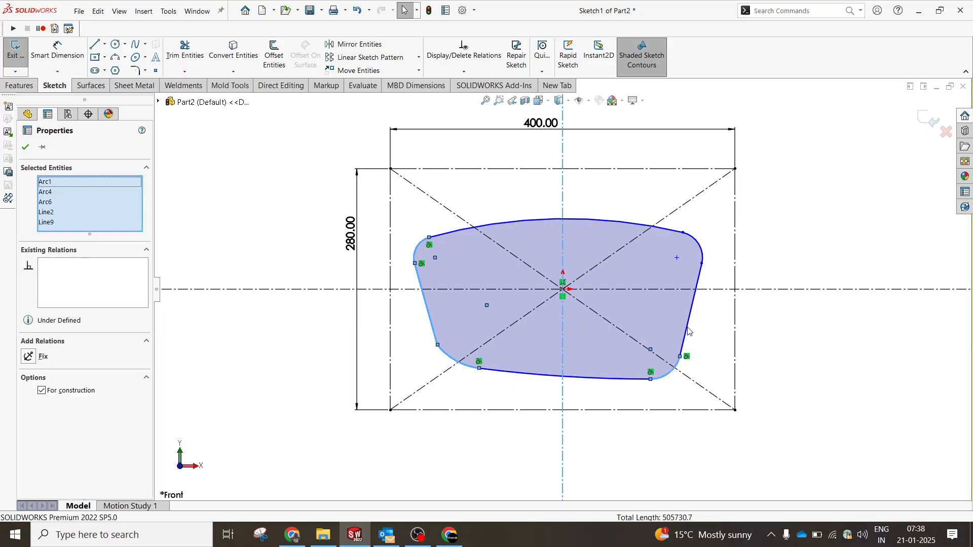
ctrl+click(687, 329)
ctrl+click(701, 248)
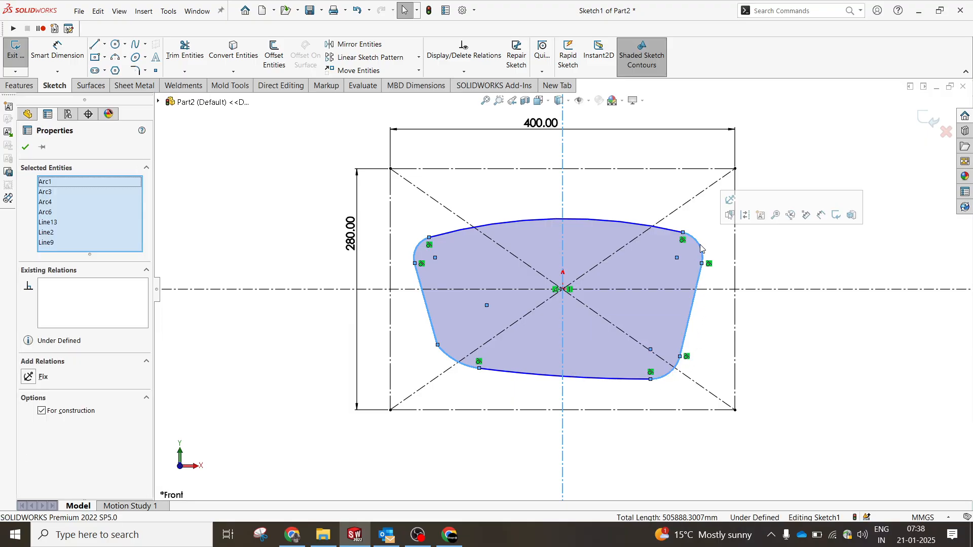
click(716, 235)
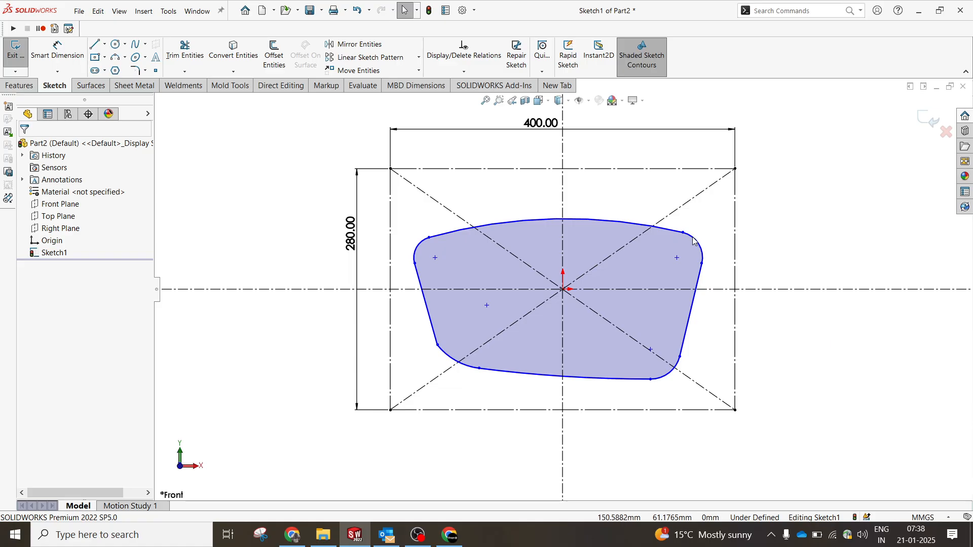
Make the two upper corner arcs symmetric about the vertical centerline
click(694, 242)
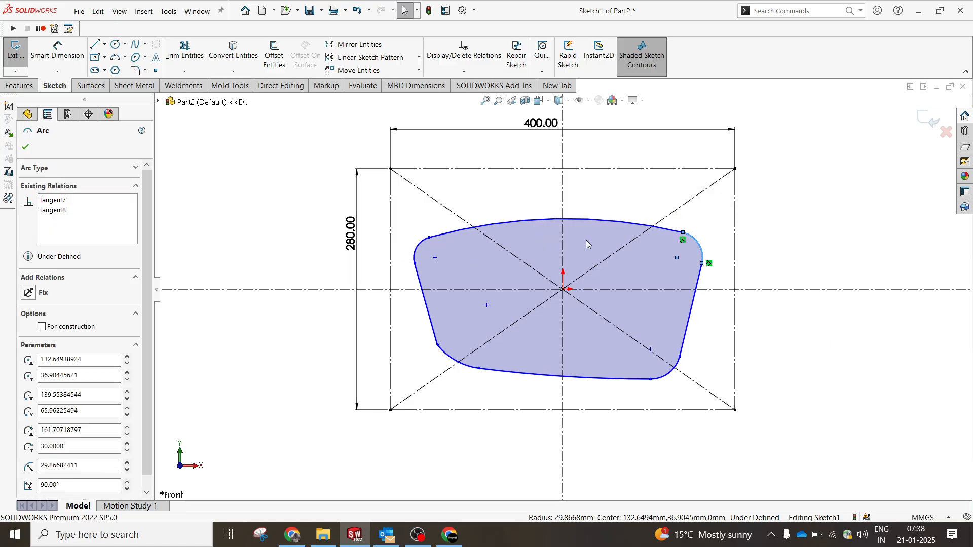
ctrl+click(563, 242)
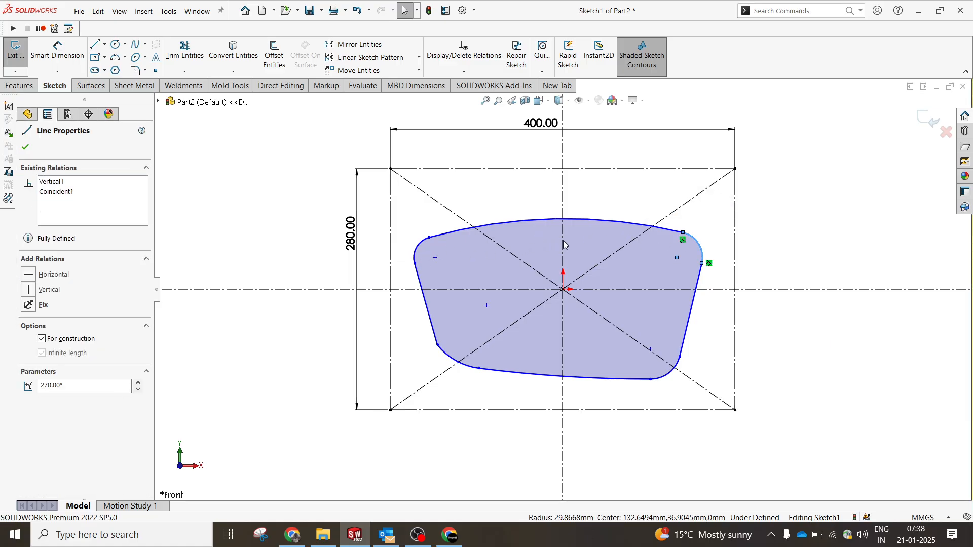
ctrl+click(418, 253)
click(448, 203)
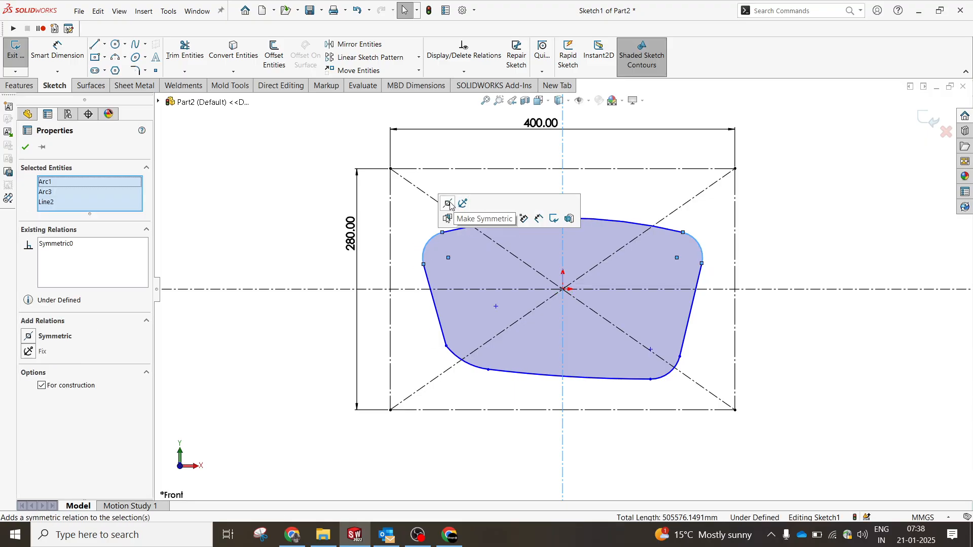
Make the left and right slanted side lines symmetric about the vertical centerline
click(432, 319)
click(438, 315)
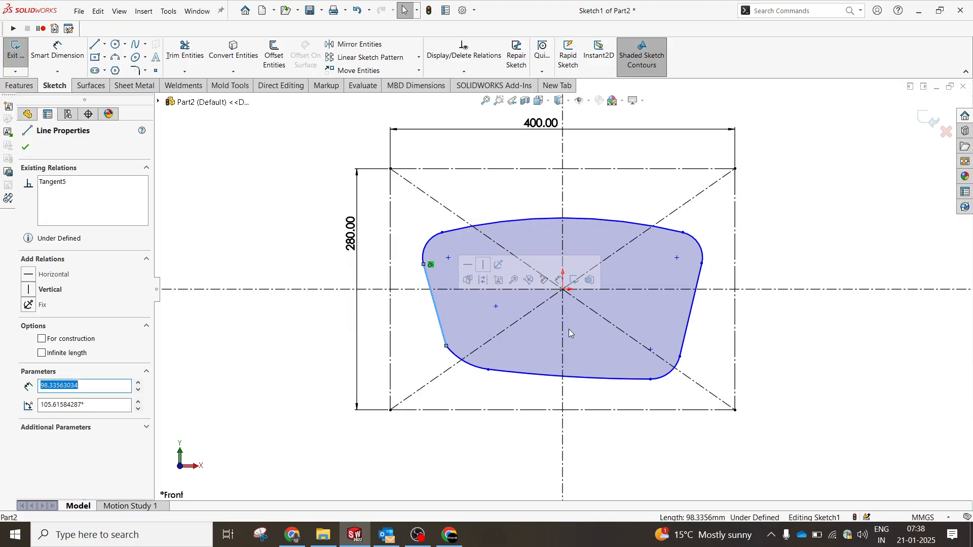
ctrl+click(564, 331)
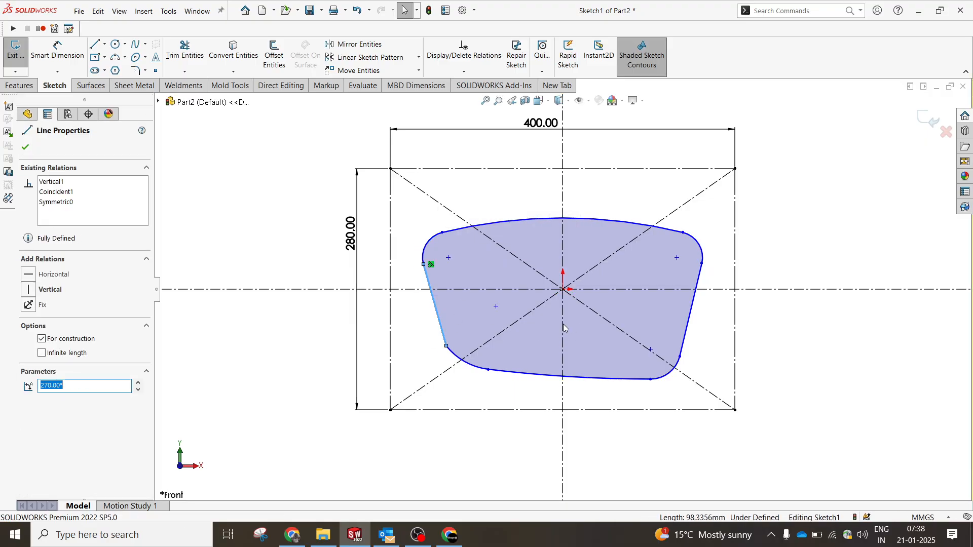
ctrl+click(690, 317)
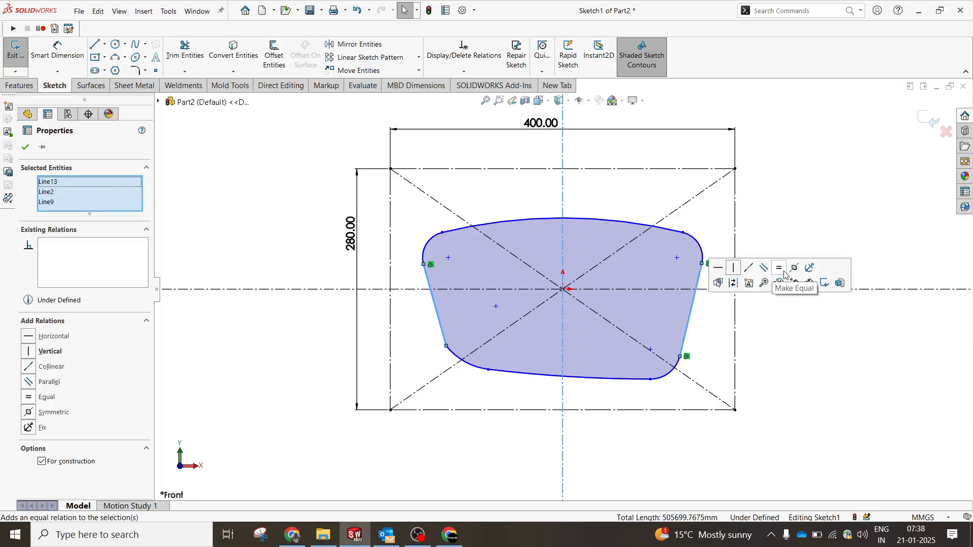
click(794, 269)
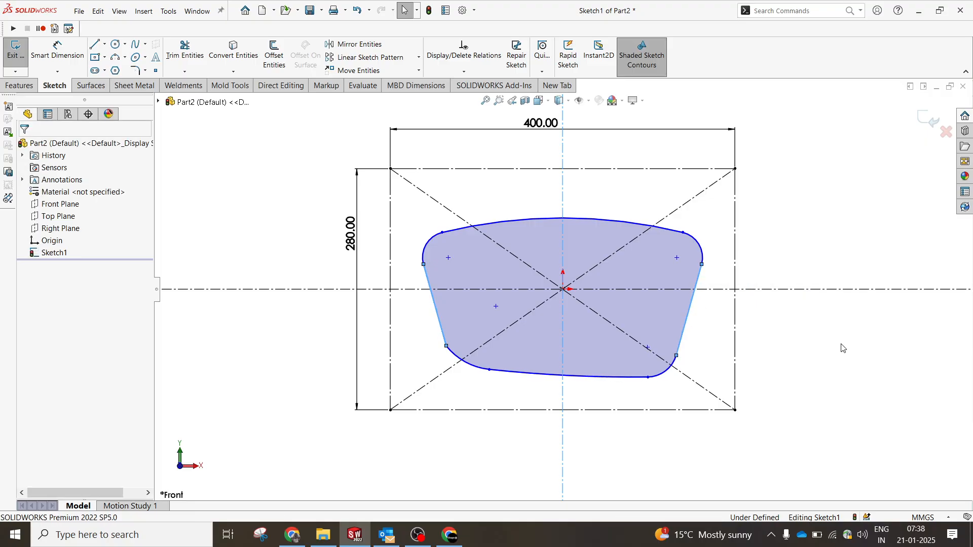
Make the lower-left corner arc tangent to the left slanted side line
click(476, 369)
ctrl+click(444, 340)
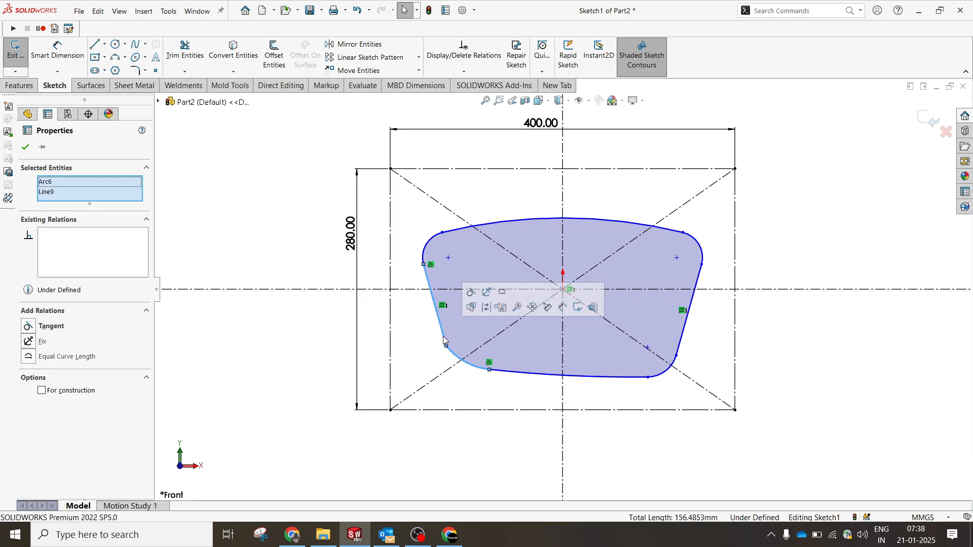
click(471, 292)
click(274, 372)
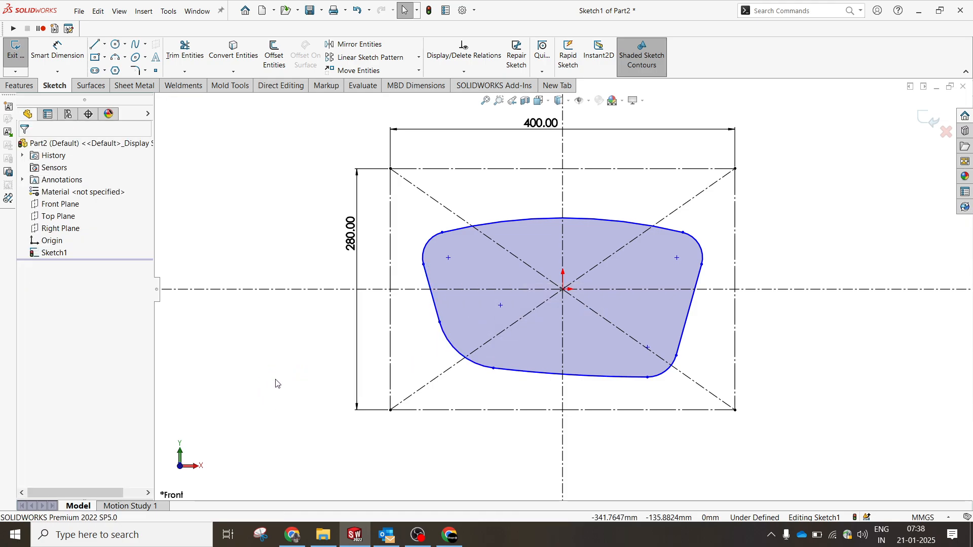
Dimension the upper-left corner arc with a radius of 75 mm
right_drag(276, 383, 291, 347)
click(430, 238)
click(402, 207)
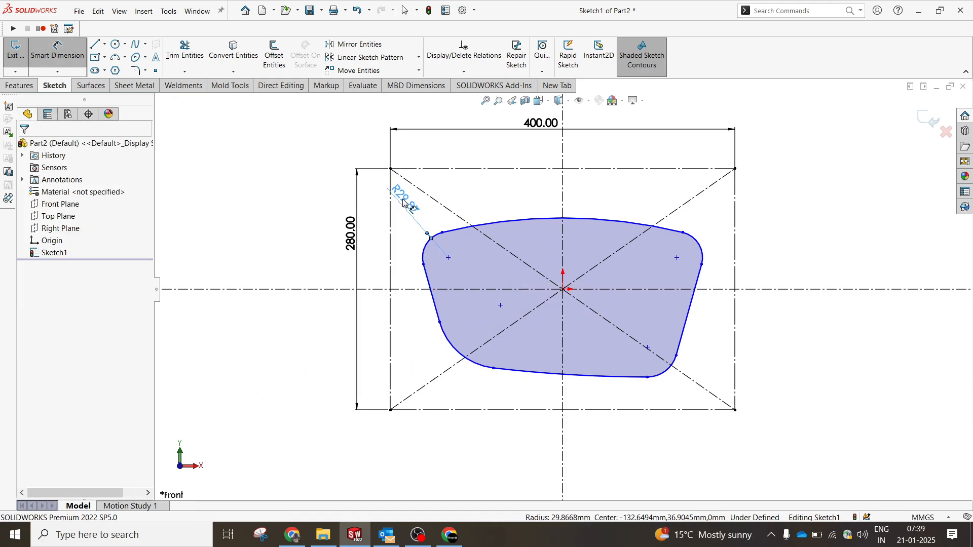
text(75)
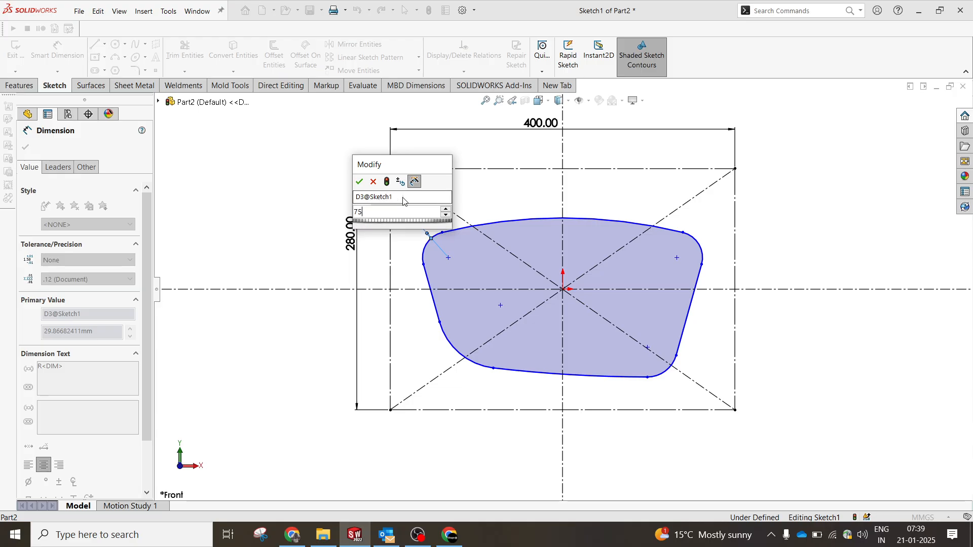
key(Return)
key(Escape)
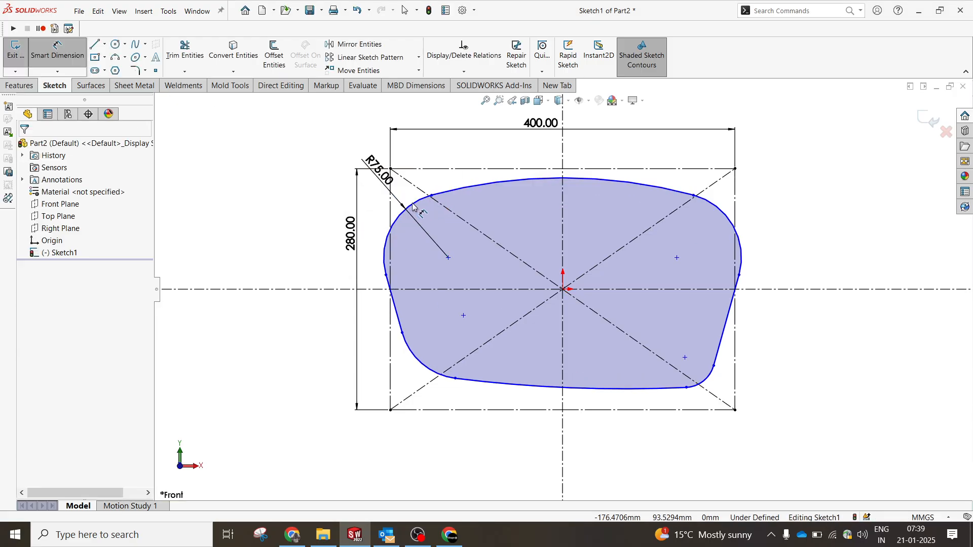
Make the profile's top and bottom curves tangent to the matching top and bottom sides of the construction rectangle
click(521, 182)
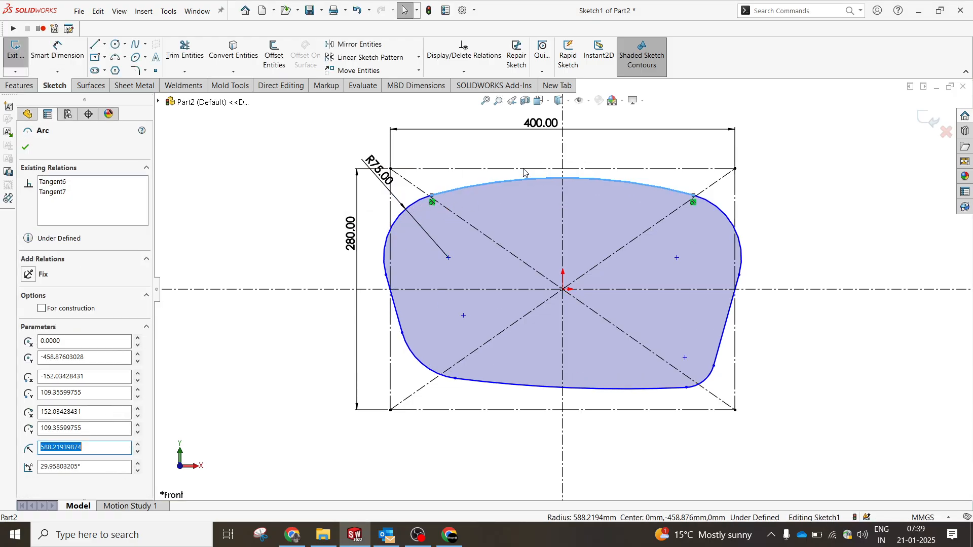
ctrl+click(547, 168)
click(554, 123)
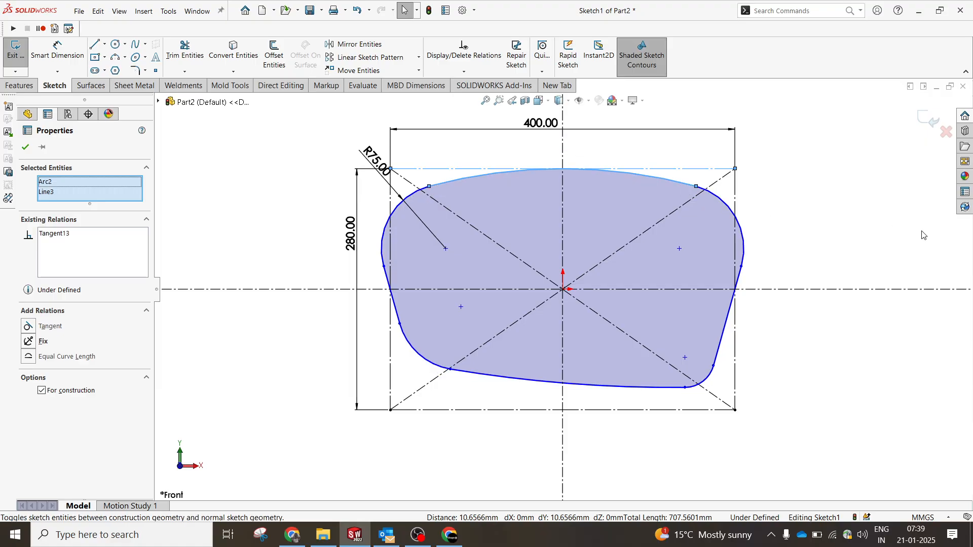
key(Escape)
click(607, 387)
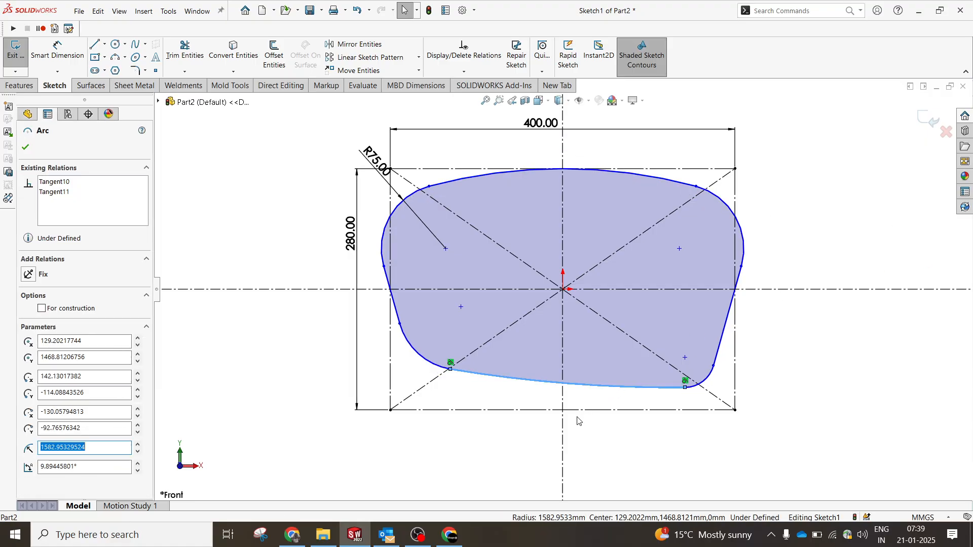
ctrl+click(574, 410)
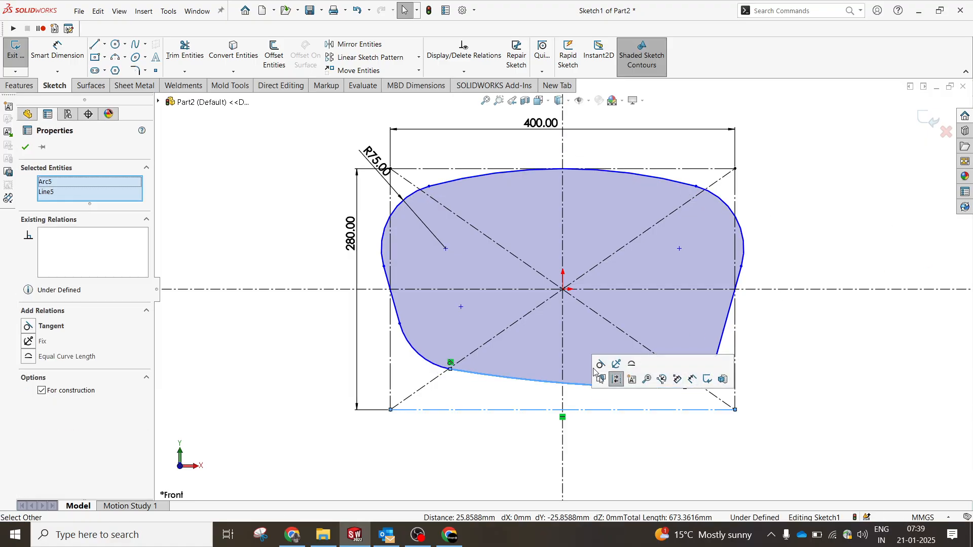
click(600, 365)
key(Escape)
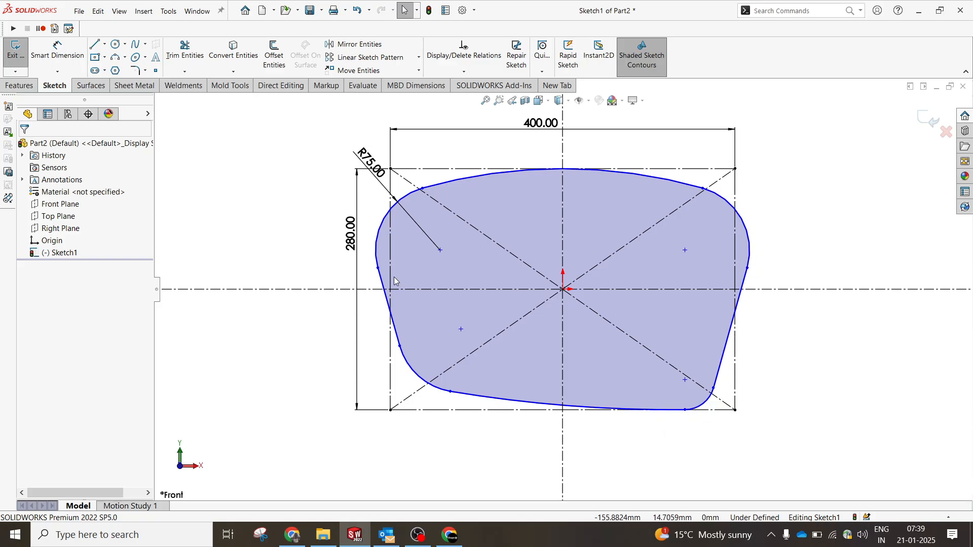
Make the upper-left corner arc tangent to the left side of the construction rectangle
click(384, 241)
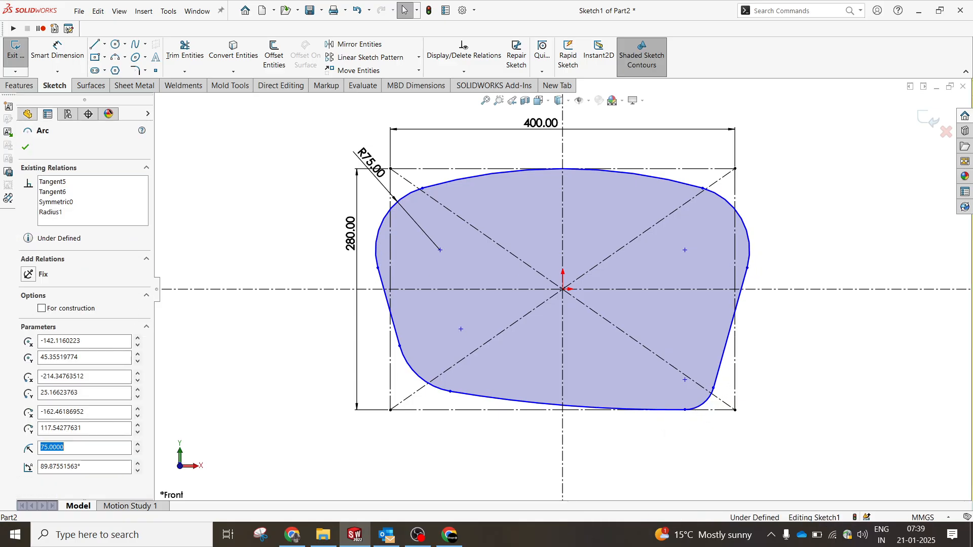
ctrl+click(391, 245)
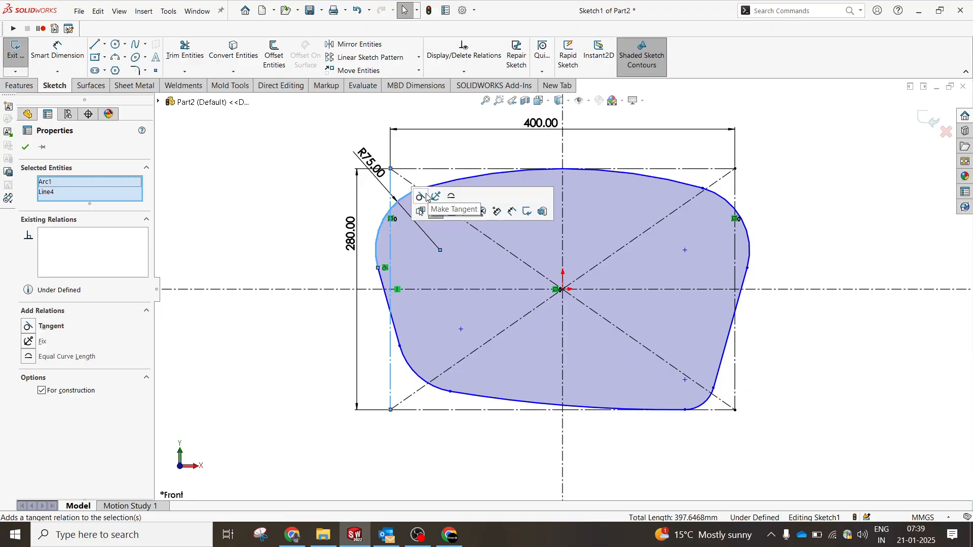
click(436, 211)
key(Escape)
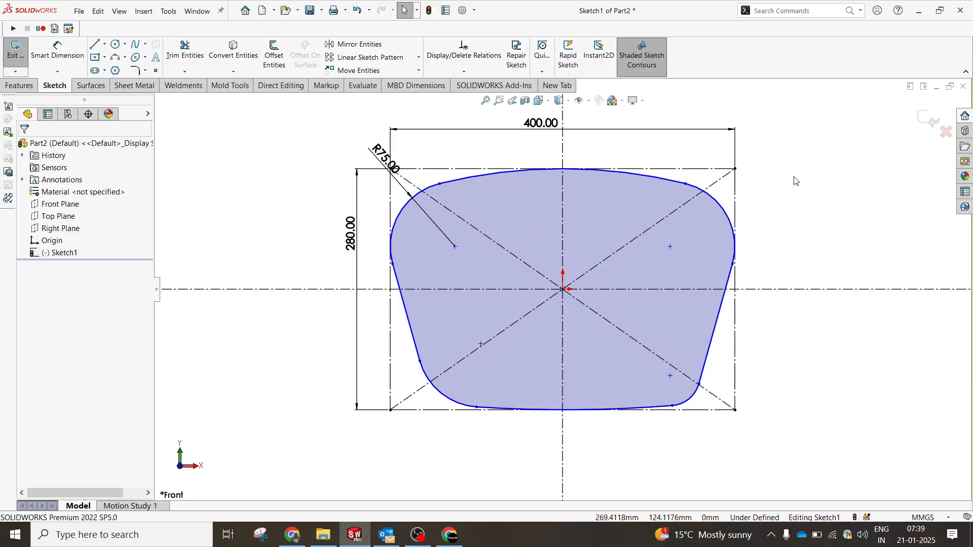
Dimension the angle between the left slanted side line and the vertical centreline as 25 degrees
right_drag(796, 182, 796, 147)
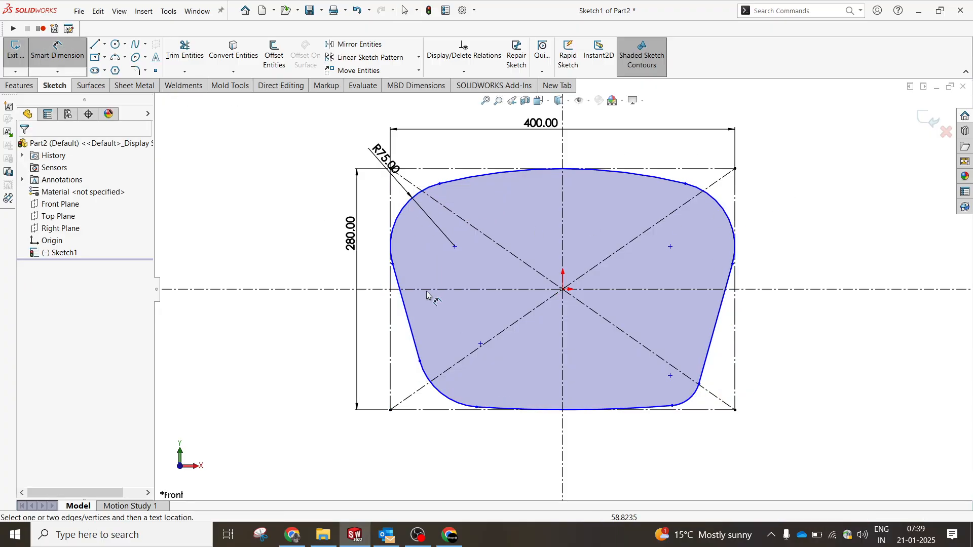
click(408, 314)
click(562, 218)
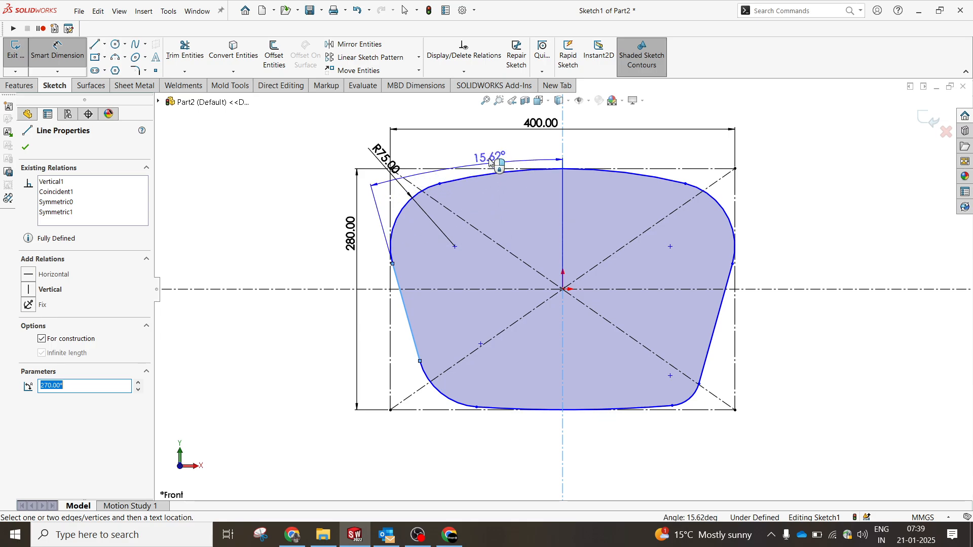
click(489, 162)
text(4)
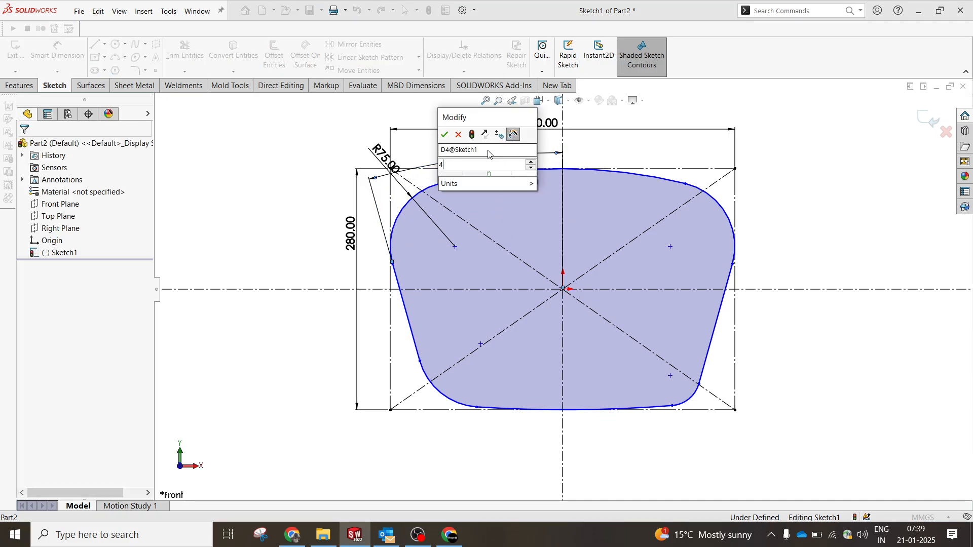
key(Escape)
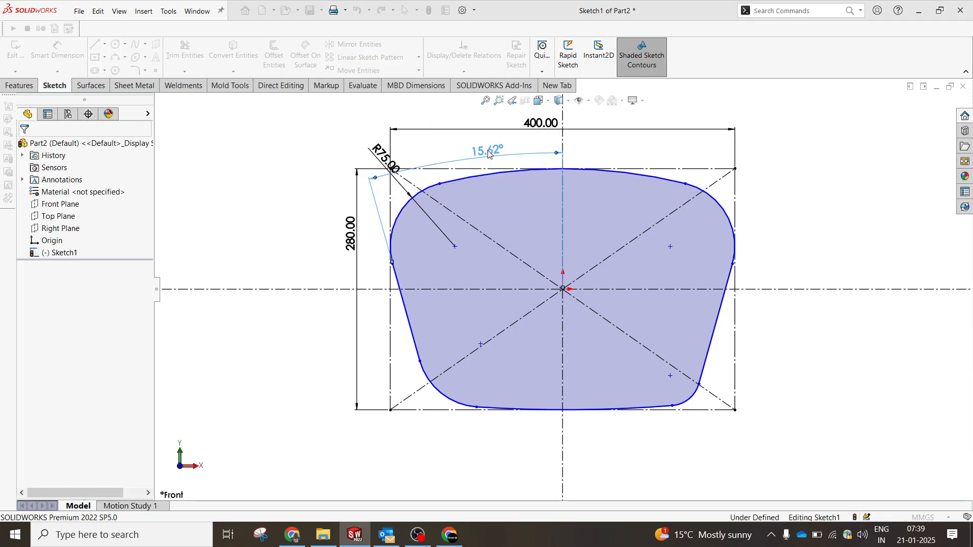
scroll(520, 222, up, 3)
scroll(581, 261, down, 3)
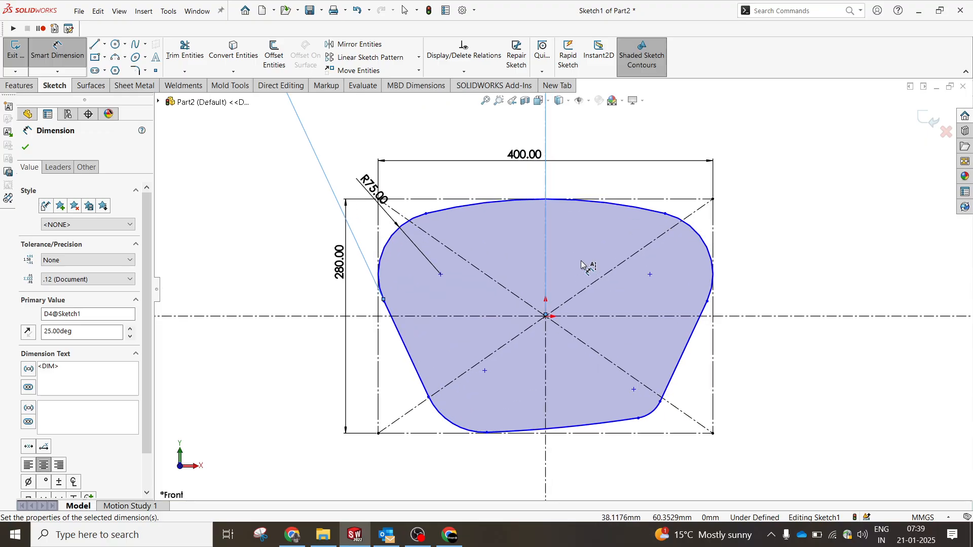
key(Escape)
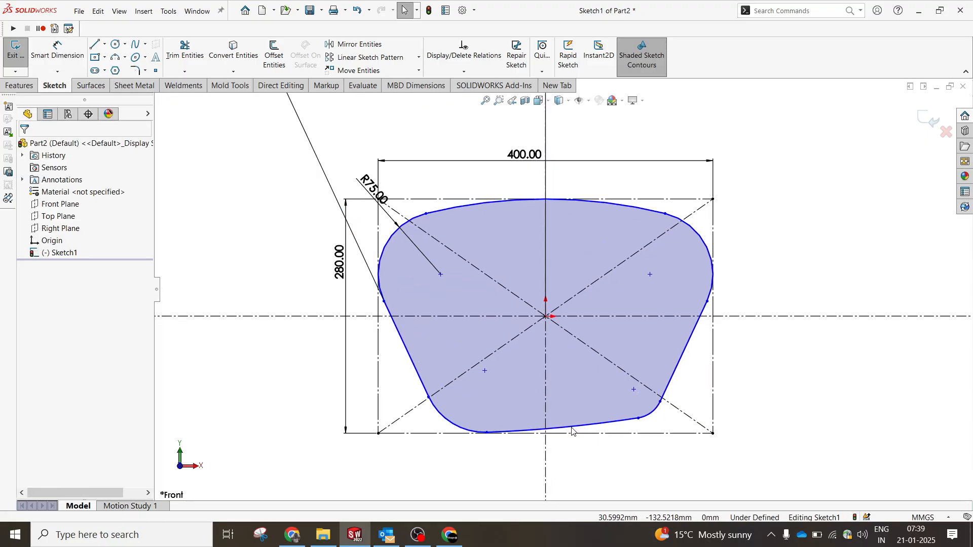
Move the bottom curve's left endpoint up and outward to about X -100 mm, Y -106 mm
click(572, 429)
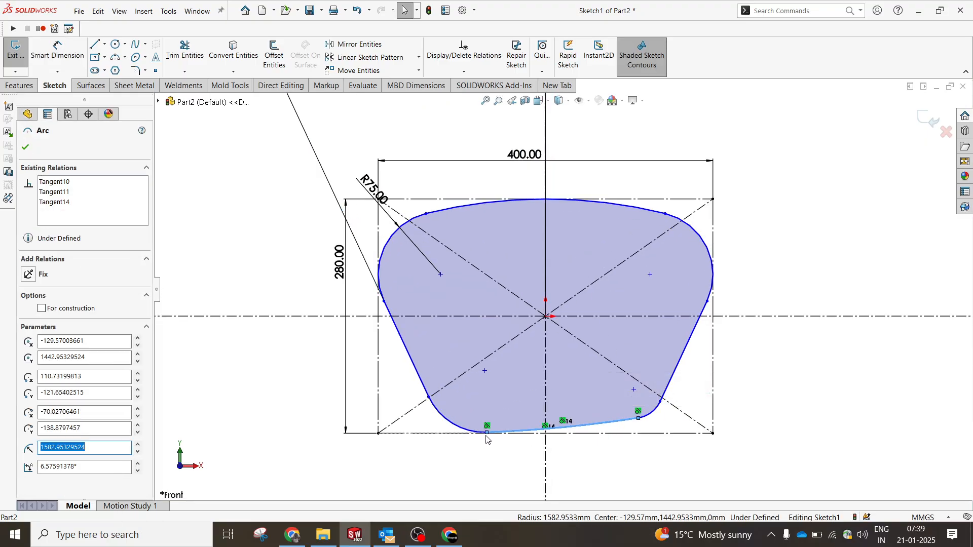
mouse_move(486, 432)
mouse_down()
mouse_move(454, 404)
mouse_move(459, 419)
mouse_move(463, 406)
mouse_up()
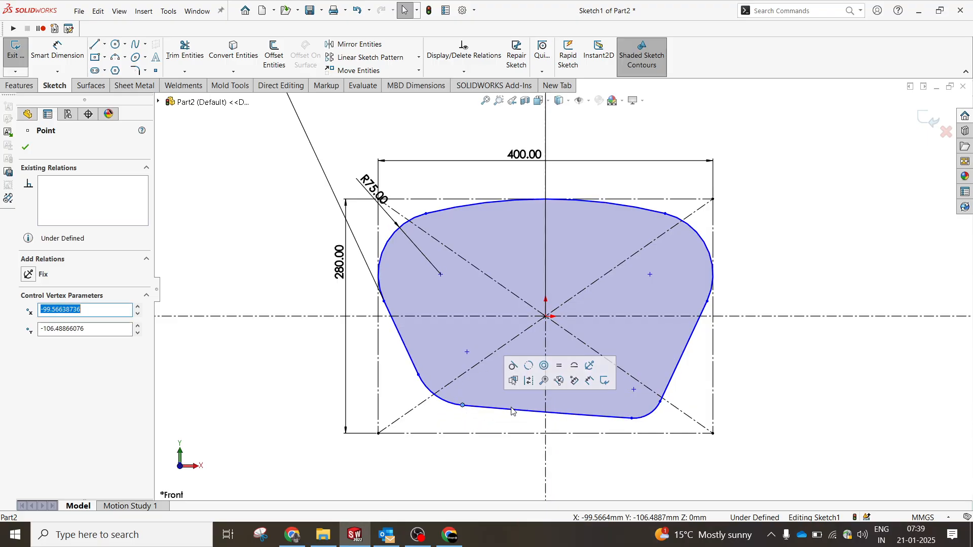
click(511, 411)
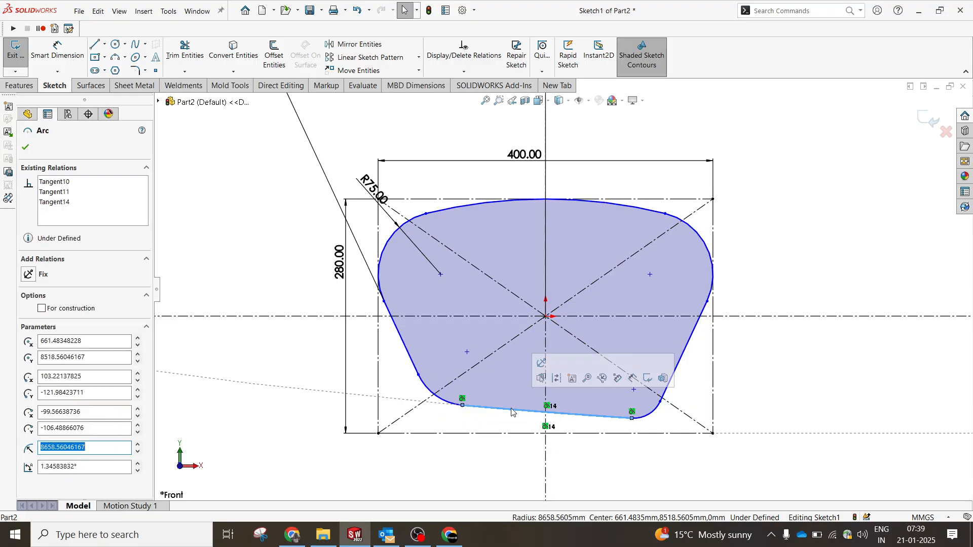
click(673, 456)
Try to dimension the bottom curve with a radius of 500 mm, and undo that value
right_drag(674, 456, 664, 426)
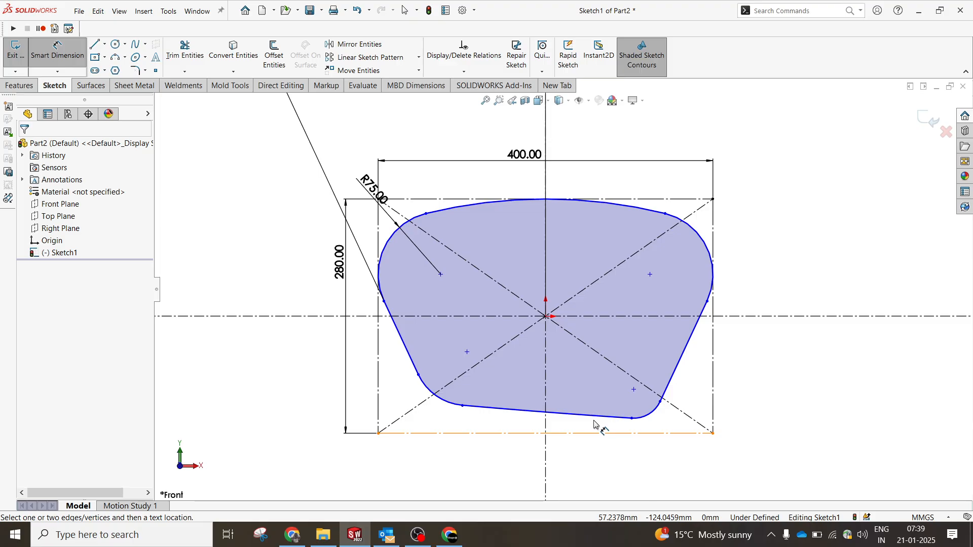
click(578, 413)
click(574, 386)
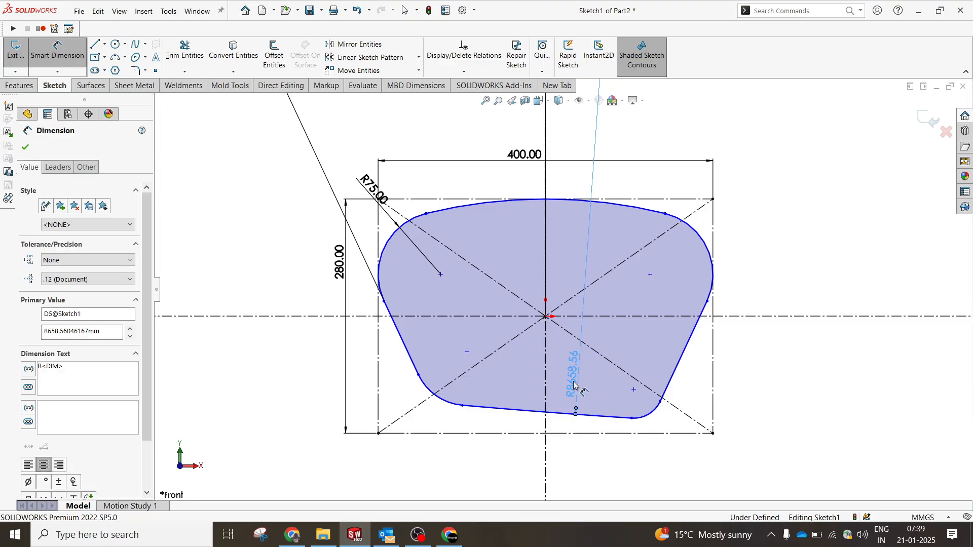
text(800)
key(Return)
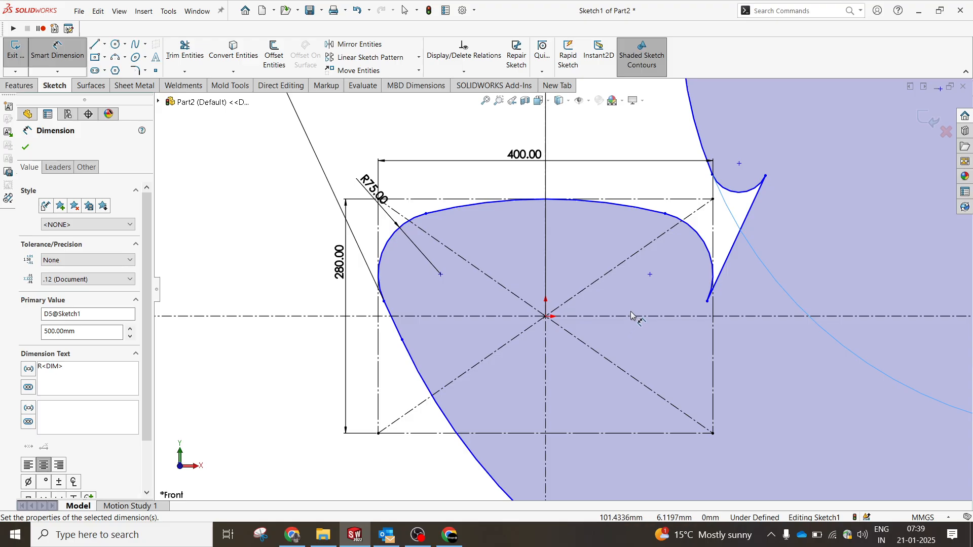
key(ctrl+z)
Delete the bottom curve's radius dimension and the bottom curve itself
scroll(640, 315, up, 12)
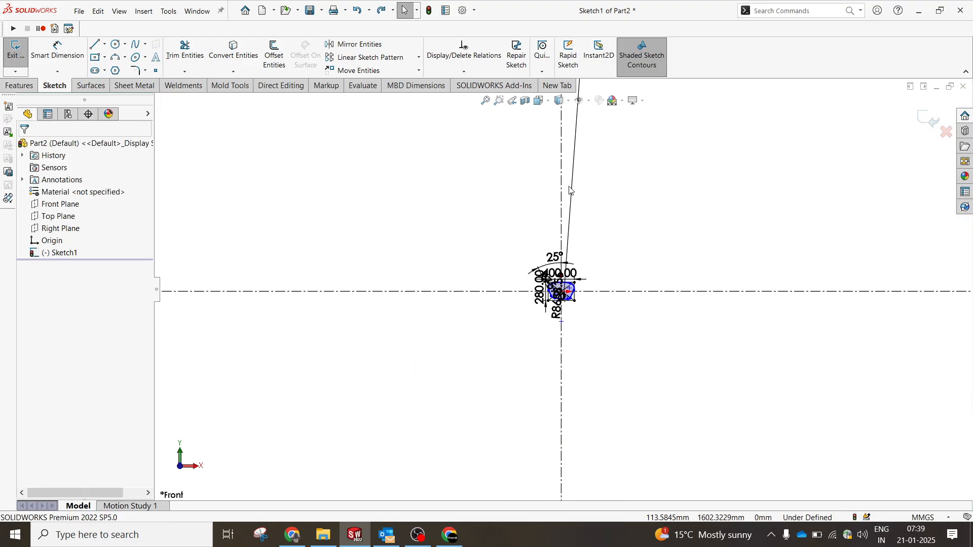
scroll(573, 193, down, 3)
scroll(538, 418, down, 6)
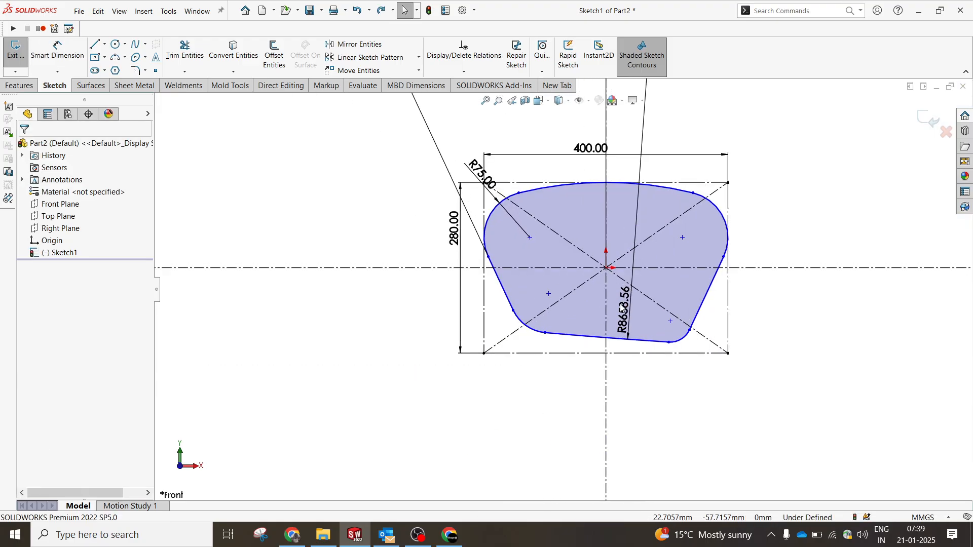
click(626, 332)
key(Delete)
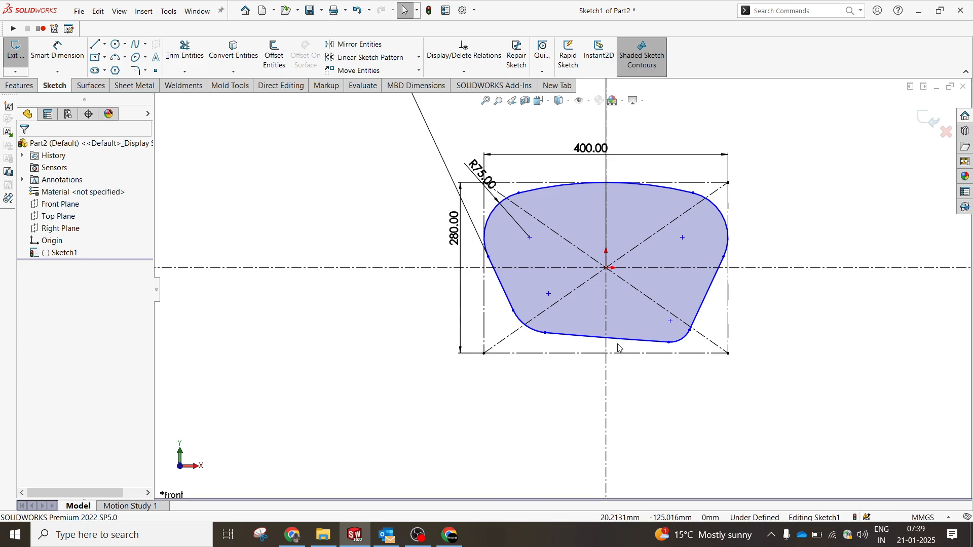
click(617, 340)
key(Delete)
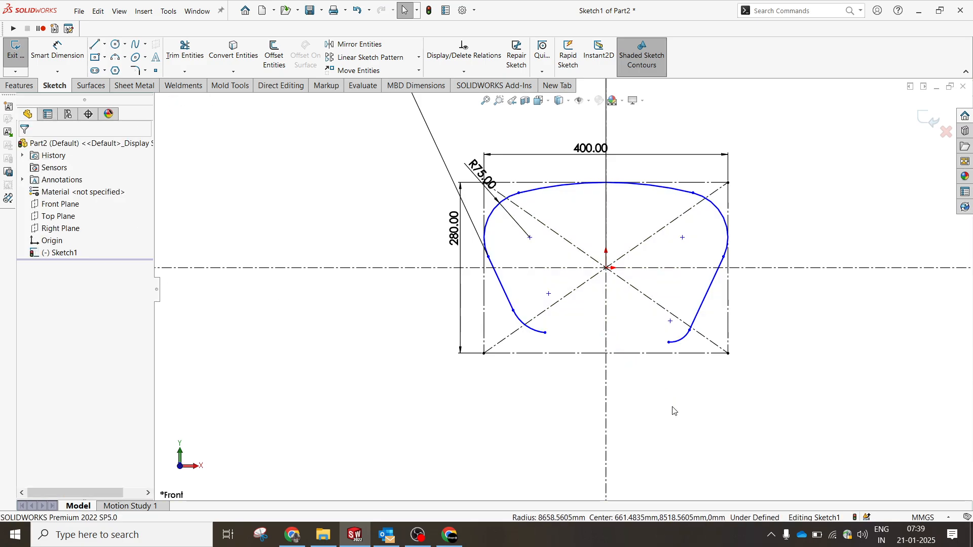
Make the lower-left and lower-right corner arcs symmetric about the vertical centreline
click(530, 330)
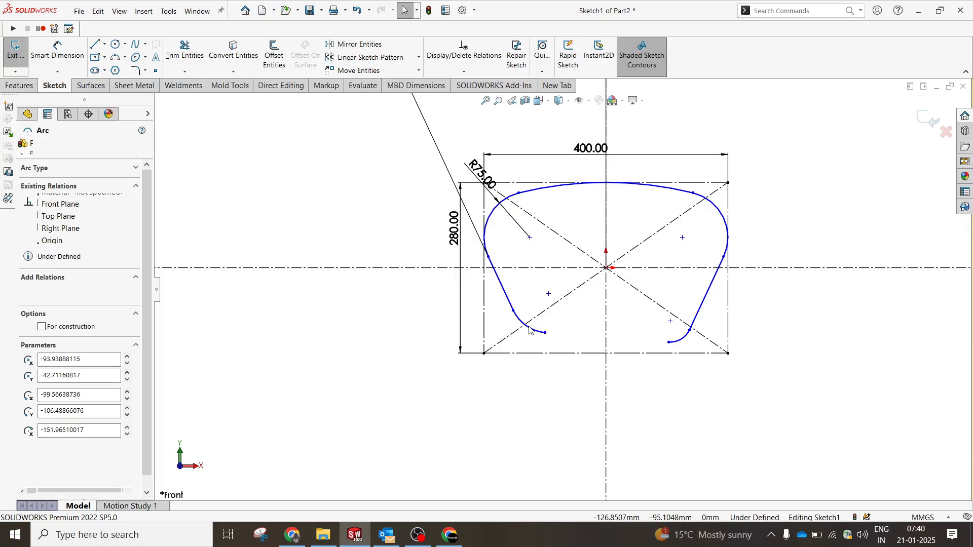
ctrl+click(606, 324)
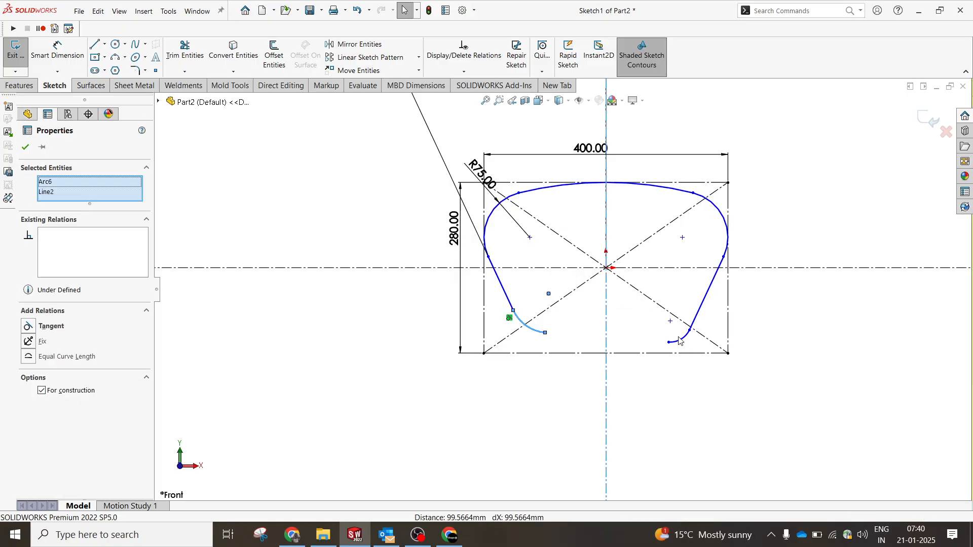
ctrl+click(681, 344)
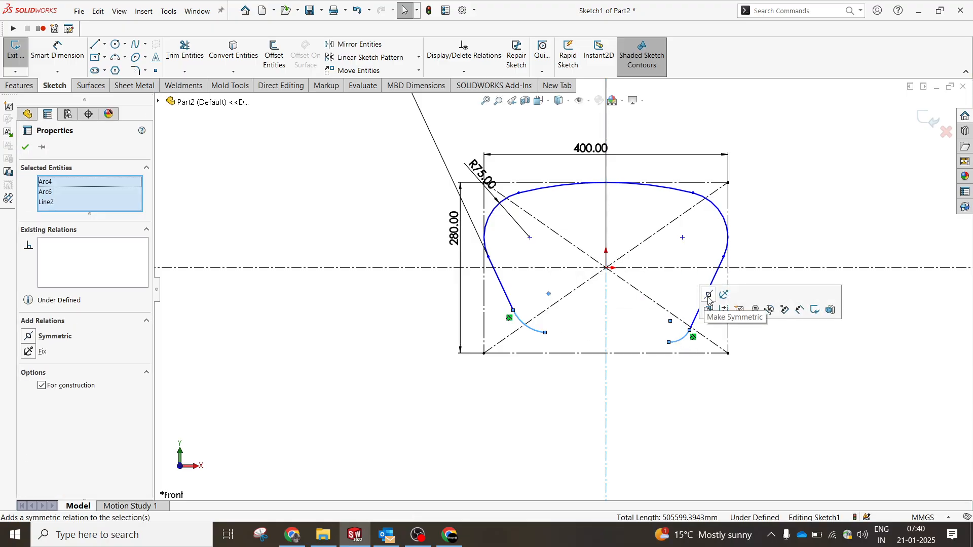
click(709, 310)
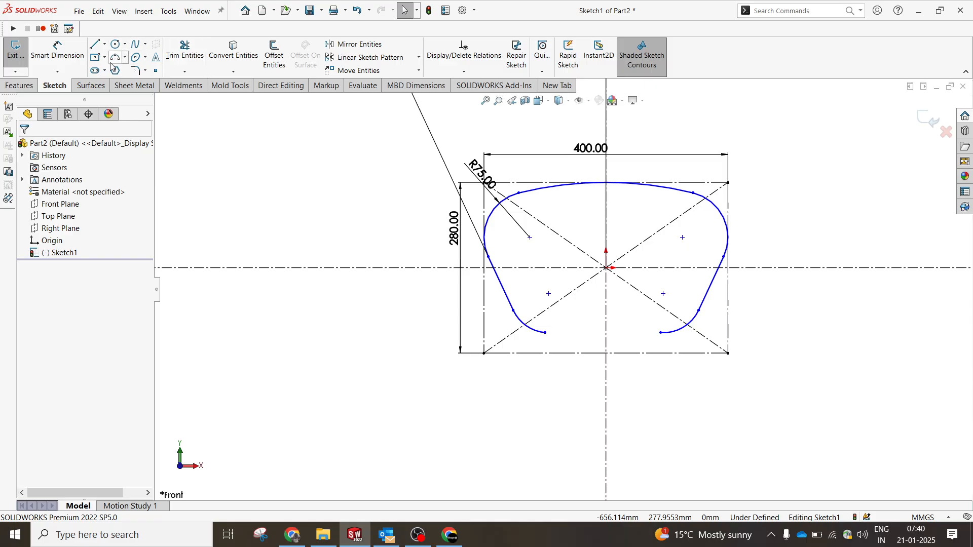
Sketch a downward-bulging three-point arc of about 214 mm radius joining the open ends of the two lower corner arcs
click(544, 332)
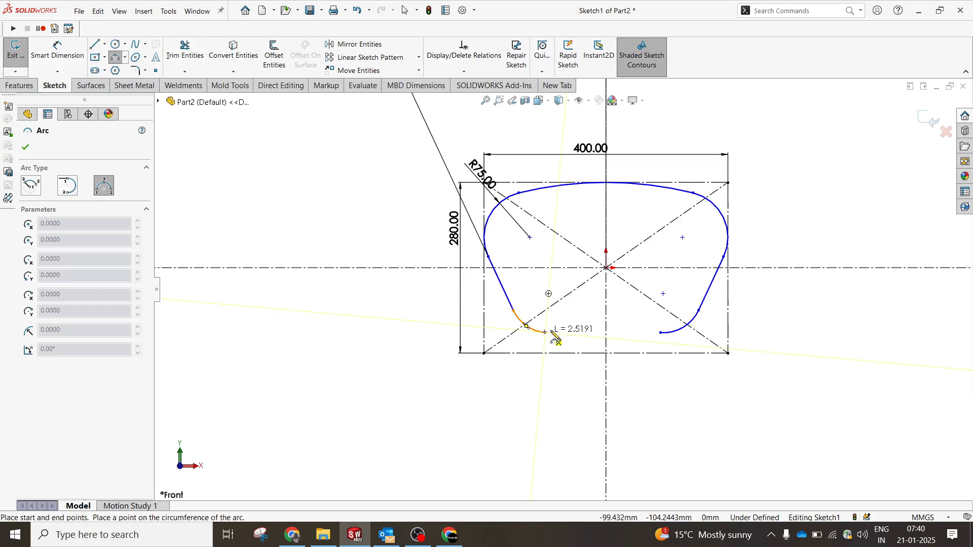
click(660, 332)
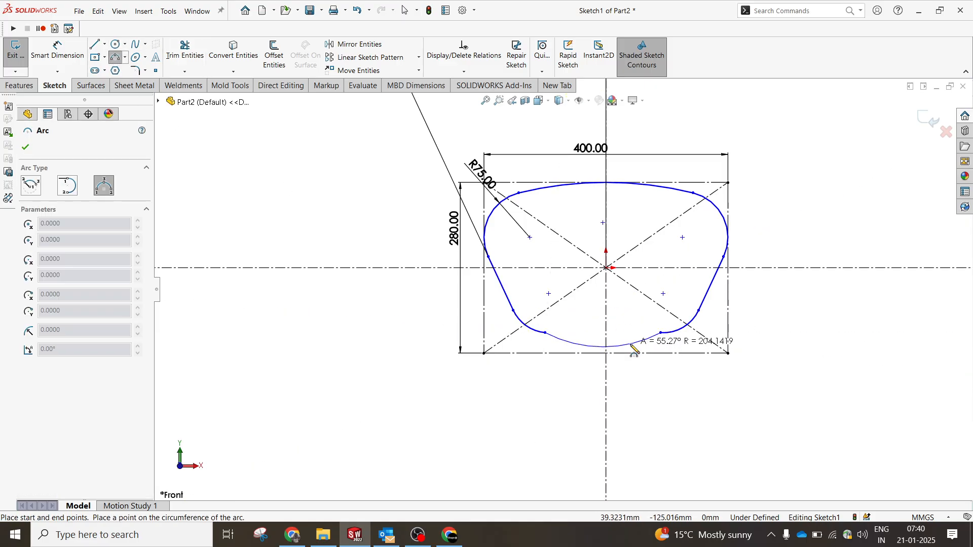
click(634, 349)
key(Escape)
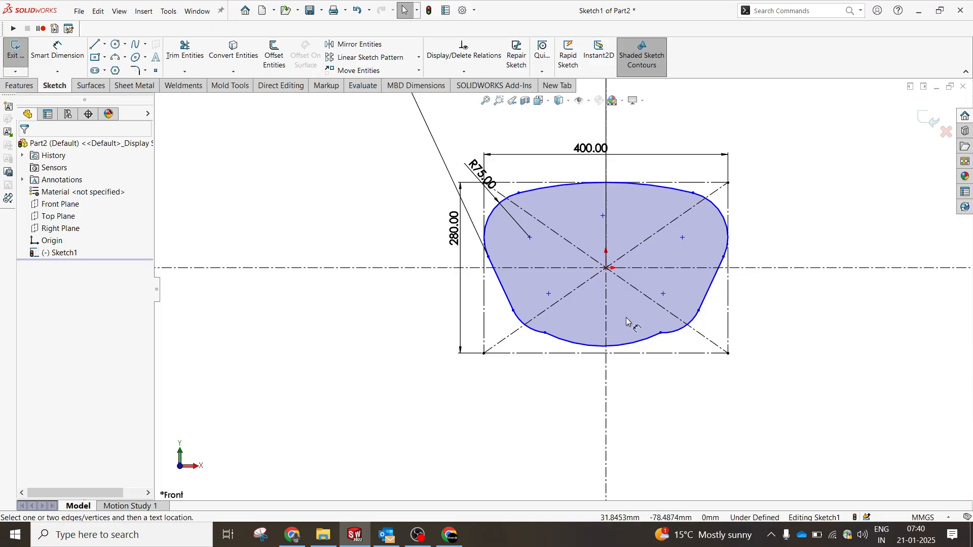
Dimension the new bottom arc with a radius of 500 mm
click(636, 343)
click(635, 319)
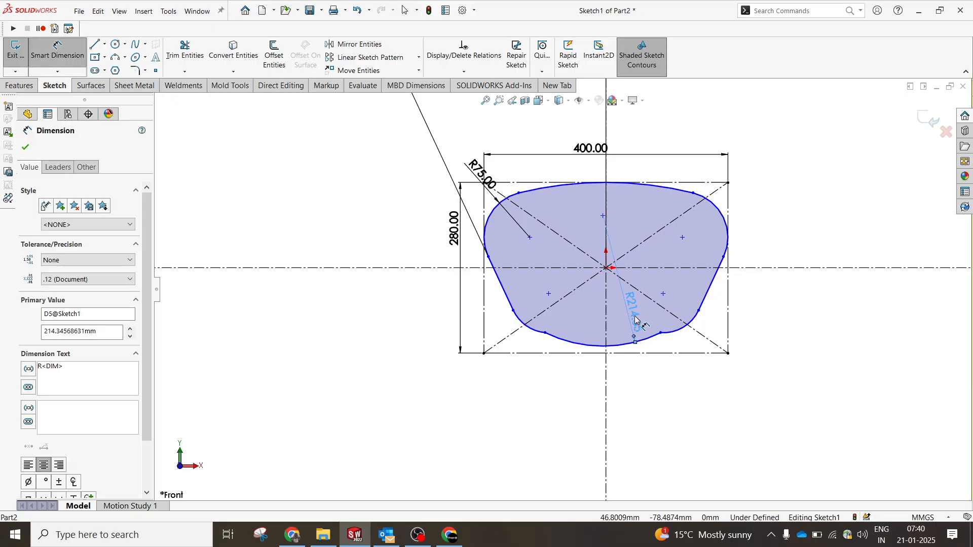
click(635, 319)
text(500)
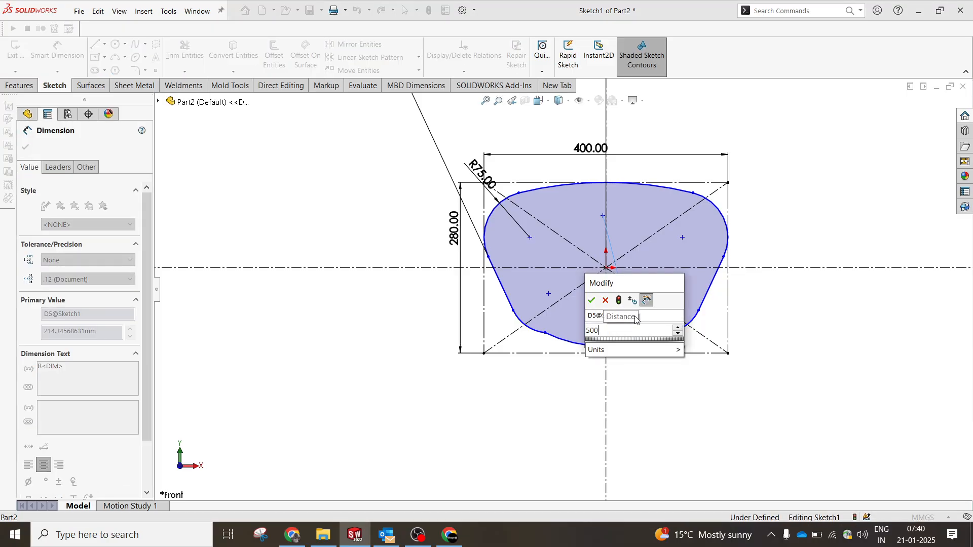
key(Return)
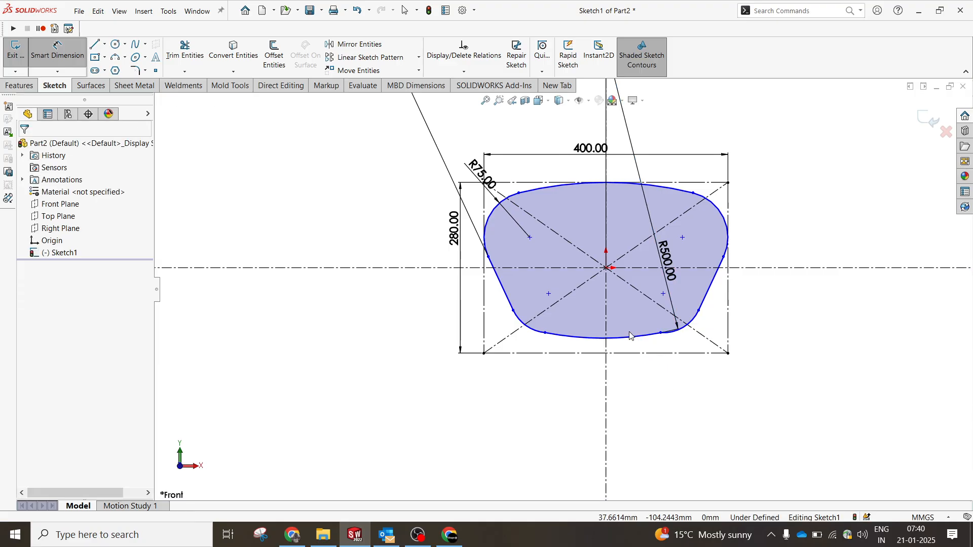
key(Escape)
Make the bottom arc tangent to the bottom side of the construction rectangle
click(630, 336)
click(621, 357)
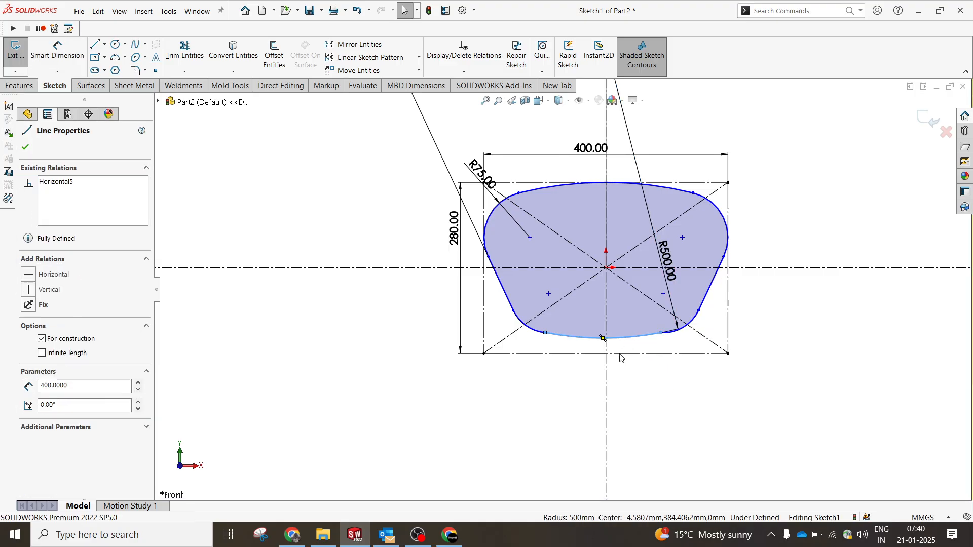
ctrl+click(636, 336)
click(662, 322)
click(643, 401)
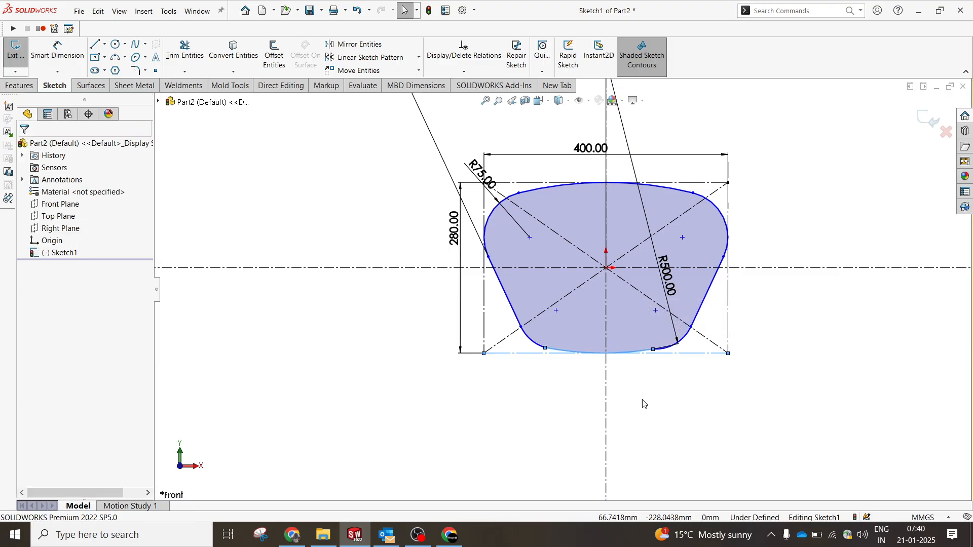
Make the bottom arc tangent to both the lower-right and lower-left corner arcs
click(650, 353)
ctrl+click(685, 339)
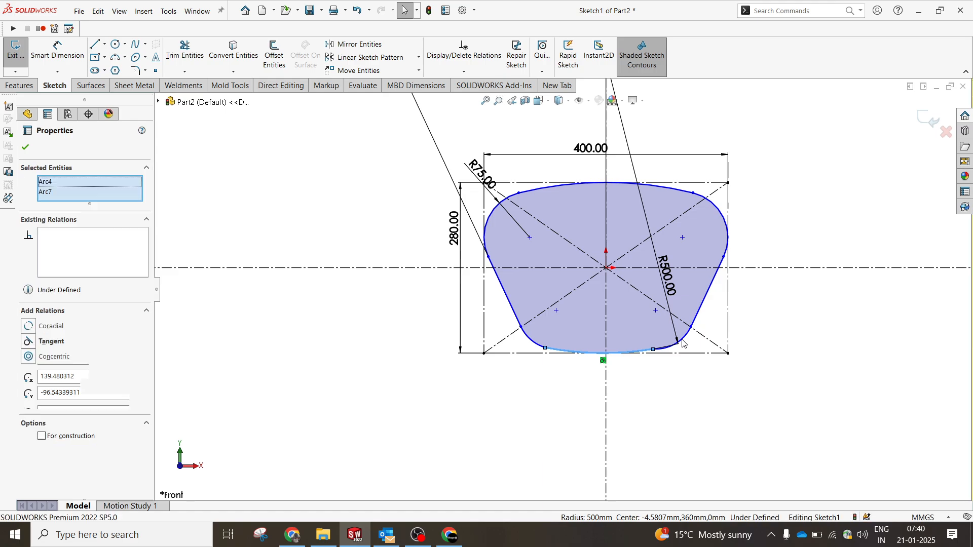
click(730, 296)
click(538, 350)
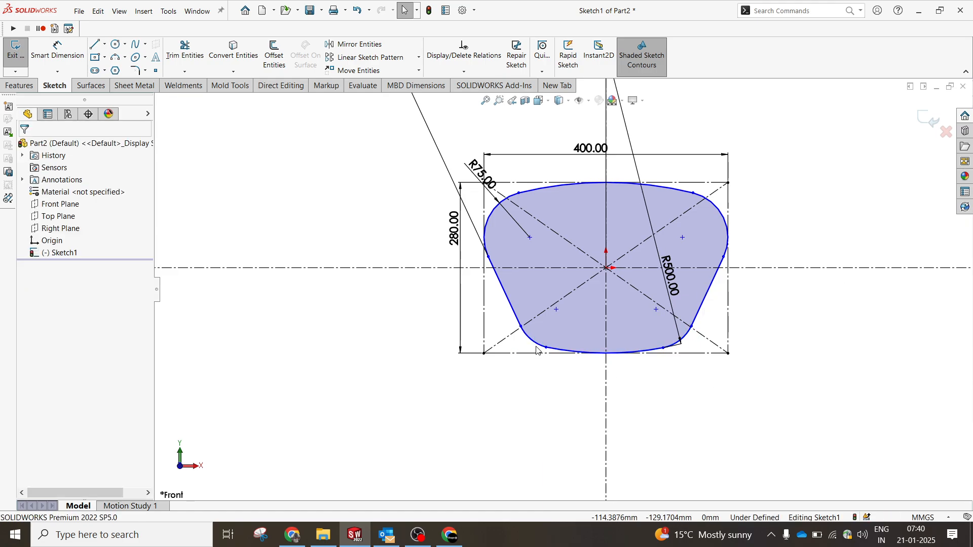
ctrl+click(562, 350)
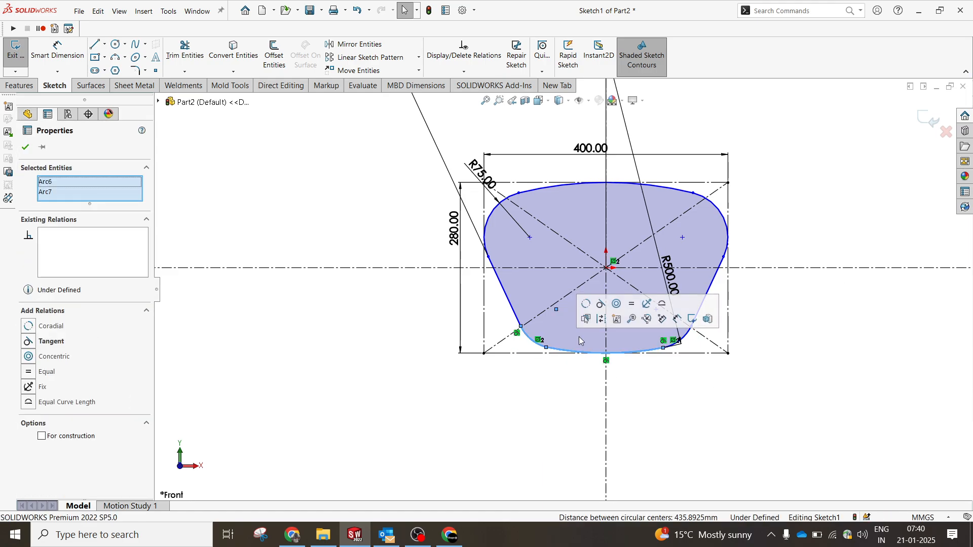
click(601, 304)
click(631, 390)
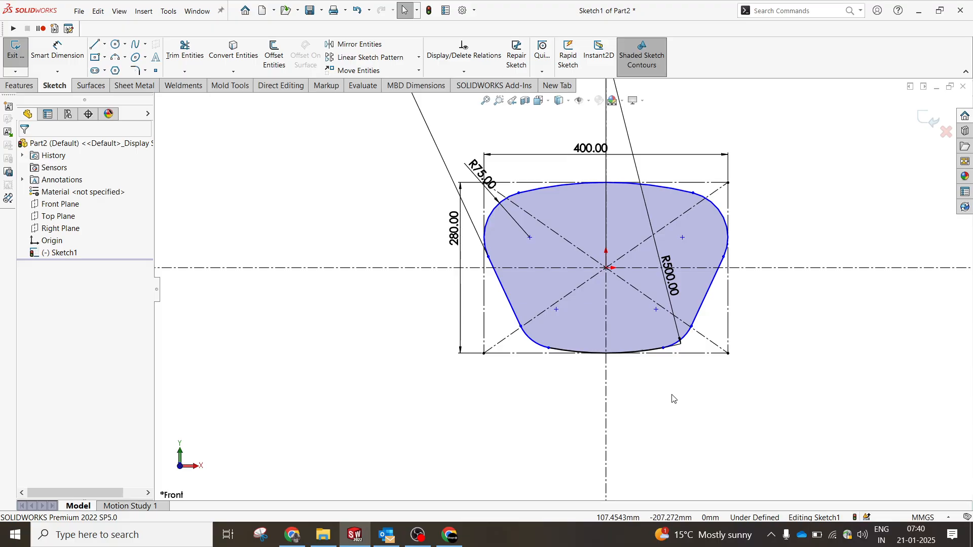
Move the bottom arc's R500 dimension text outside the profile, beyond its lower-right side
drag(678, 271, 777, 259)
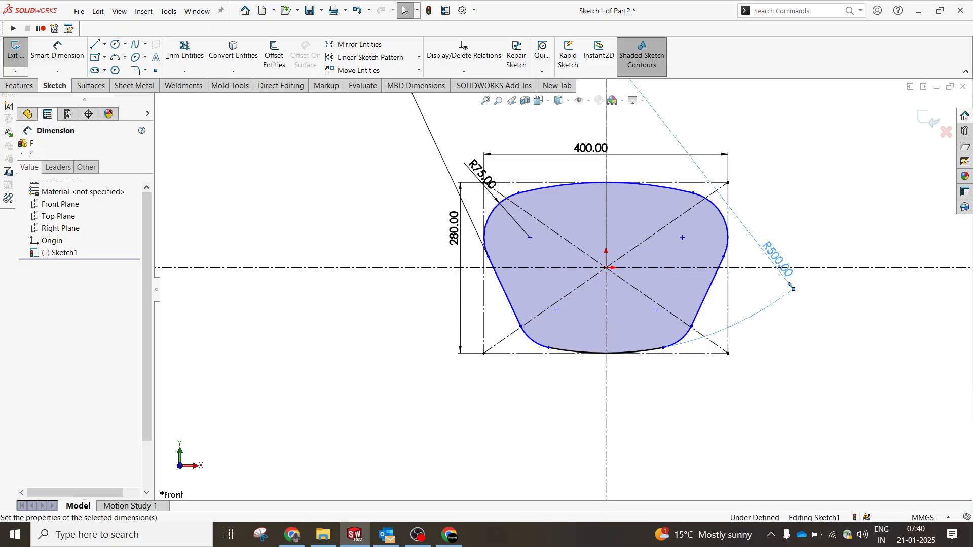
click(556, 266)
drag(493, 215, 494, 216)
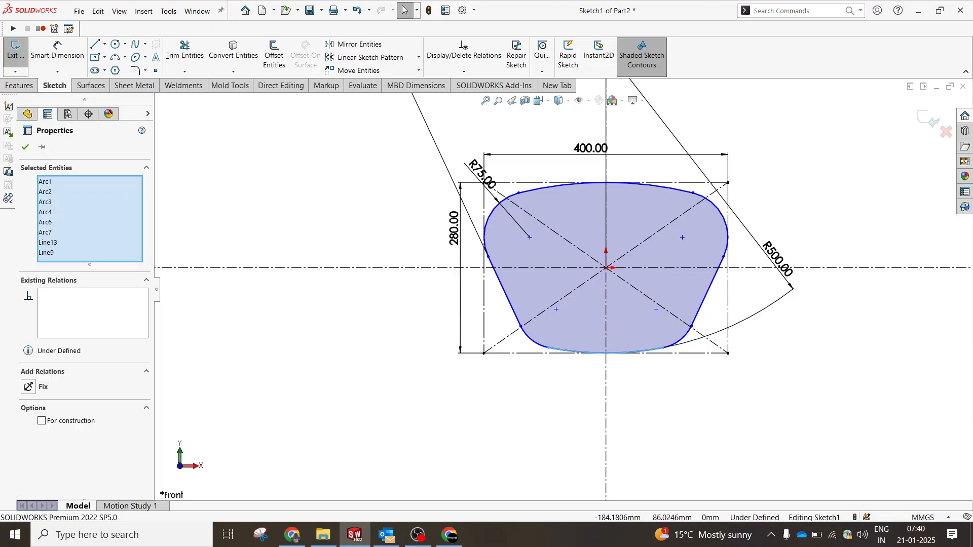
ctrl+click(532, 341)
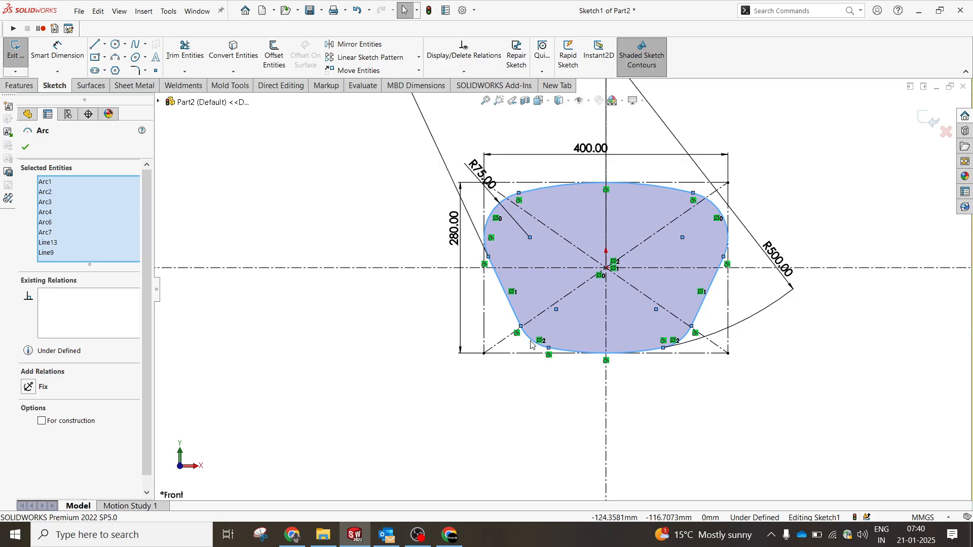
click(537, 351)
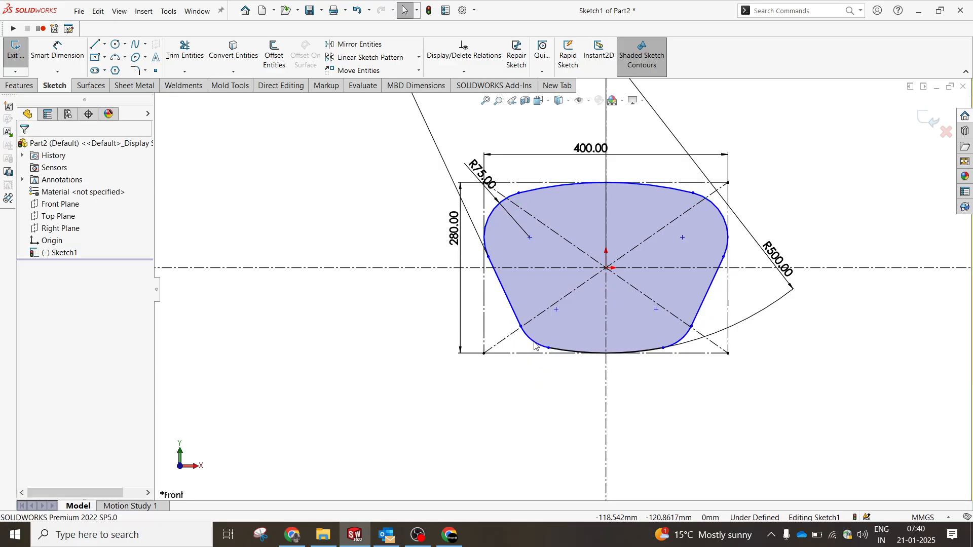
Make all four corner arcs of the profile equal in radius
click(534, 343)
ctrl+click(696, 334)
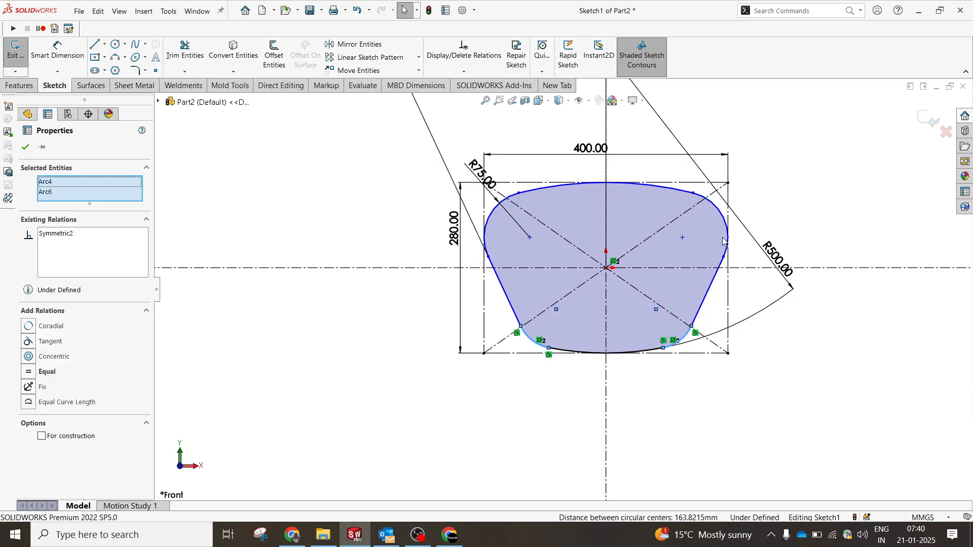
ctrl+click(723, 219)
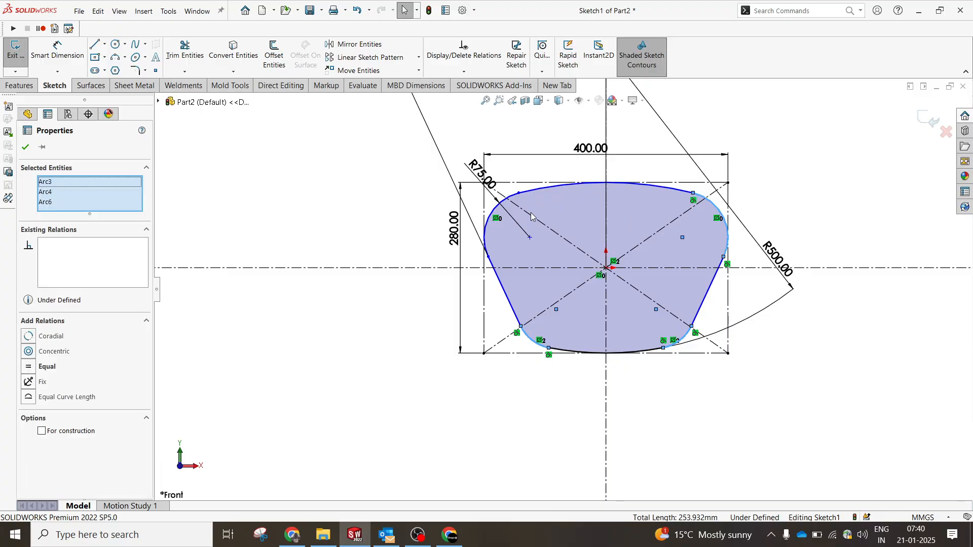
ctrl+click(495, 219)
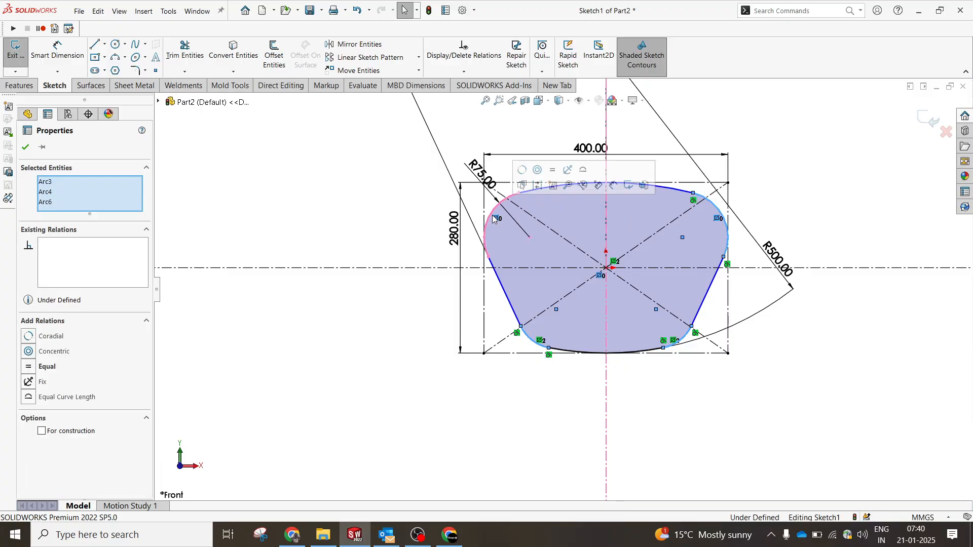
click(733, 420)
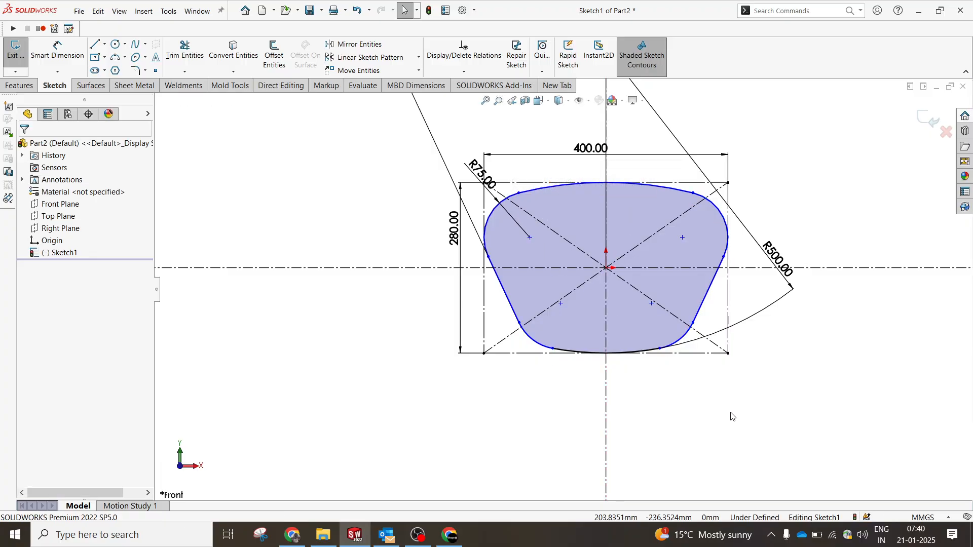
Dimension the top arc with a radius of 500 mm and exit the sketch
right_drag(701, 229, 699, 208)
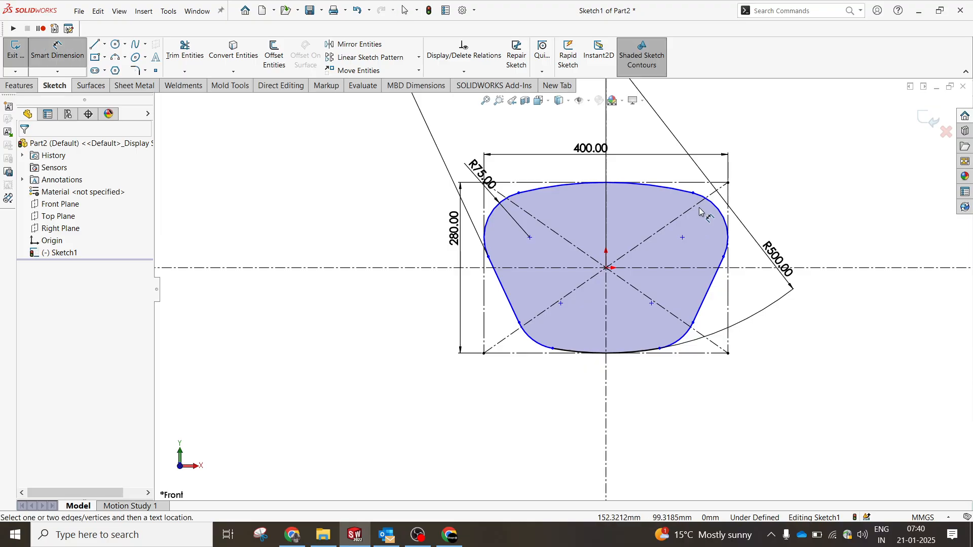
click(643, 186)
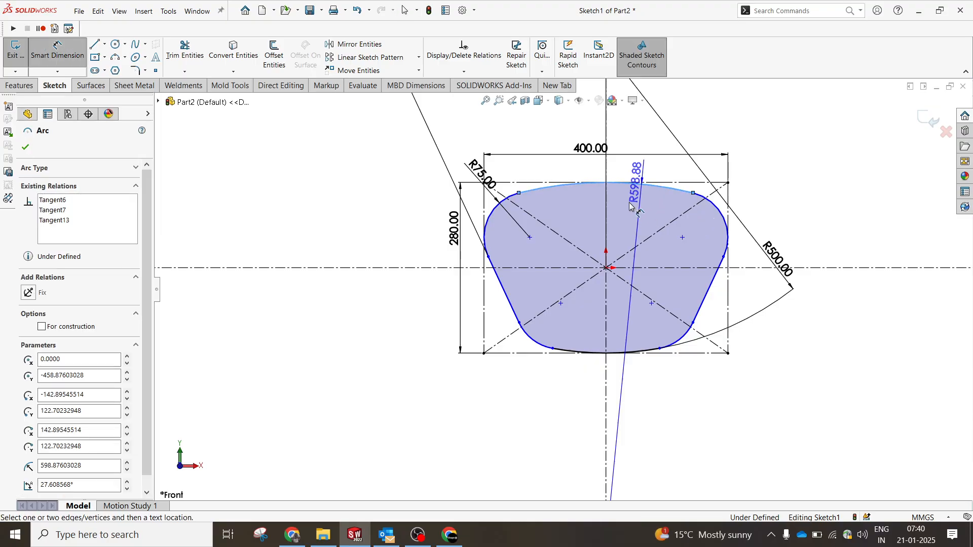
click(626, 215)
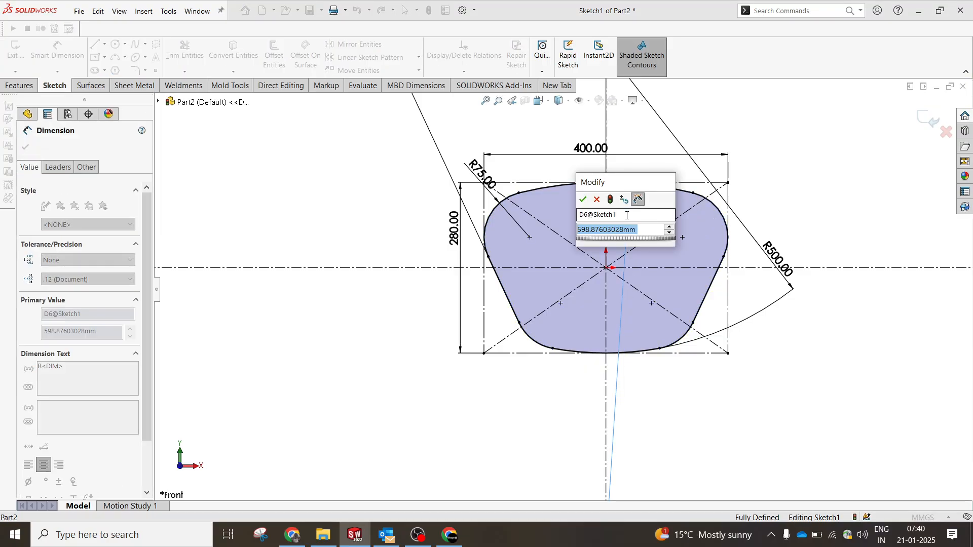
text(500)
key(Return)
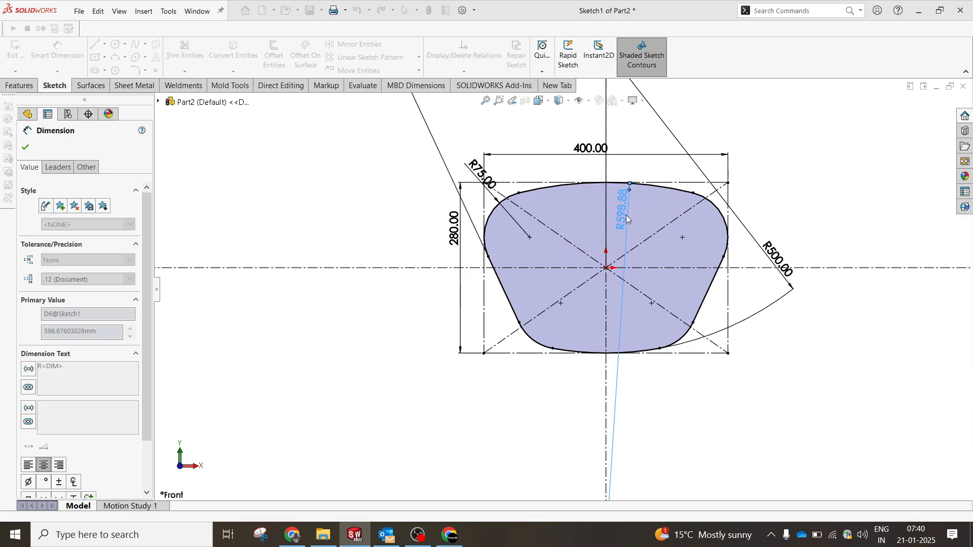
click(668, 328)
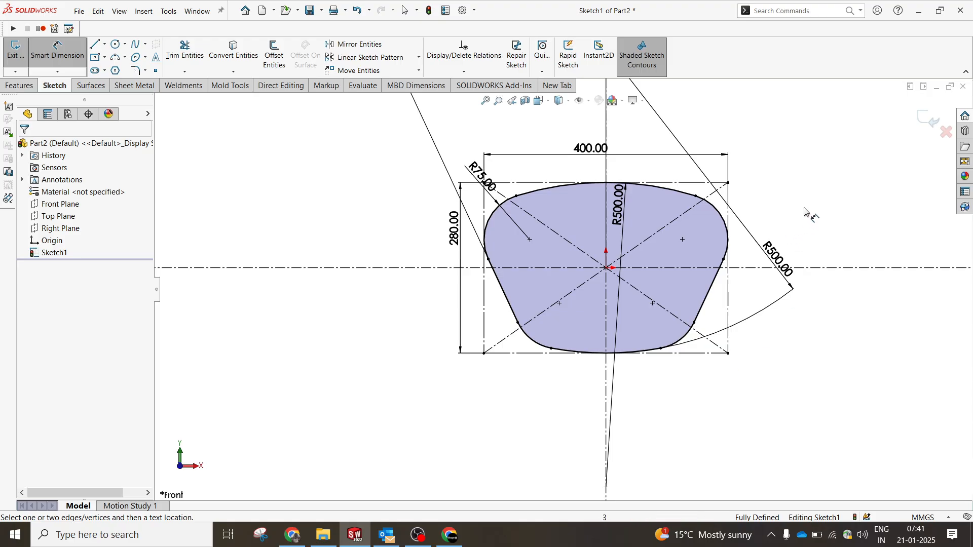
click(923, 121)
Create a reference plane offset 1200 mm behind the Front Plane, with the offset direction flipped
scroll(630, 343, up, 2)
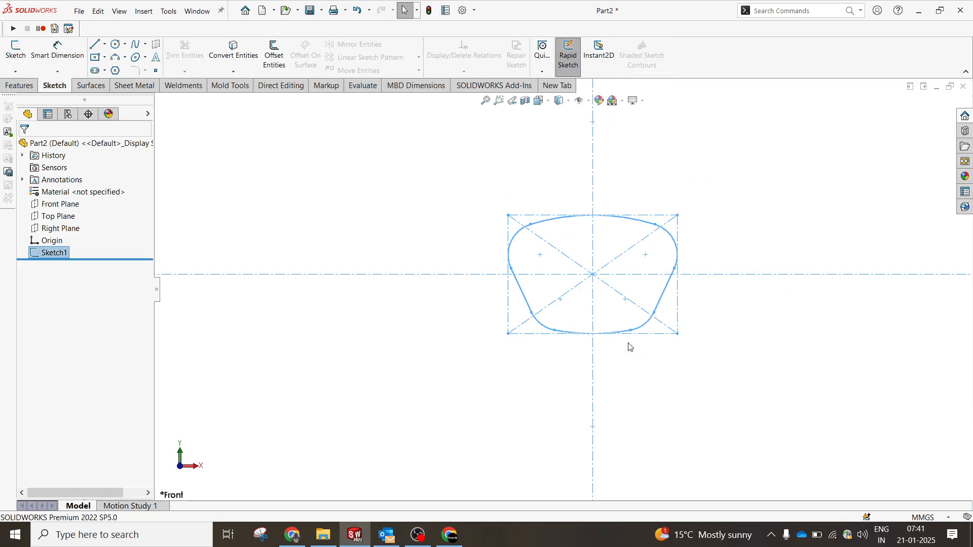
mouse_move(630, 343)
middle_down()
mouse_move(615, 282)
mouse_move(587, 341)
middle_up()
scroll(802, 242, down, 2)
scroll(199, 312, up, 2)
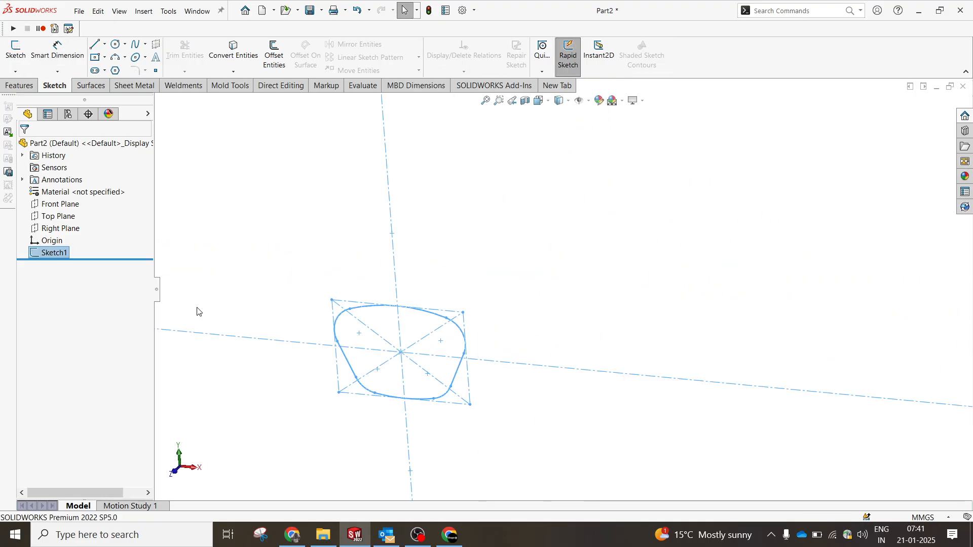
click(57, 204)
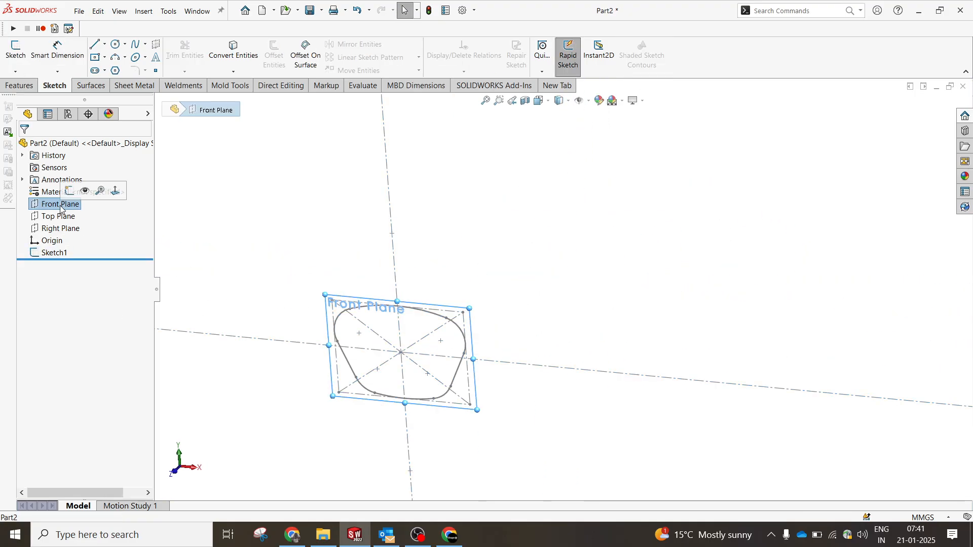
click(17, 87)
click(499, 71)
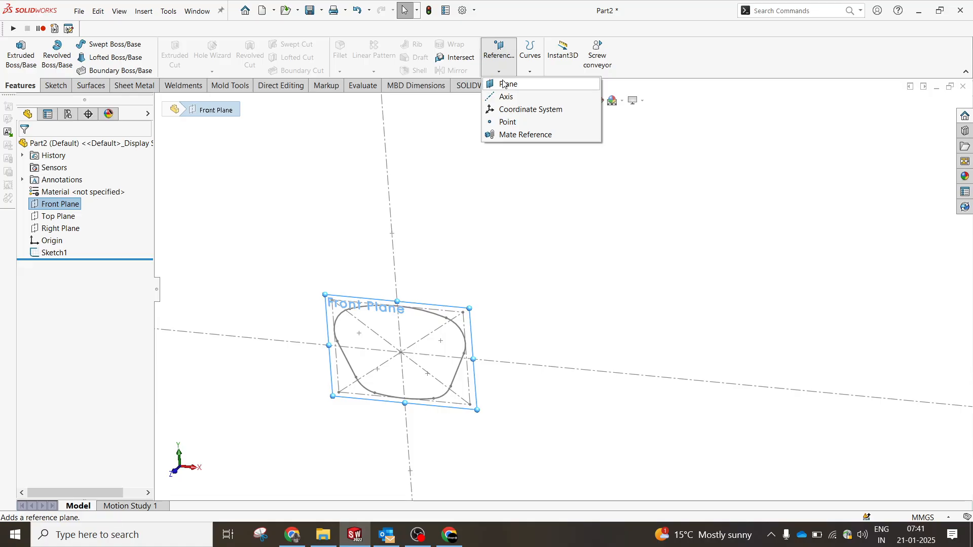
click(503, 84)
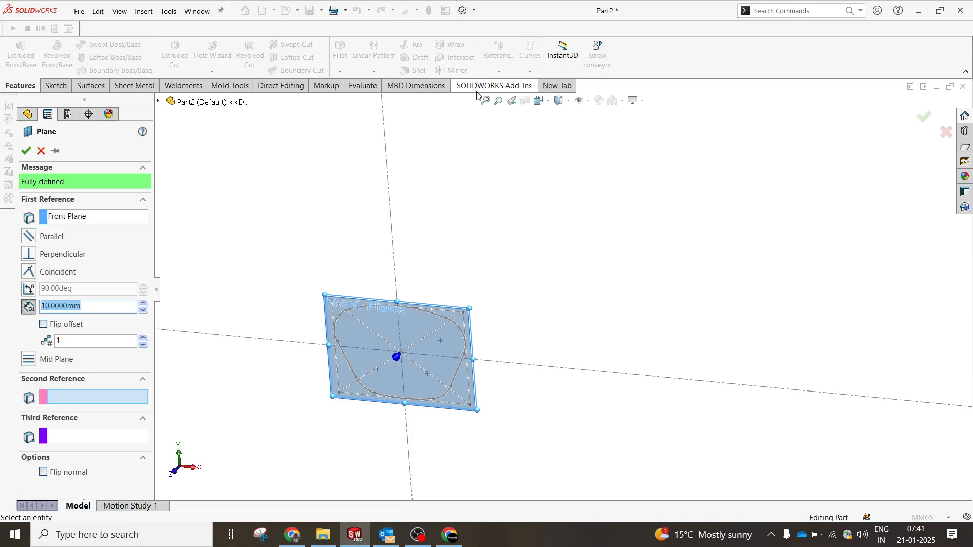
key(Return)
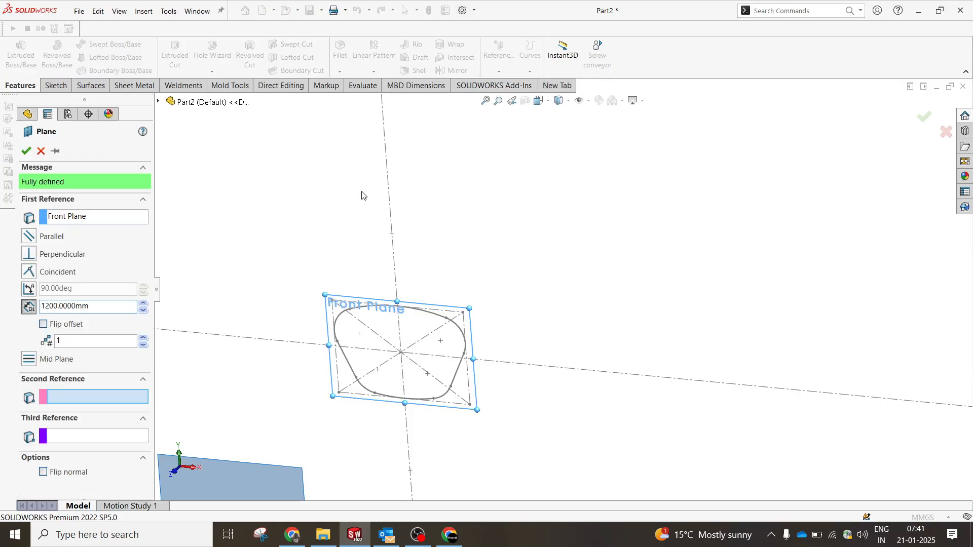
click(52, 326)
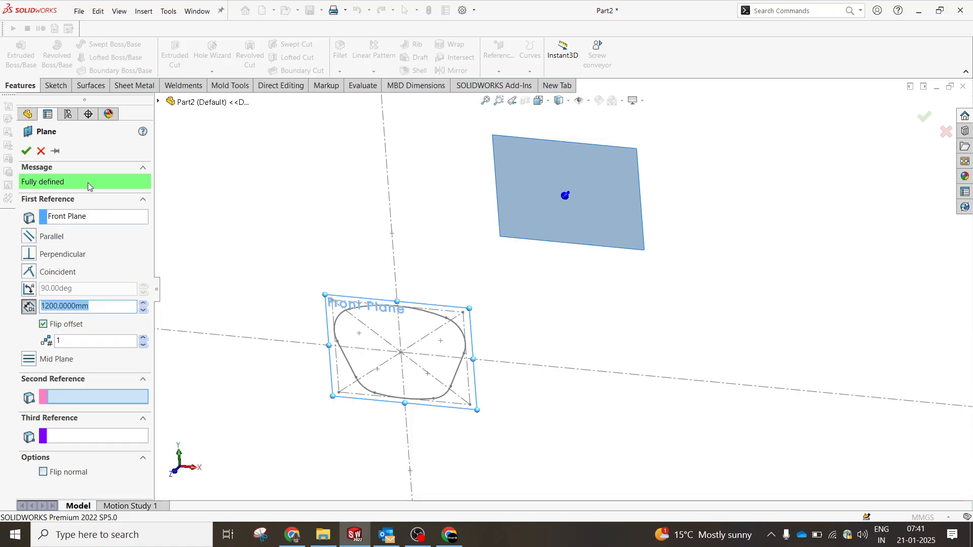
click(26, 155)
Create a mid plane between Plane1 and the Front Plane
middle_drag(606, 304, 563, 299)
click(49, 264)
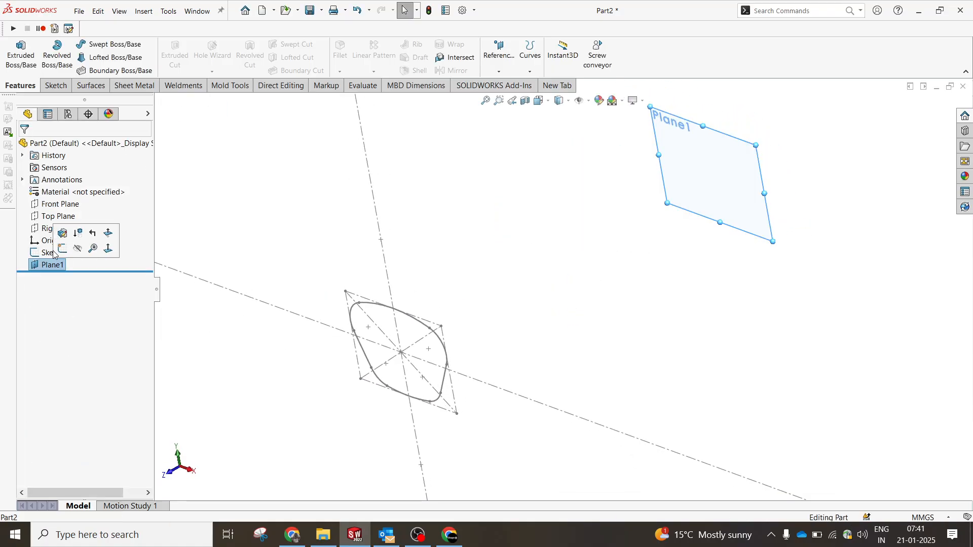
ctrl+click(60, 205)
click(500, 68)
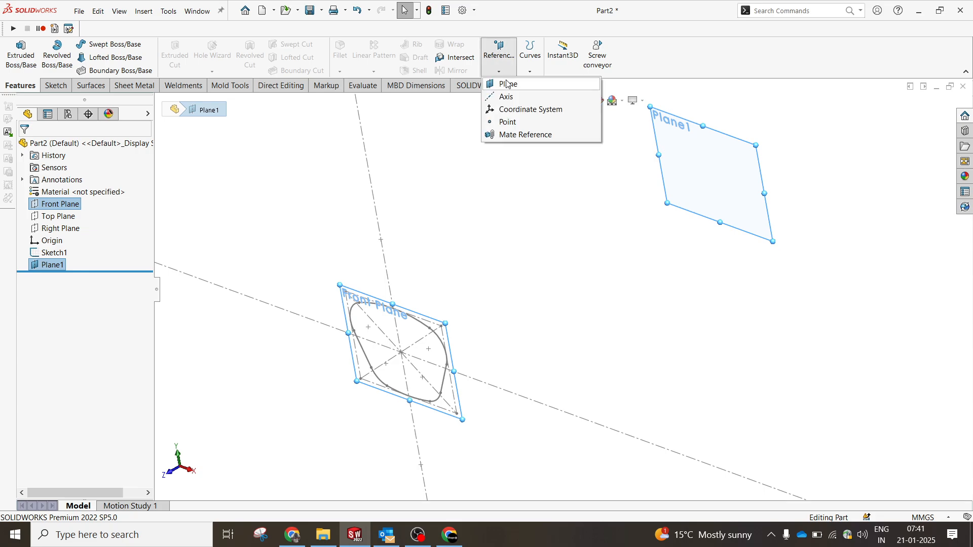
click(507, 86)
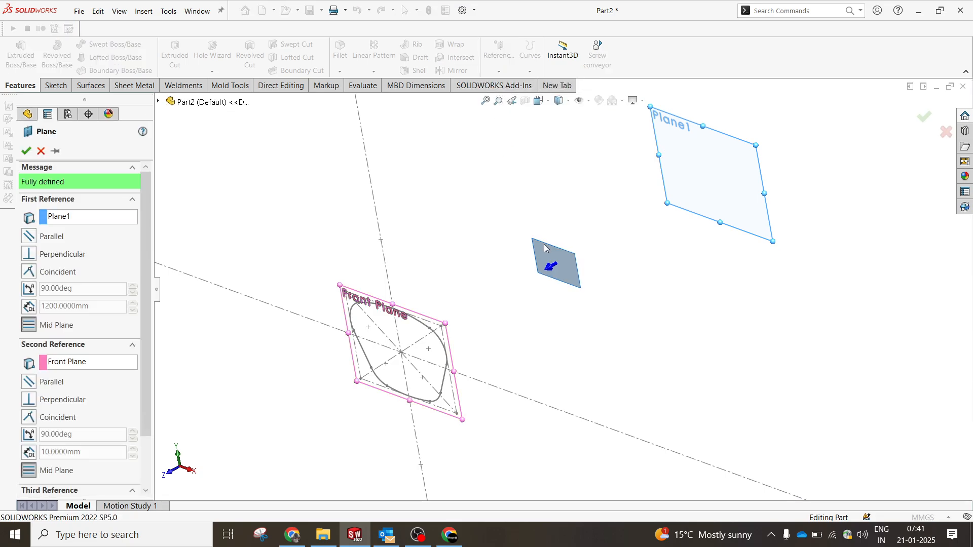
click(26, 152)
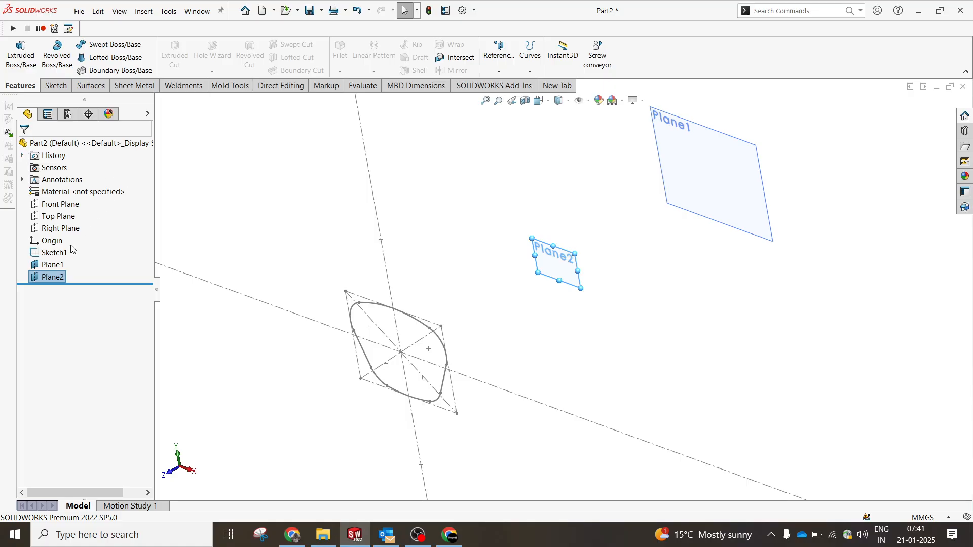
Create a mid plane between Plane2 and Plane1
ctrl+click(51, 265)
click(498, 71)
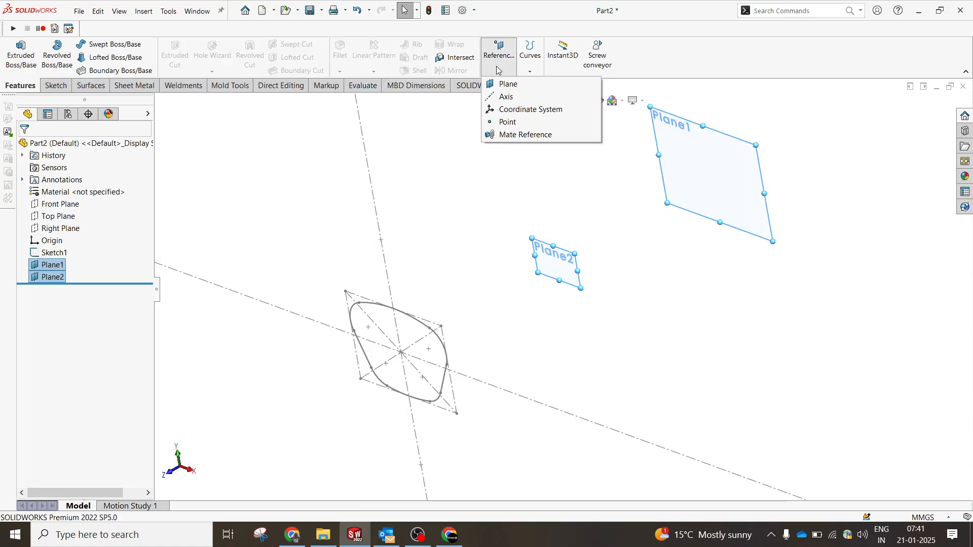
click(508, 84)
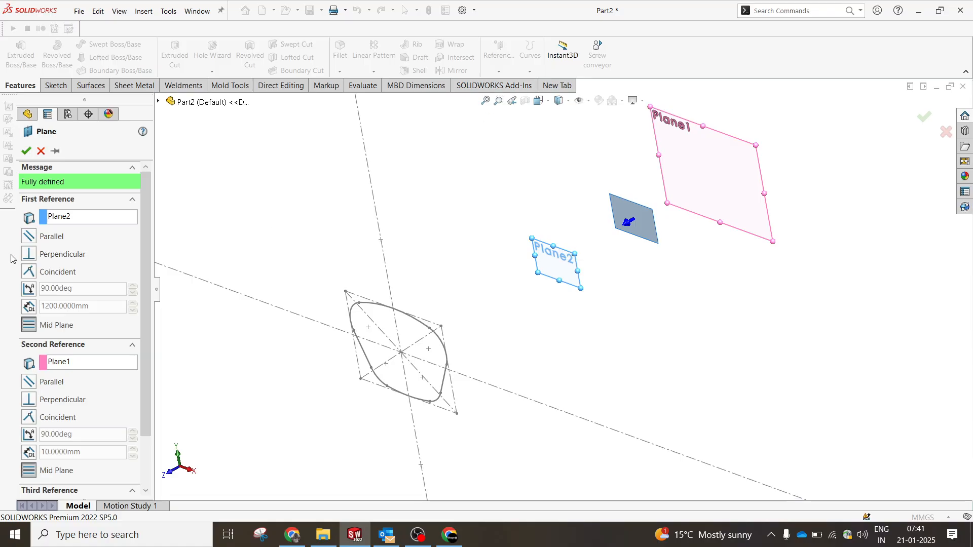
click(26, 150)
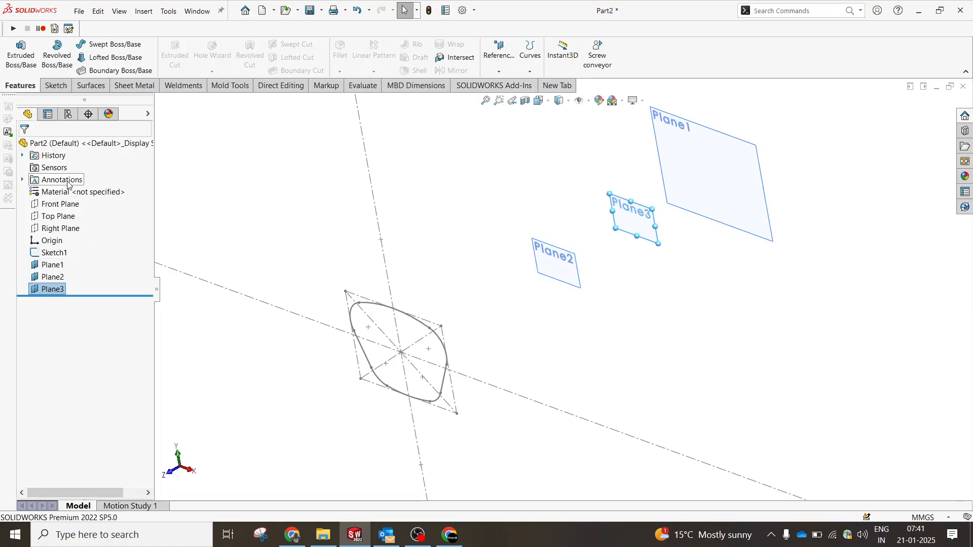
Create a mid plane between Plane2 and the Front Plane
click(545, 259)
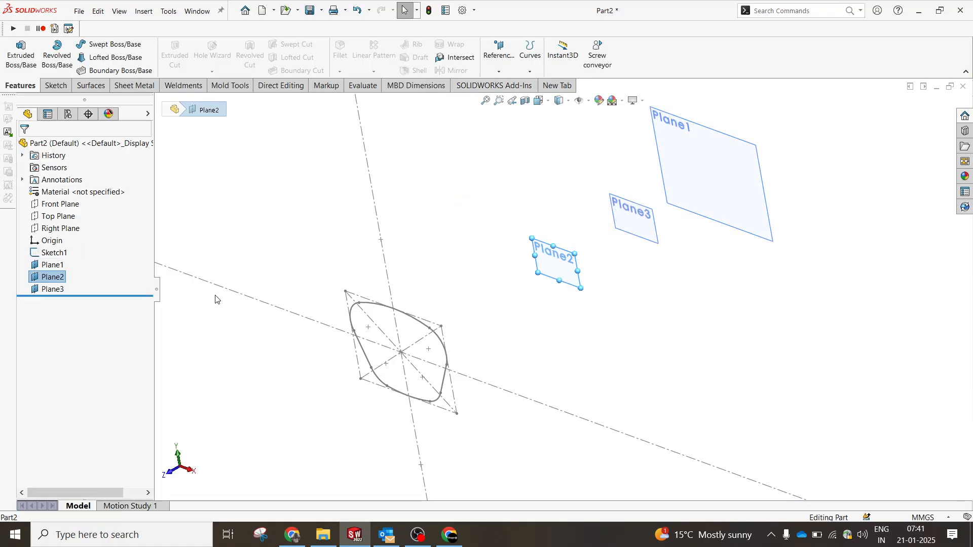
ctrl+click(57, 204)
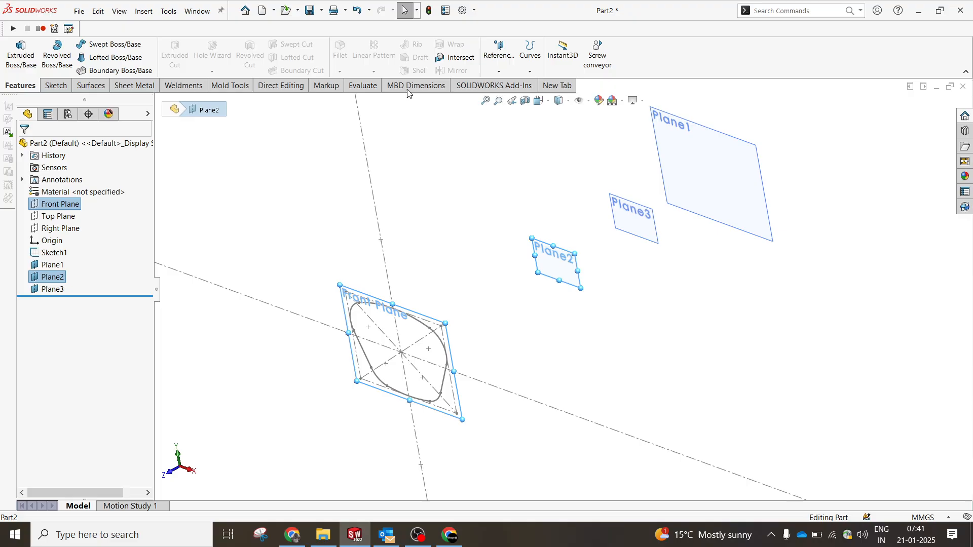
click(499, 62)
click(505, 81)
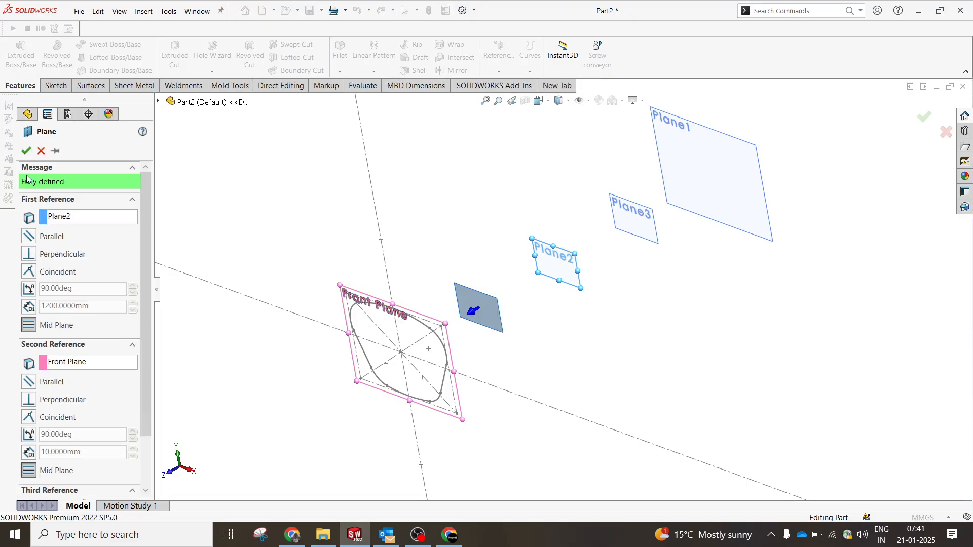
click(26, 150)
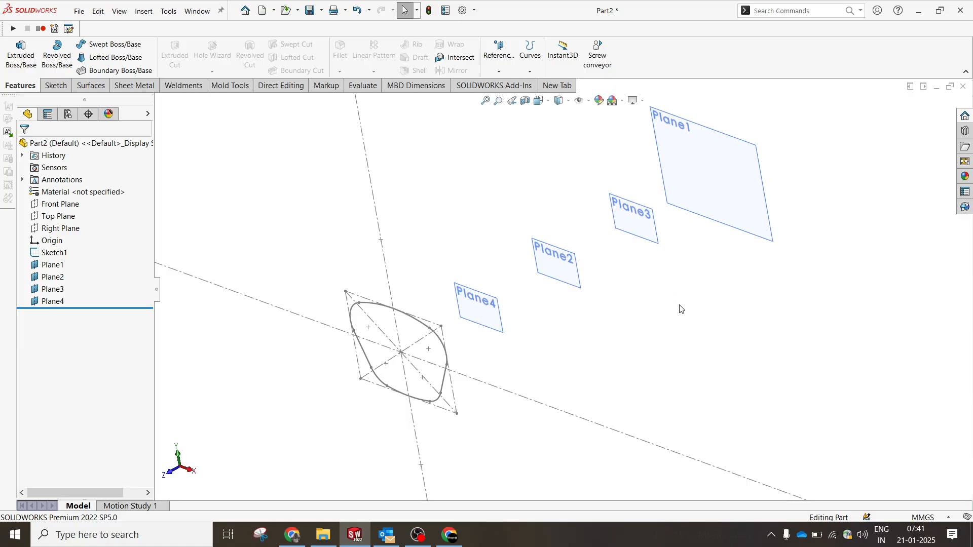
Sketch on Plane1 by converting the entities of Sketch1 onto it, and exit the sketch
click(758, 153)
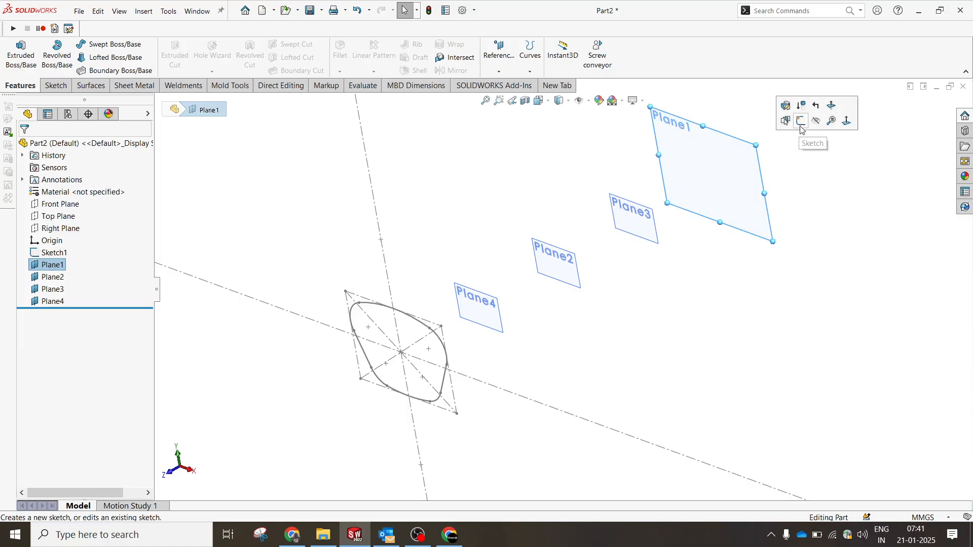
click(795, 121)
click(53, 252)
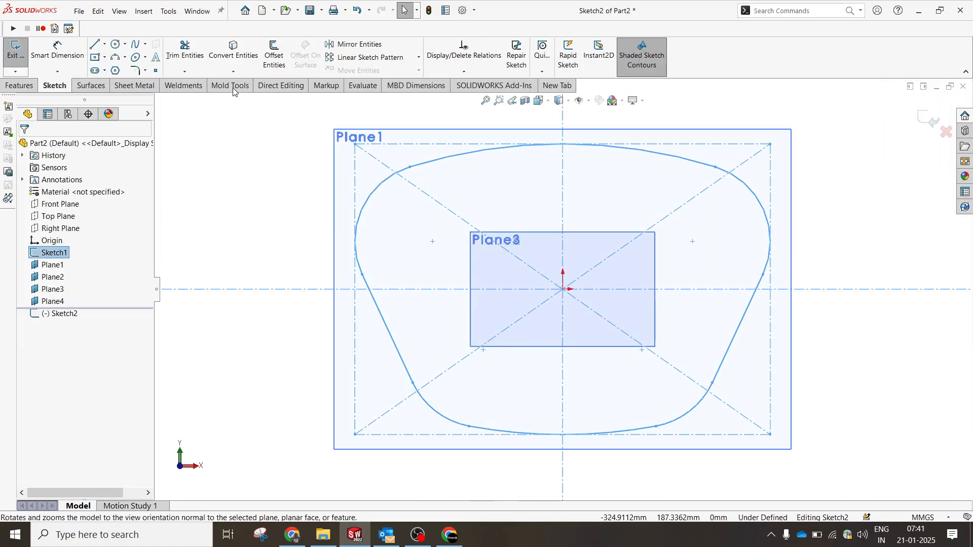
click(233, 51)
click(931, 119)
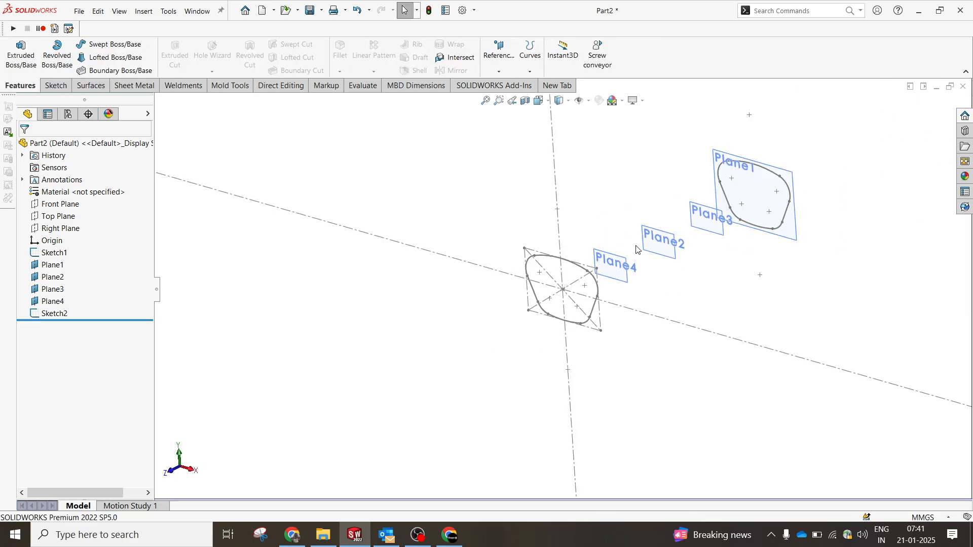
Start a new sketch on Plane4
scroll(659, 238, up, 2)
click(615, 293)
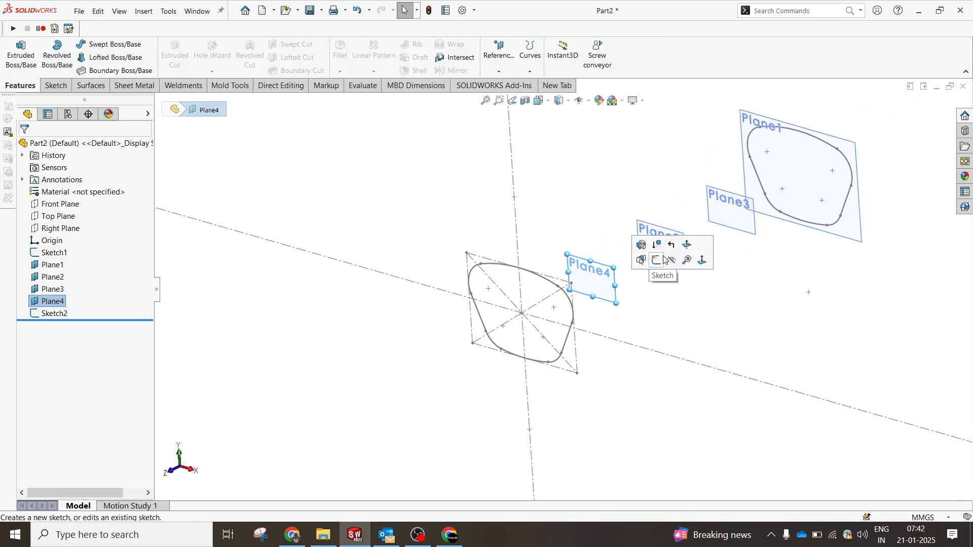
click(652, 266)
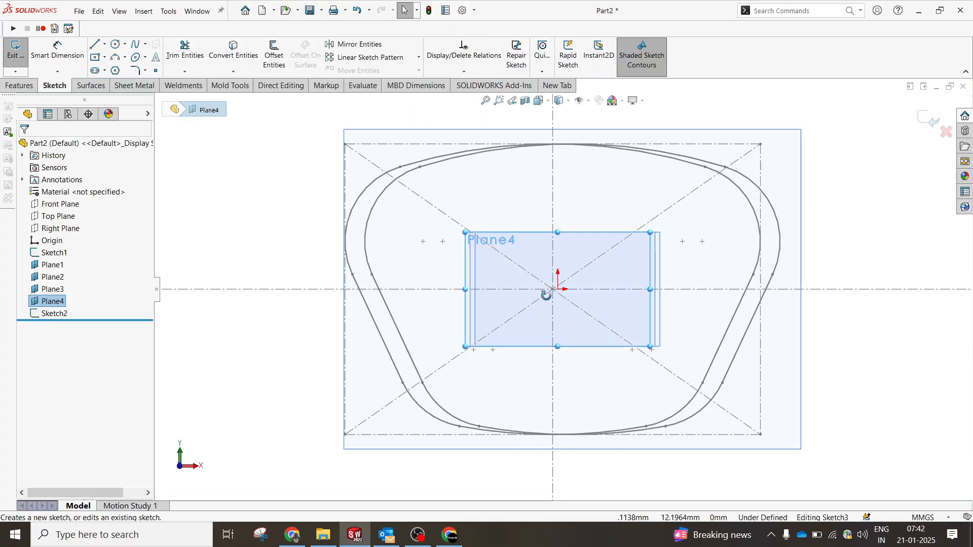
middle_drag(545, 293, 525, 313)
scroll(525, 313, down, 5)
Offset the Sketch1 profile inward by 30 mm into the Plane4 sketch, with the direction reversed and the chain selected
click(53, 315)
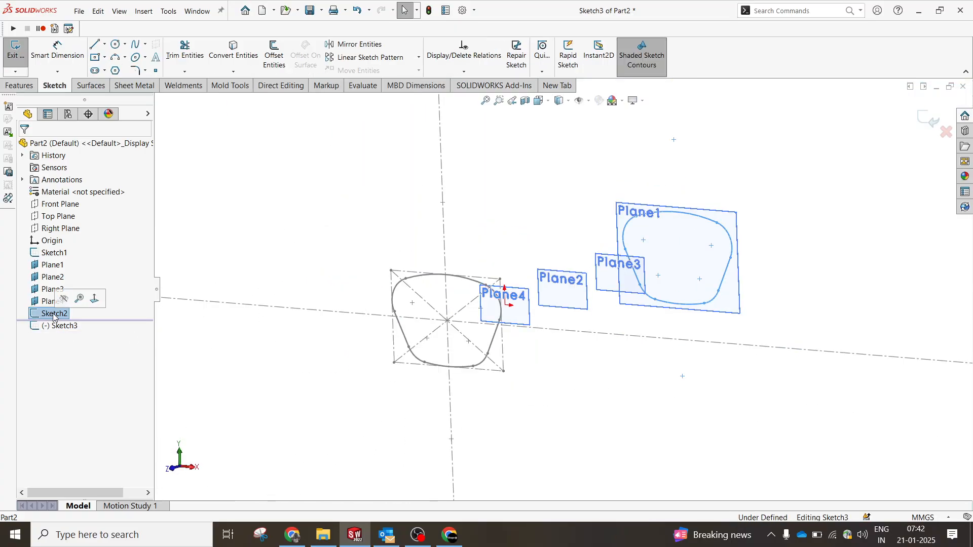
click(48, 254)
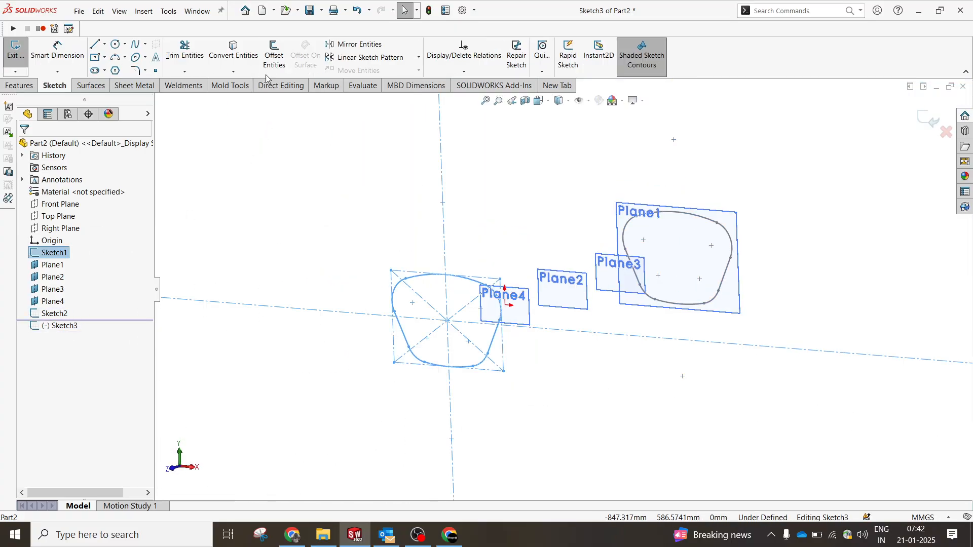
click(274, 56)
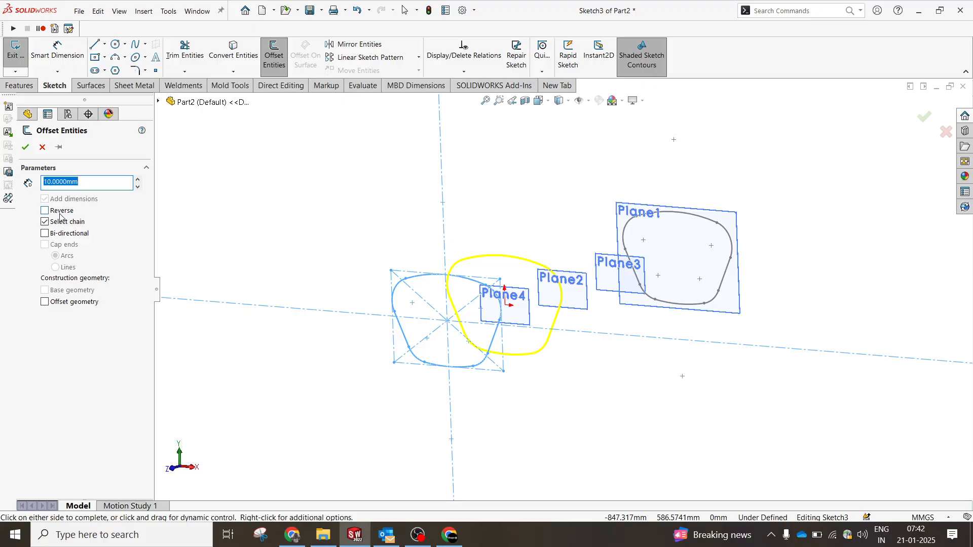
click(45, 210)
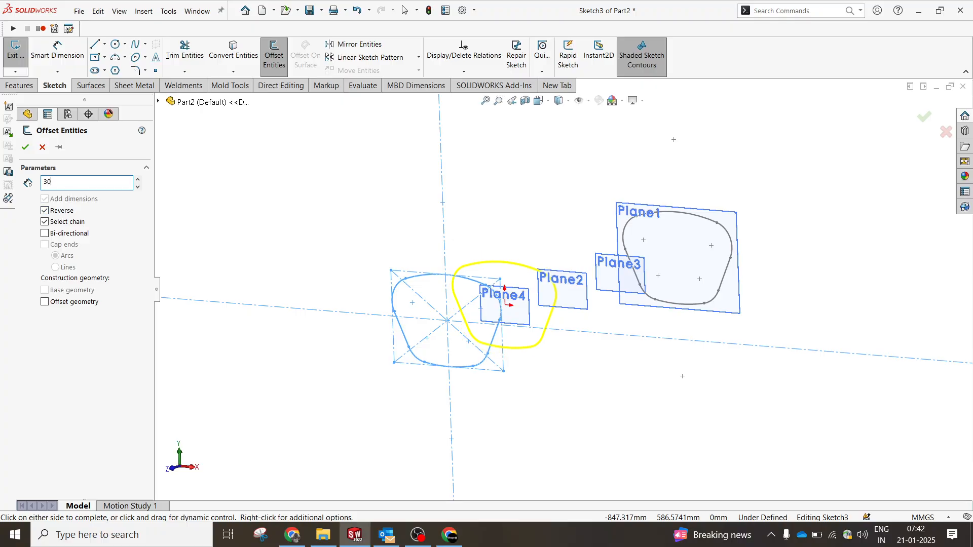
text(30)
key(Return)
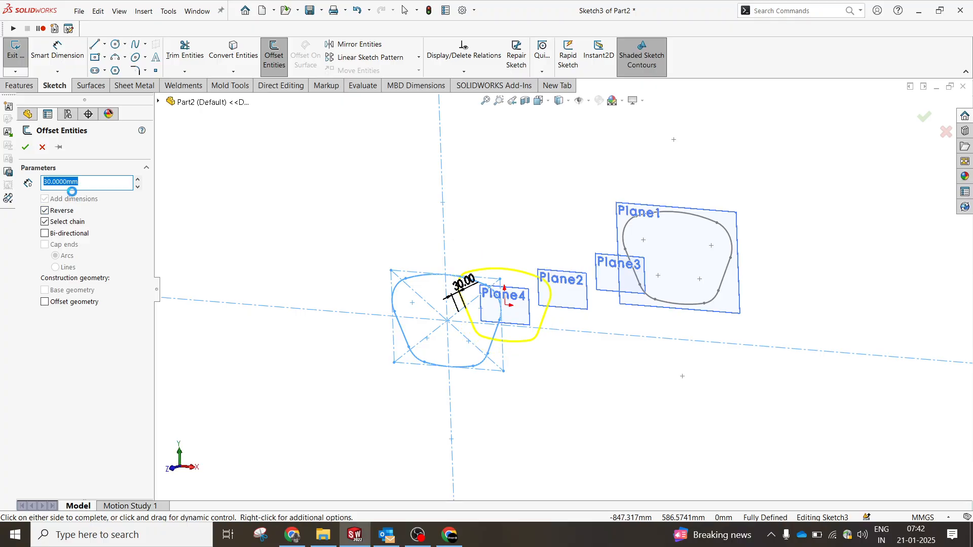
key(Return)
Delete the four corner arcs of the offset profile in the Plane4 sketch
scroll(475, 319, down, 5)
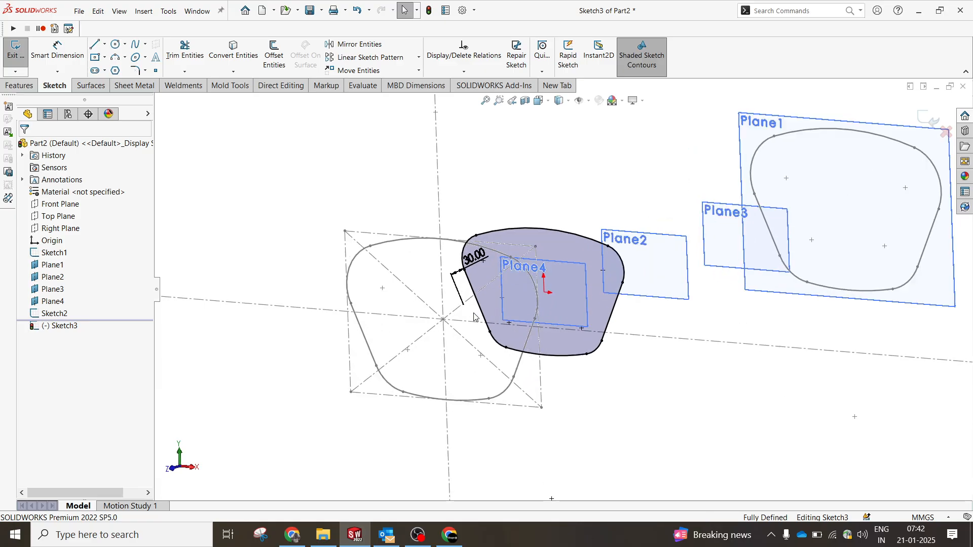
key(space)
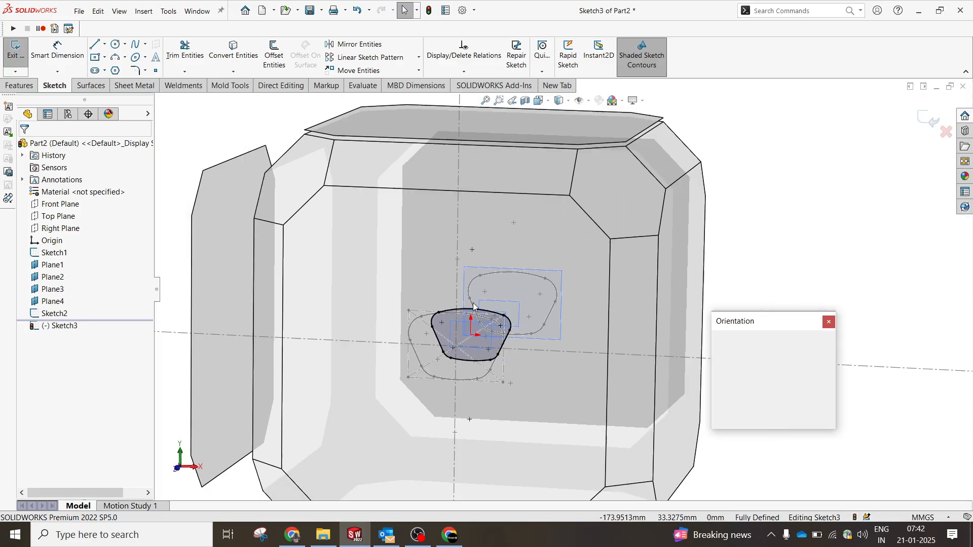
key(ctrl+1)
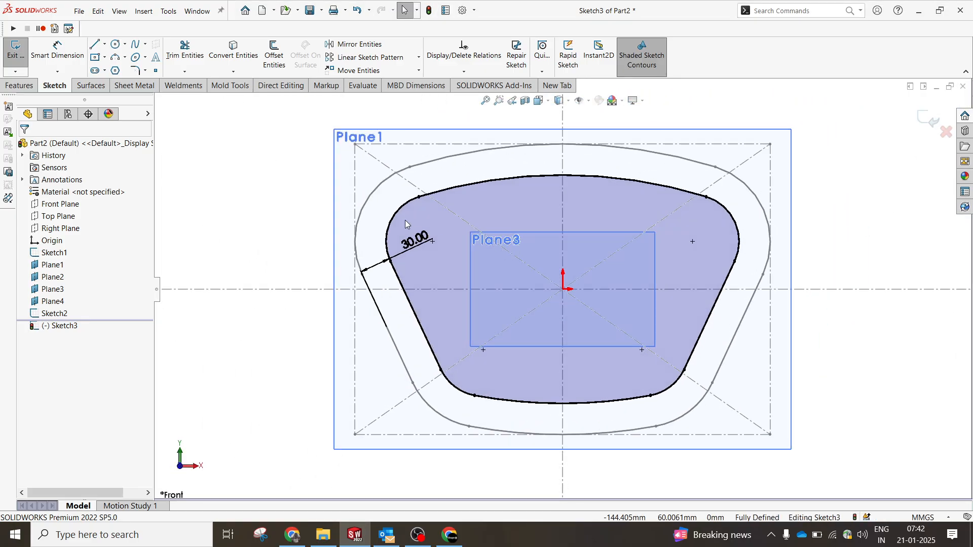
click(397, 211)
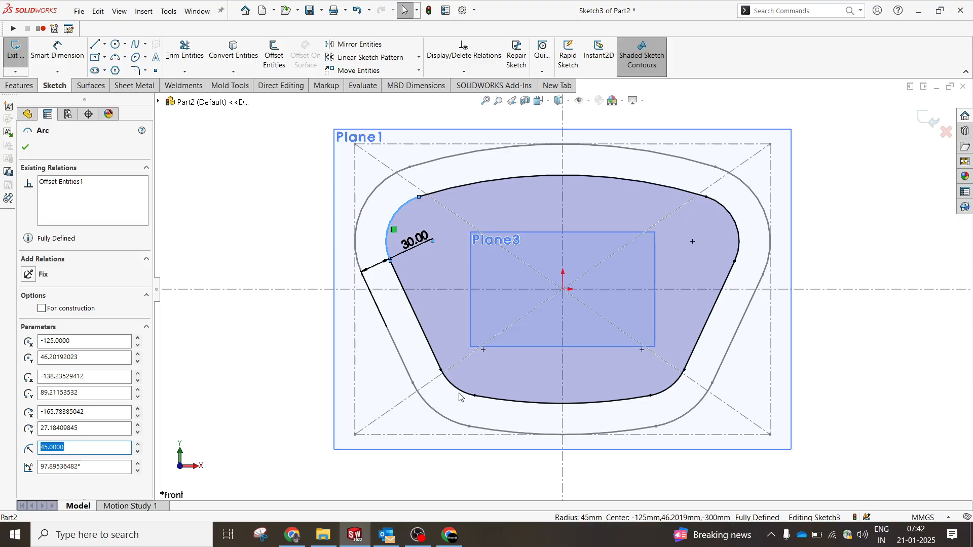
key(Escape)
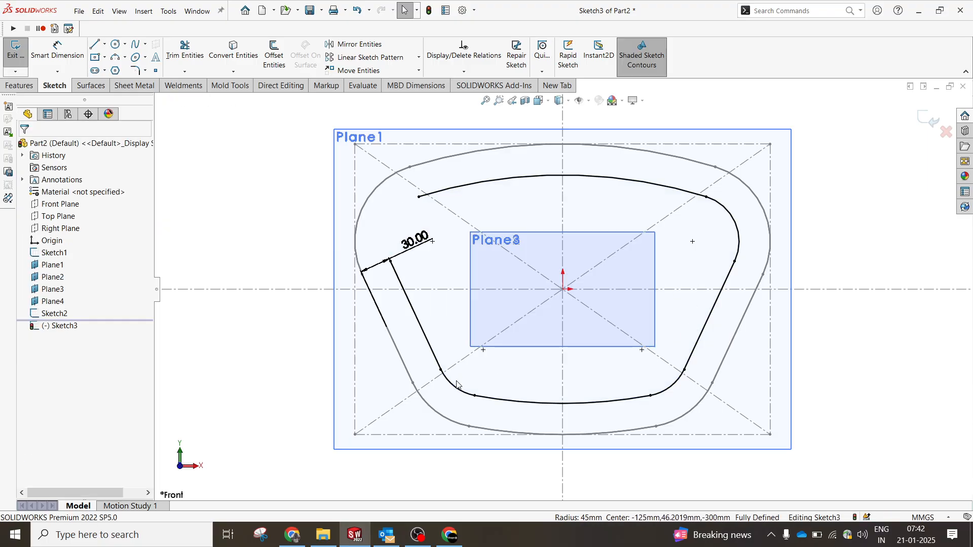
click(458, 393)
key(Delete)
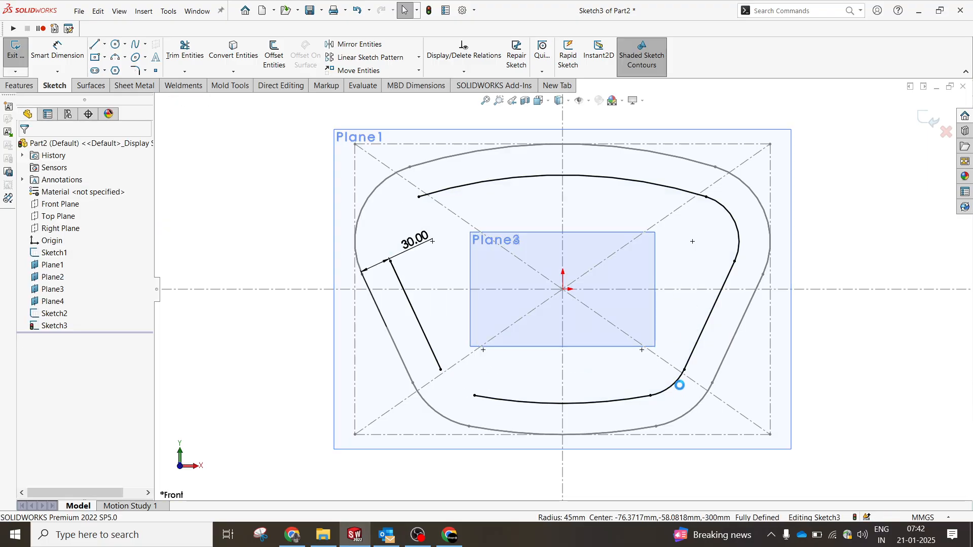
click(677, 385)
key(Delete)
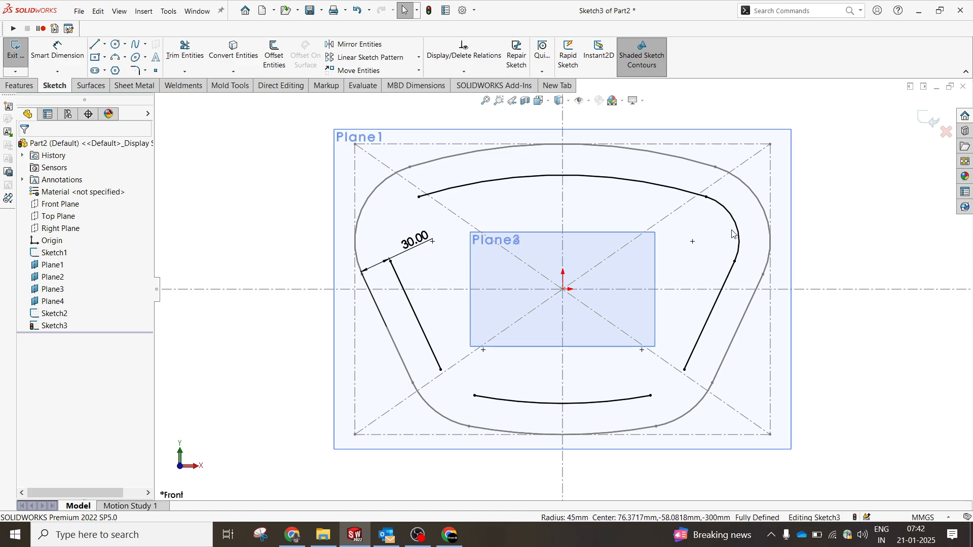
click(736, 229)
key(Delete)
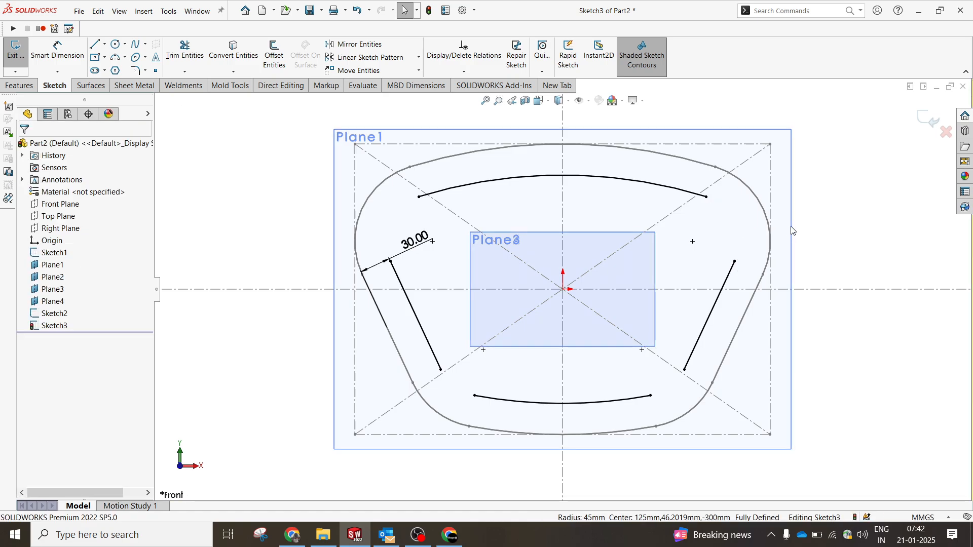
click(791, 228)
Round the four open corners of the offset profile with 60 mm sketch fillets
click(134, 71)
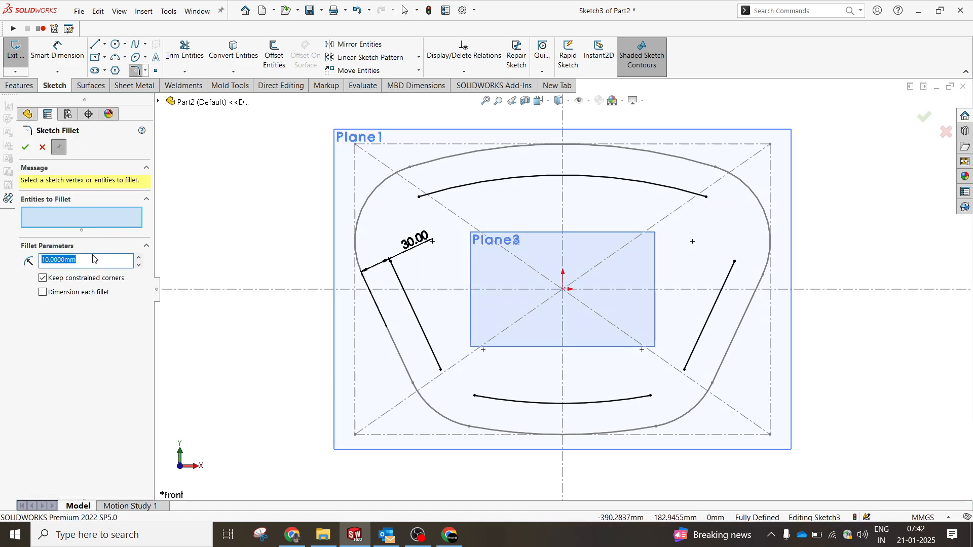
text(60)
key(Return)
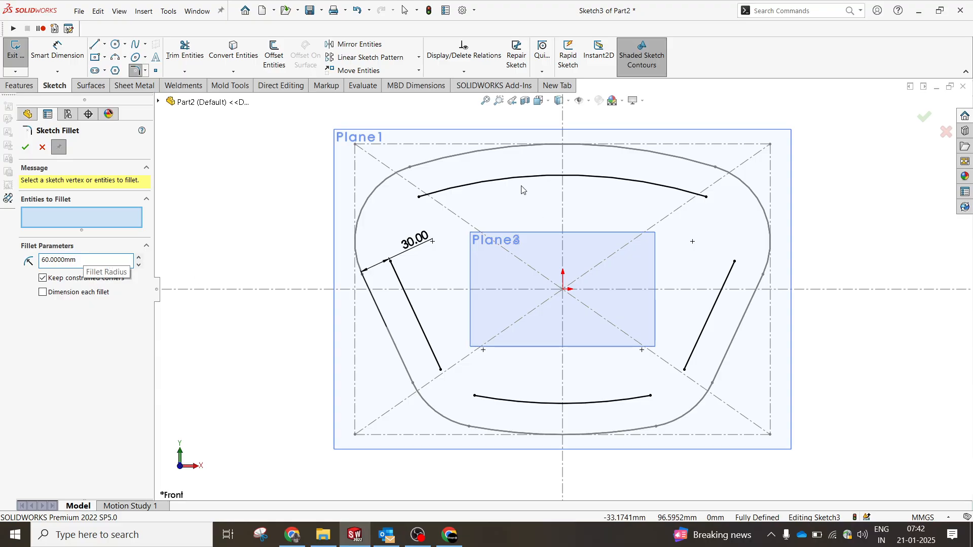
click(460, 195)
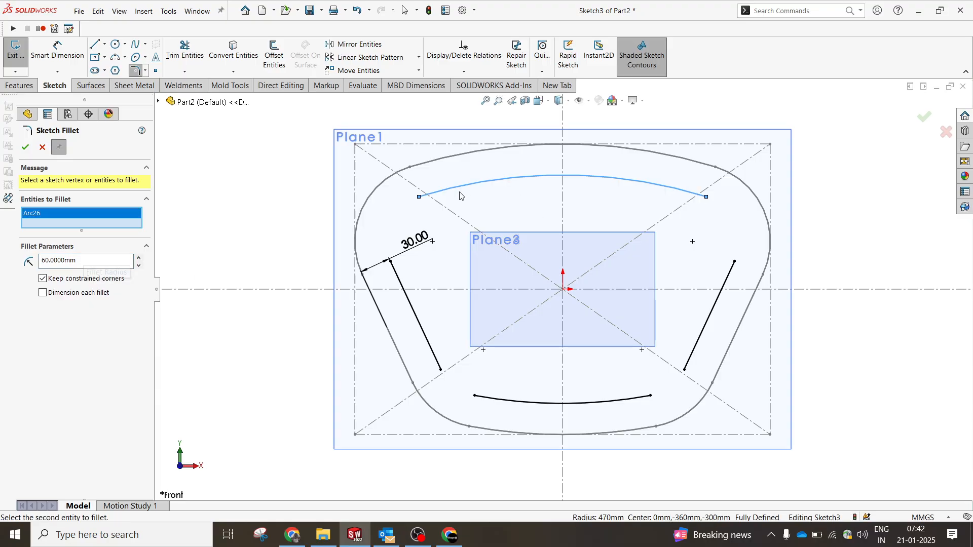
click(408, 301)
click(501, 404)
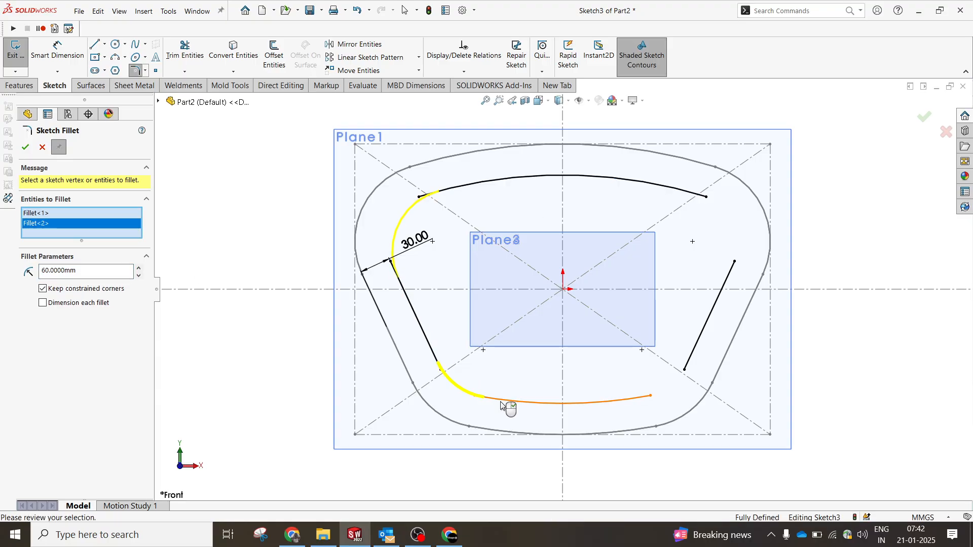
click(502, 403)
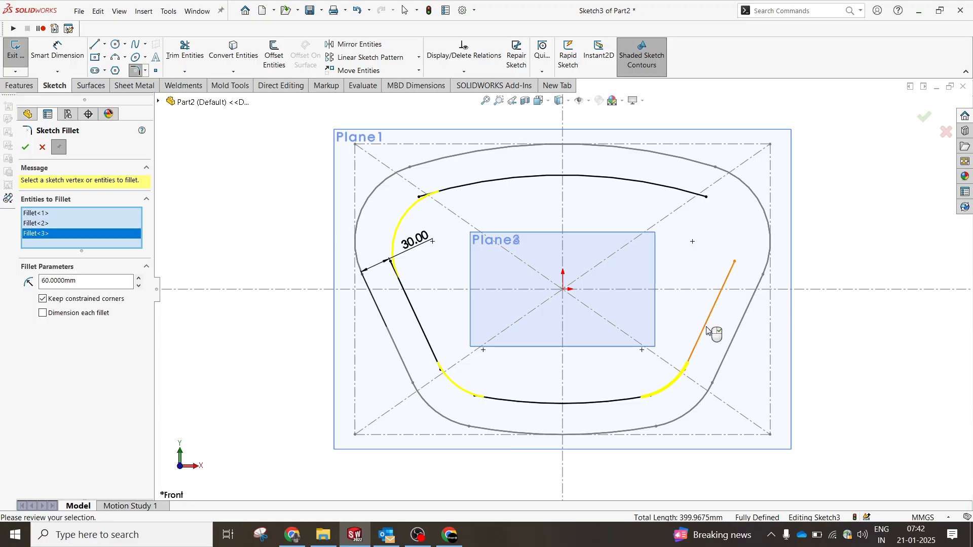
click(714, 304)
click(683, 196)
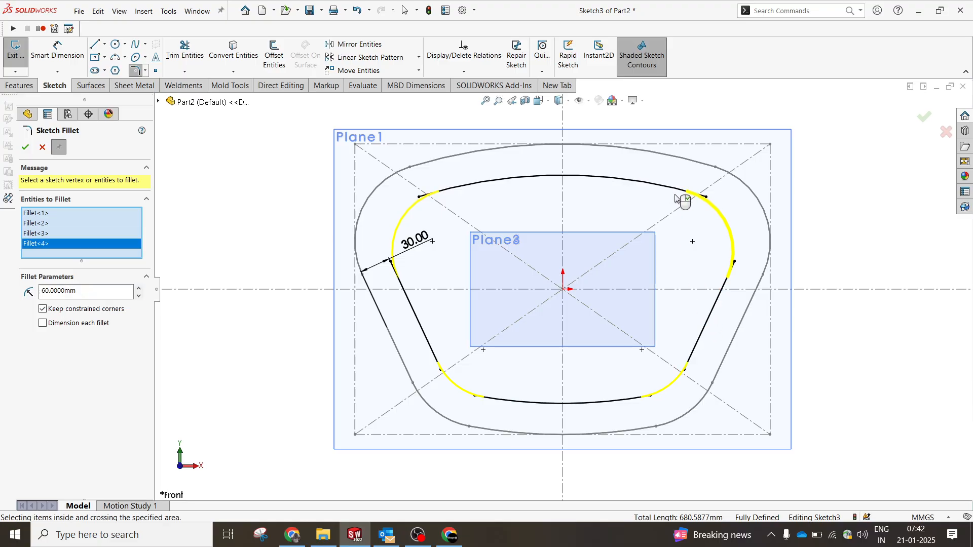
click(925, 116)
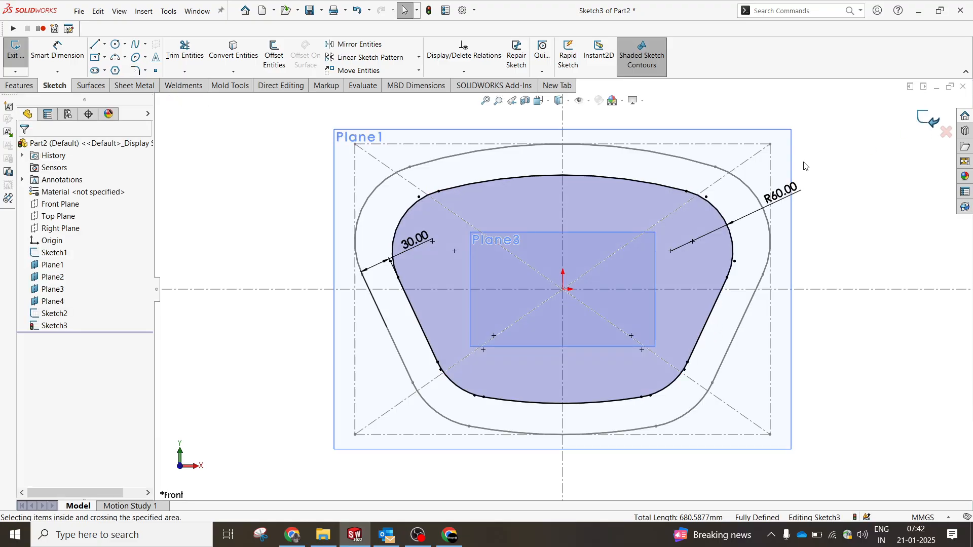
Exit the finished sketch on Plane4
scroll(559, 267, up, 5)
middle_drag(559, 267, 942, 182)
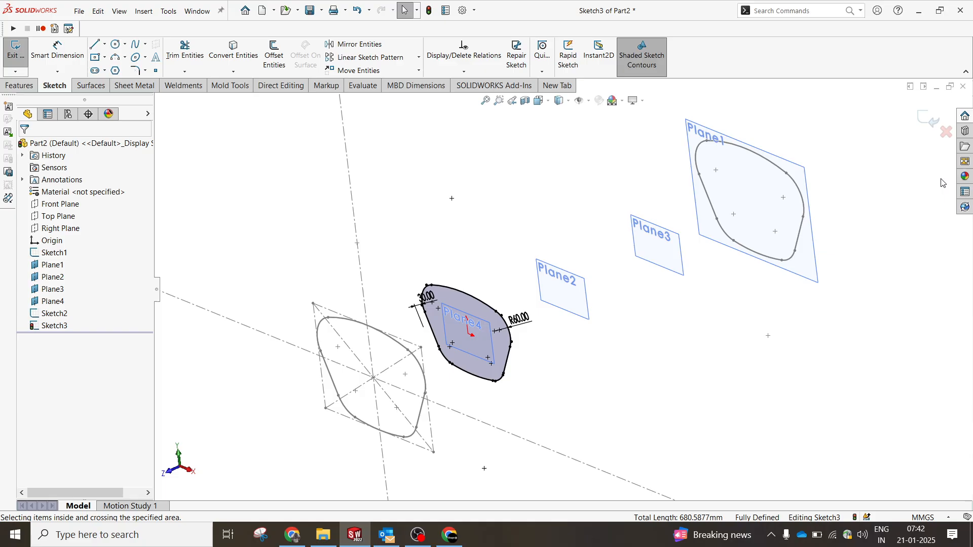
click(929, 116)
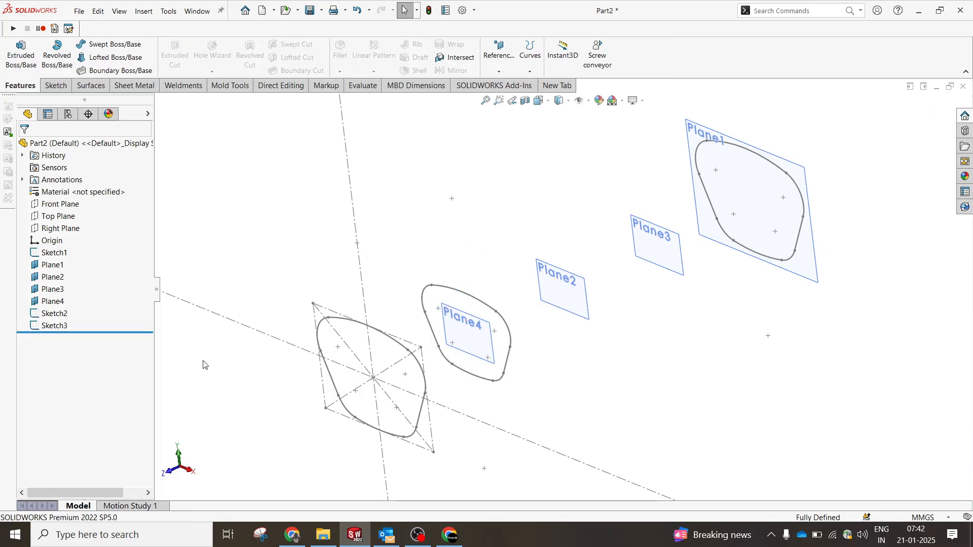
Start a new sketch on Plane2
click(52, 303)
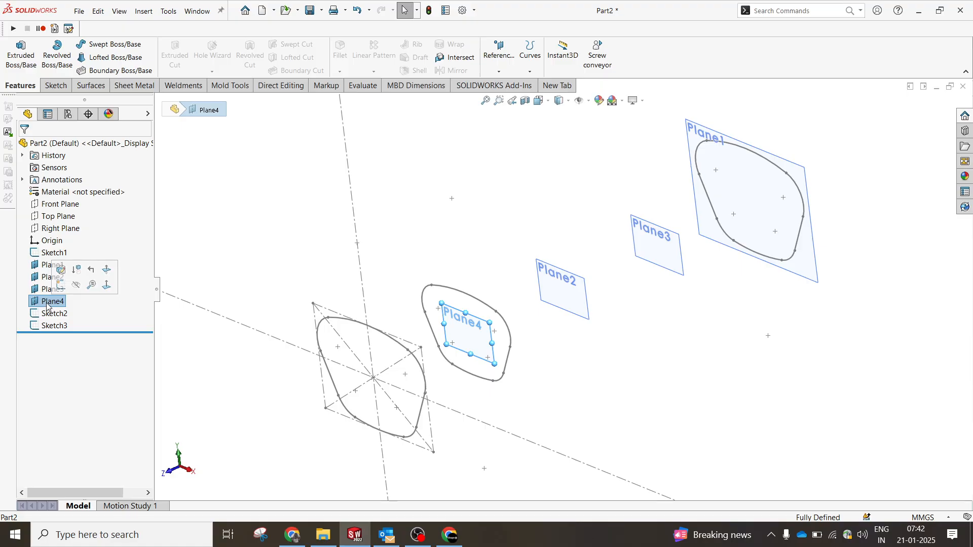
click(54, 278)
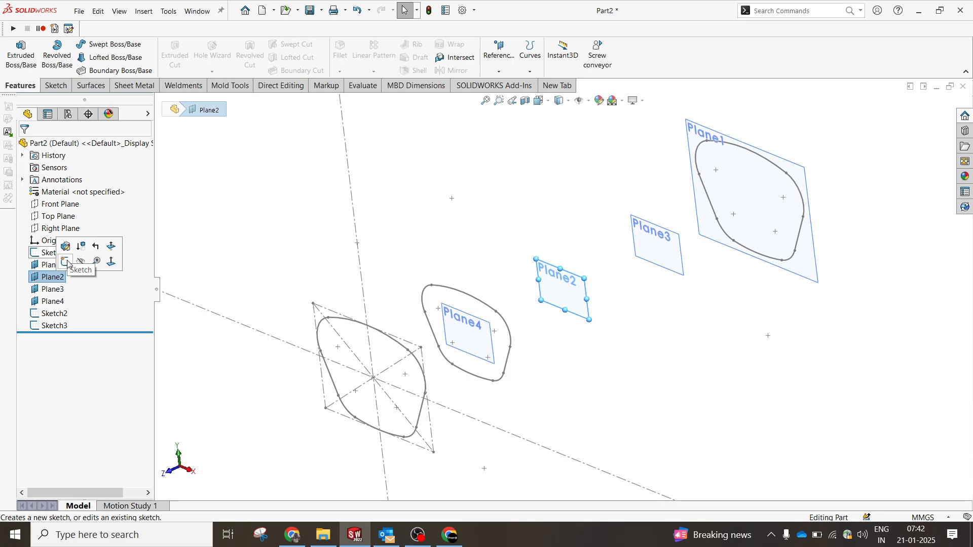
click(65, 263)
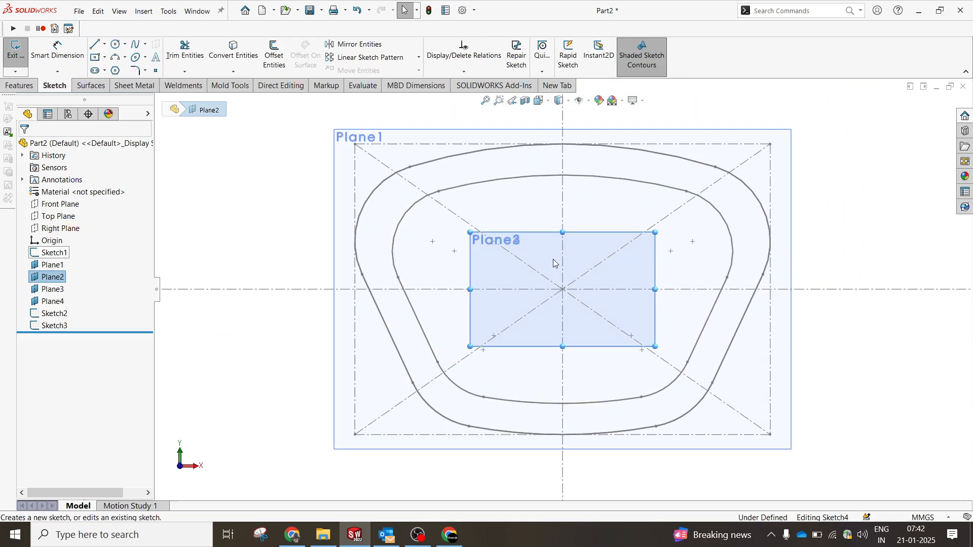
middle_drag(529, 267, 346, 307)
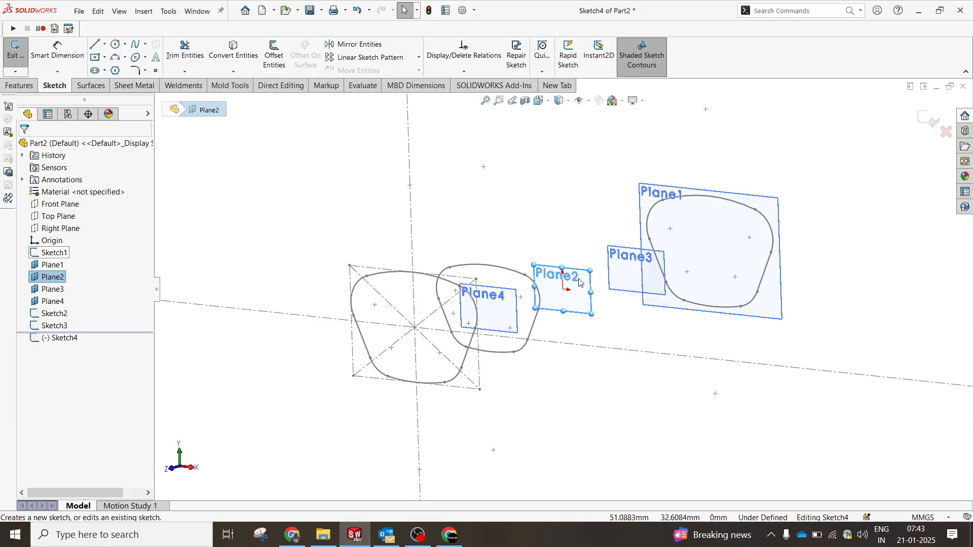
right_click(588, 223)
click(499, 248)
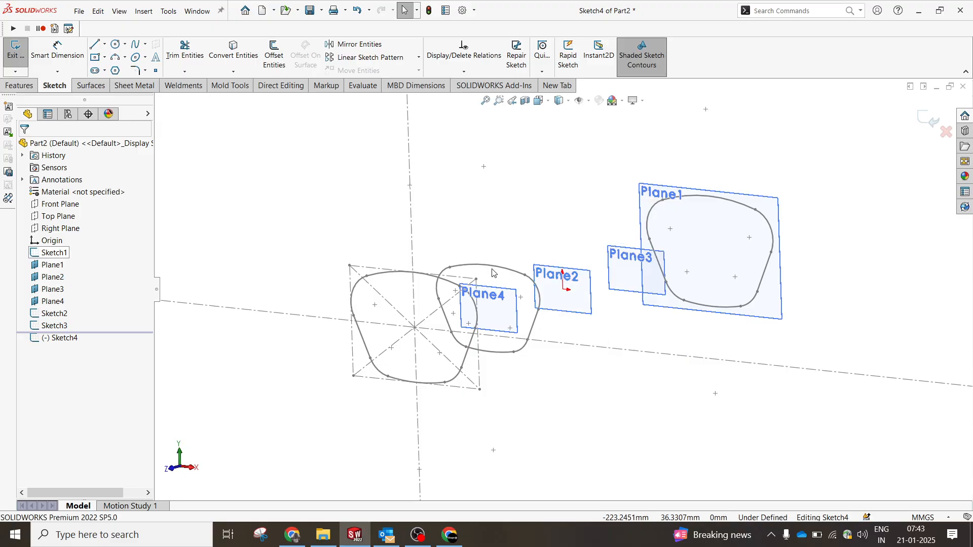
Offset the Sketch1 profile inward by 45 mm into the Plane2 sketch, with the direction reversed and the whole chain selected
click(65, 257)
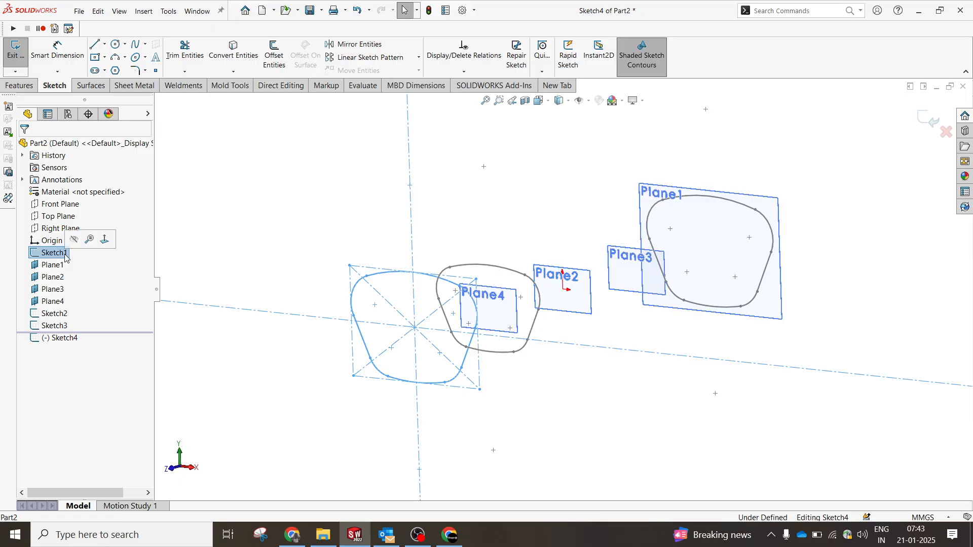
click(47, 323)
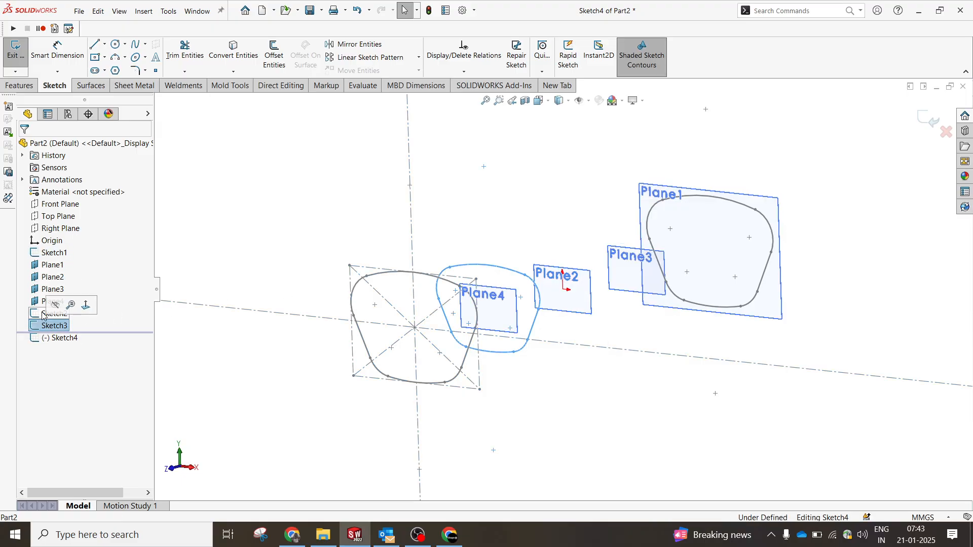
click(44, 315)
click(59, 253)
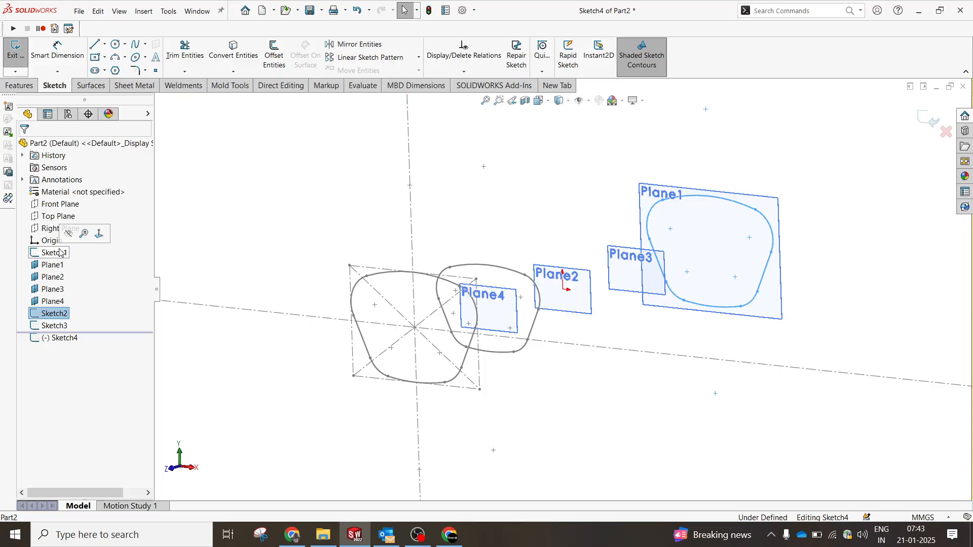
click(60, 327)
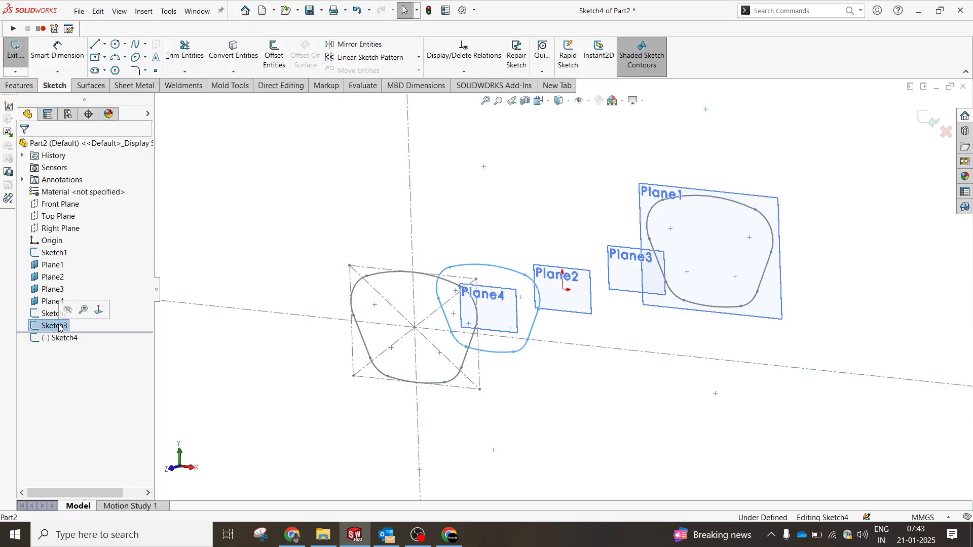
click(63, 255)
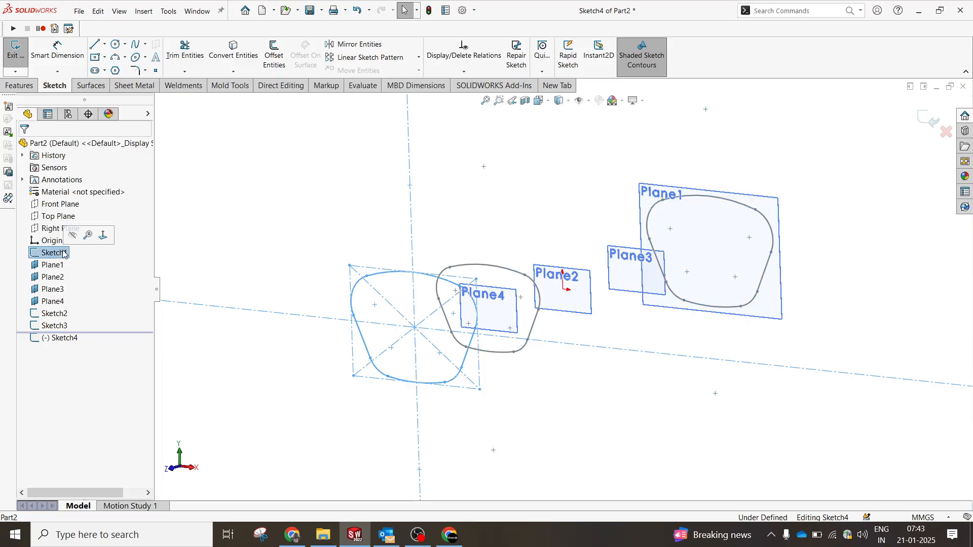
click(274, 55)
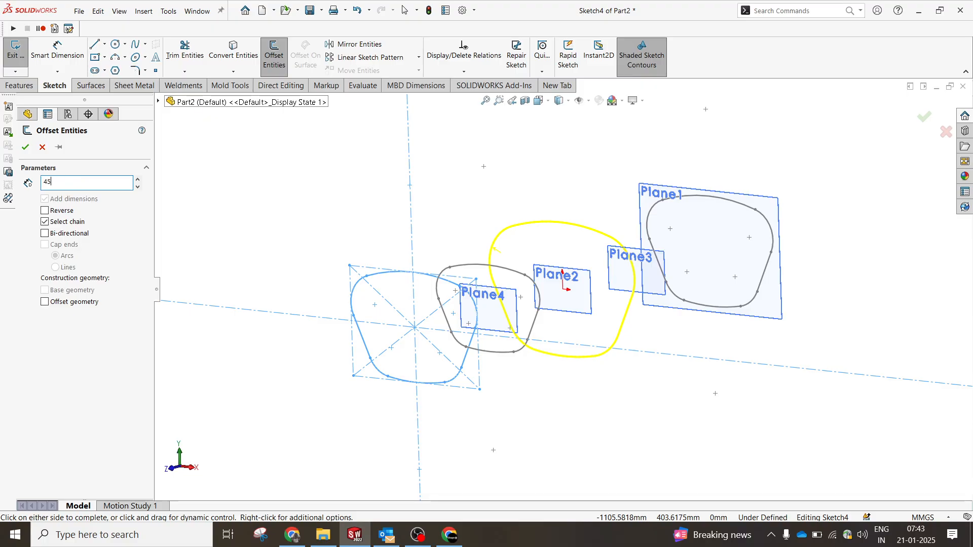
text(45)
key(Return)
click(44, 221)
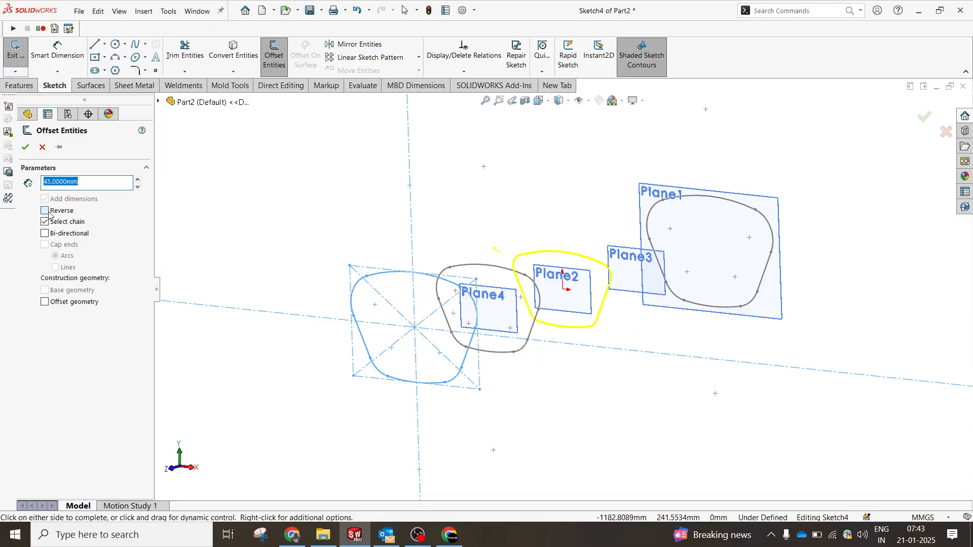
click(25, 146)
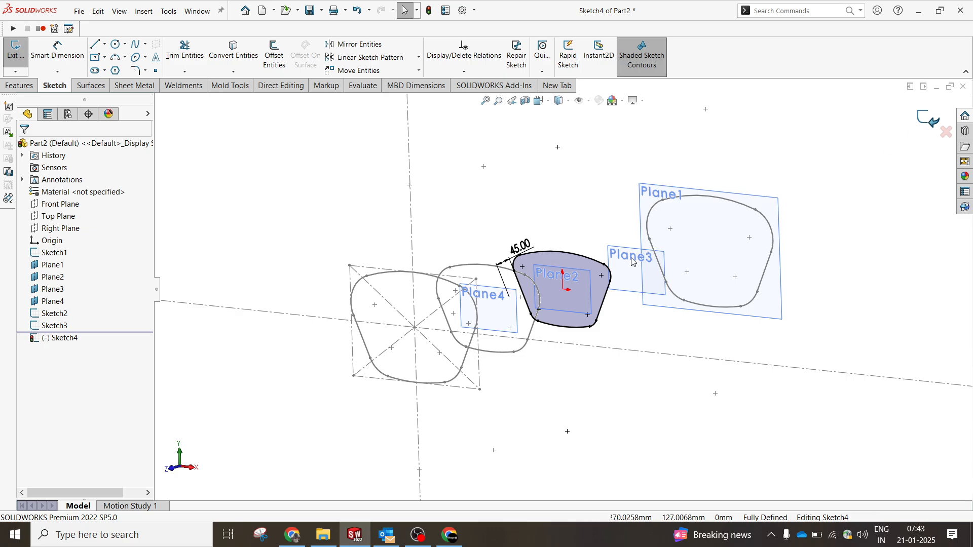
Delete the four corner arcs of the 45 mm offset profile in the Plane2 sketch
scroll(589, 311, down, 5)
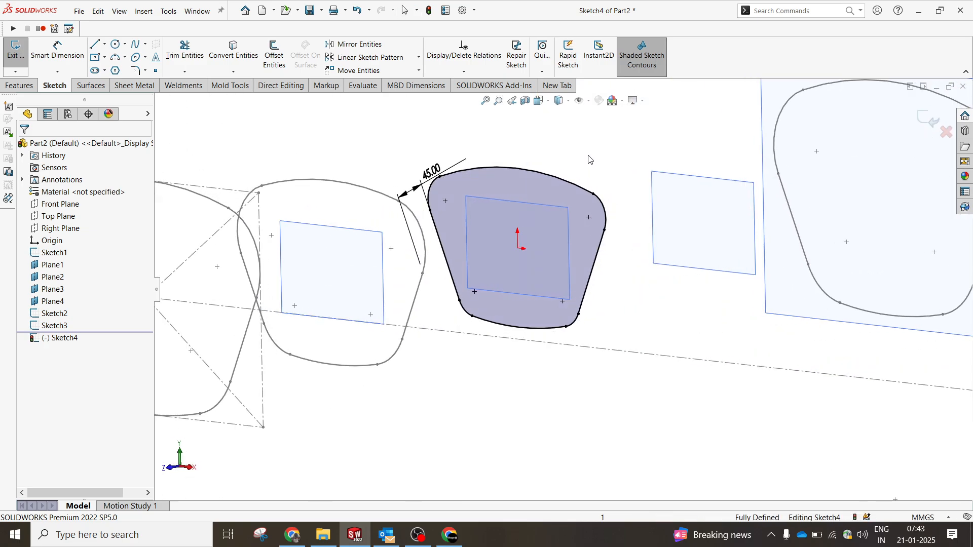
drag(574, 159, 651, 253)
key(Delete)
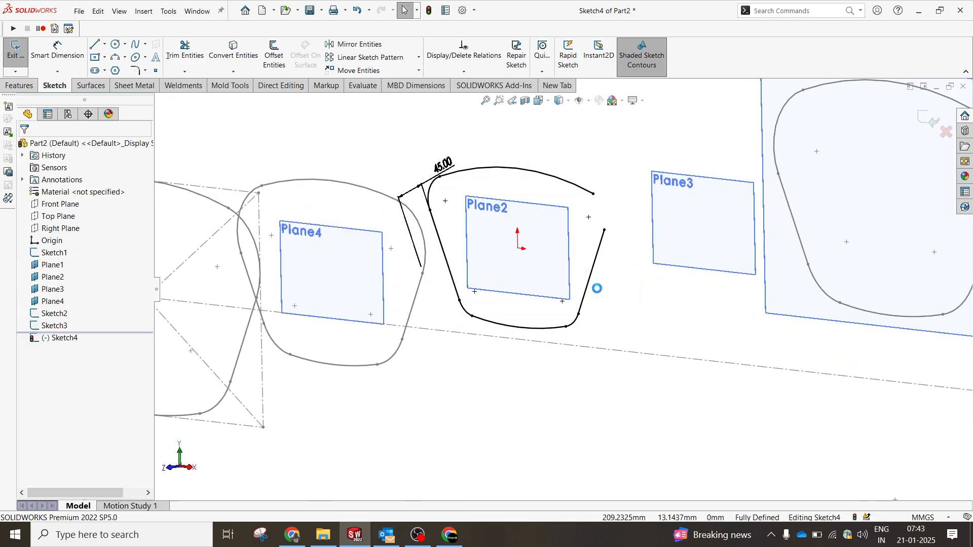
drag(509, 304, 664, 342)
key(Delete)
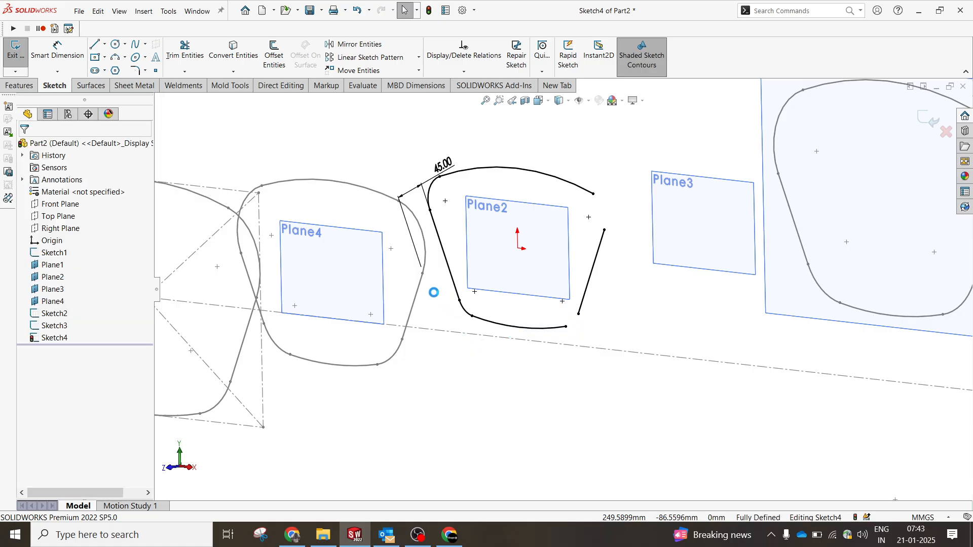
drag(431, 286, 500, 332)
key(Delete)
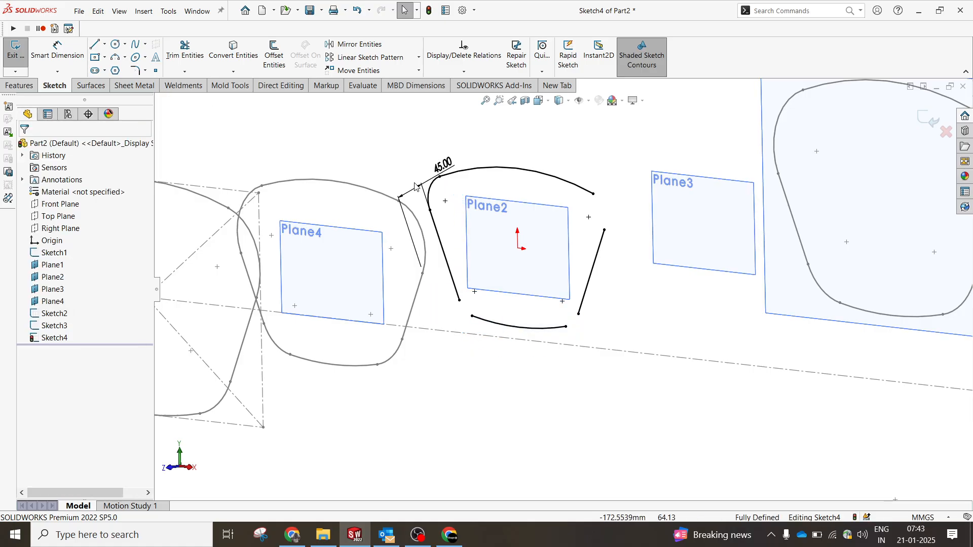
drag(395, 162, 458, 221)
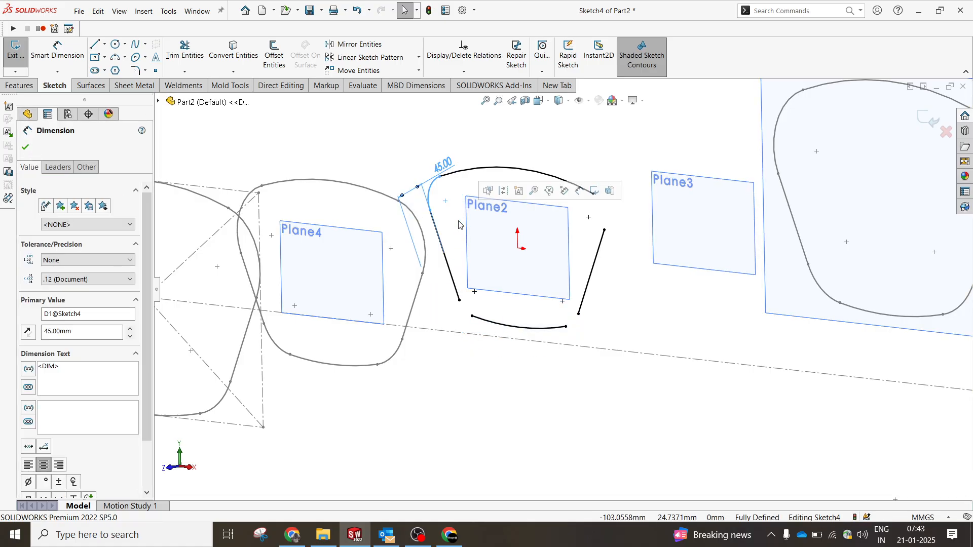
drag(443, 166, 467, 222)
drag(405, 151, 453, 219)
key(Delete)
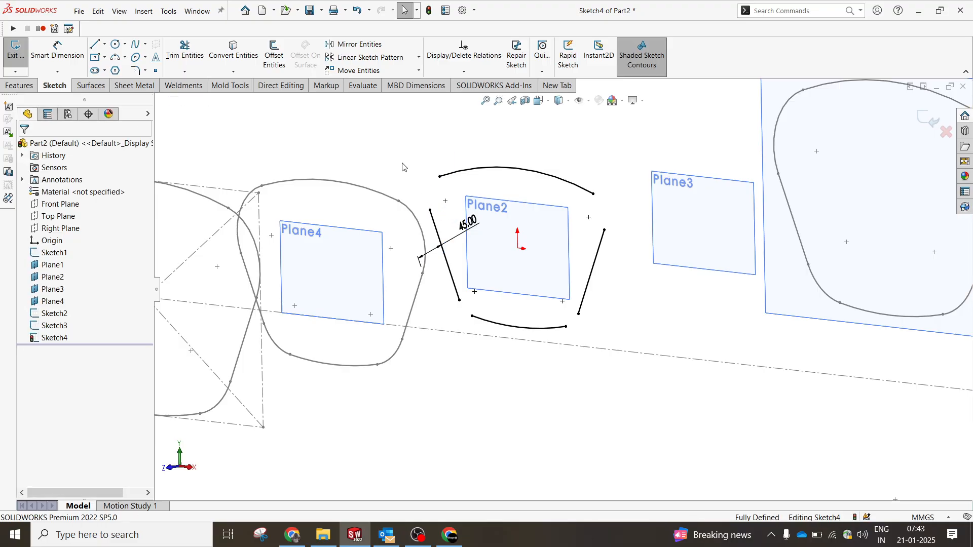
Round the four open corners of the Plane2 profile with 60 mm sketch fillets and exit the sketch
click(138, 70)
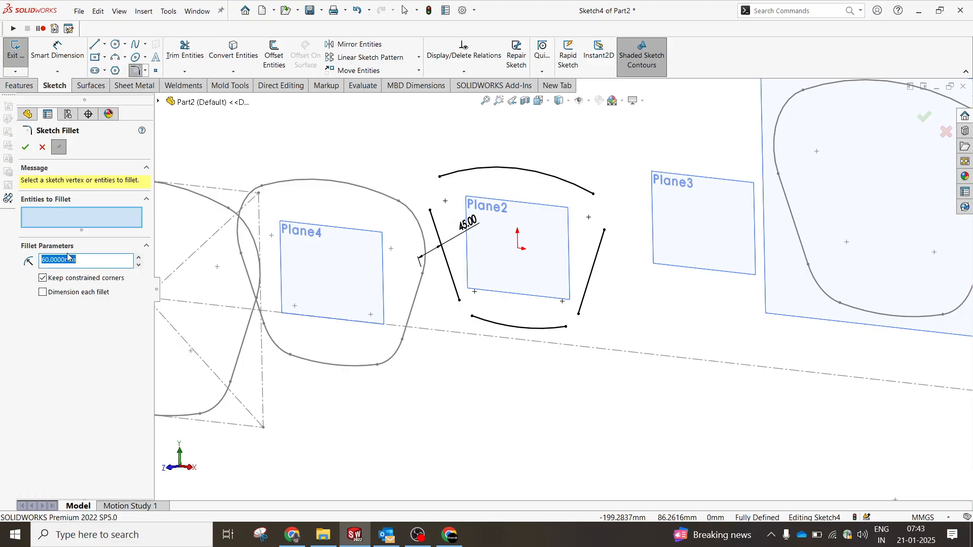
click(441, 175)
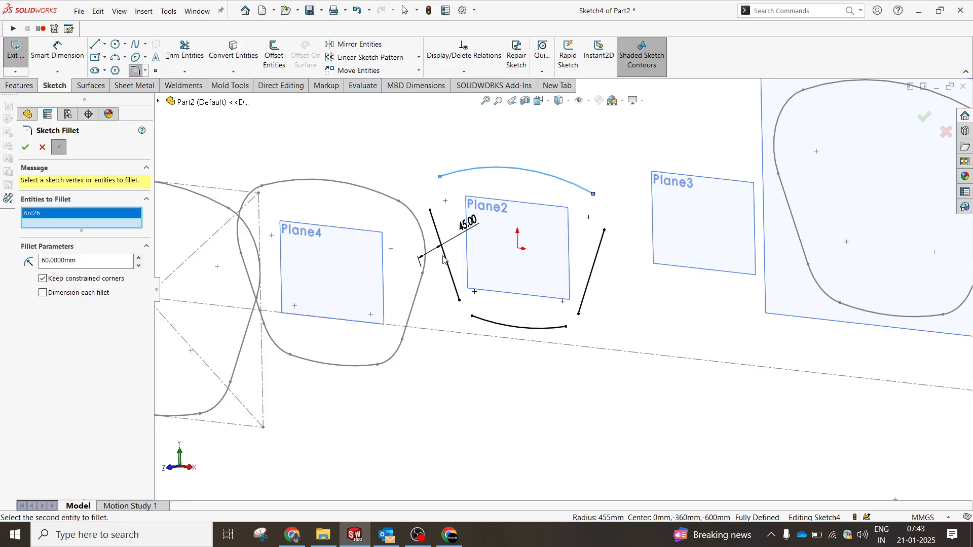
click(452, 277)
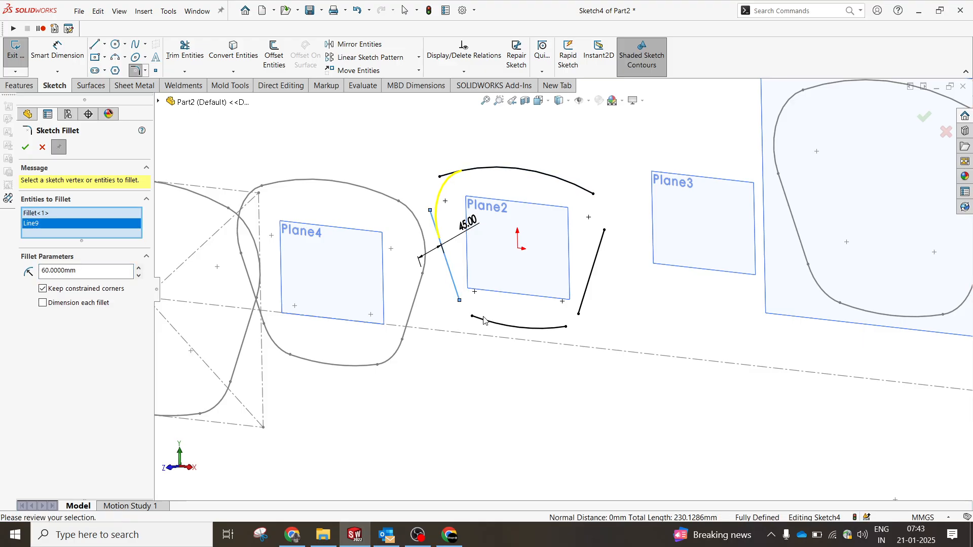
click(504, 328)
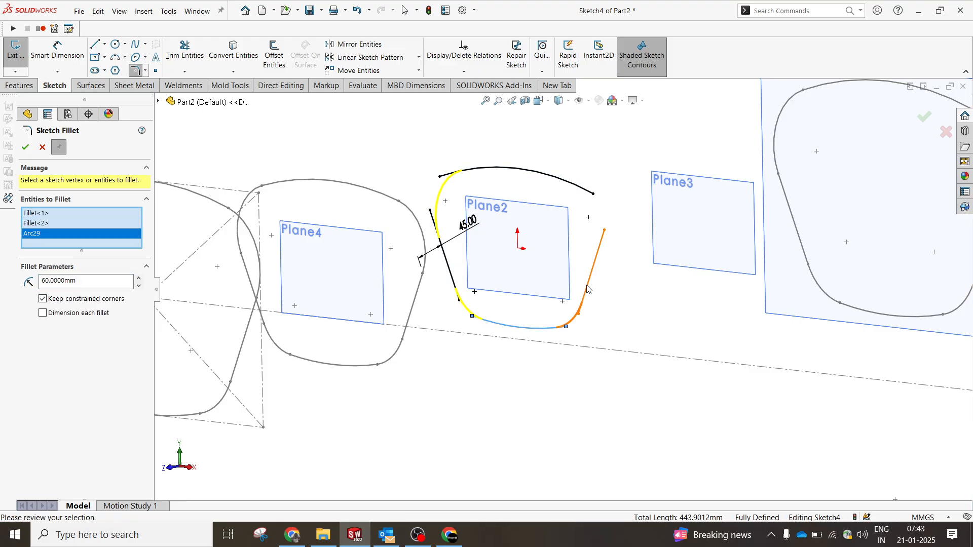
click(592, 282)
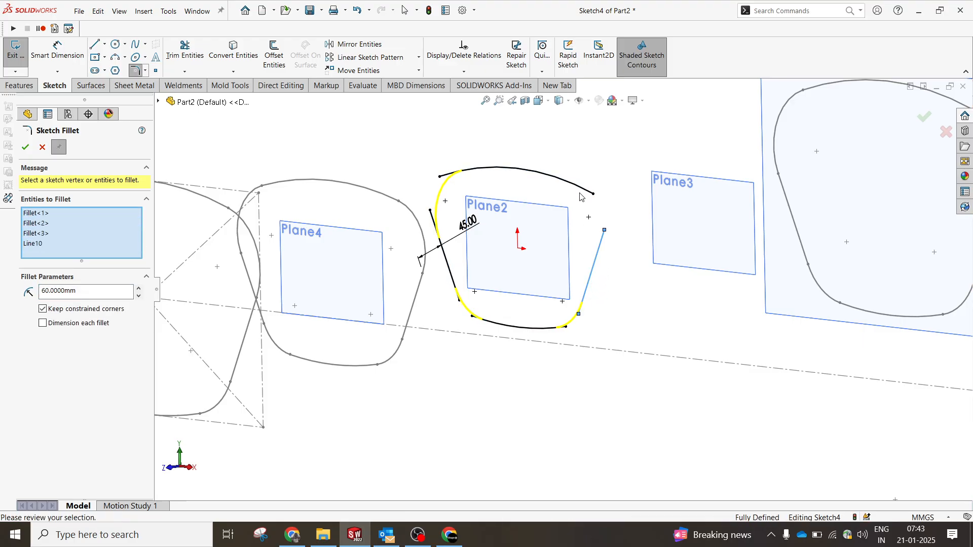
click(25, 146)
click(924, 118)
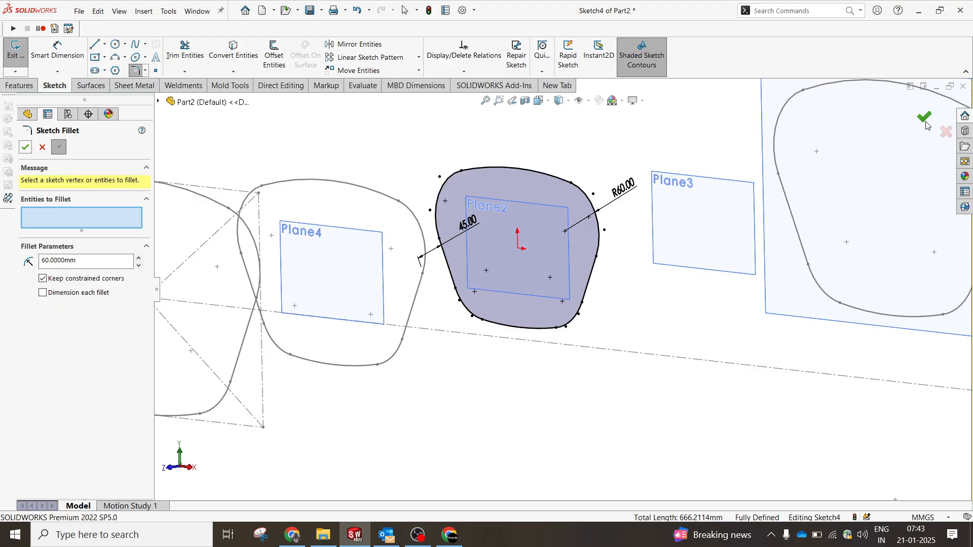
click(927, 119)
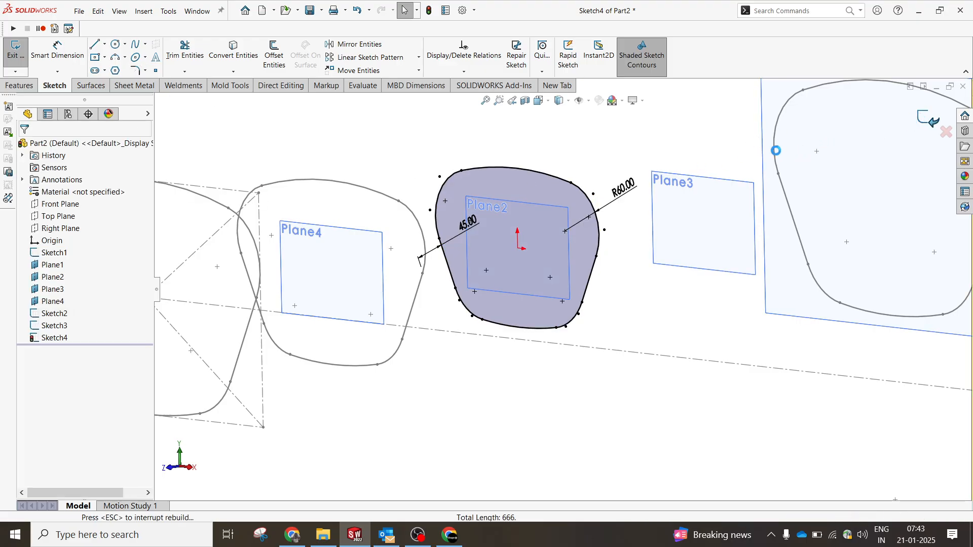
mouse_move(503, 258)
middle_down()
mouse_move(526, 244)
mouse_move(497, 257)
middle_up()
scroll(499, 261, up, 2)
click(500, 261)
scroll(500, 261, up, 2)
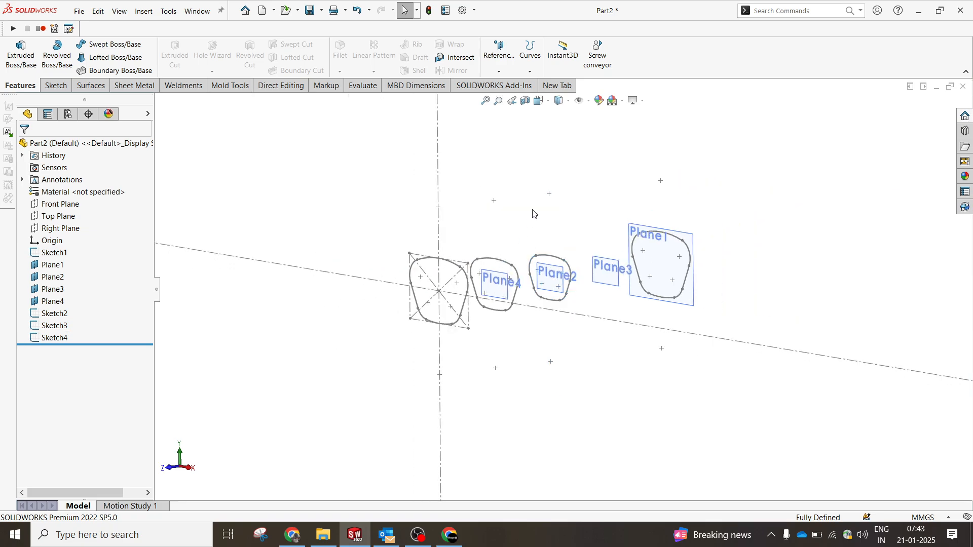
scroll(509, 280, down, 2)
click(486, 280)
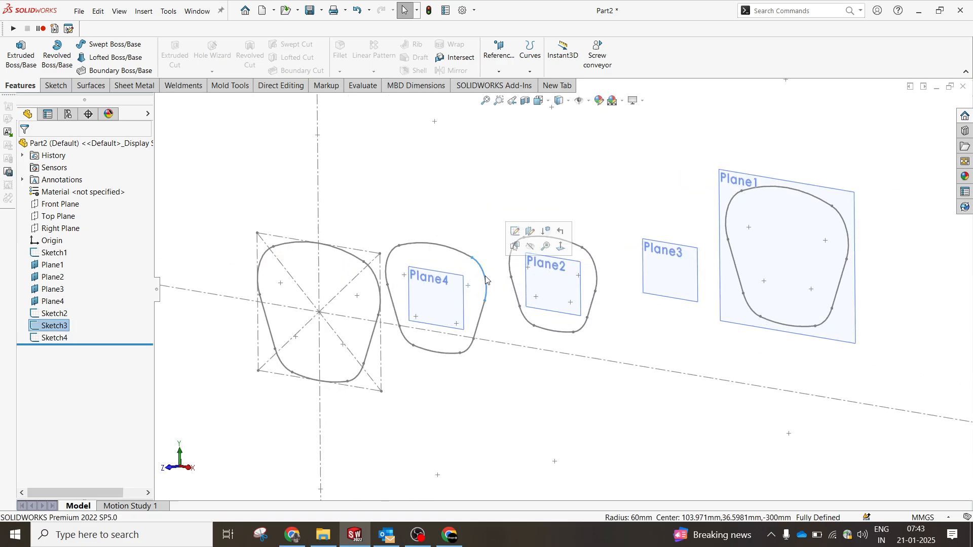
click(494, 221)
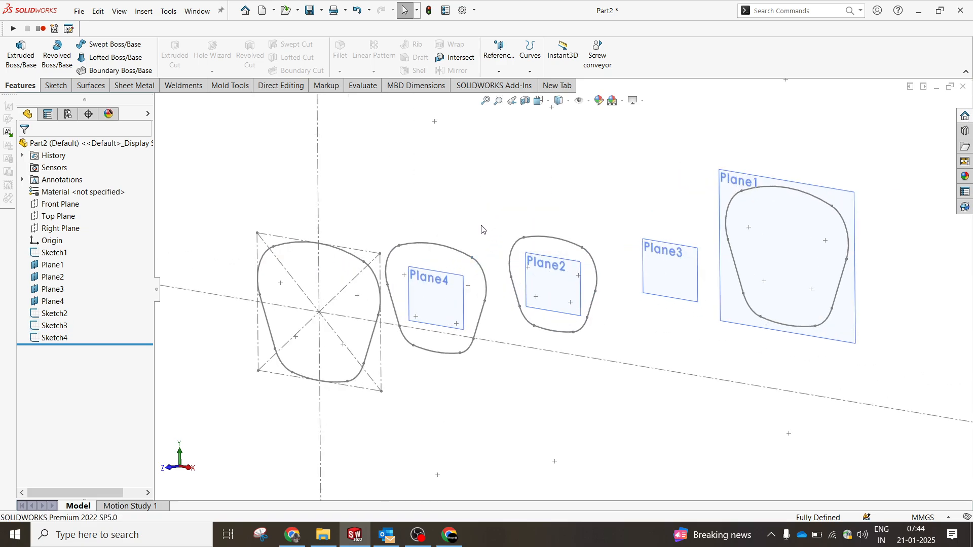
Sketch on Plane3 by converting the entities of the Plane4 profile (Sketch3), and exit the sketch
click(53, 289)
right_click(264, 146)
click(286, 172)
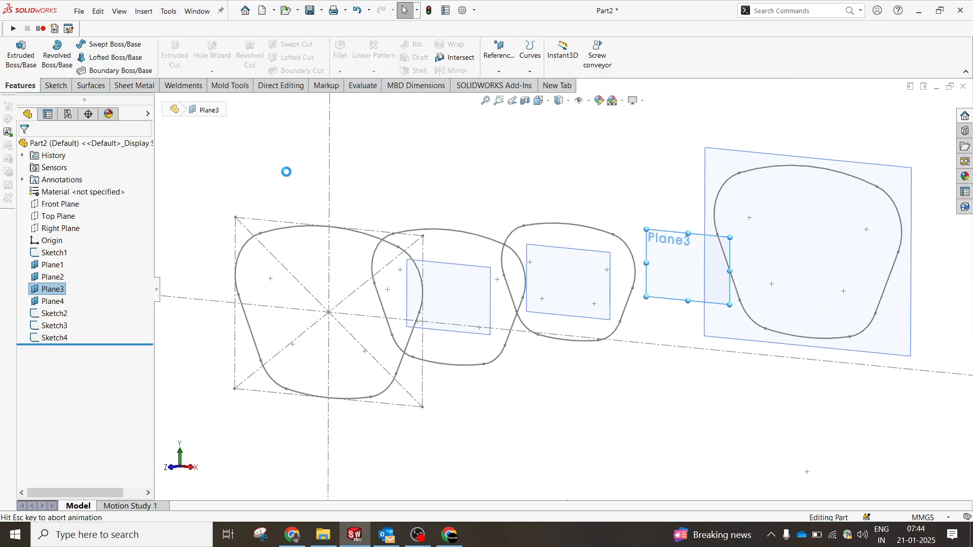
middle_drag(476, 213, 404, 252)
scroll(403, 252, up, 5)
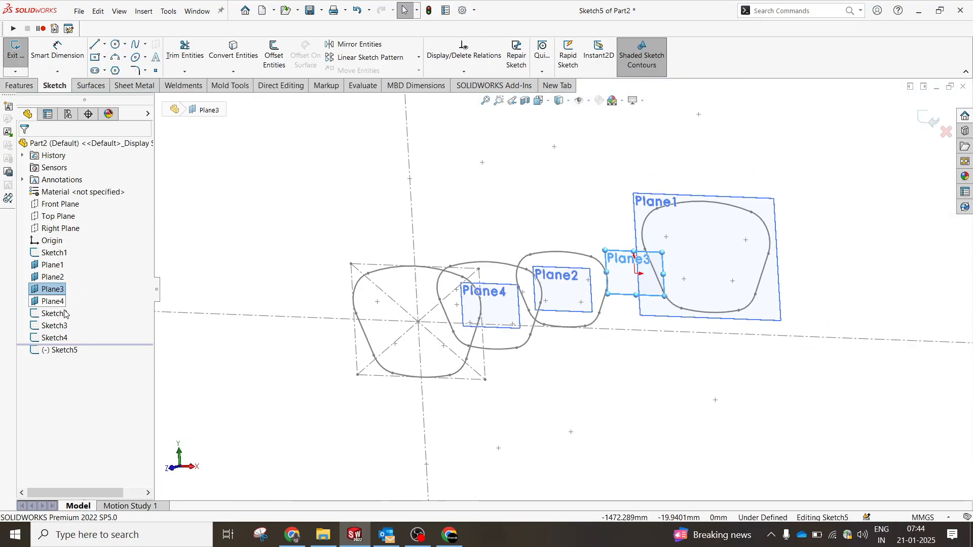
click(55, 326)
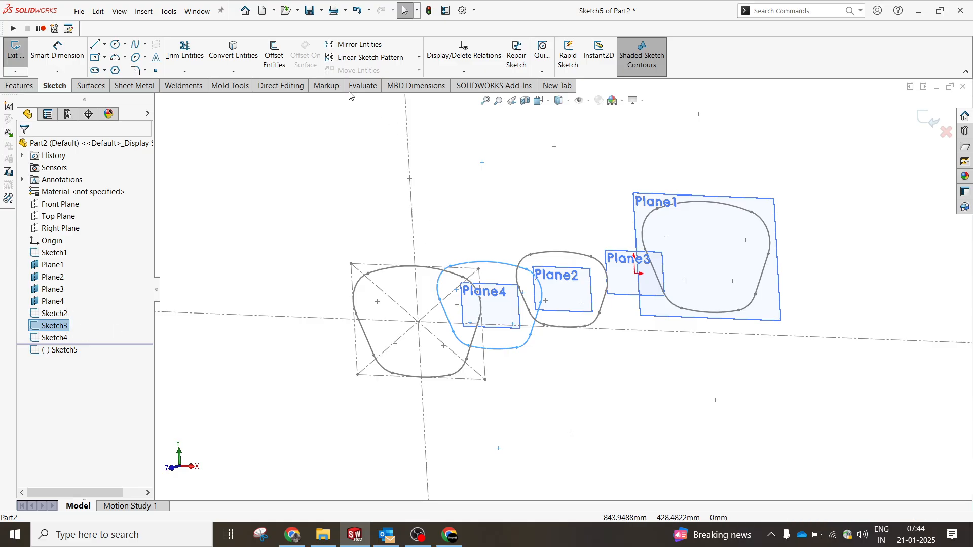
click(234, 53)
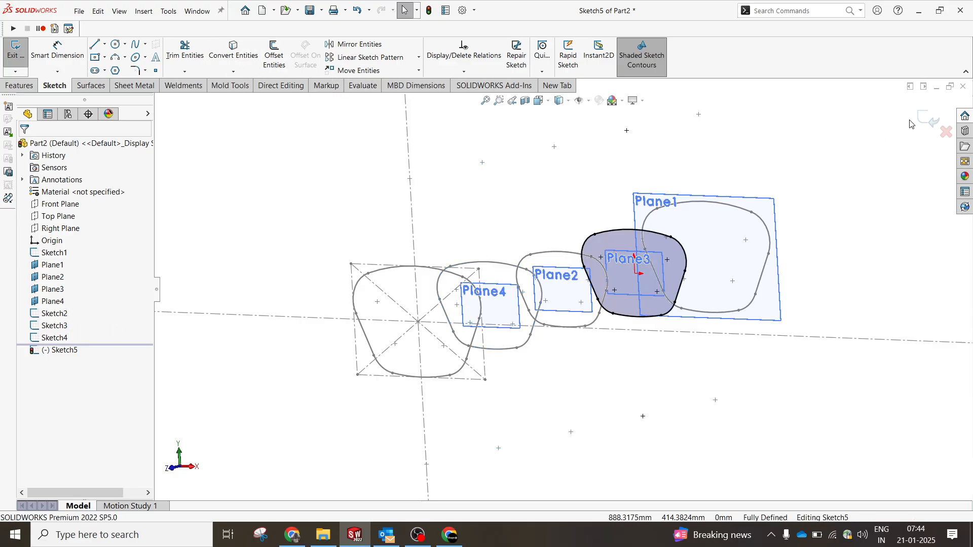
click(927, 118)
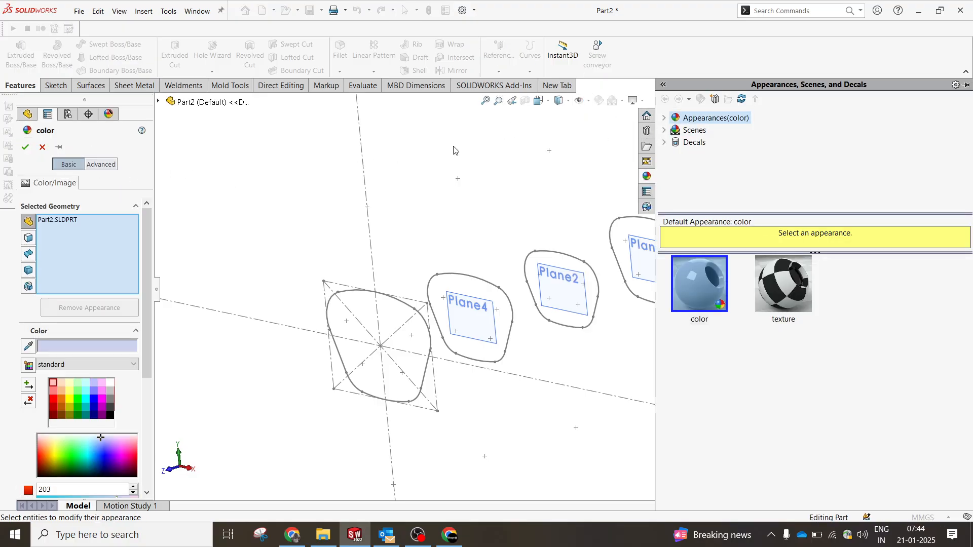
Cancel the part colour settings and hide all reference planes in the view
click(43, 147)
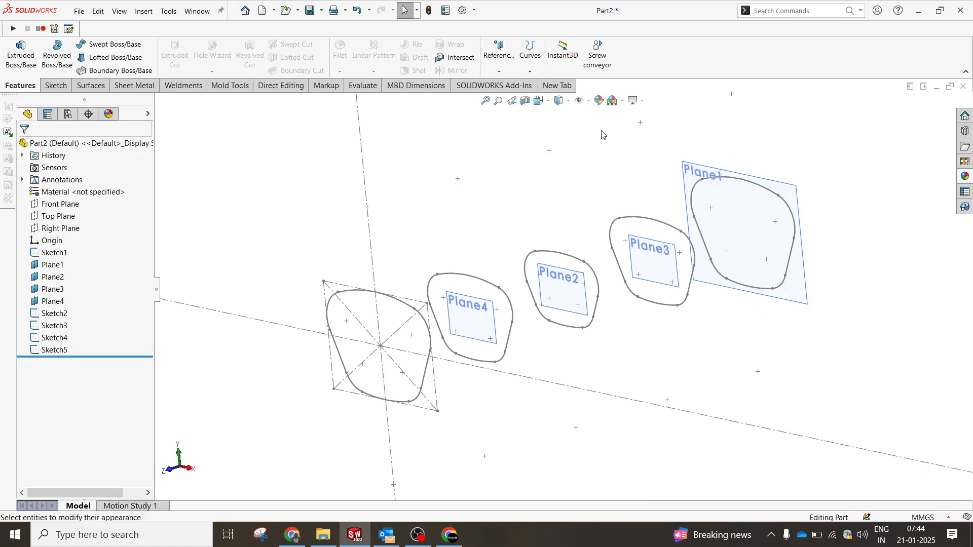
click(580, 101)
click(582, 116)
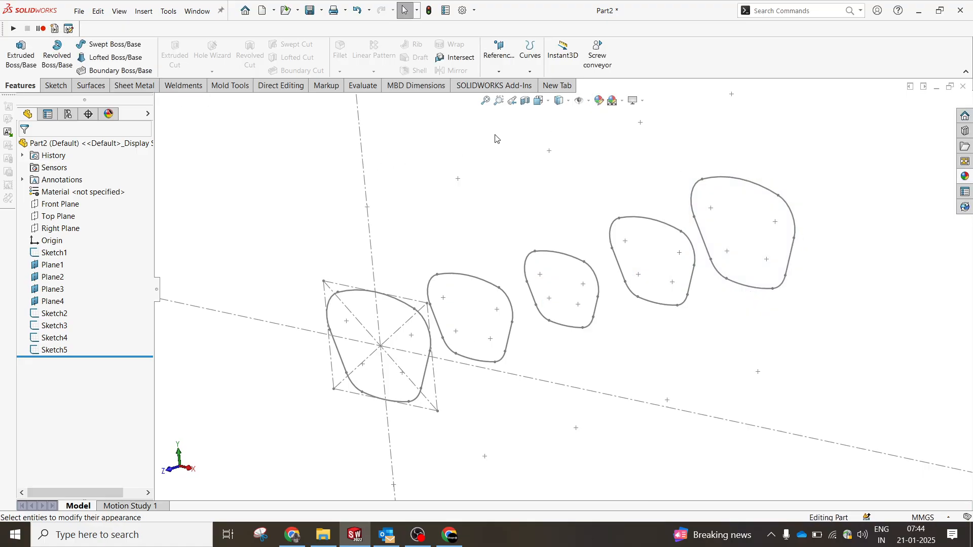
Open a new sketch on the Right Plane
click(105, 59)
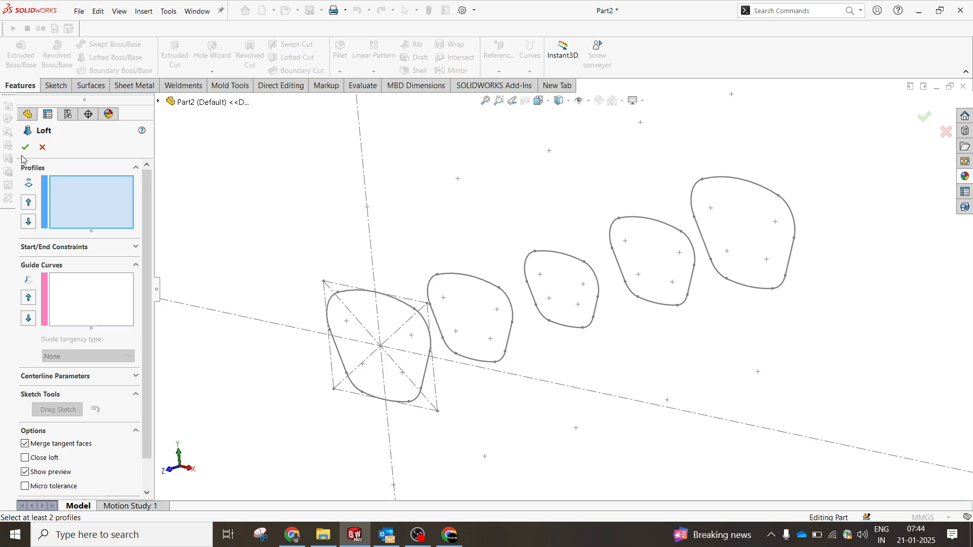
click(44, 147)
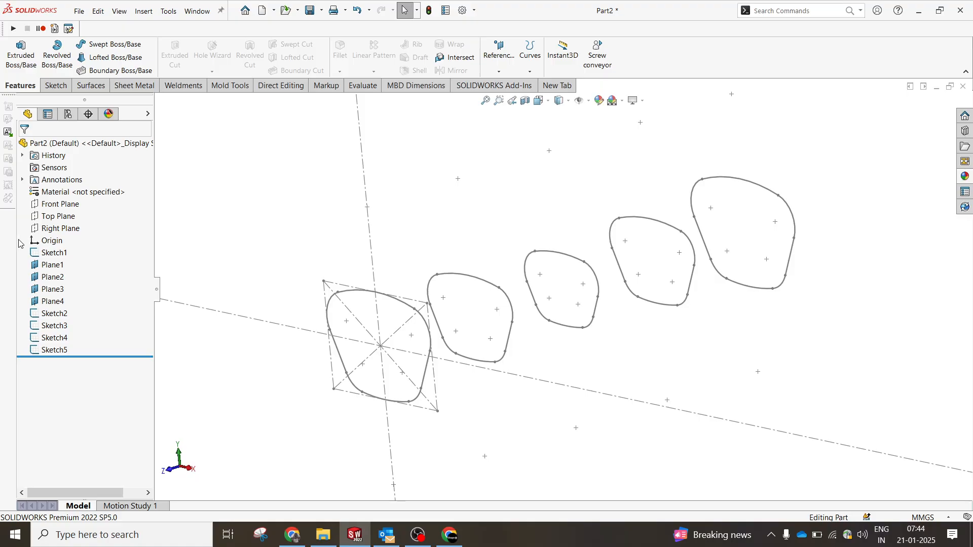
click(70, 231)
right_click(466, 179)
click(491, 165)
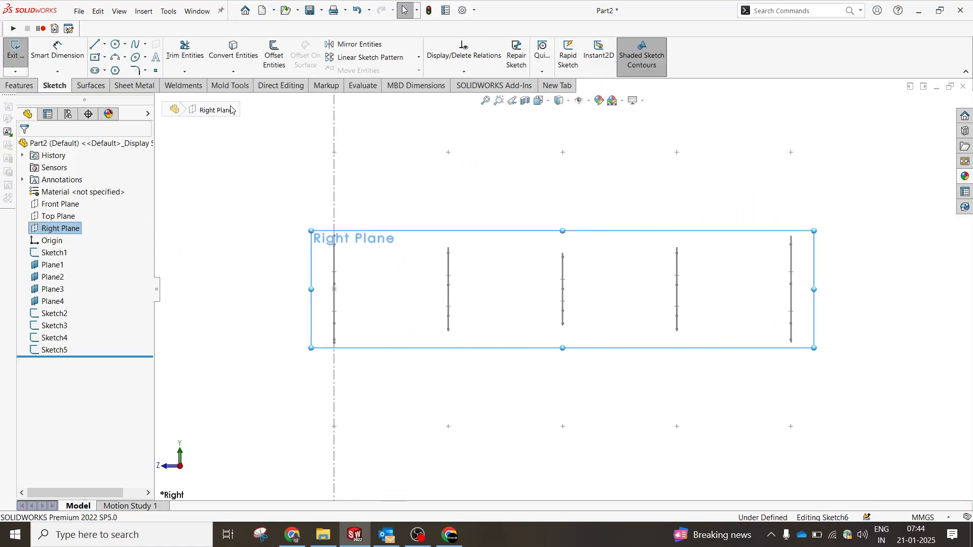
Draw a five-point spline through the upper arcs of all five profiles, from the front profile to the rearmost one
click(136, 48)
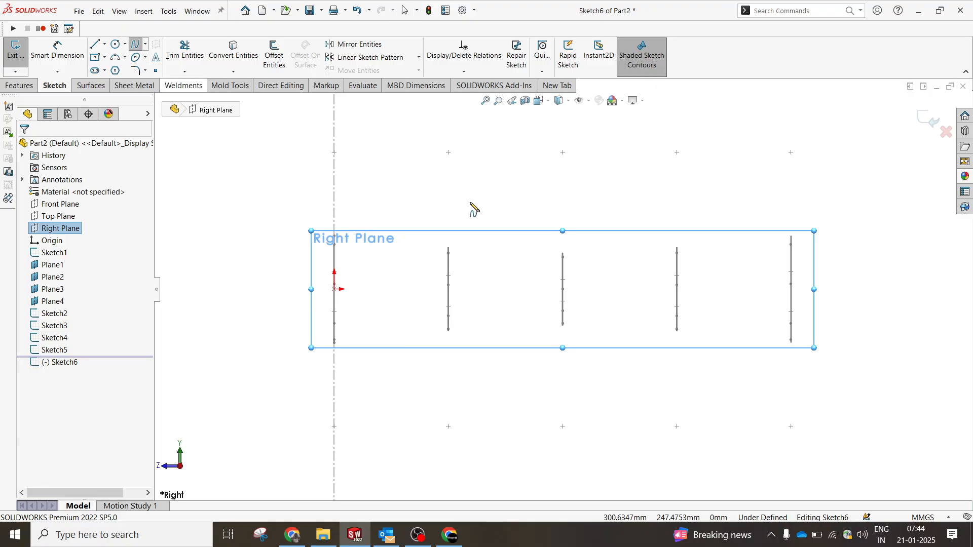
mouse_move(433, 234)
middle_down()
mouse_move(397, 239)
mouse_move(410, 263)
middle_up()
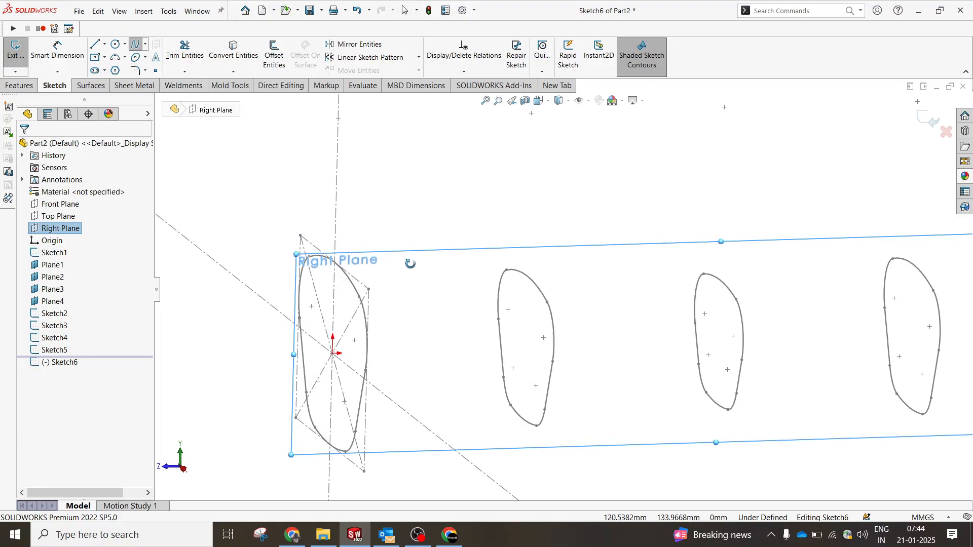
click(334, 262)
click(528, 274)
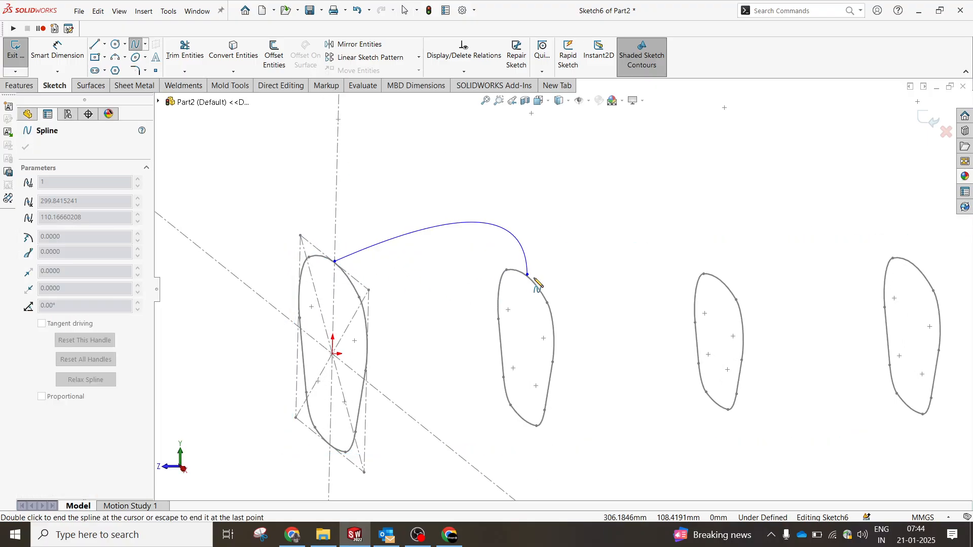
click(719, 277)
scroll(765, 281, up, 2)
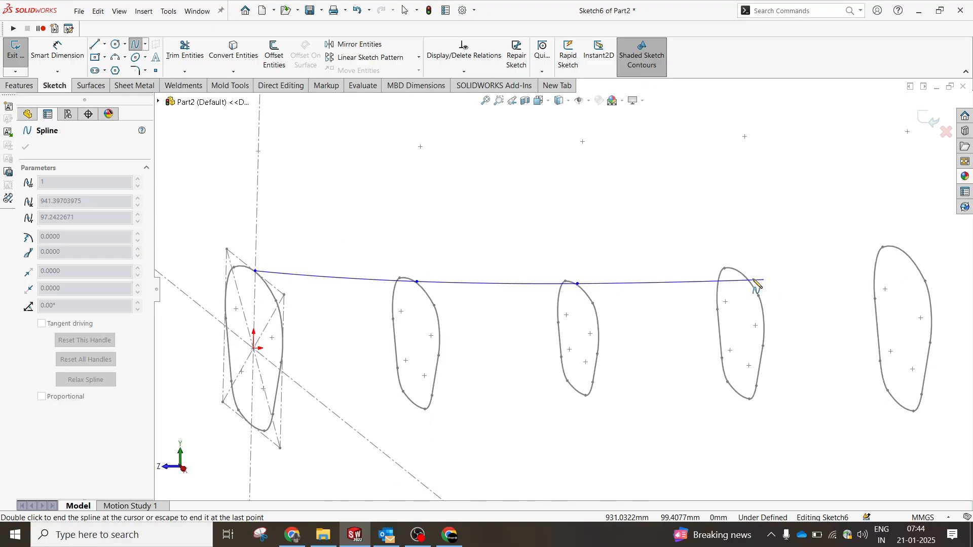
click(742, 274)
click(901, 250)
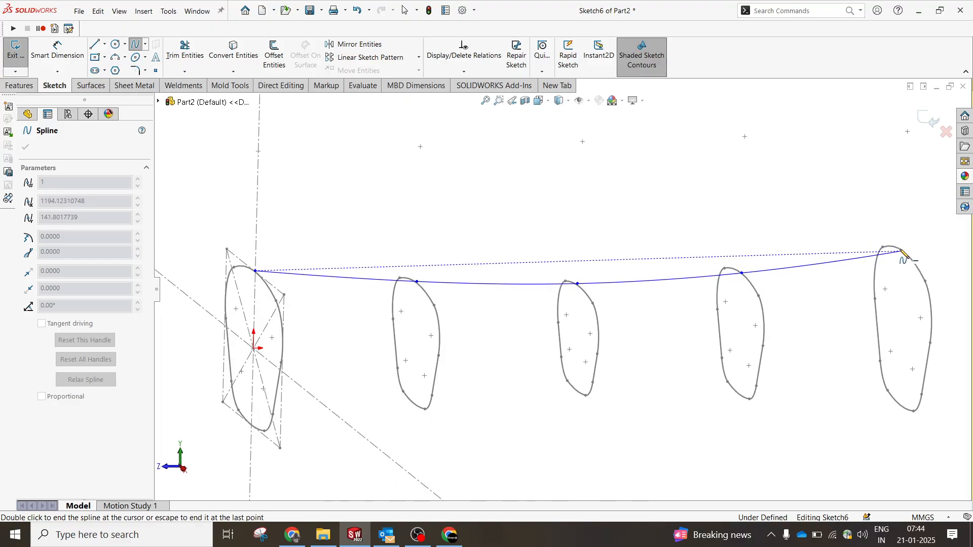
right_click(781, 205)
click(805, 215)
Draw a second five-point spline through the lower arcs of all five profiles, from front to rear
scroll(638, 264, up, 3)
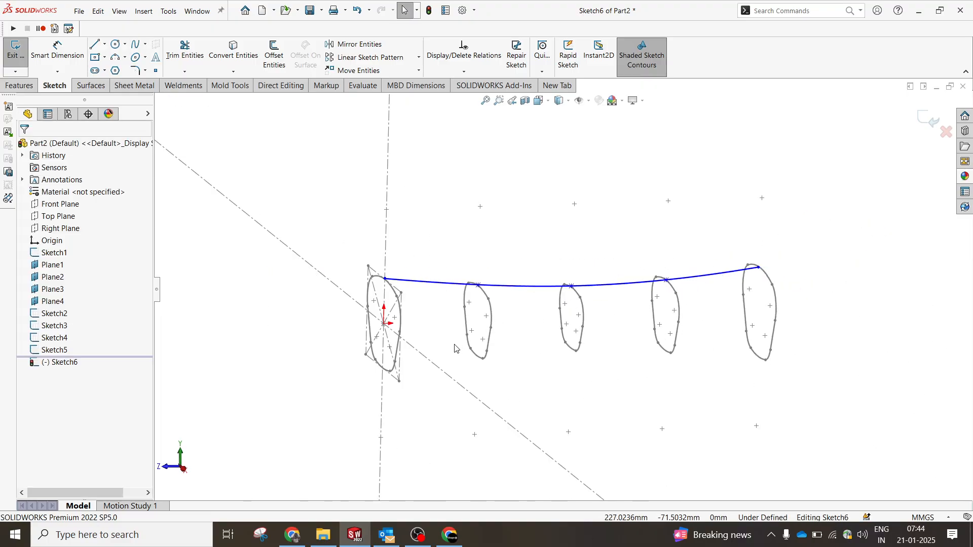
scroll(456, 347, down, 1)
click(139, 46)
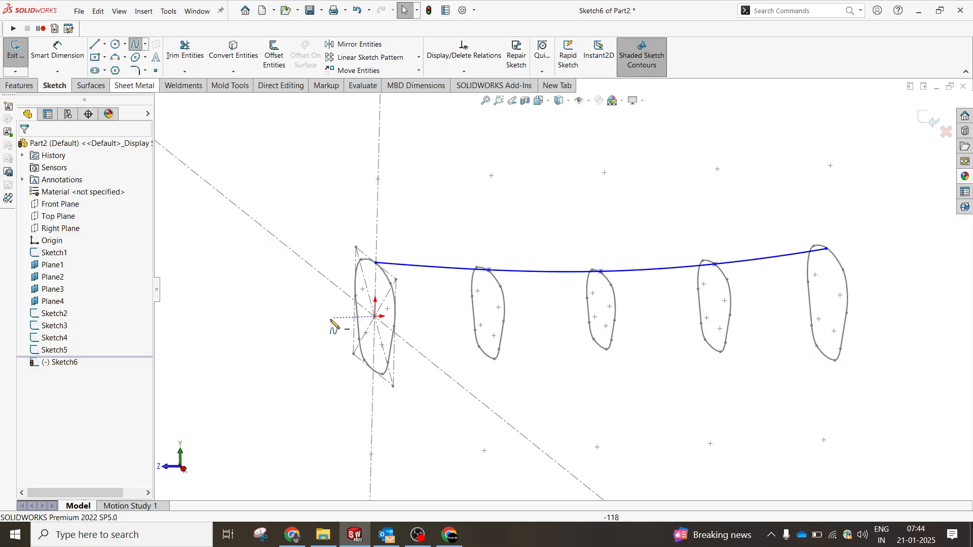
click(374, 370)
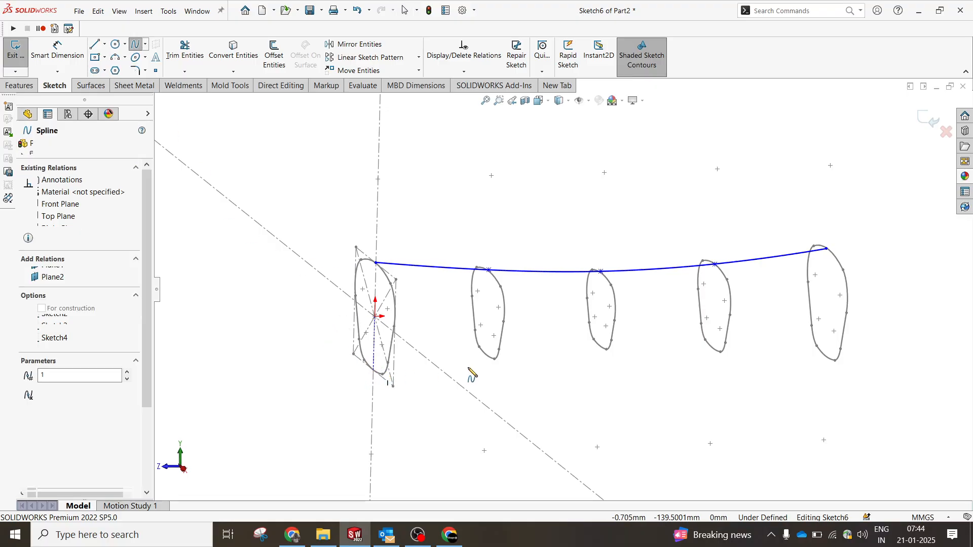
click(598, 343)
click(715, 347)
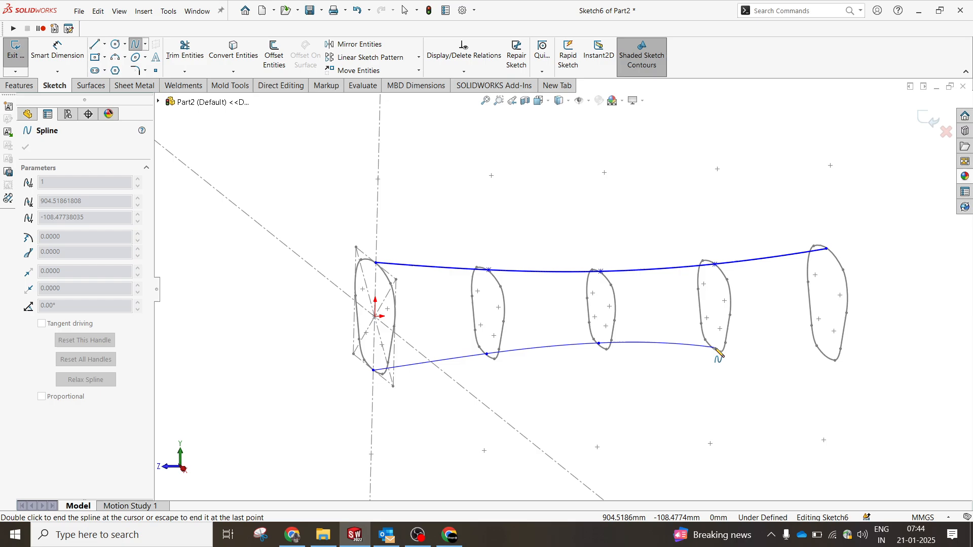
click(835, 362)
right_click(764, 247)
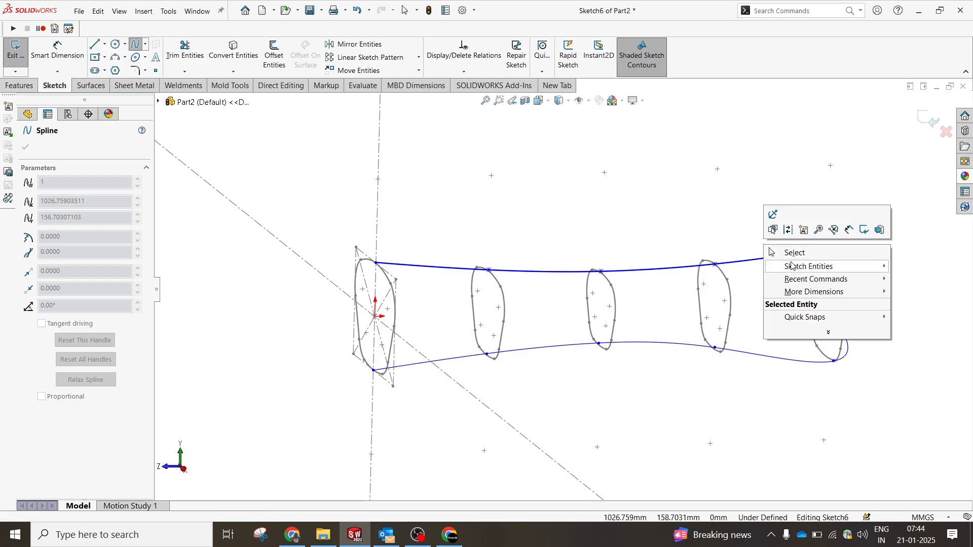
click(786, 253)
Add a pierce relation between the upper spline's front endpoint and the top arc of the front profile
middle_drag(764, 263, 412, 284)
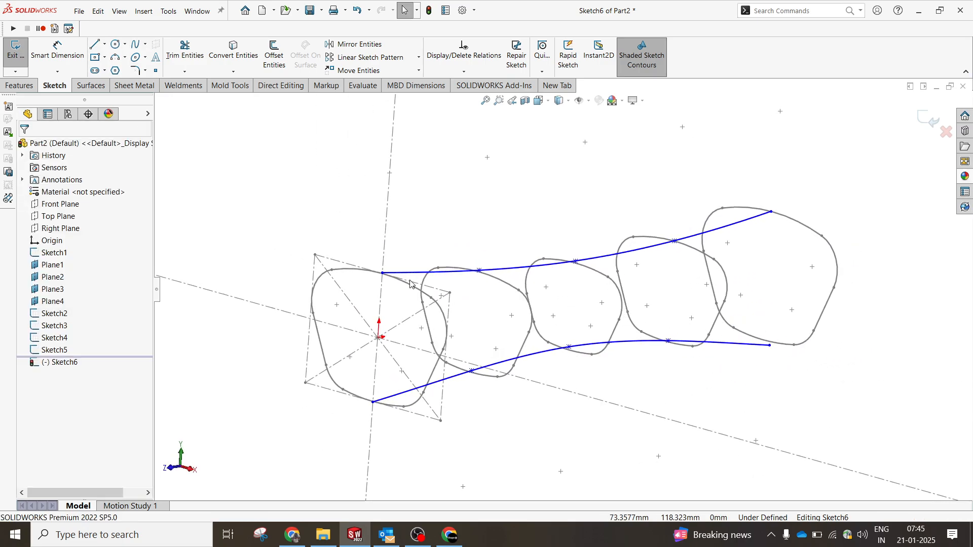
scroll(369, 255, down, 5)
click(365, 250)
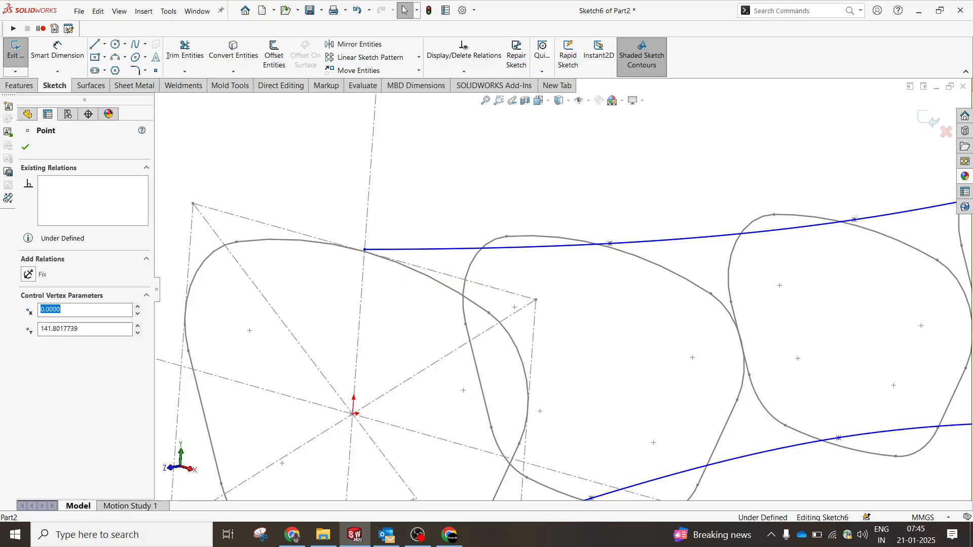
scroll(384, 261, down, 3)
ctrl+click(373, 248)
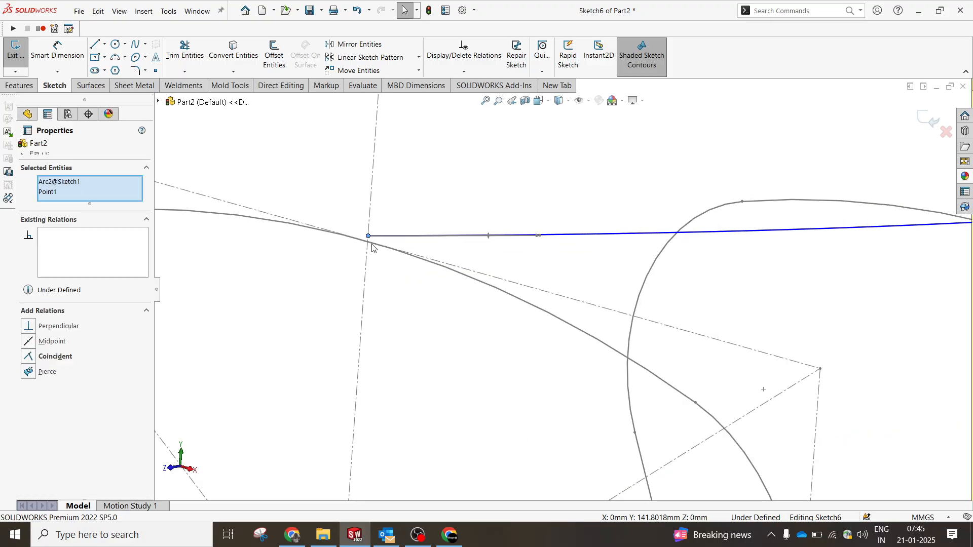
click(446, 199)
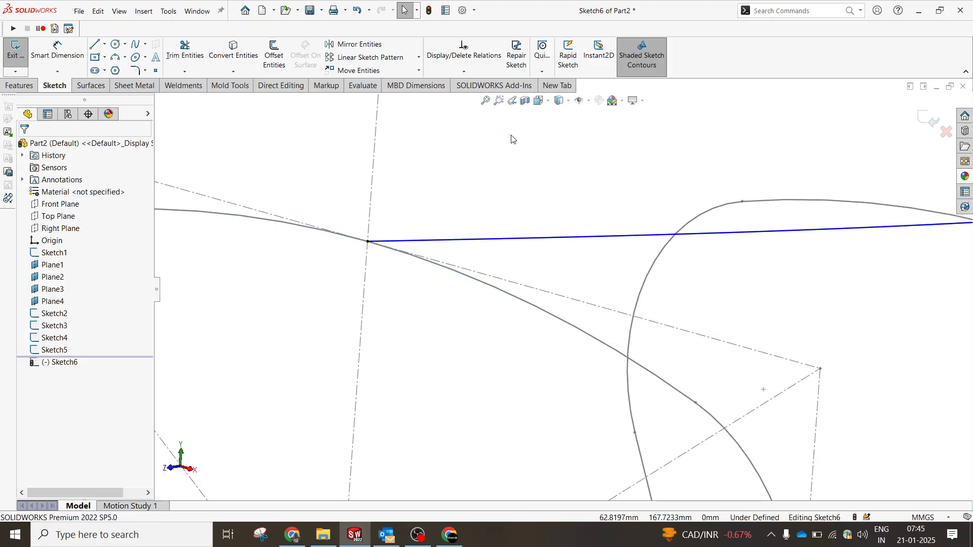
Add a pierce relation between the upper spline's second point and the top arc of the second profile
scroll(501, 385, up, 4)
scroll(493, 291, down, 6)
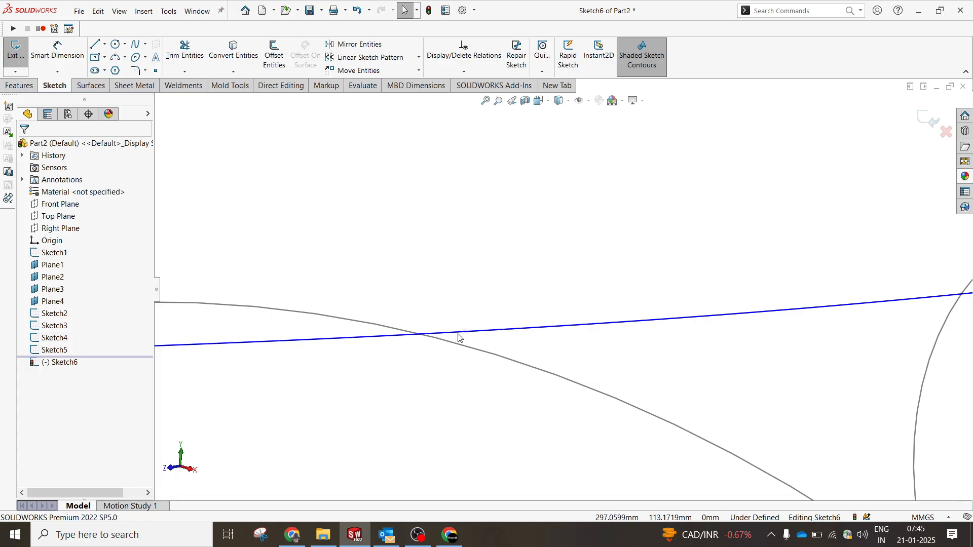
click(459, 337)
ctrl+click(461, 347)
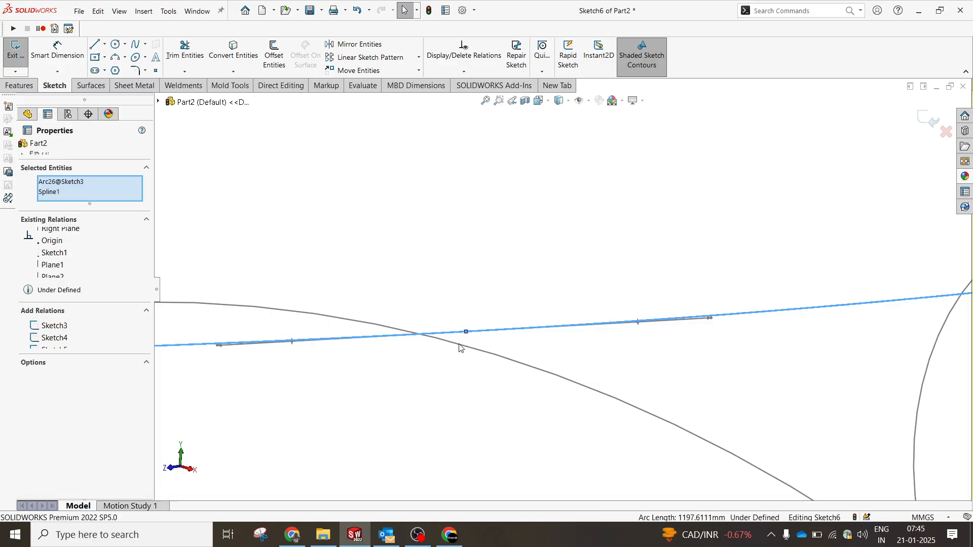
click(432, 265)
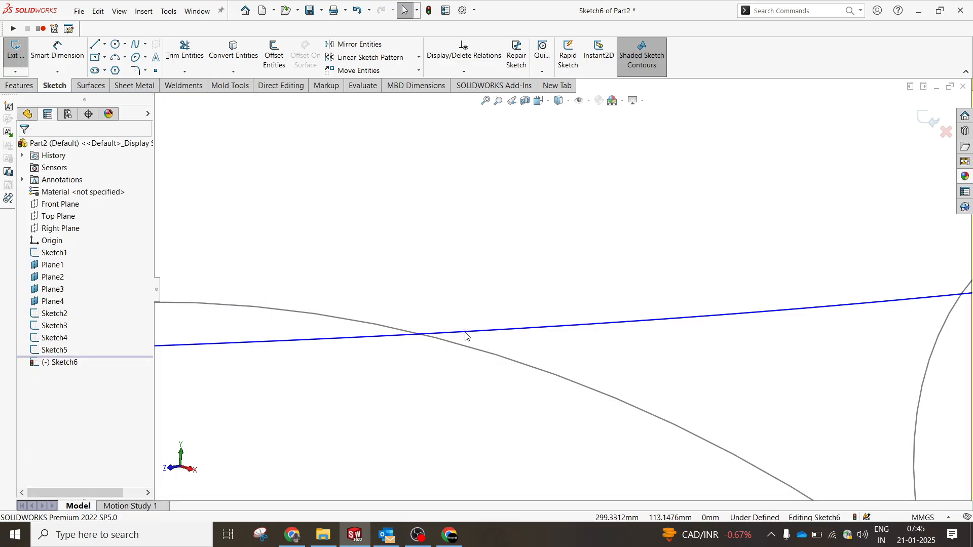
click(466, 333)
ctrl+click(465, 348)
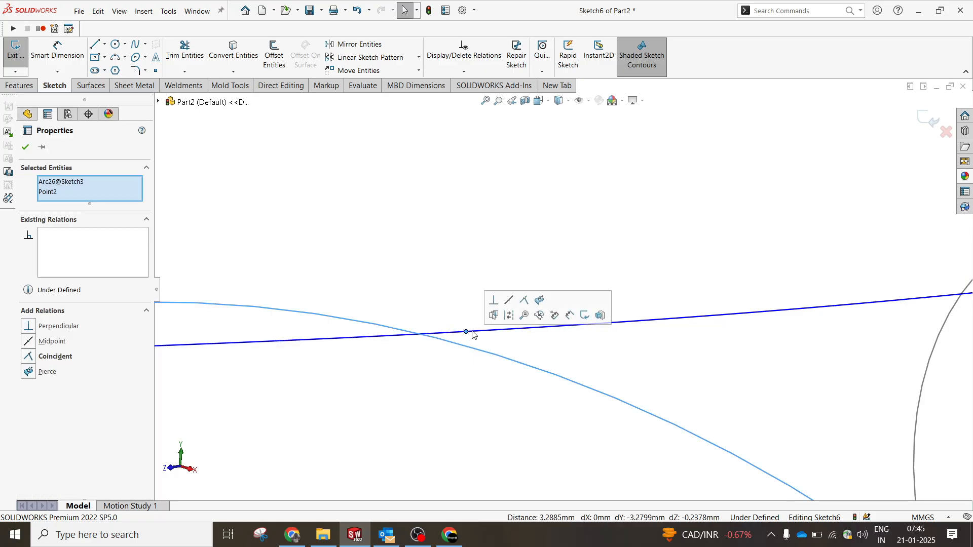
click(540, 299)
click(509, 259)
Add a pierce relation between the upper spline's third point and the top arc of the middle profile
scroll(669, 226, up, 7)
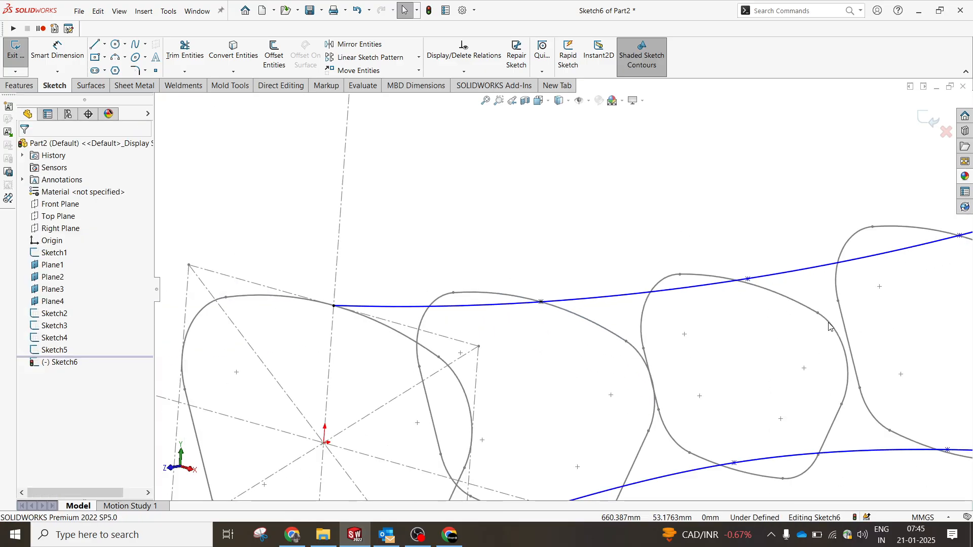
scroll(811, 311, down, 8)
click(570, 154)
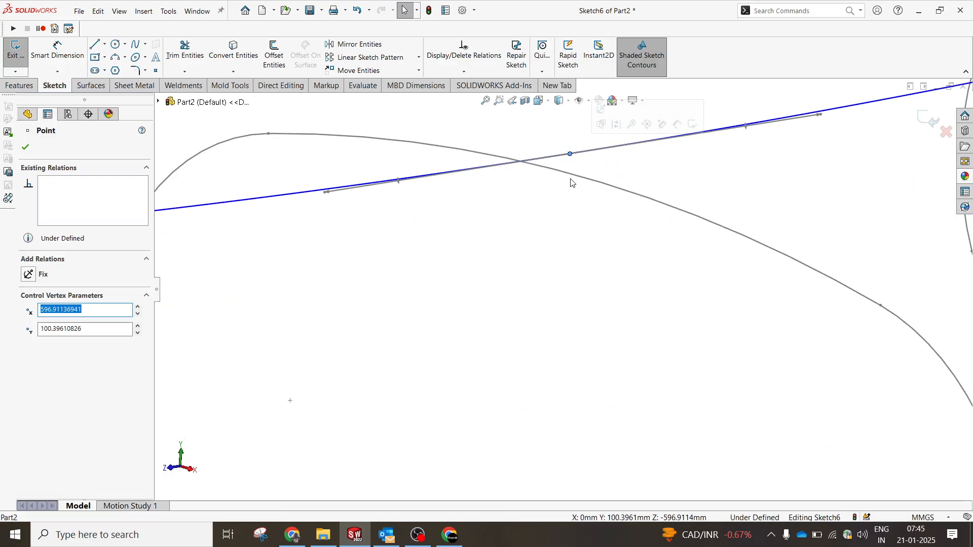
ctrl+click(566, 175)
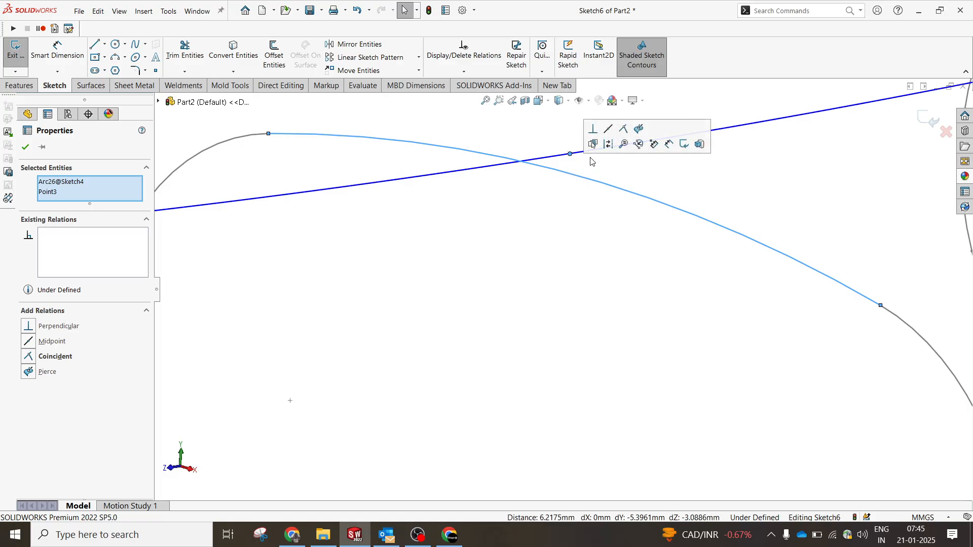
click(624, 129)
scroll(622, 254, up, 6)
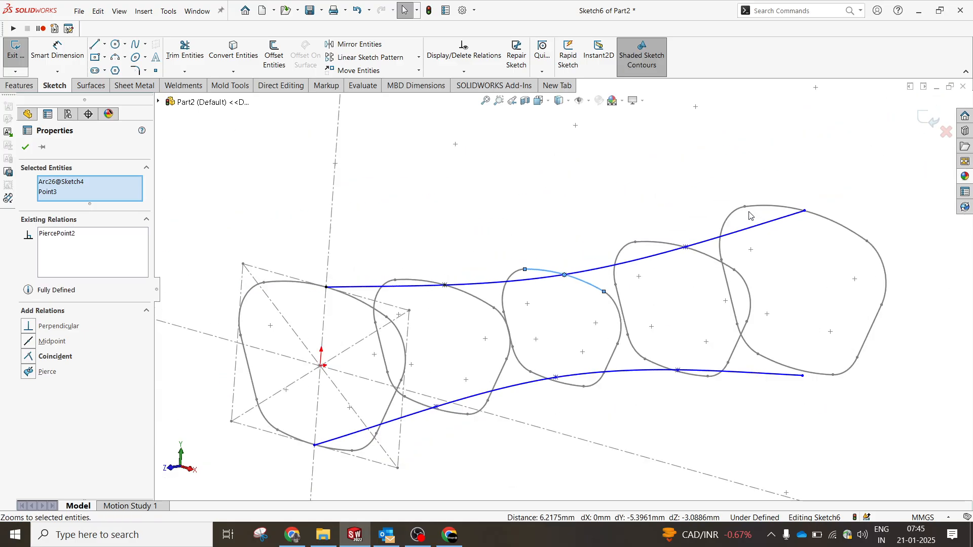
click(622, 254)
Add a pierce relation between the upper spline's fourth point and the top arc of the fourth profile
scroll(623, 254, down, 5)
click(625, 302)
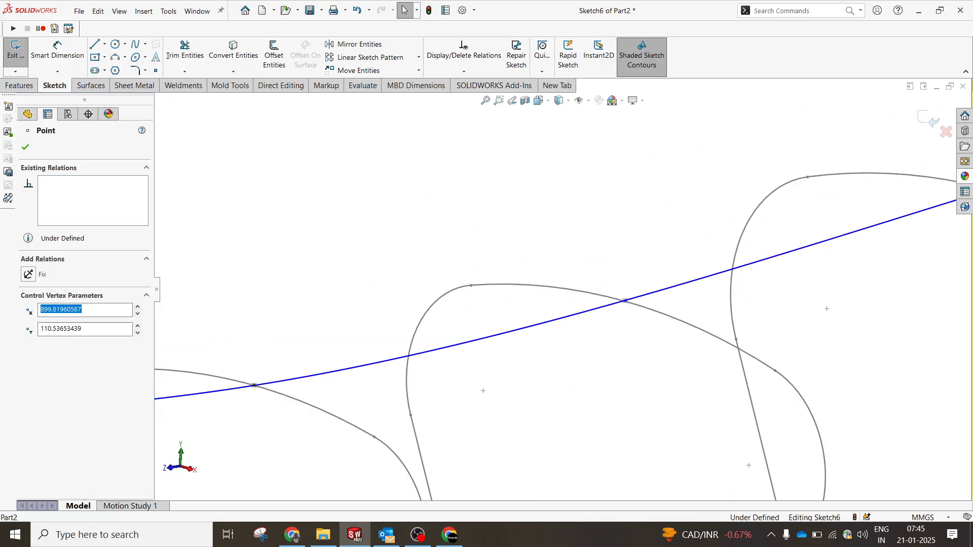
ctrl+click(640, 311)
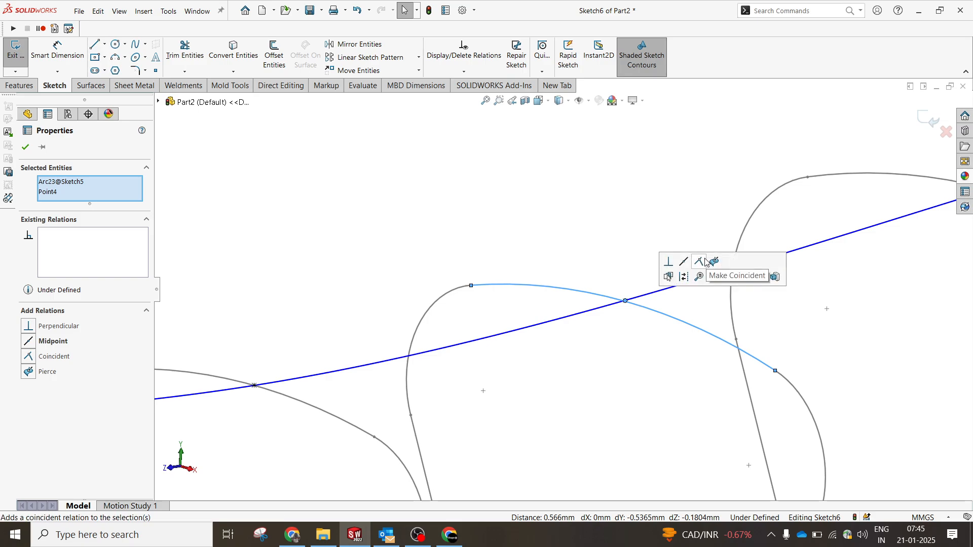
click(714, 262)
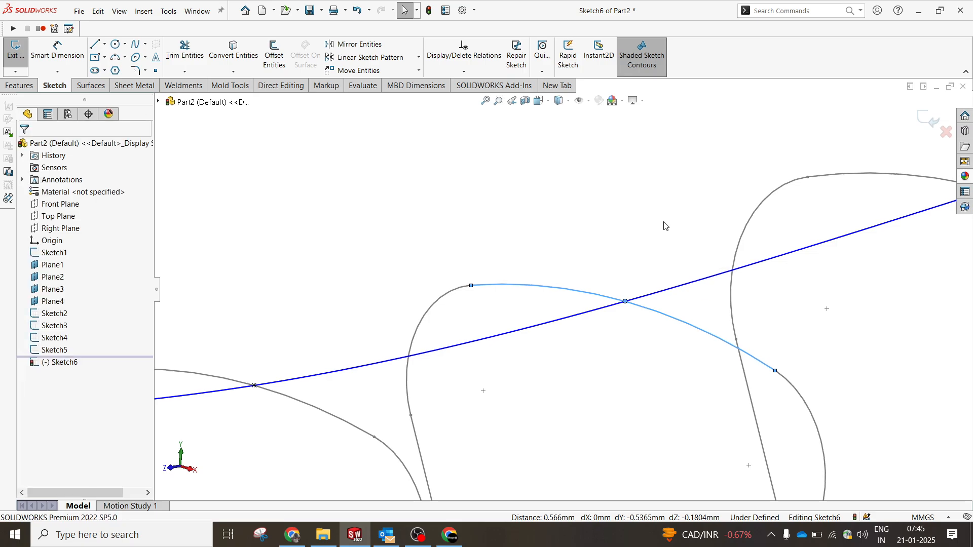
Add a pierce relation between the upper spline's rear endpoint and the top arc of the rearmost profile
scroll(664, 224, up, 4)
scroll(729, 247, down, 5)
click(687, 224)
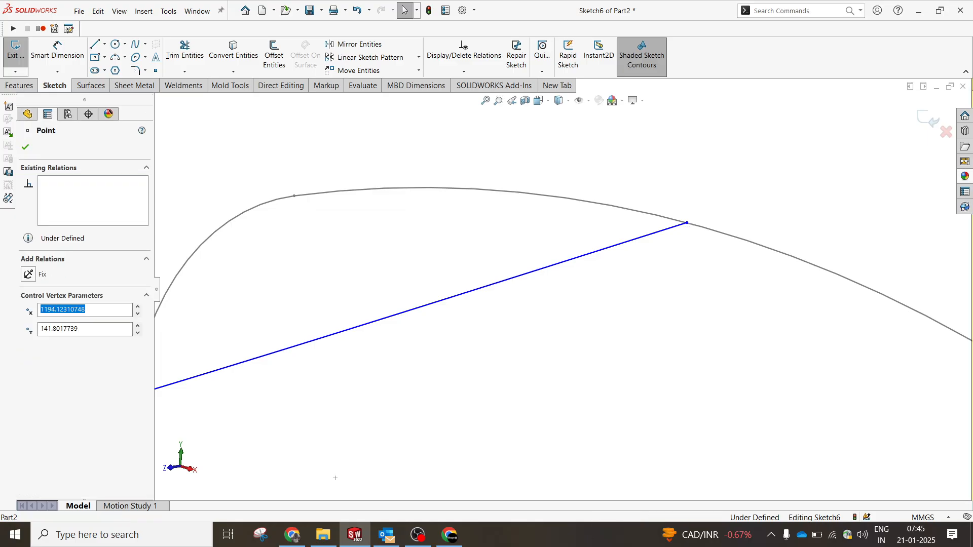
ctrl+click(699, 229)
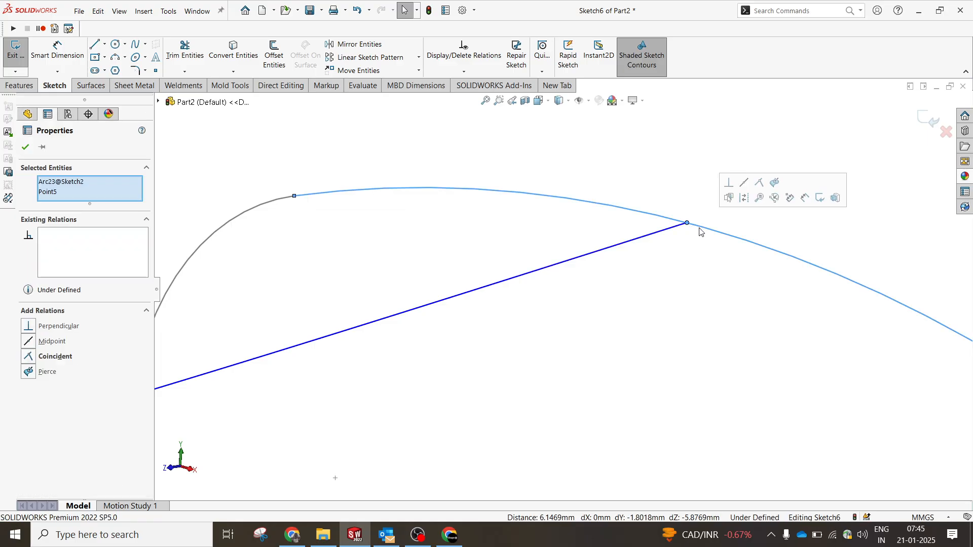
click(774, 183)
Add a pierce relation between the lower spline's front endpoint and the bottom arc of the front profile
scroll(694, 177, up, 4)
middle_drag(689, 193, 466, 275)
middle_drag(500, 304, 511, 321)
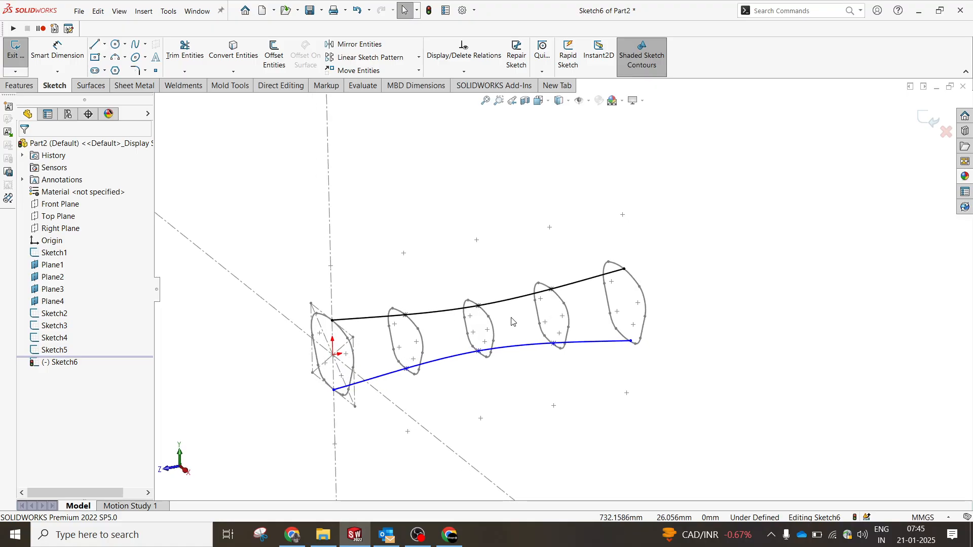
scroll(348, 402, down, 3)
click(400, 350)
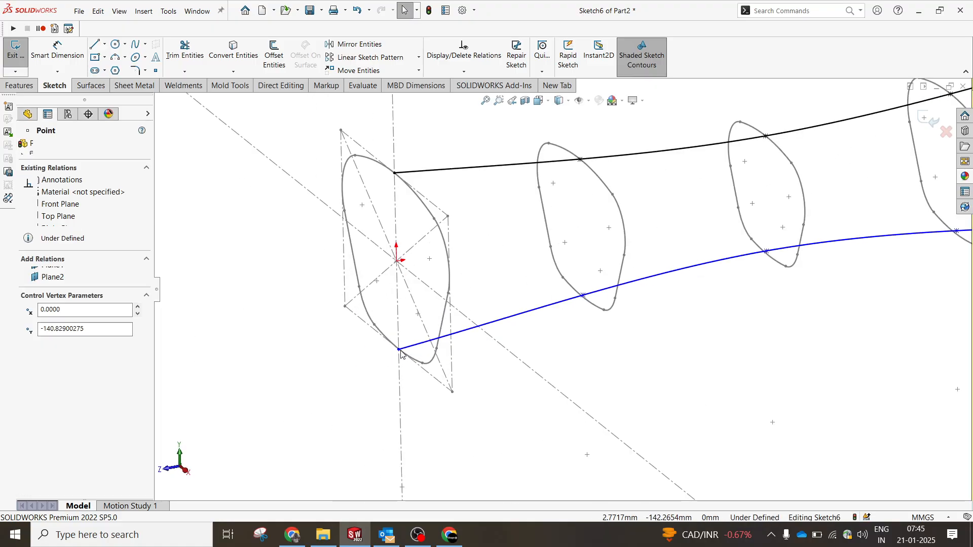
ctrl+click(420, 362)
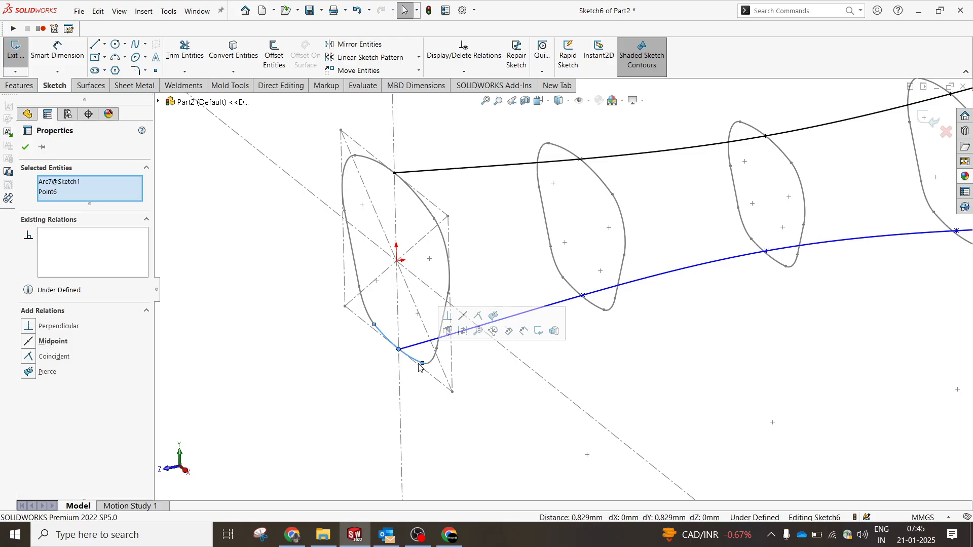
click(493, 316)
click(586, 317)
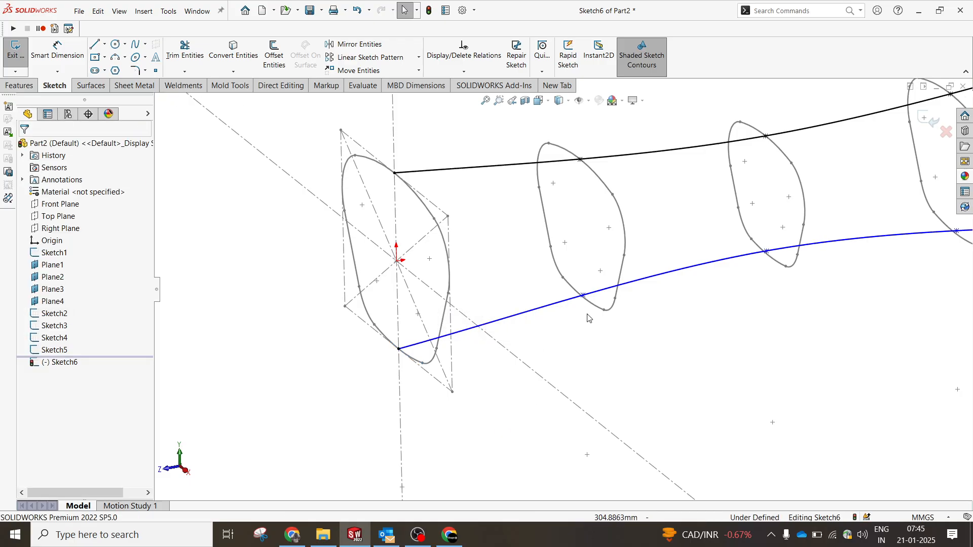
Add a pierce relation between the lower spline's second point and the bottom arc of the second profile
scroll(587, 304, down, 5)
scroll(586, 302, down, 1)
click(571, 289)
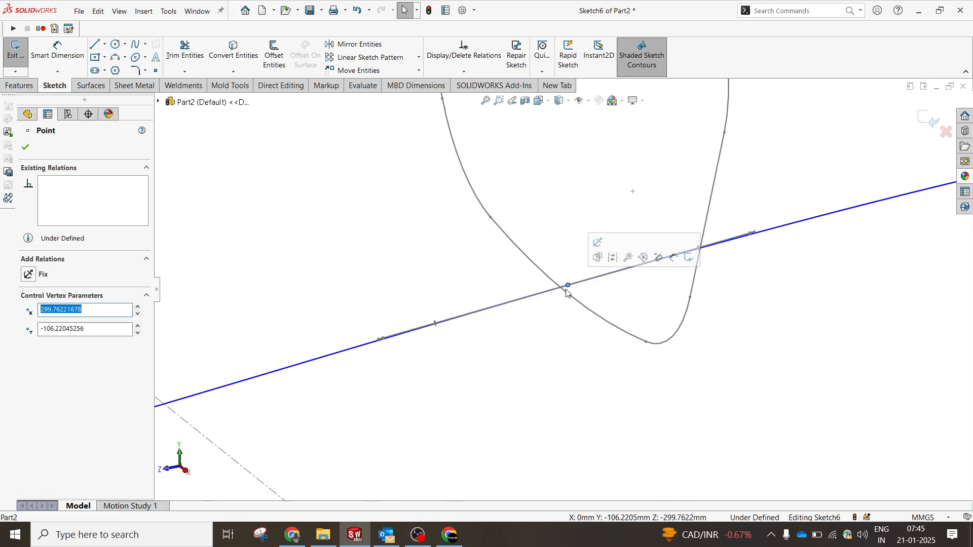
ctrl+click(576, 302)
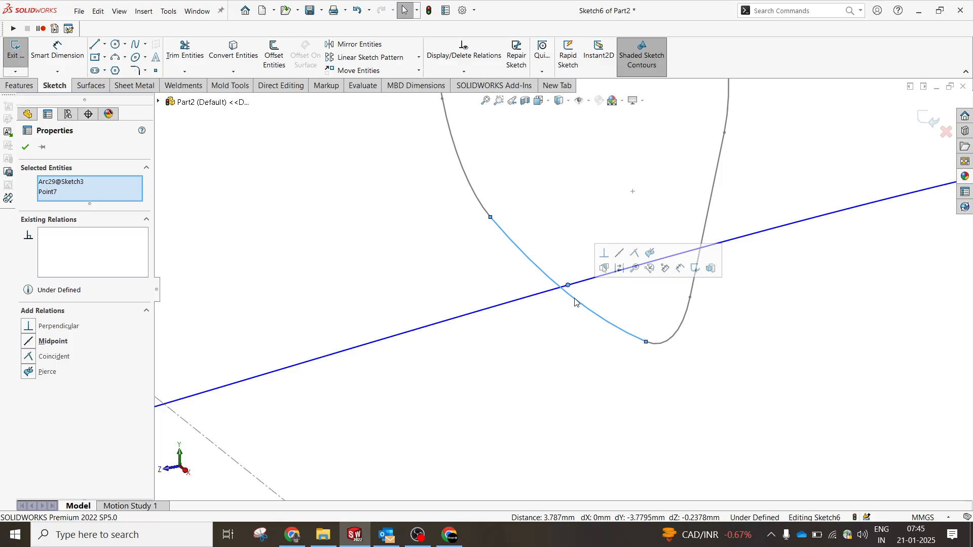
click(654, 252)
click(632, 390)
Add a pierce relation between the lower spline's third point and the bottom arc of the middle profile
scroll(754, 258, up, 3)
scroll(769, 226, down, 3)
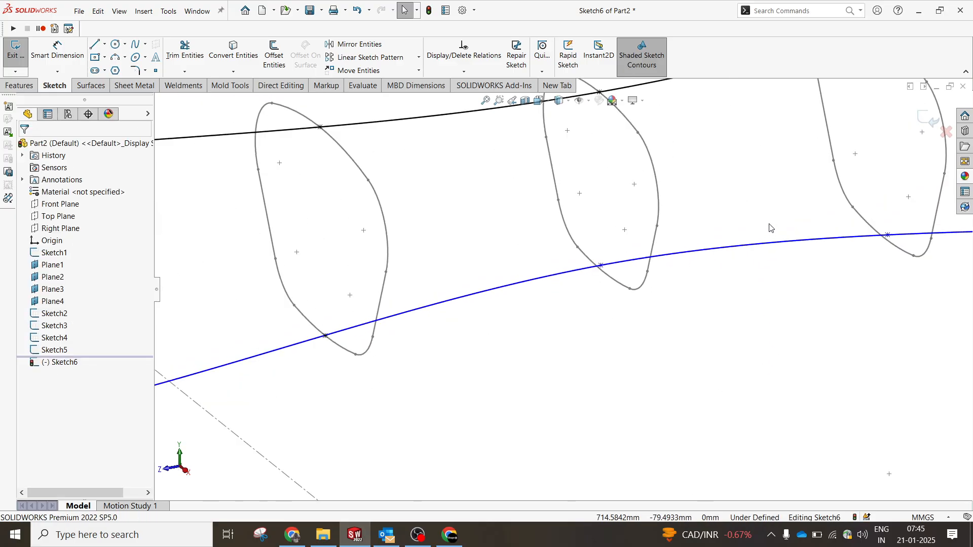
click(580, 283)
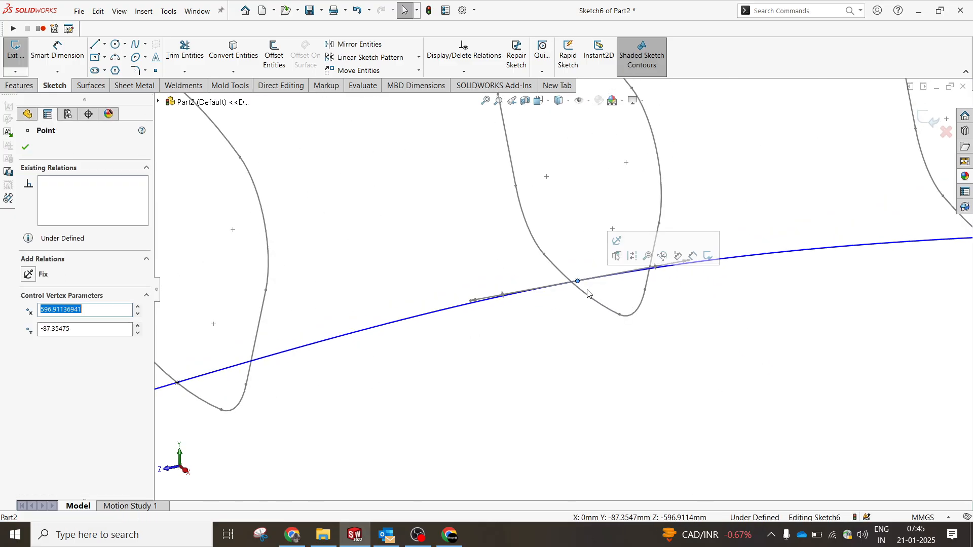
ctrl+click(586, 290)
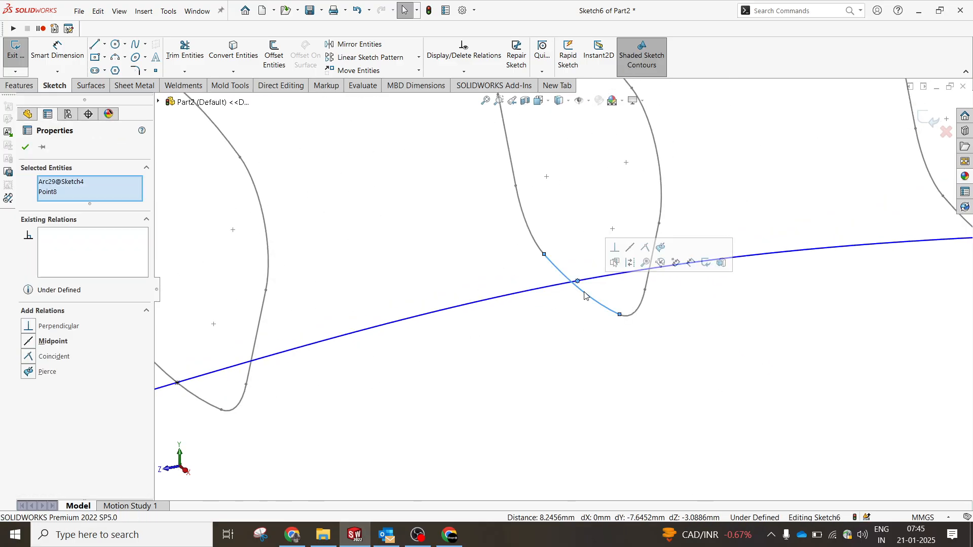
click(660, 247)
click(662, 351)
Add a pierce relation between the lower spline's fourth point and the bottom arc of the fourth profile
scroll(658, 305, up, 3)
scroll(643, 244, down, 3)
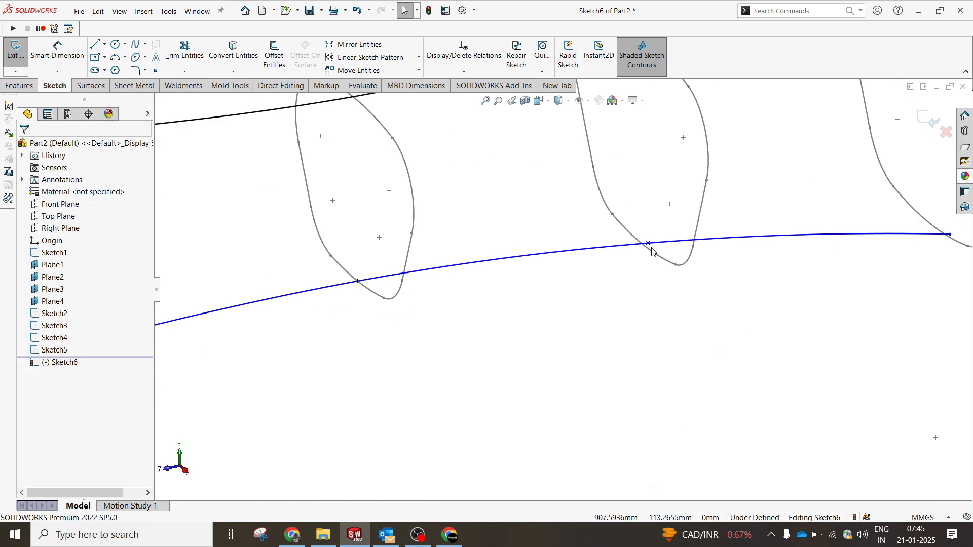
click(646, 244)
ctrl+click(655, 258)
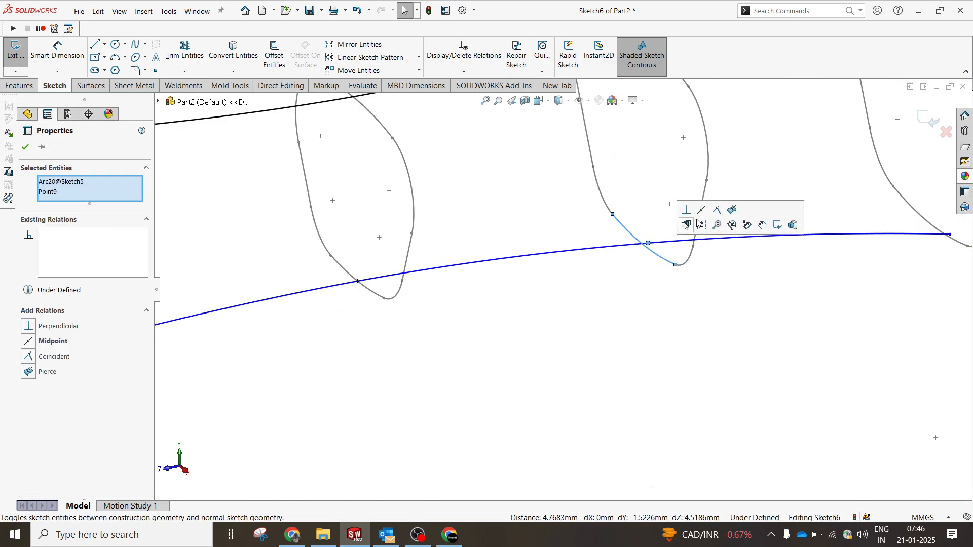
click(733, 218)
click(771, 330)
Pierce the lower spline's rear endpoint to the bottom arc of the rearmost profile and exit the guide sketch
scroll(782, 265, up, 4)
scroll(704, 271, down, 5)
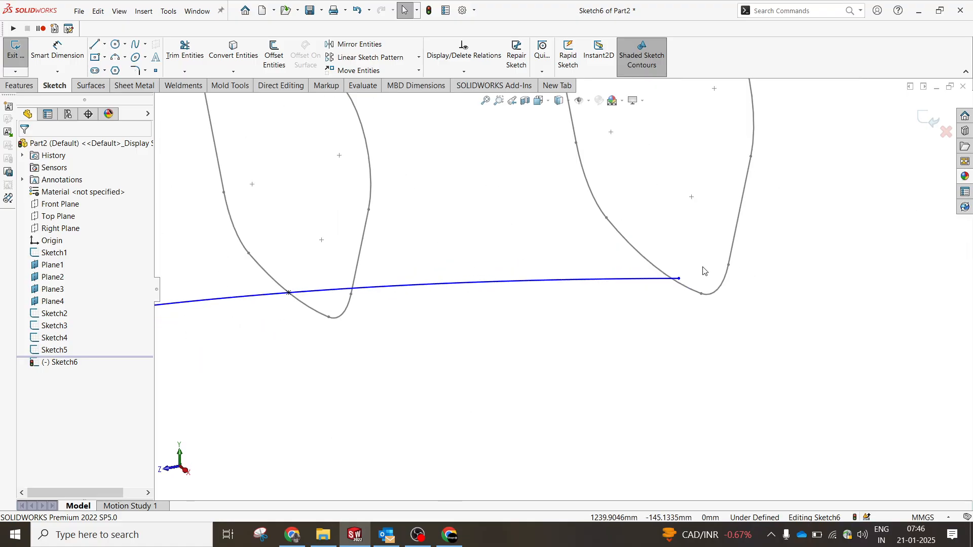
click(679, 279)
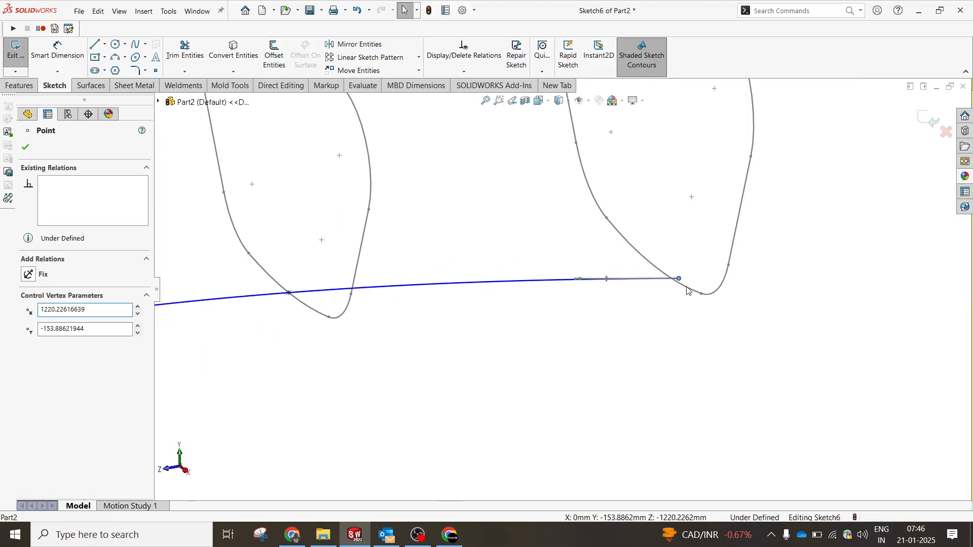
ctrl+click(695, 290)
click(762, 242)
click(704, 324)
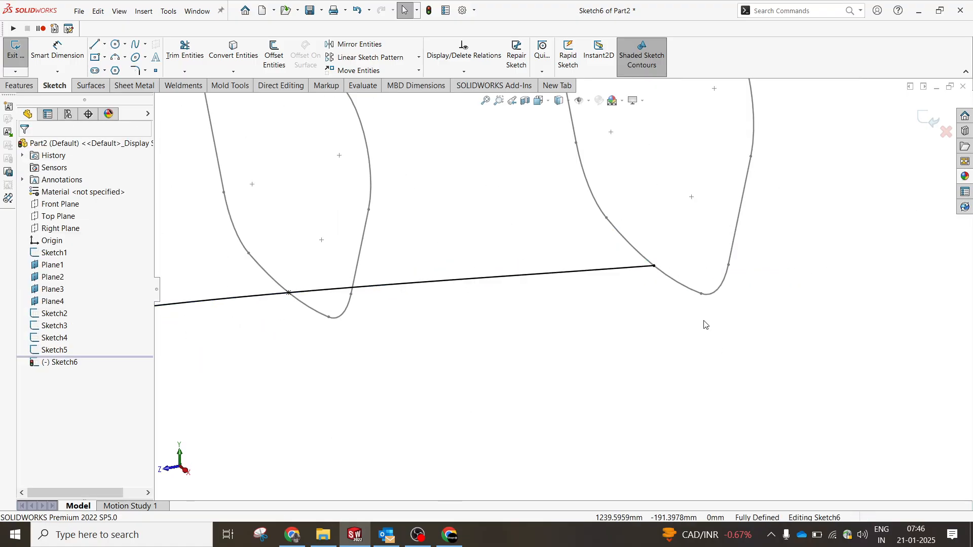
scroll(532, 310, up, 5)
click(929, 120)
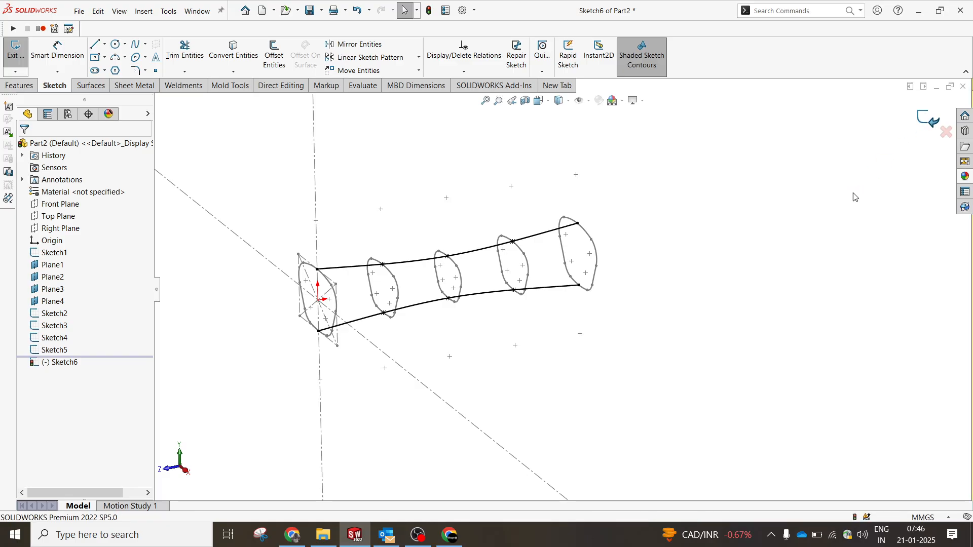
Start a Lofted Boss/Base through the front, second, fourth and rearmost profiles, picking each near the matching side arc
scroll(392, 269, down, 1)
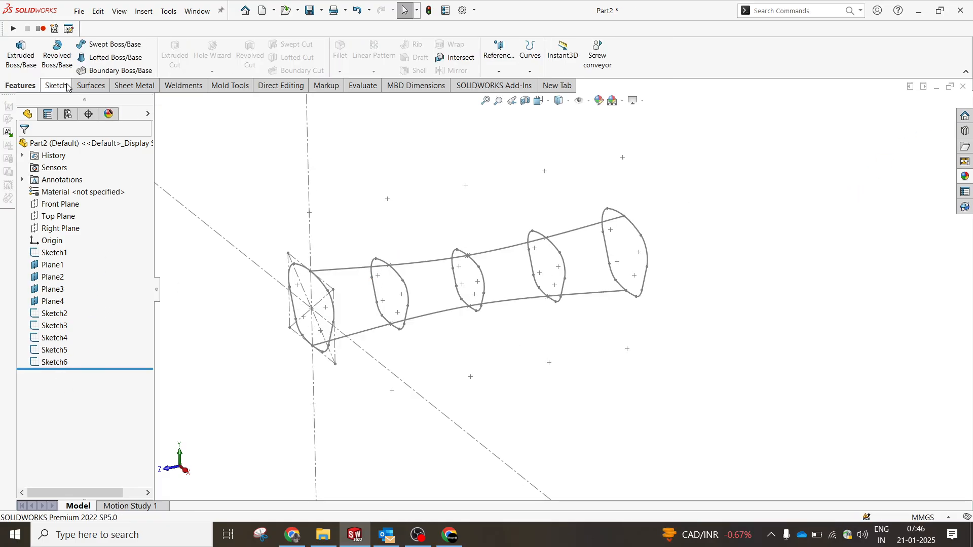
click(116, 58)
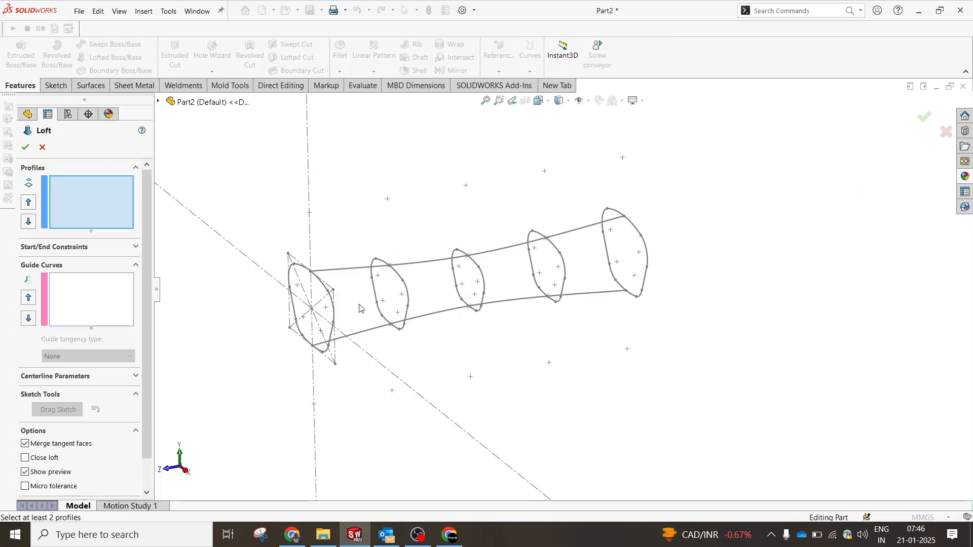
click(334, 312)
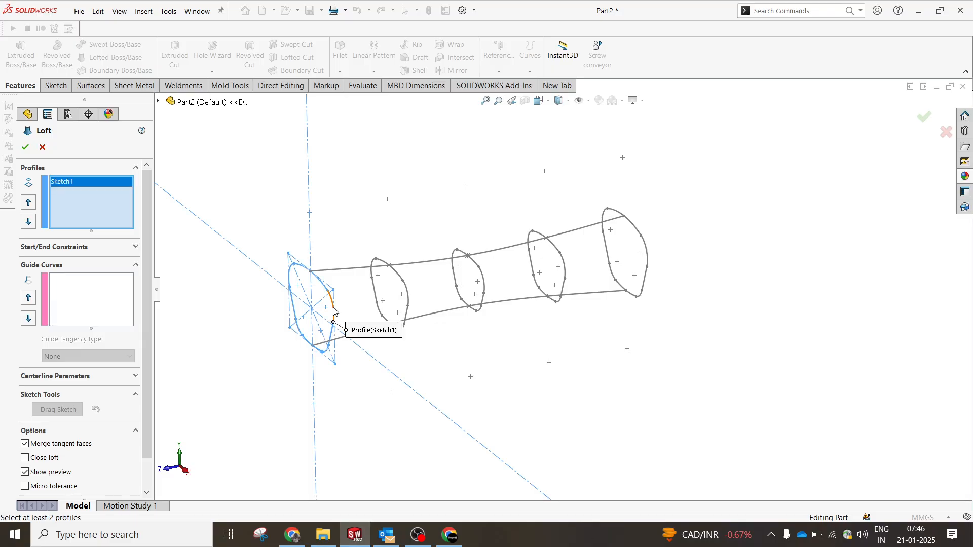
click(408, 305)
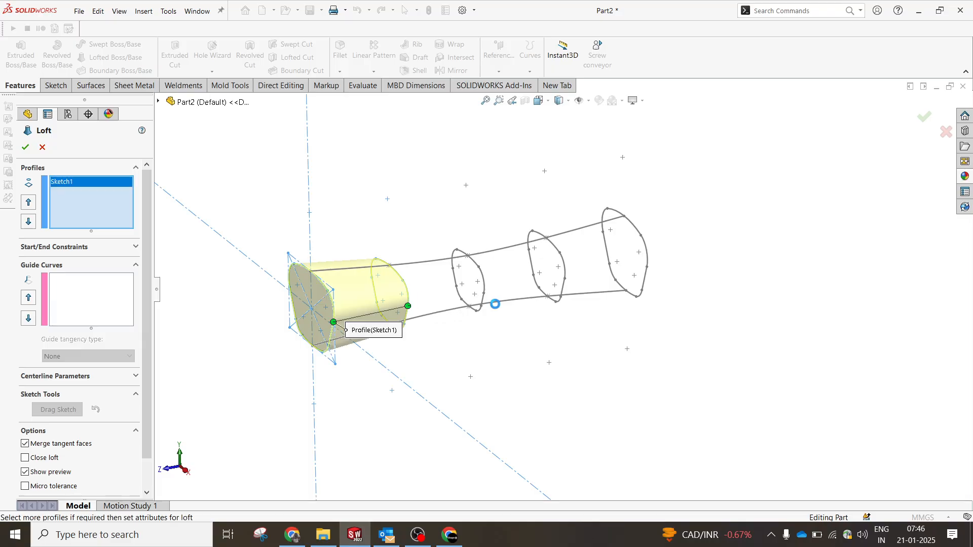
click(565, 271)
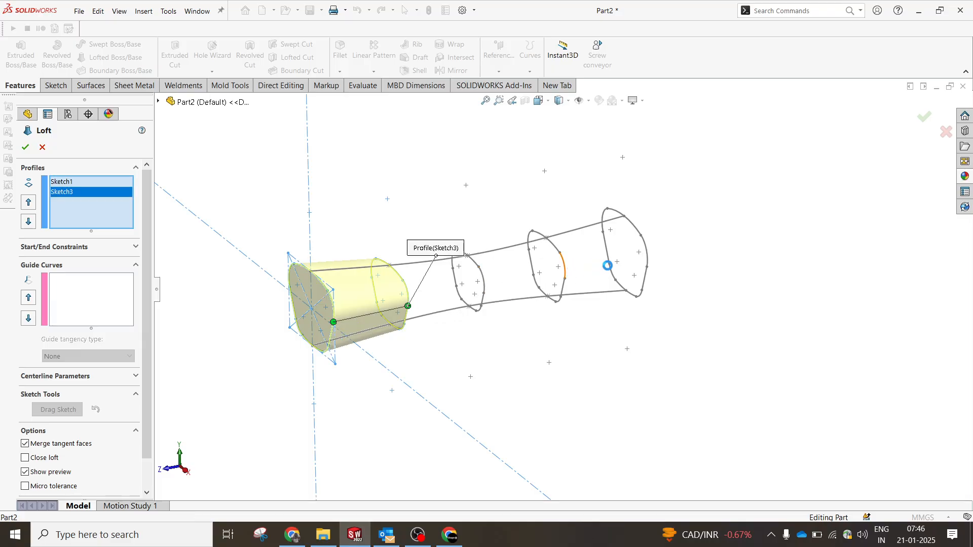
click(649, 256)
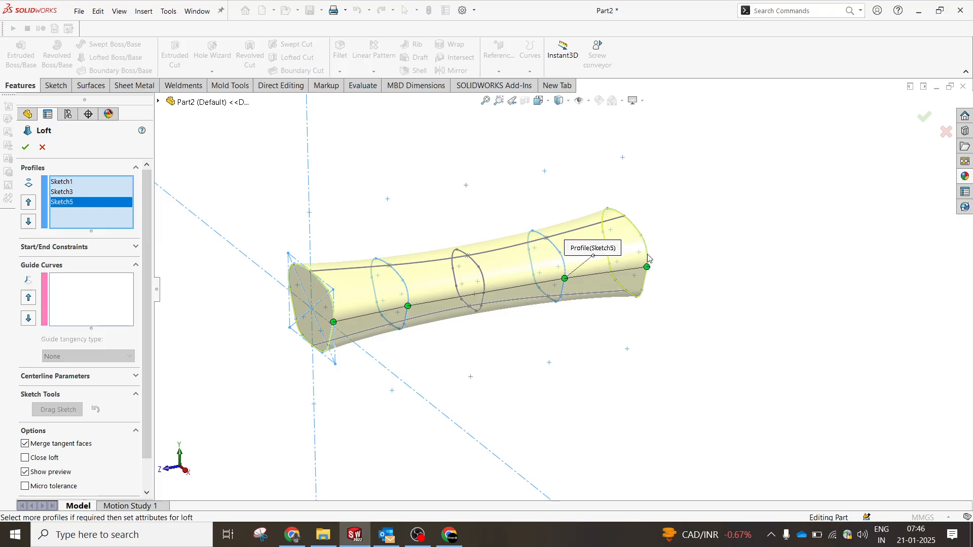
Add the upper and lower splines as two open-group guide curves and create the loft
click(67, 307)
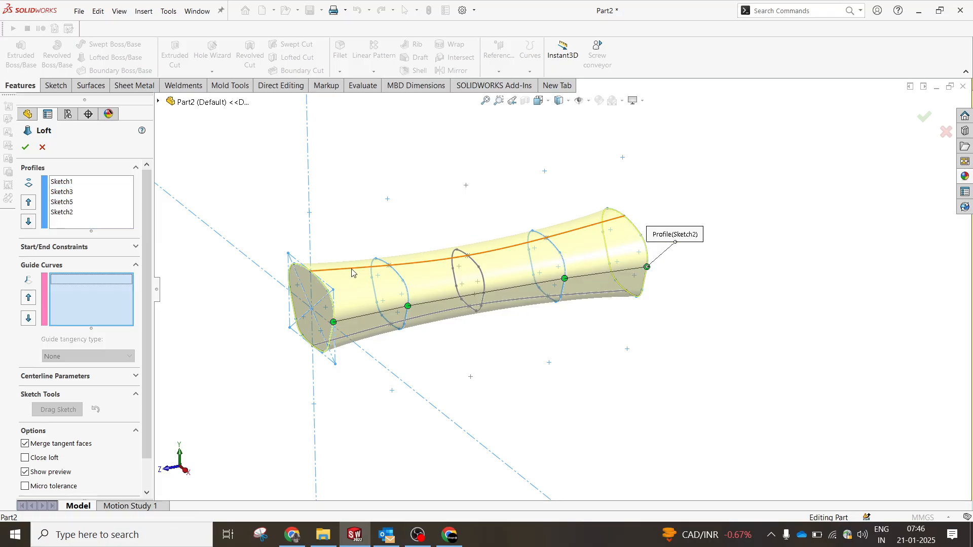
click(354, 270)
click(253, 223)
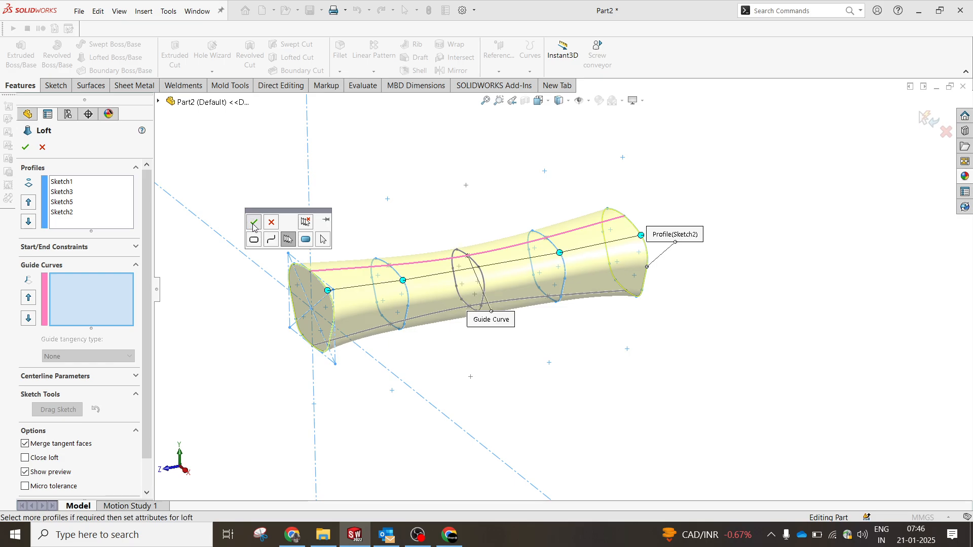
click(368, 336)
click(268, 366)
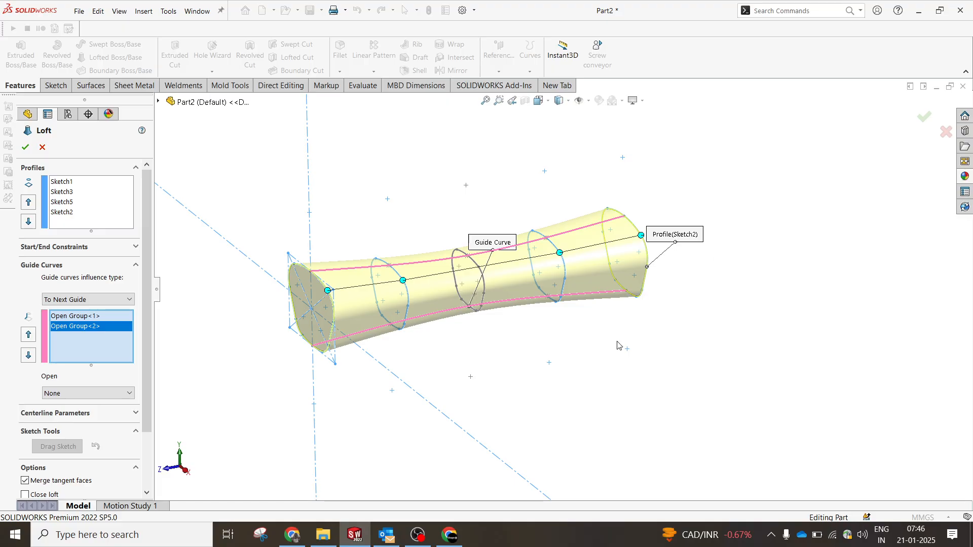
middle_drag(619, 346, 643, 319)
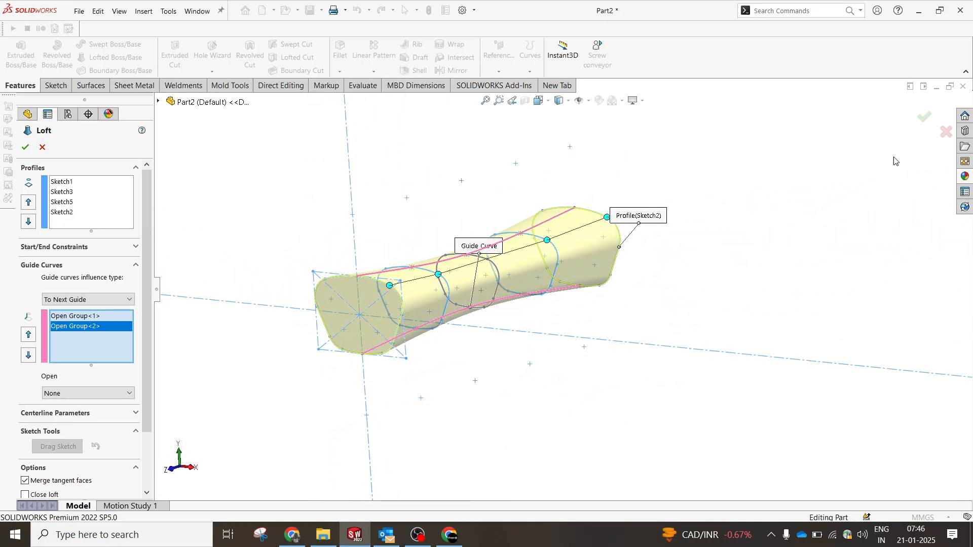
click(925, 118)
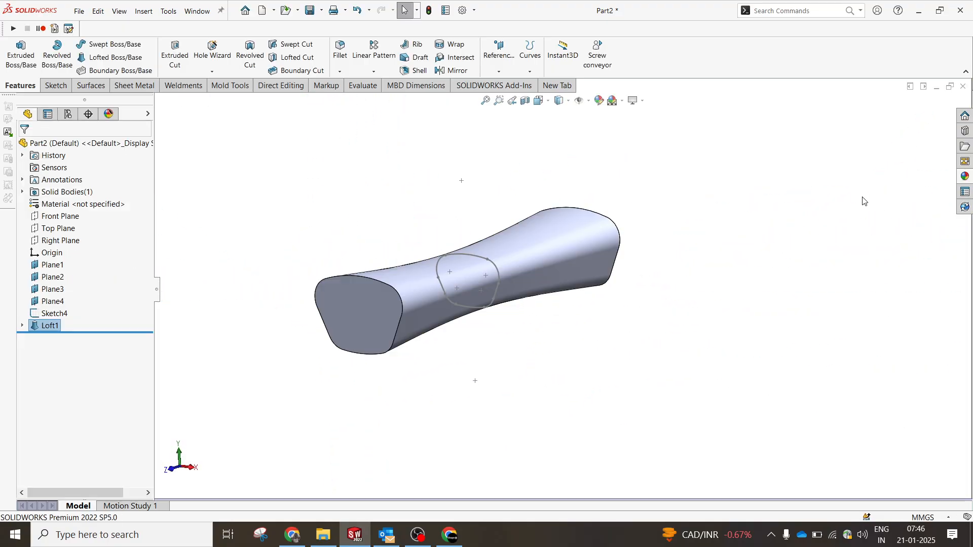
Hide the middle profile's sketch, Sketch4, which still shows on the lofted body
click(588, 101)
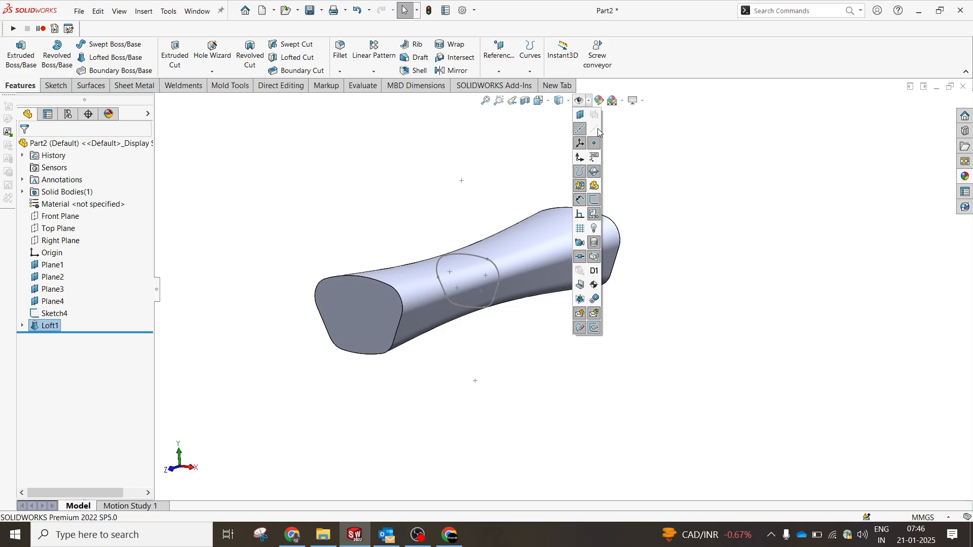
click(596, 202)
scroll(493, 269, down, 3)
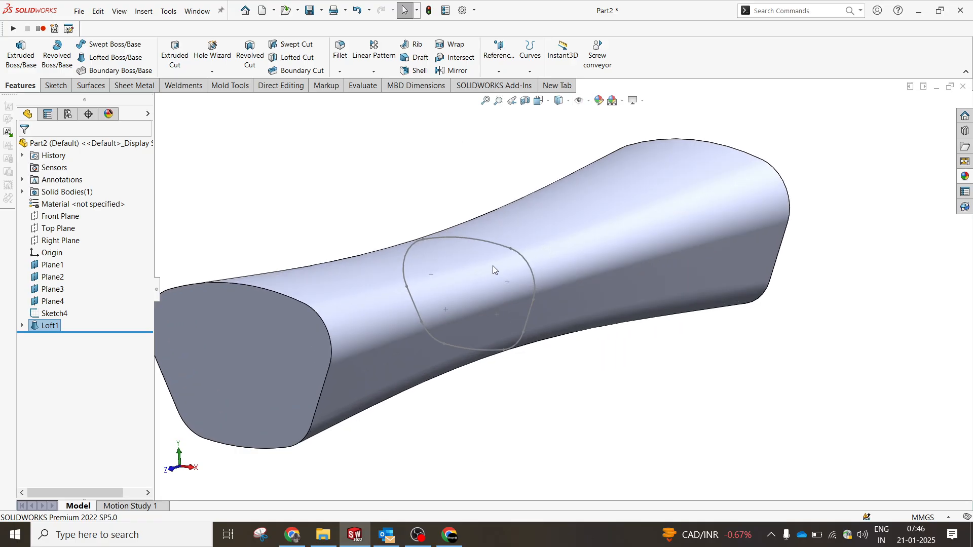
click(65, 315)
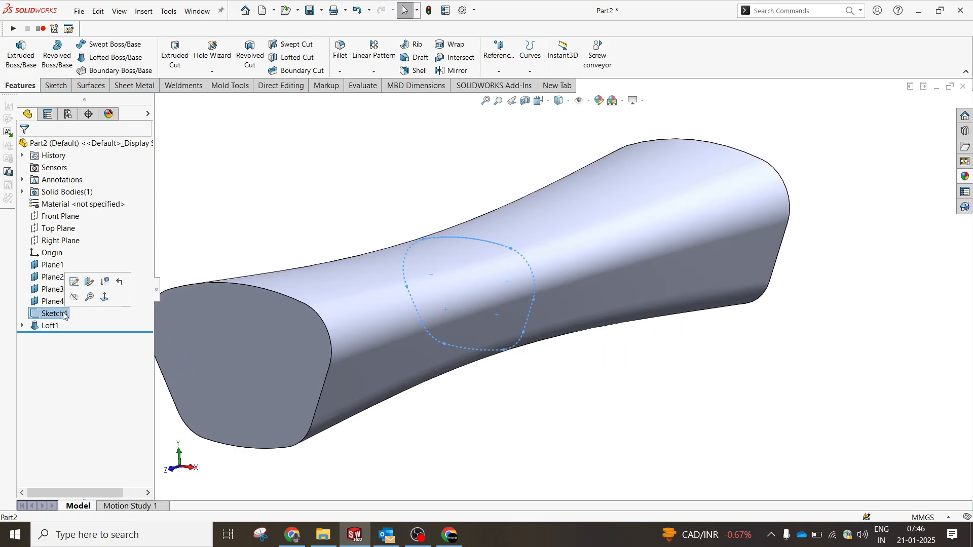
click(76, 298)
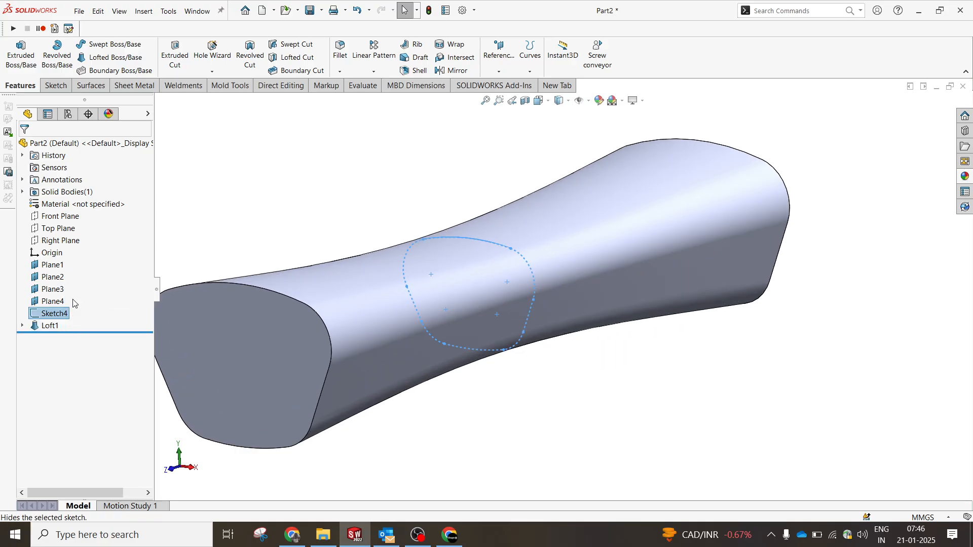
Edit the loft to add the middle profile Sketch4 between Sketch3 and Sketch5, and accept the change
click(23, 326)
click(50, 326)
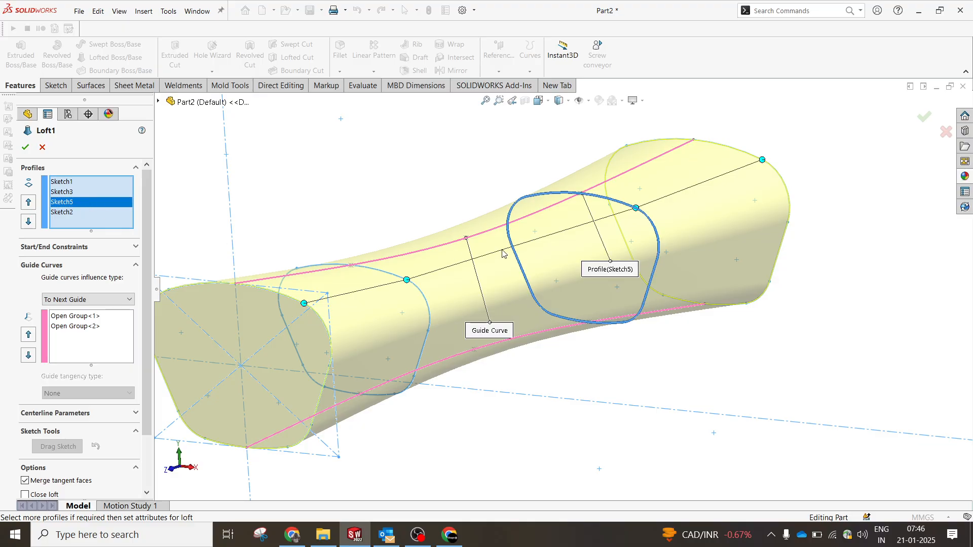
click(588, 100)
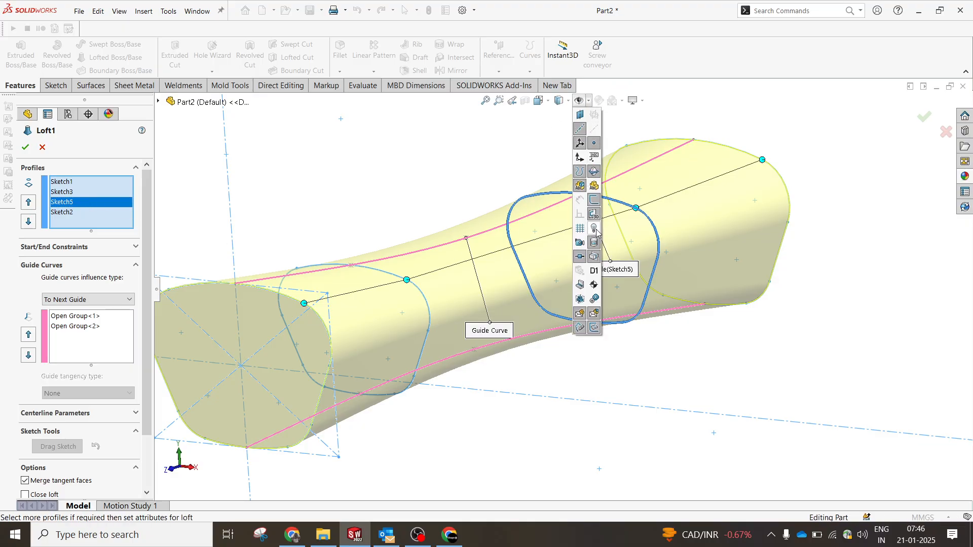
click(159, 101)
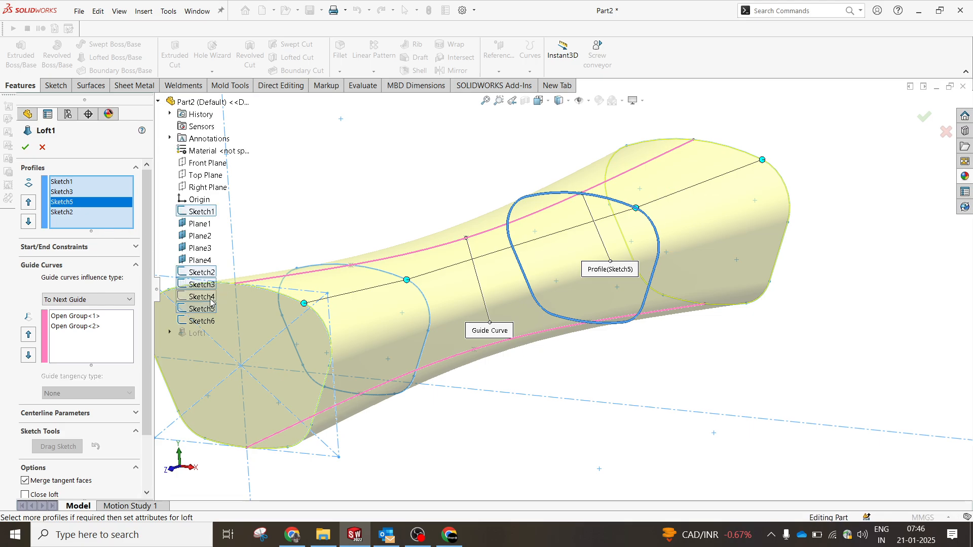
click(205, 297)
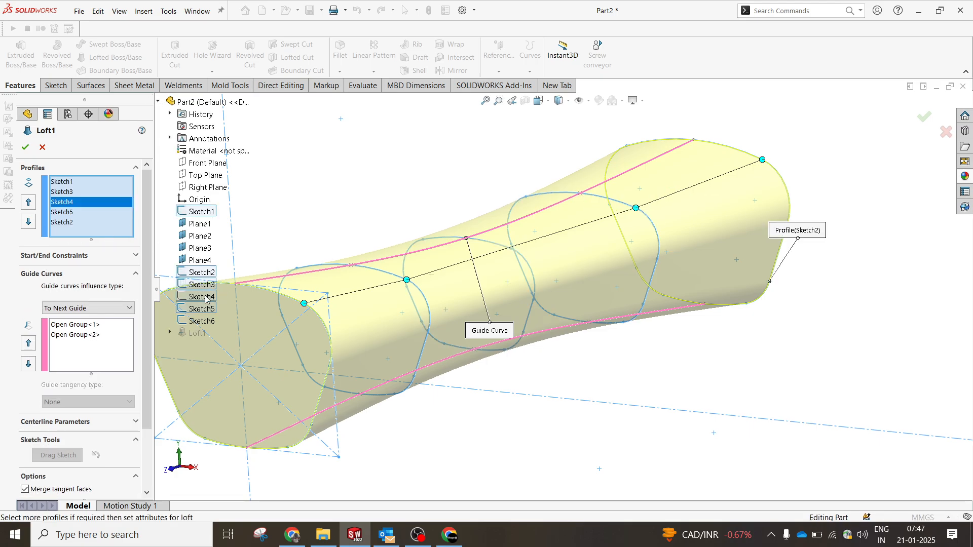
click(21, 150)
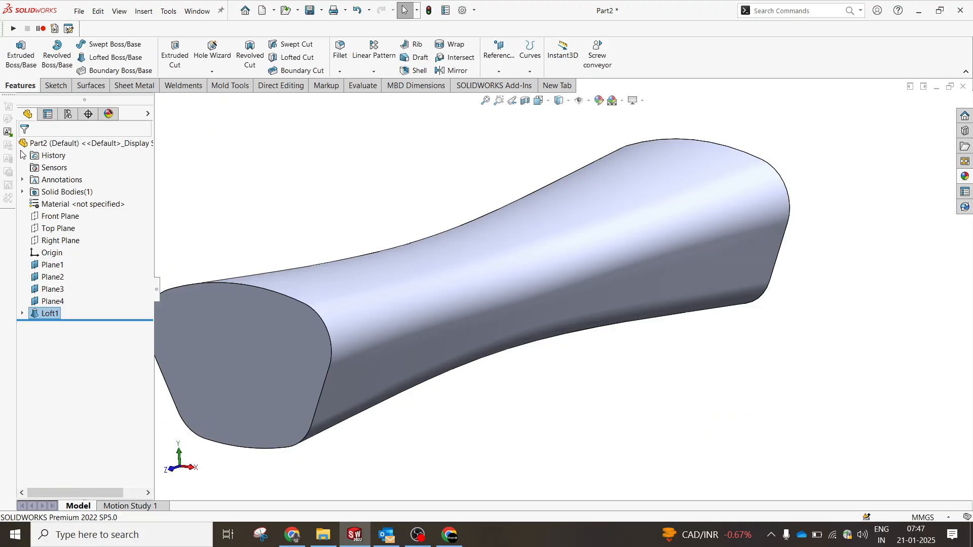
Make one in-place copy of the lofted body with Move/Copy Bodies, specifying no translation or rotation
middle_drag(380, 233, 400, 191)
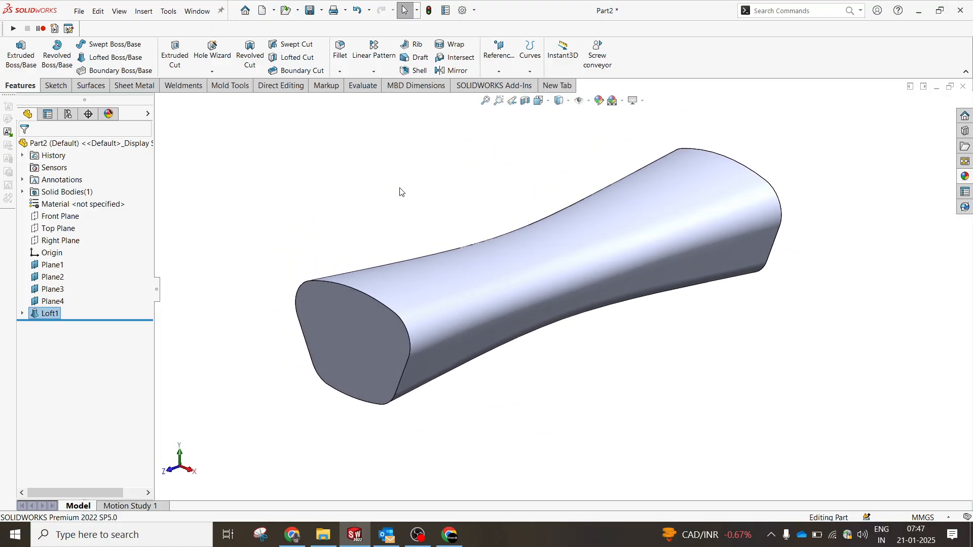
click(273, 86)
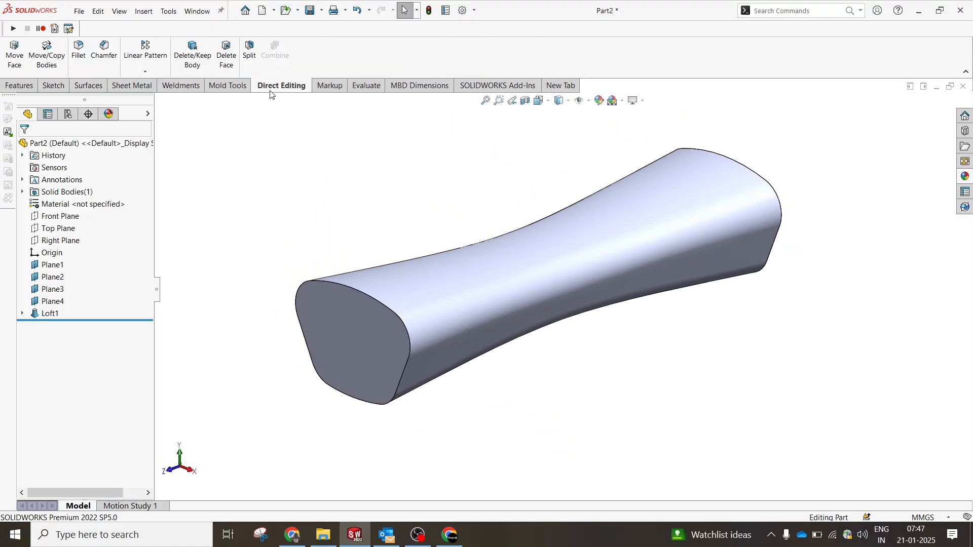
click(46, 50)
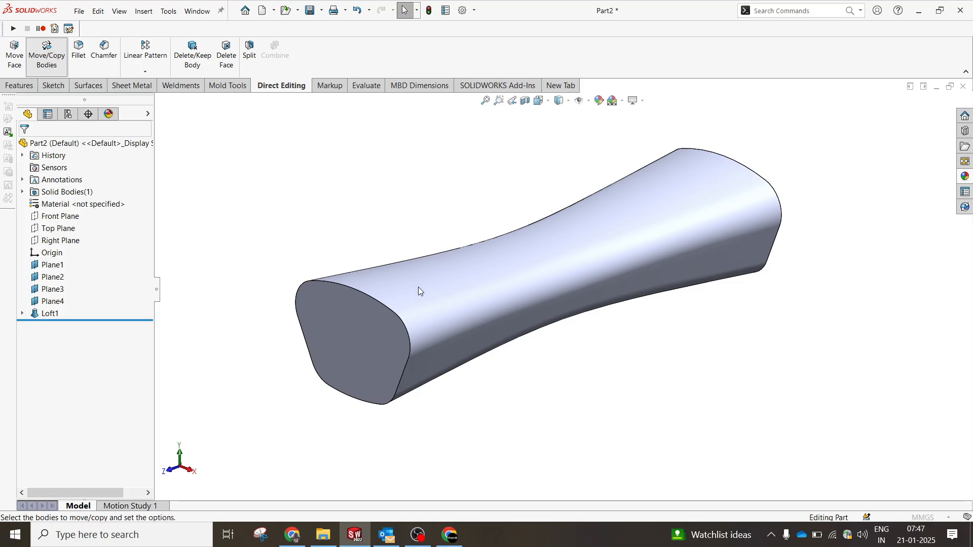
click(418, 291)
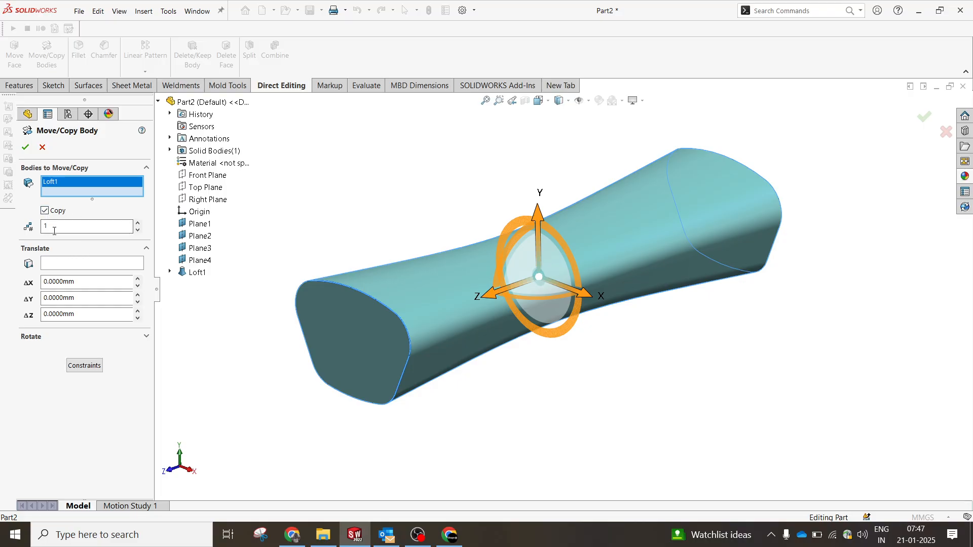
click(28, 147)
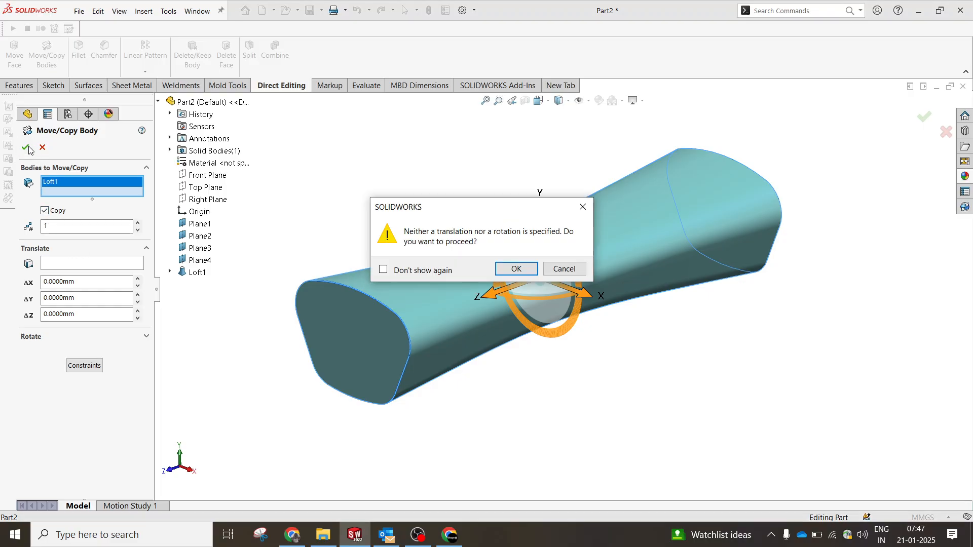
click(524, 264)
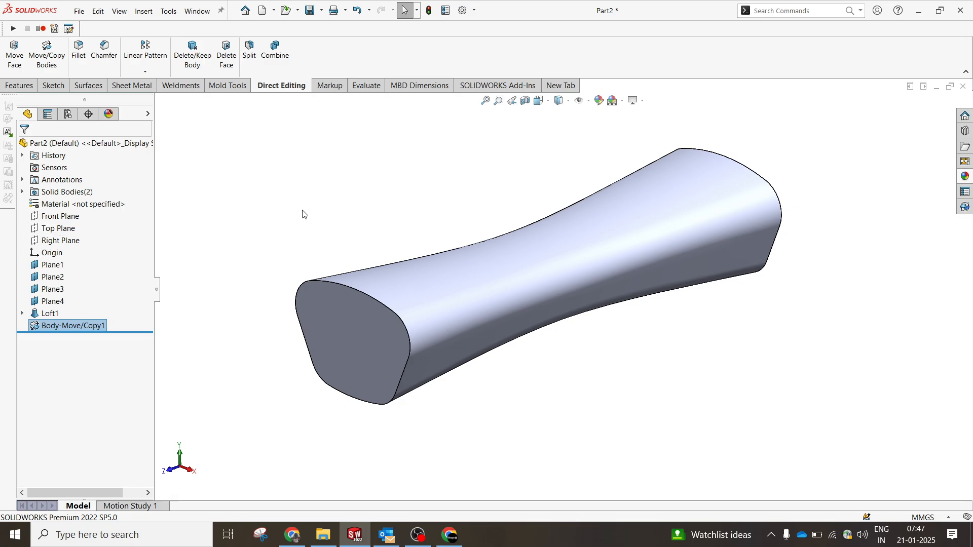
Expand the solid bodies and hide the copied body, Body-Move/Copy1
click(22, 191)
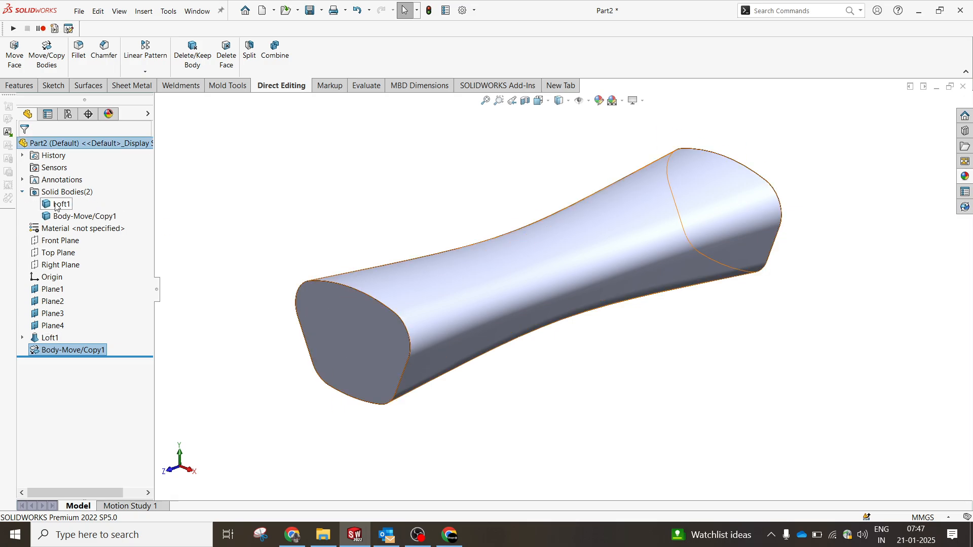
click(71, 216)
click(307, 236)
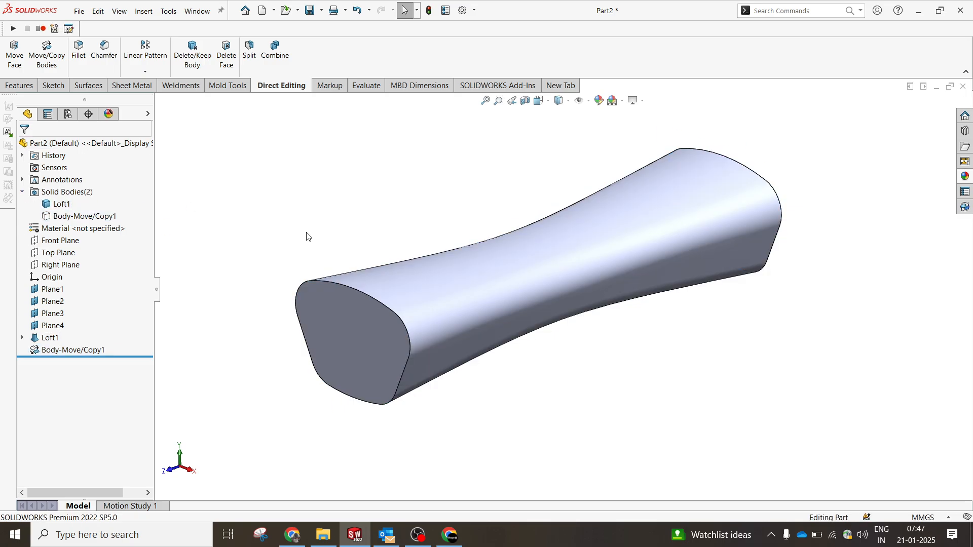
click(21, 86)
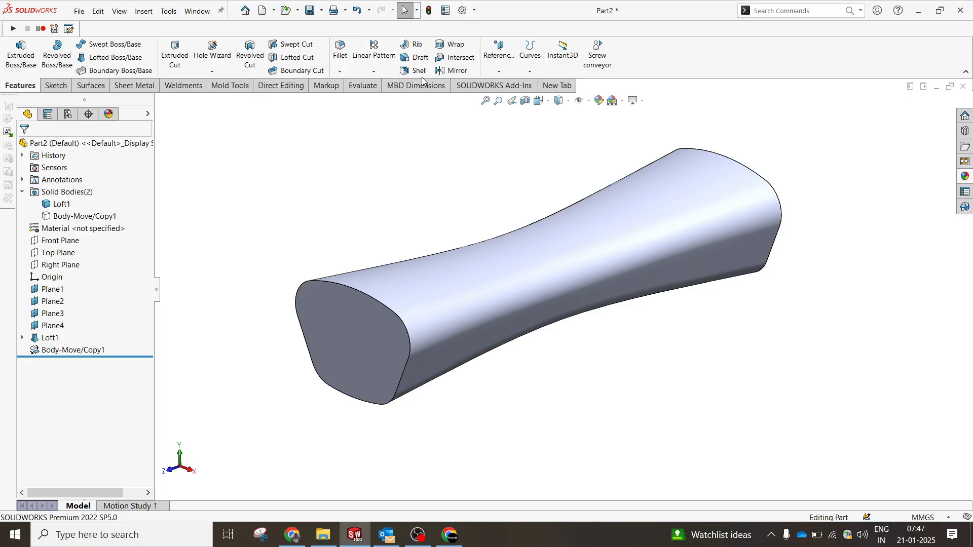
click(419, 71)
click(360, 338)
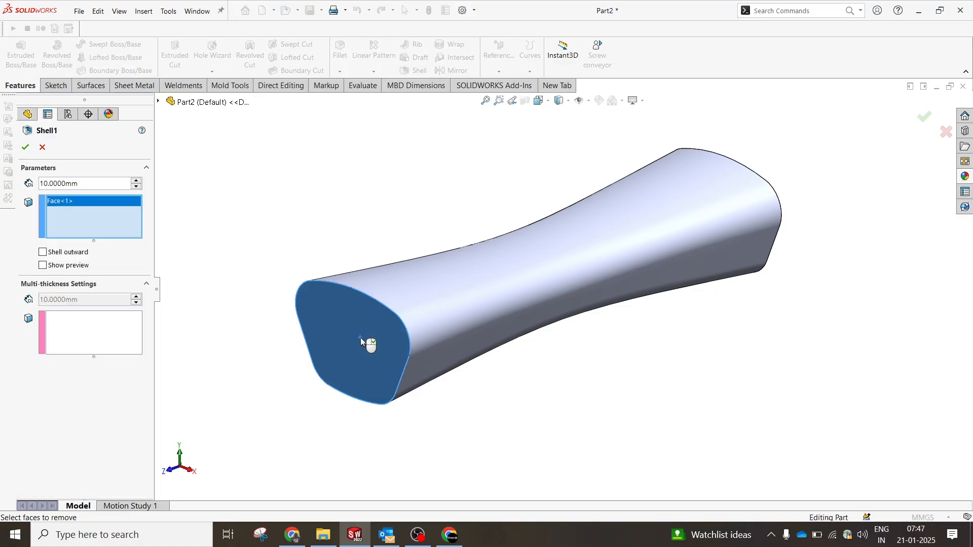
key(Escape)
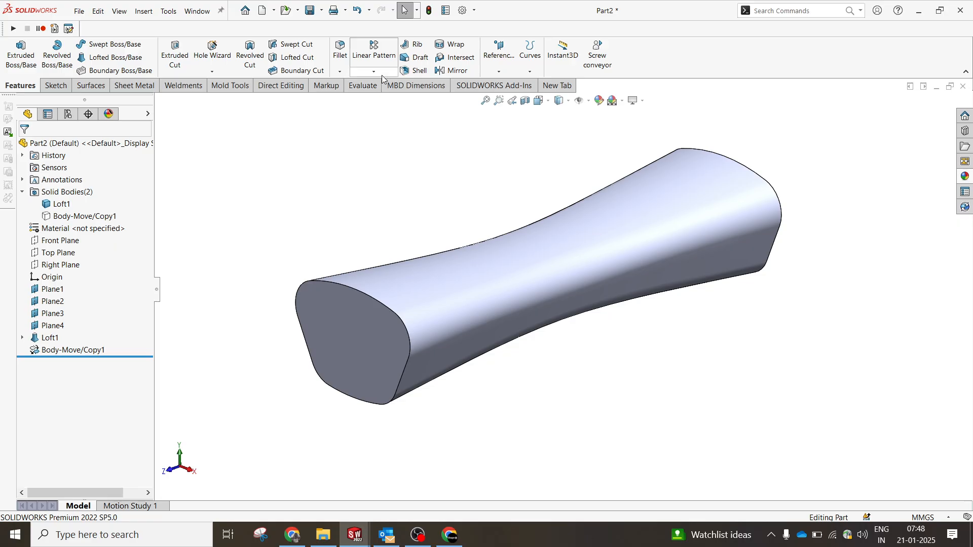
Shell the visible lofted body with a 30 mm wall thickness, removing both the front and rear end faces
click(419, 71)
click(355, 322)
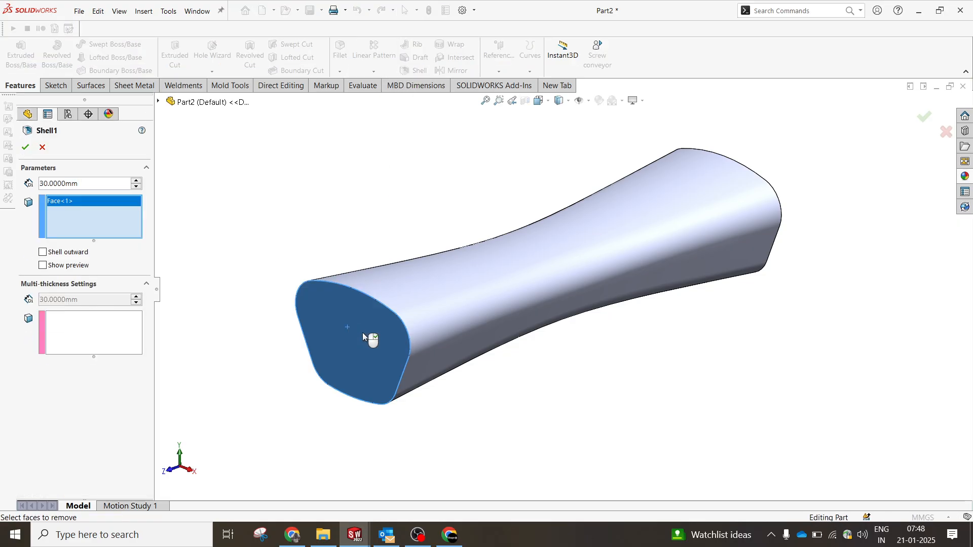
middle_drag(363, 332, 707, 236)
click(707, 236)
middle_drag(610, 297, 242, 261)
drag(81, 181, 21, 180)
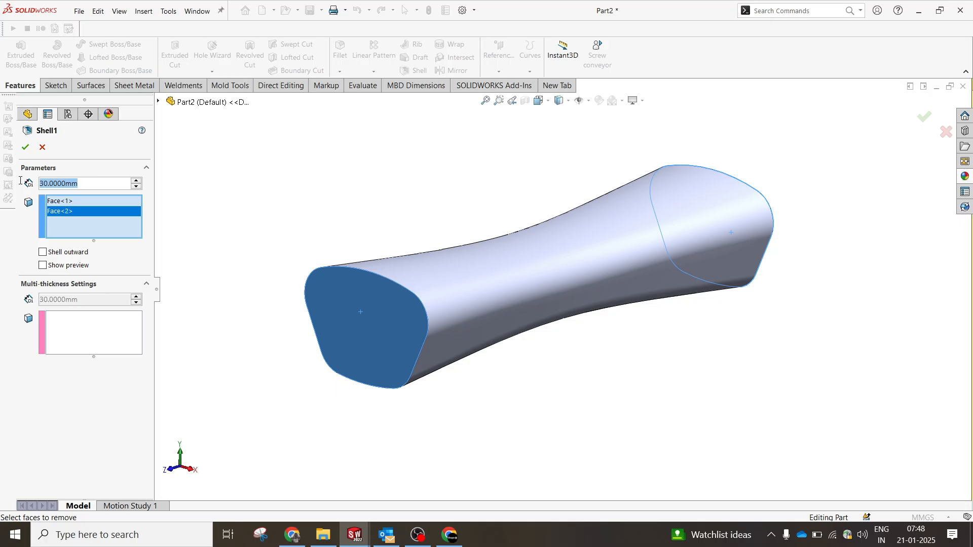
click(24, 146)
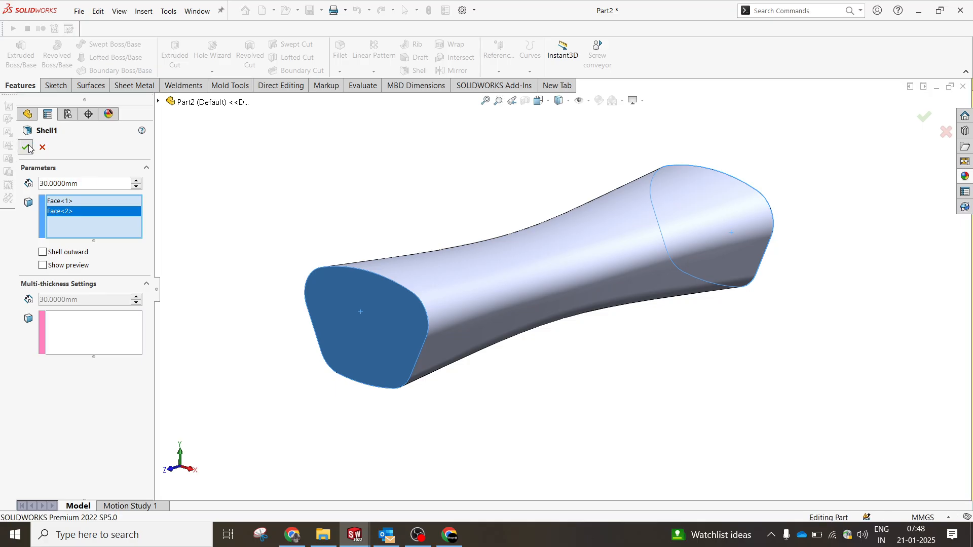
mouse_move(560, 330)
middle_down()
mouse_move(554, 346)
mouse_move(558, 296)
mouse_move(580, 304)
mouse_move(571, 345)
middle_up()
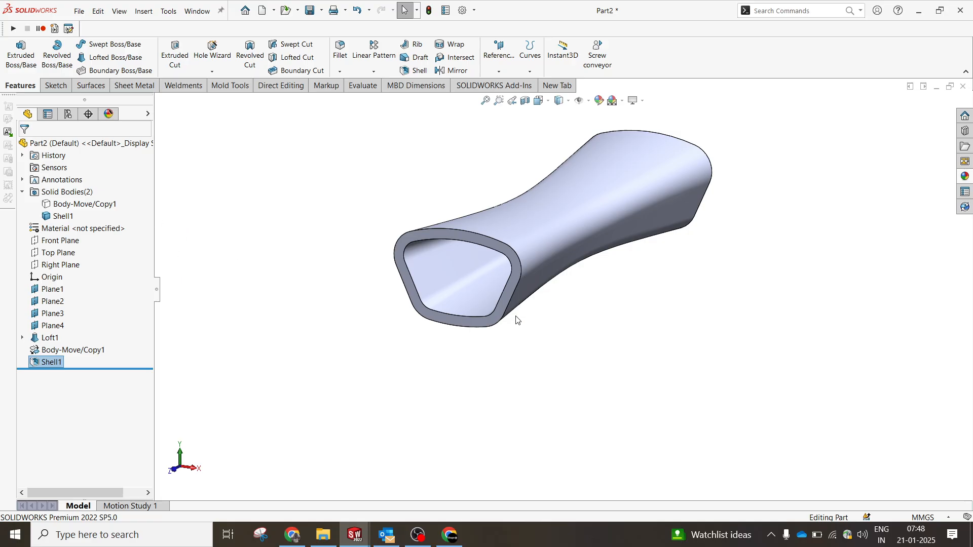
middle_drag(518, 320, 613, 204)
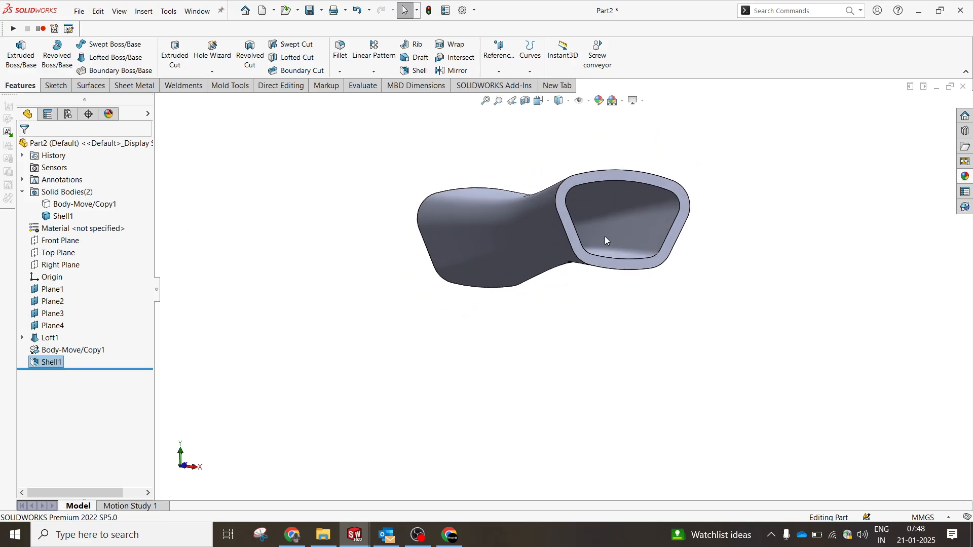
Show the hidden Body-Move/Copy1 solid body to inspect the filled end of the tube, and hide it again
middle_drag(605, 237, 550, 319)
click(546, 319)
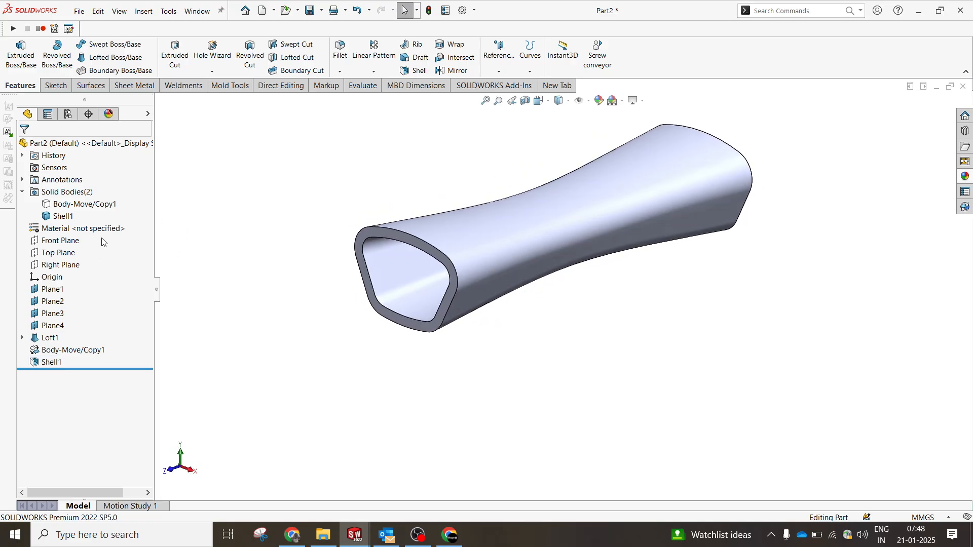
click(105, 204)
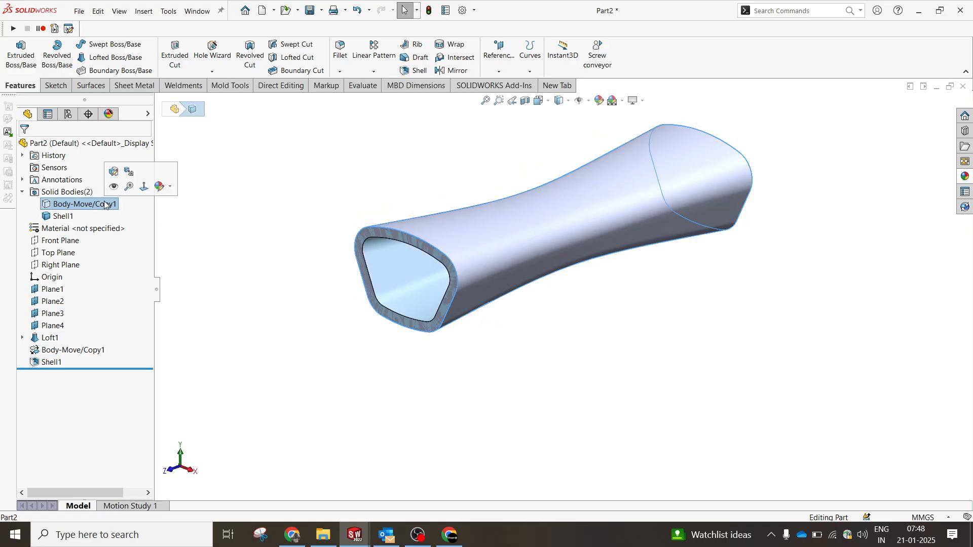
click(399, 338)
scroll(381, 241, down, 2)
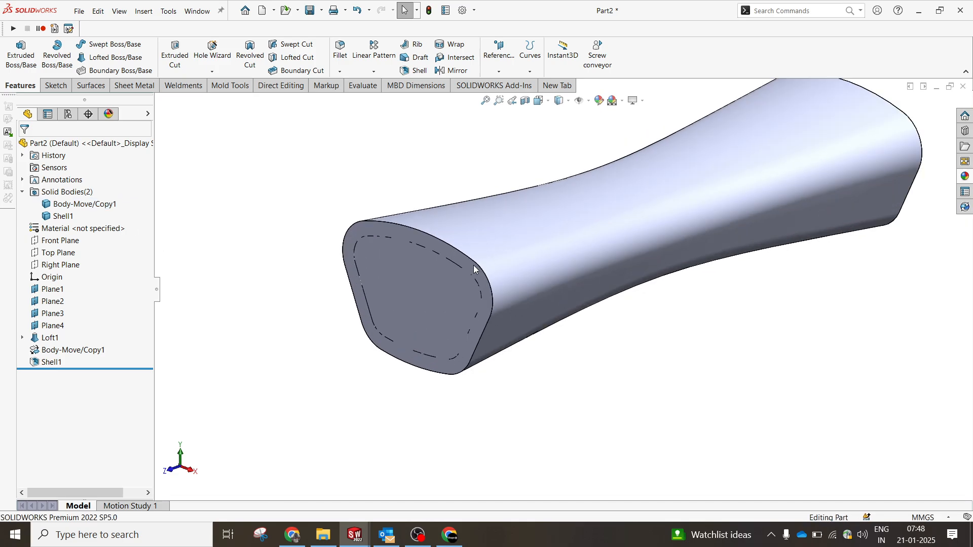
click(76, 204)
click(94, 192)
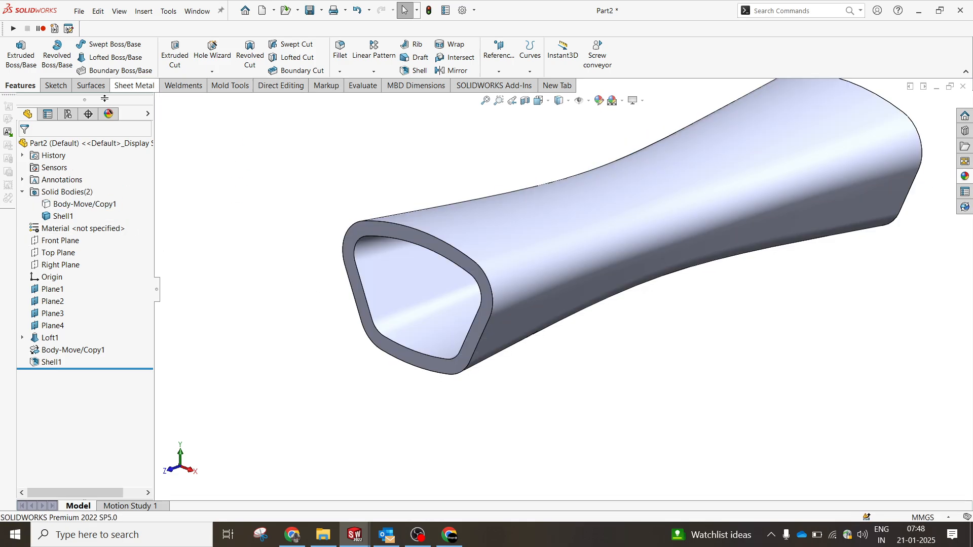
Create an offset surface 20 mm outward from the outer face of the shelled tube
click(89, 85)
click(252, 57)
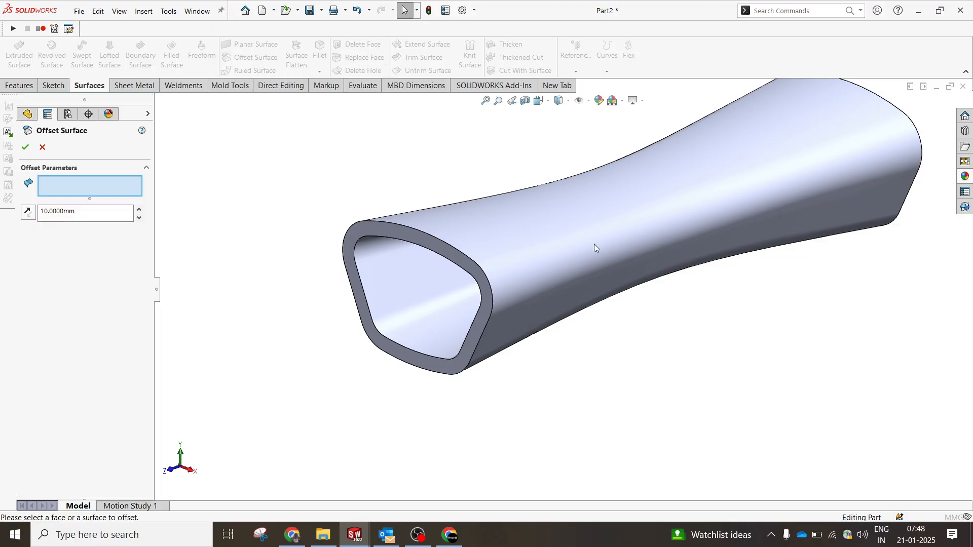
click(508, 239)
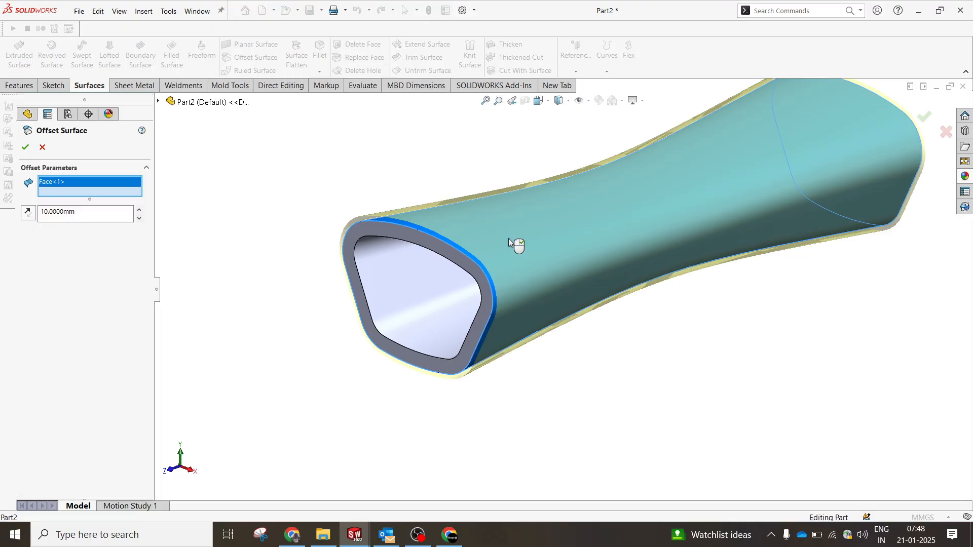
click(132, 218)
text(20)
key(Return)
key(Return)
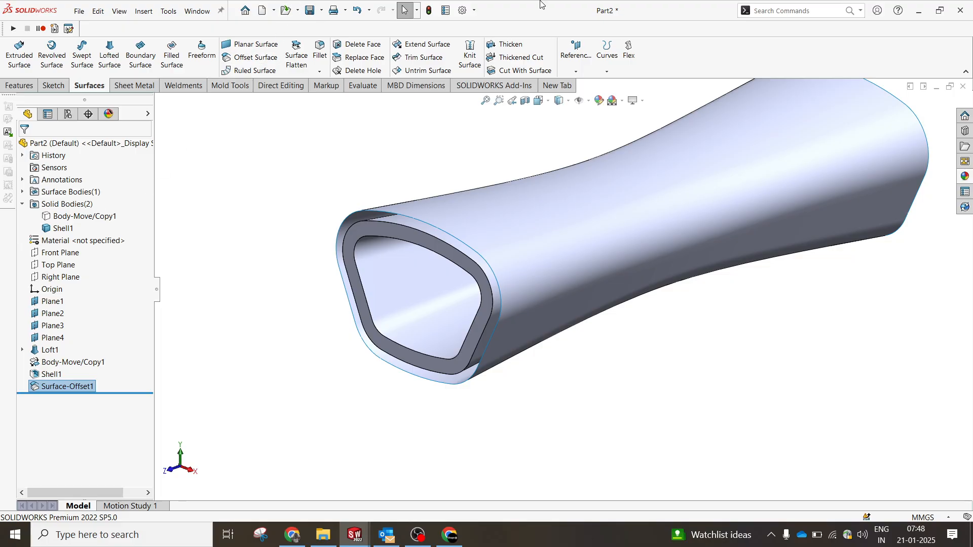
Thicken the offset surface 20 mm inward toward the shelled tube, with Merge result turned off
click(504, 45)
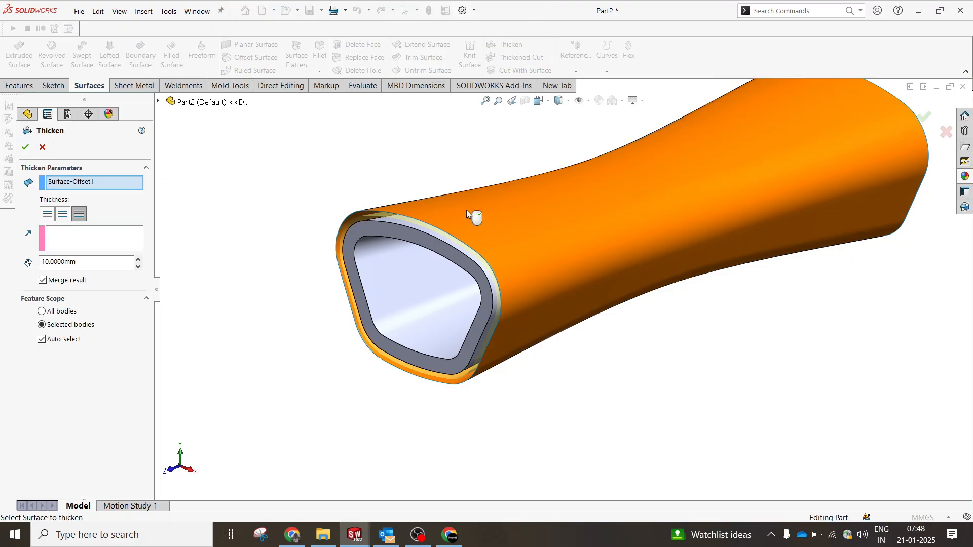
click(46, 213)
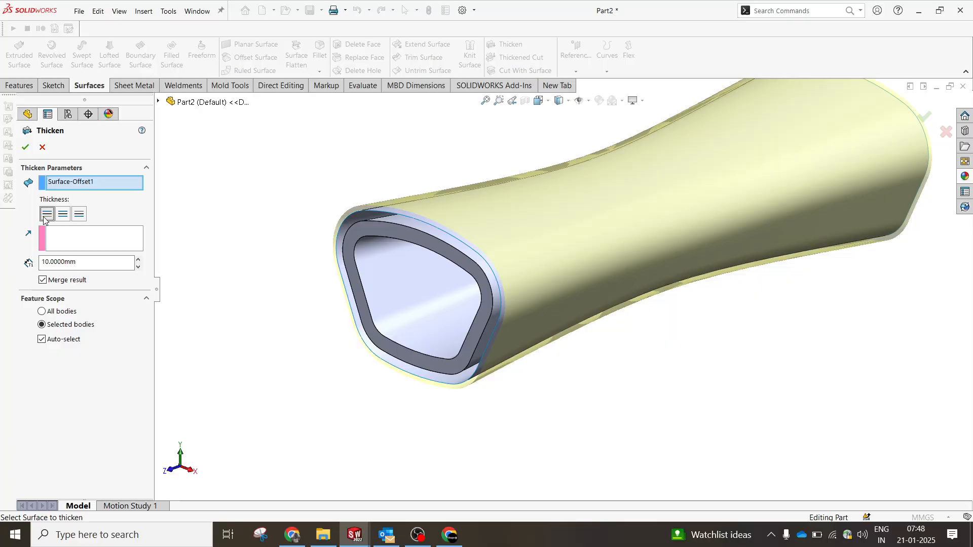
click(85, 266)
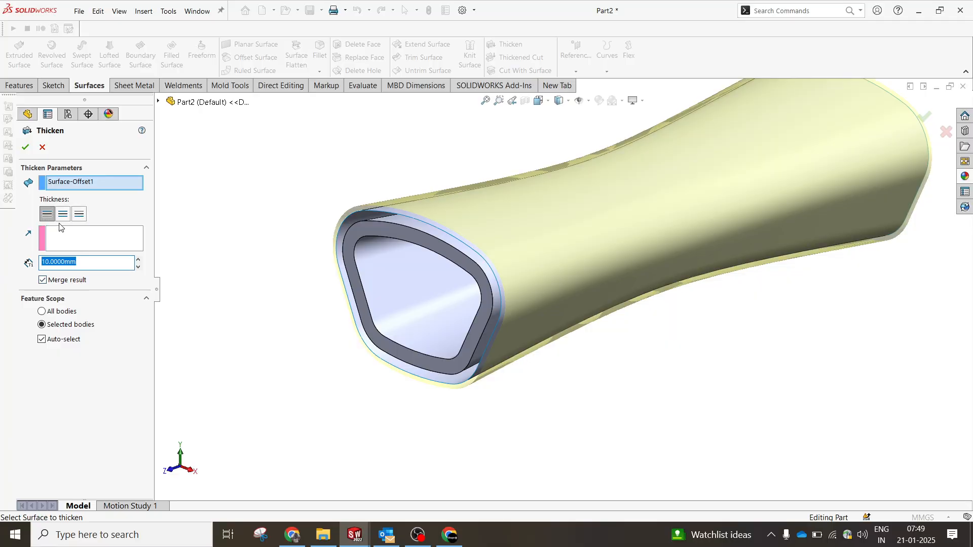
click(78, 214)
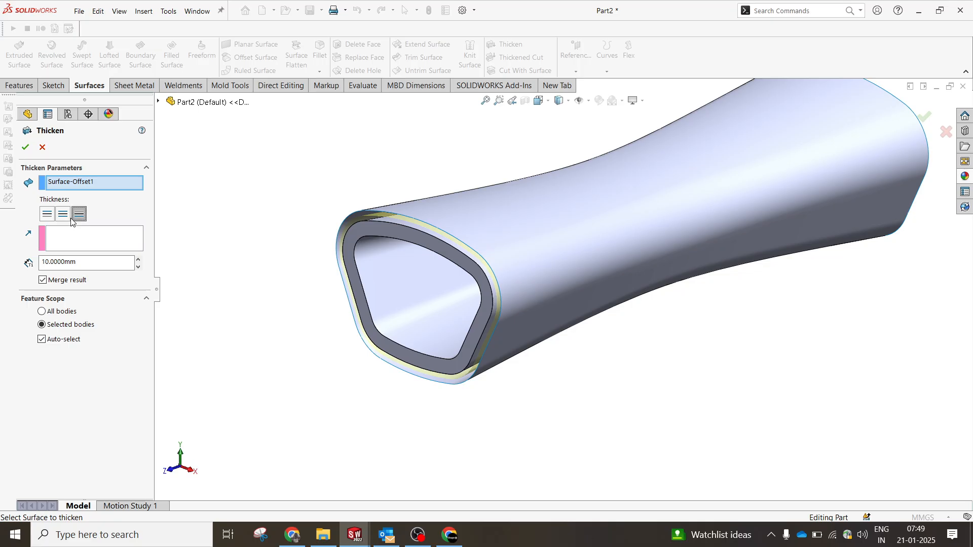
click(86, 262)
key(Return)
click(61, 282)
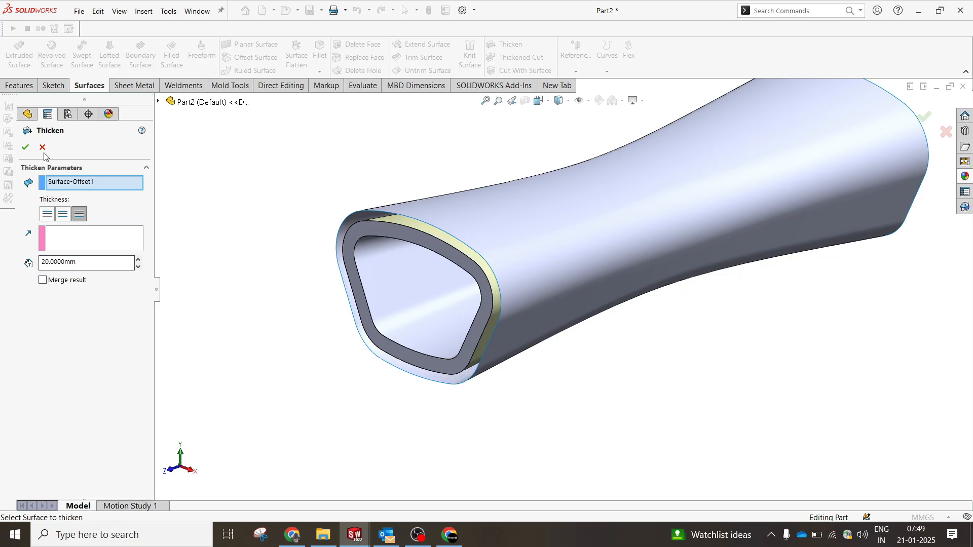
click(25, 147)
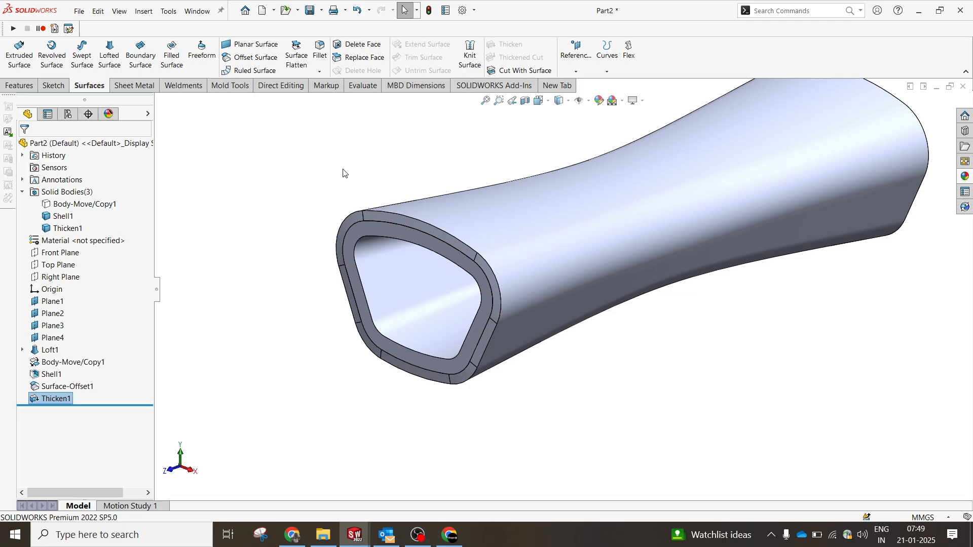
click(116, 204)
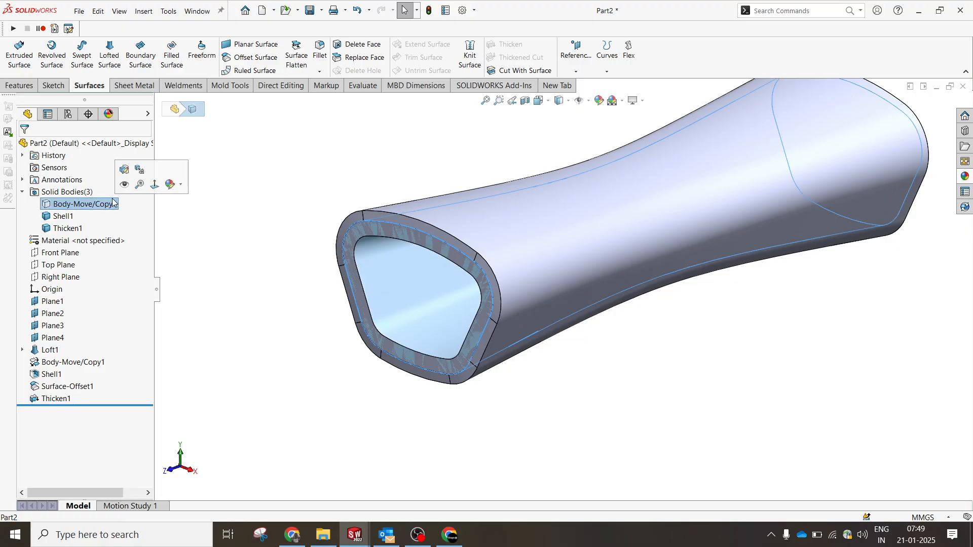
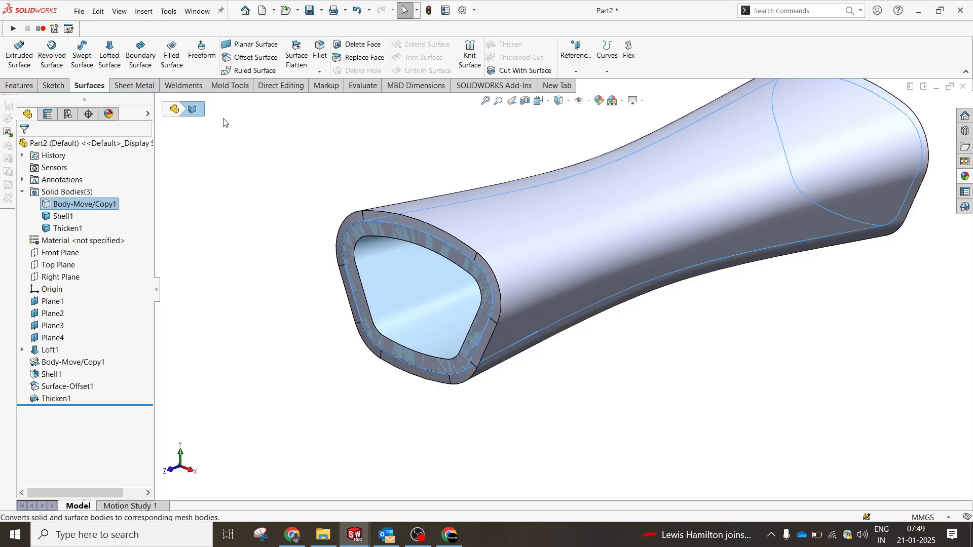
click(306, 213)
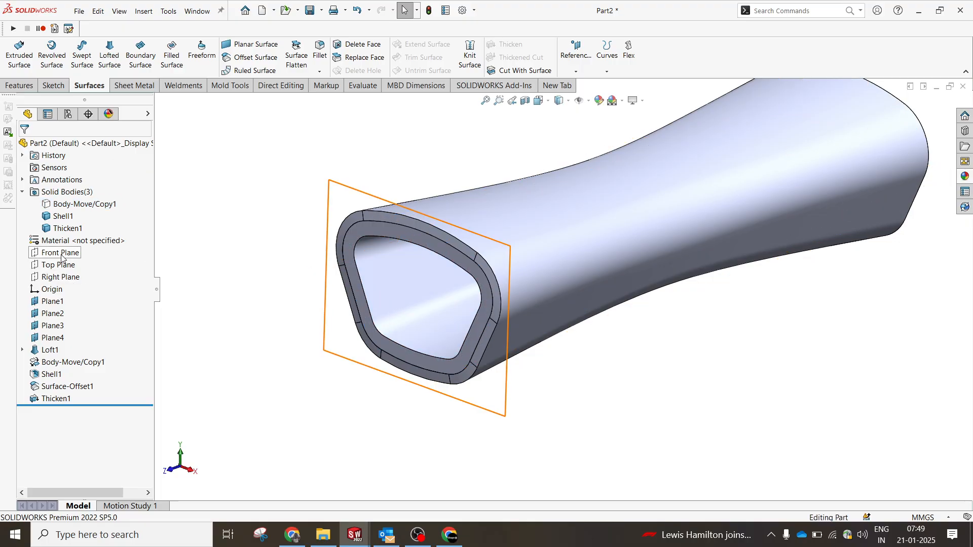
Start a sketch on Plane2 and draw infinite horizontal and vertical construction lines through the origin
click(54, 315)
right_click(280, 169)
click(313, 152)
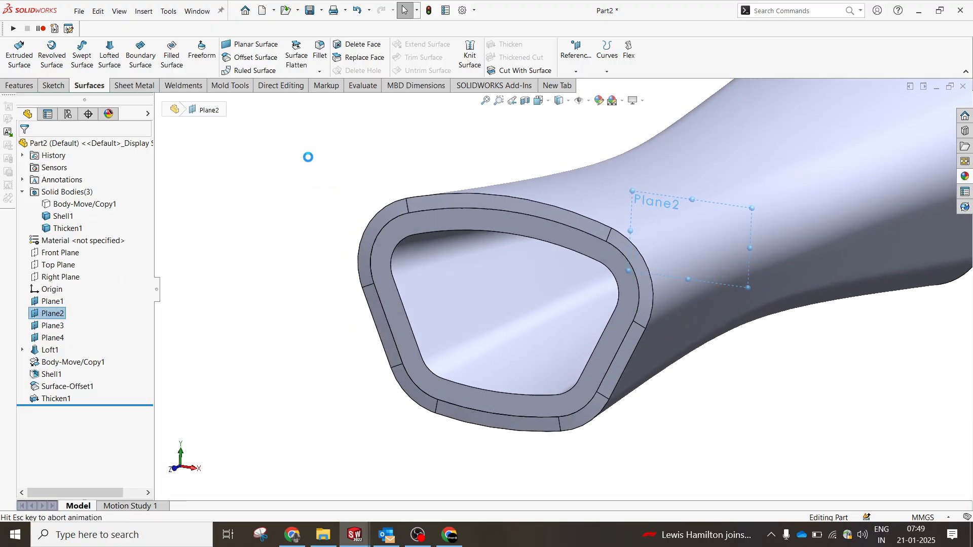
scroll(549, 155, up, 5)
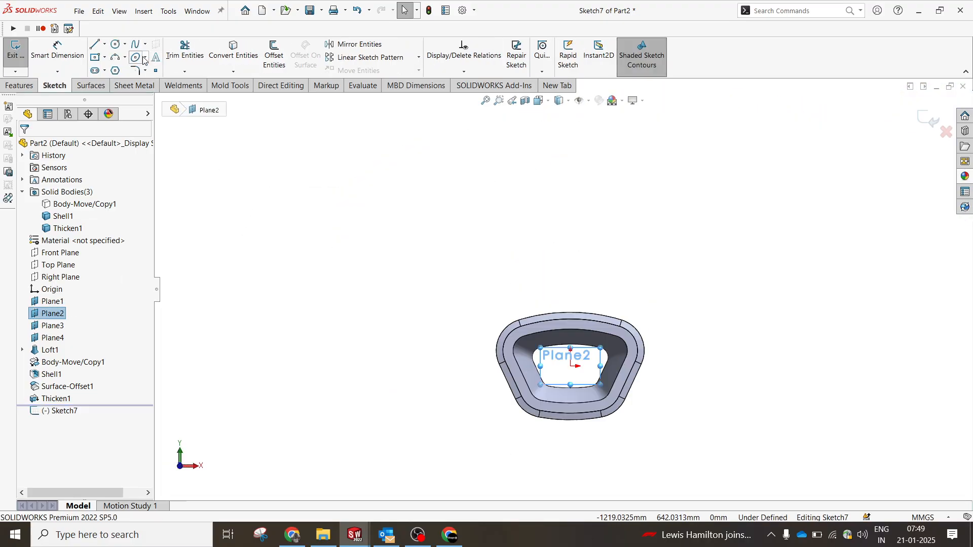
click(104, 45)
click(117, 70)
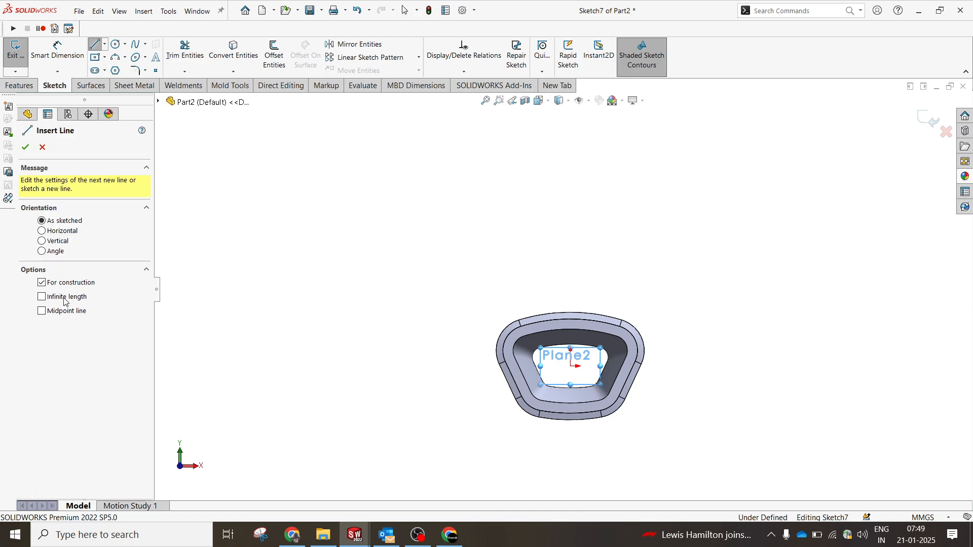
click(48, 298)
scroll(571, 335, down, 2)
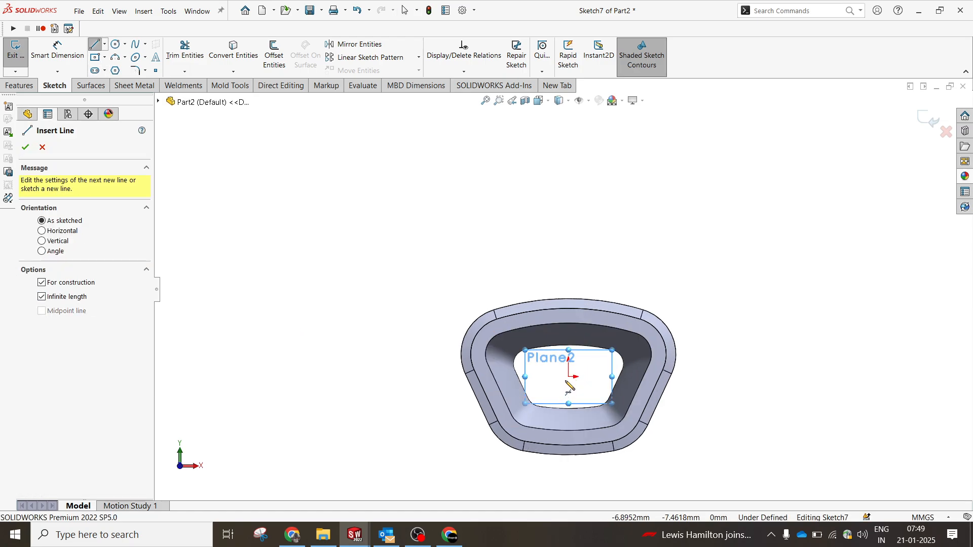
click(568, 377)
click(579, 377)
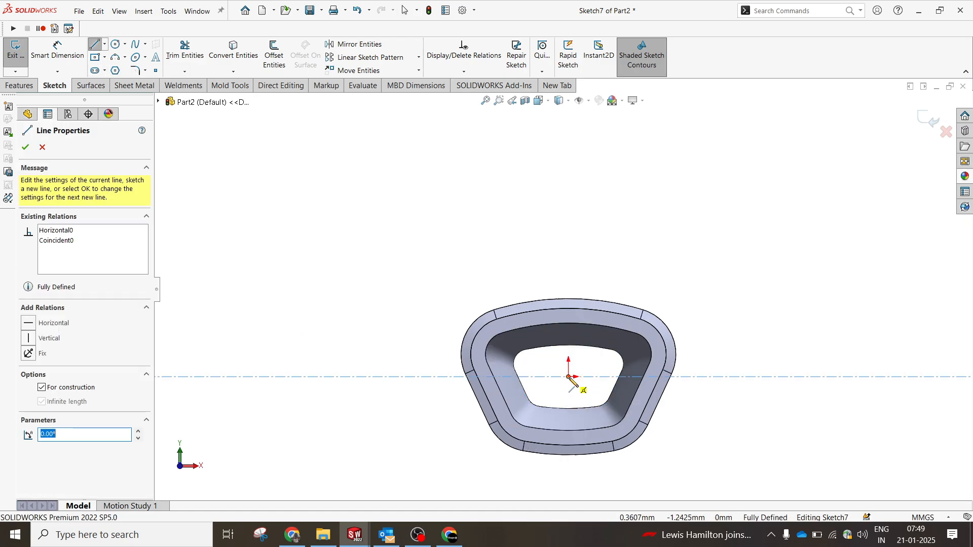
click(568, 377)
click(570, 391)
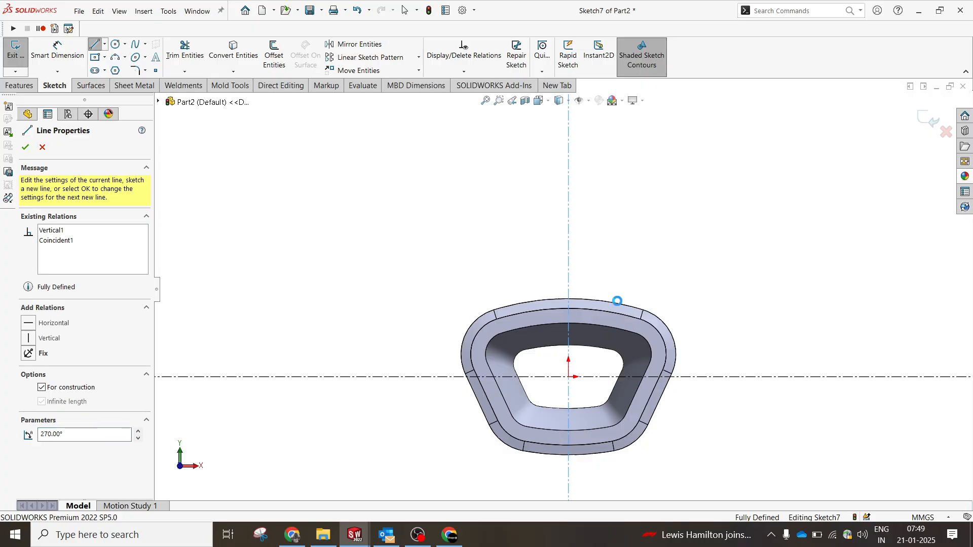
key(Escape)
Sketch a narrow corner rectangle about 102 mm tall across the tube's upper wall, straddling the vertical centerline
scroll(608, 330, down, 2)
click(105, 56)
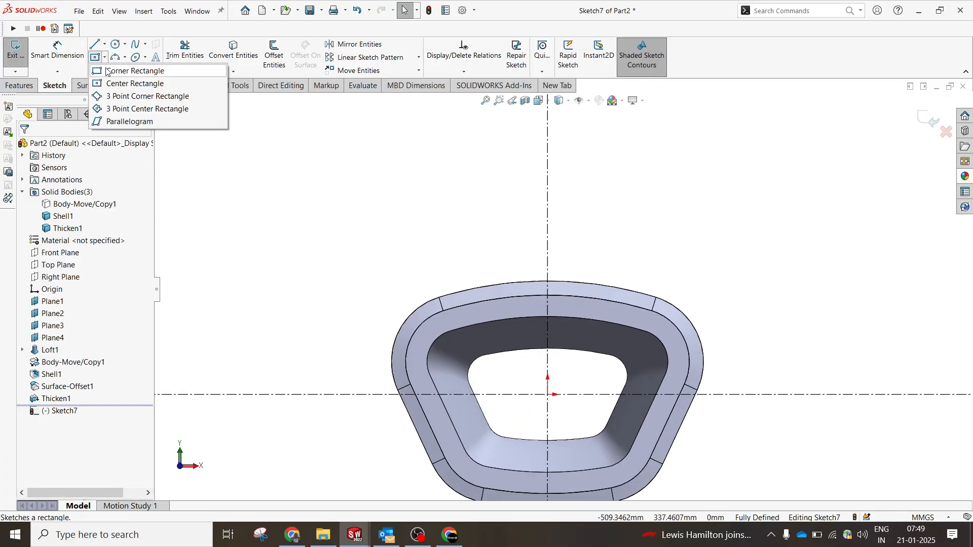
click(169, 72)
scroll(546, 289, down, 2)
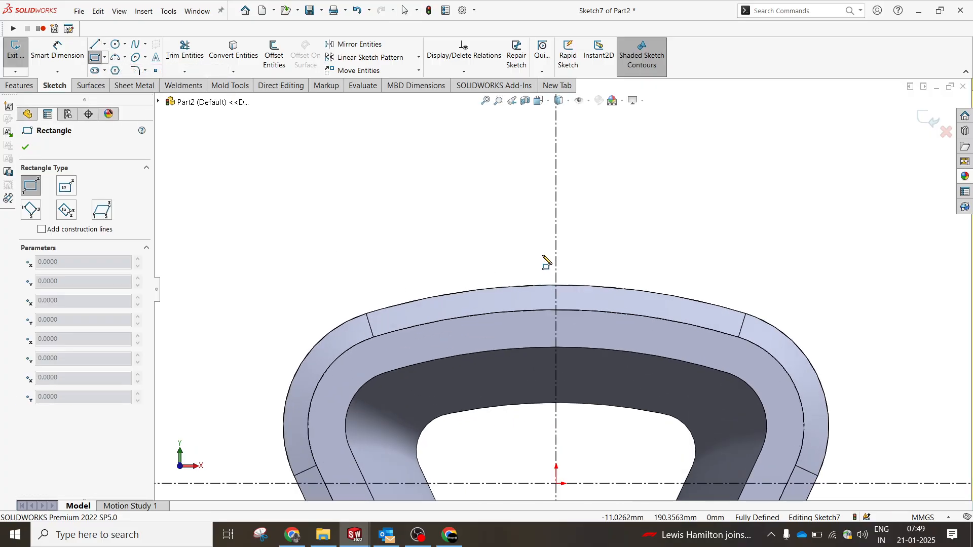
click(542, 247)
click(576, 374)
key(Escape)
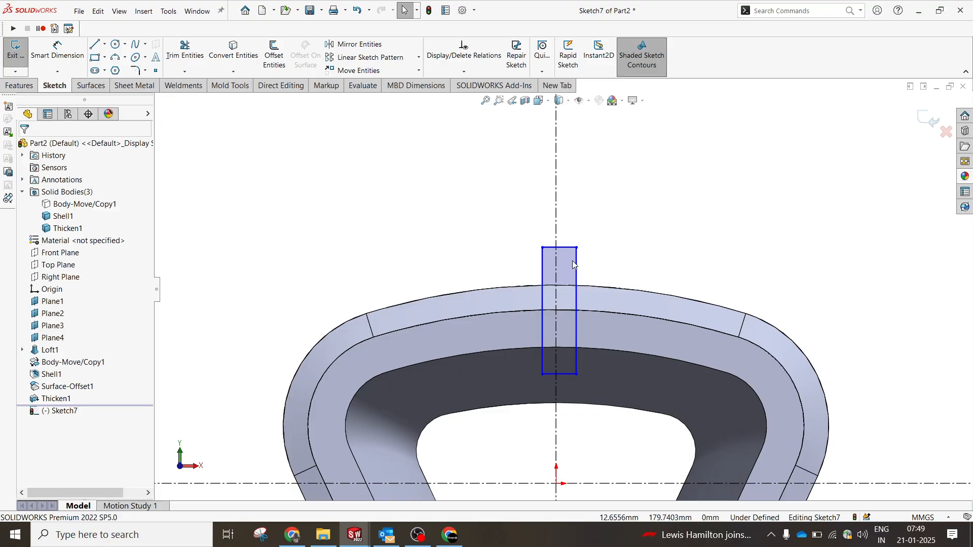
Make the rectangle's two vertical sides symmetric about the vertical centerline
click(576, 266)
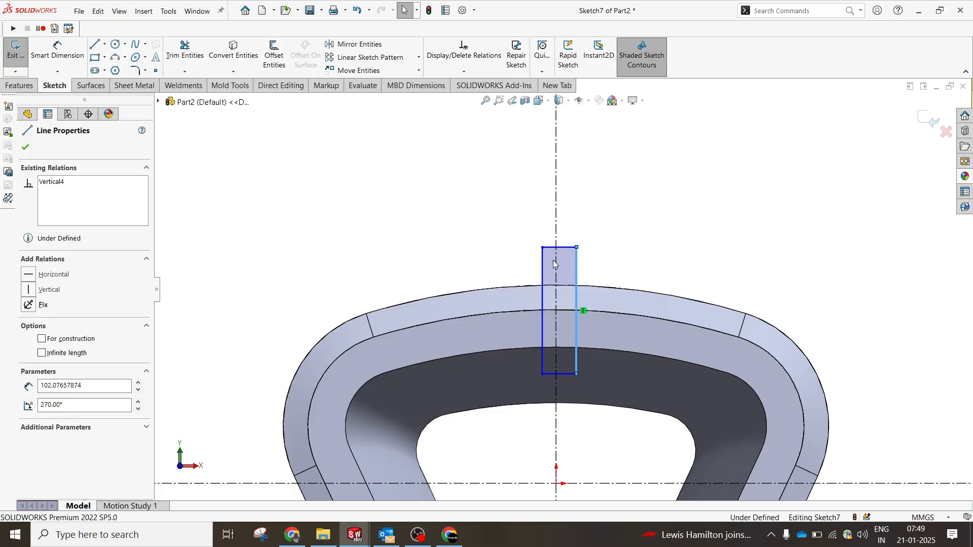
ctrl+click(556, 262)
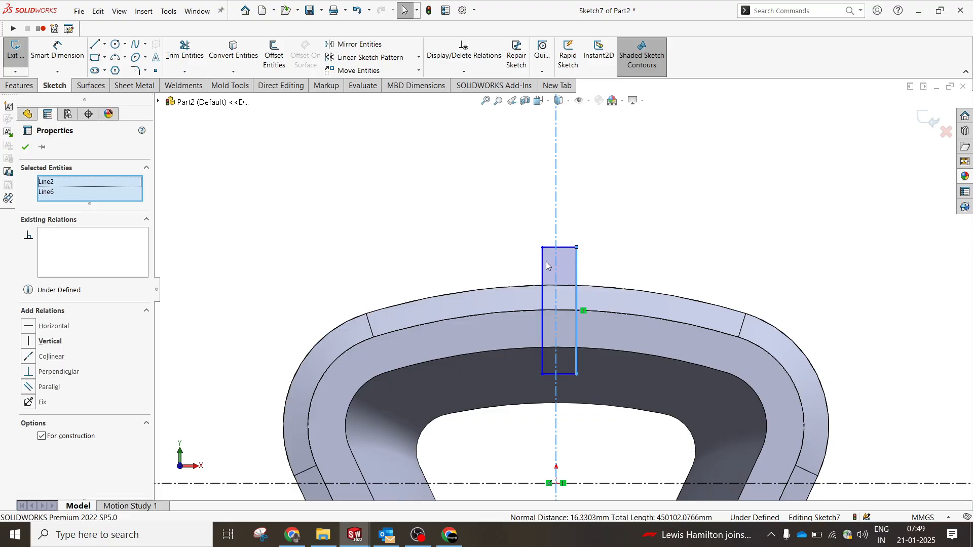
ctrl+click(542, 264)
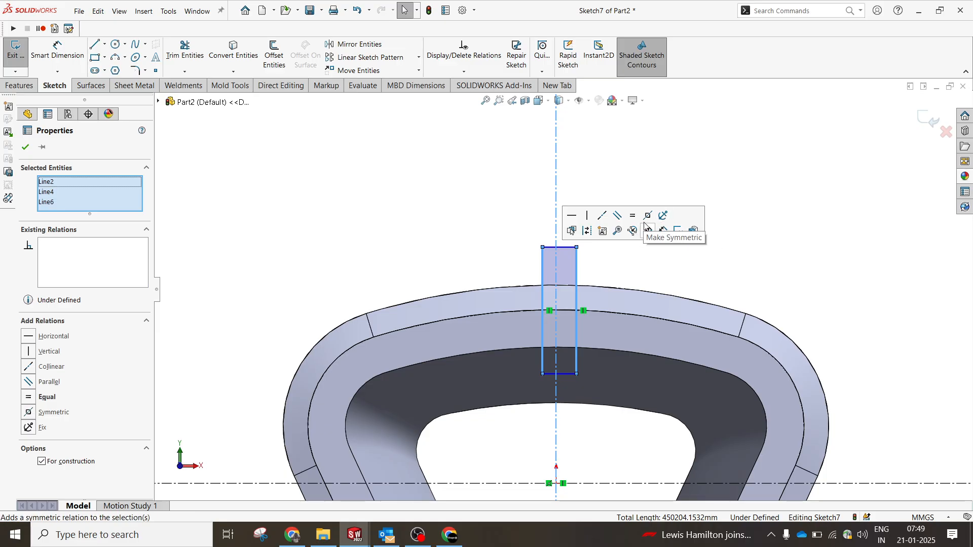
click(648, 215)
click(641, 248)
Dimension the rectangle's width to 10 mm
key(d)
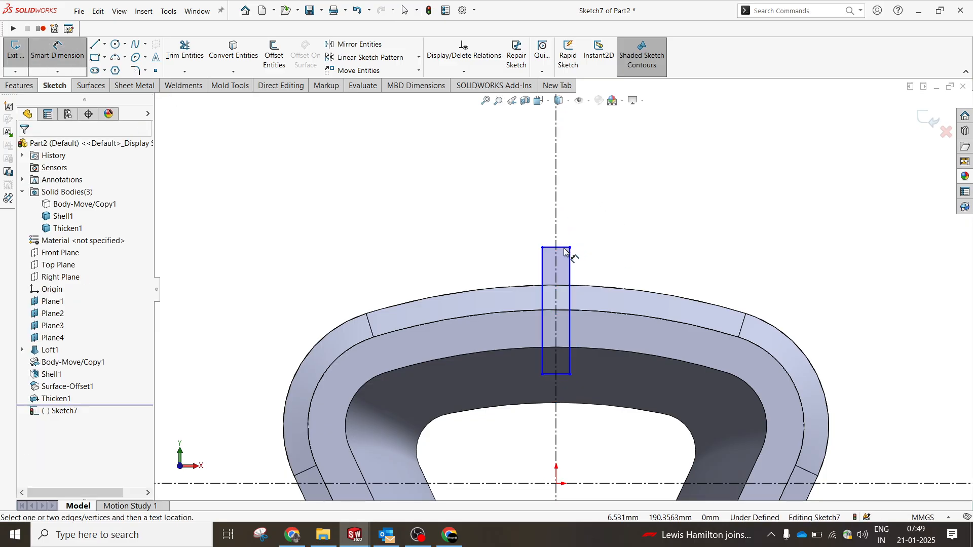
click(563, 248)
click(613, 223)
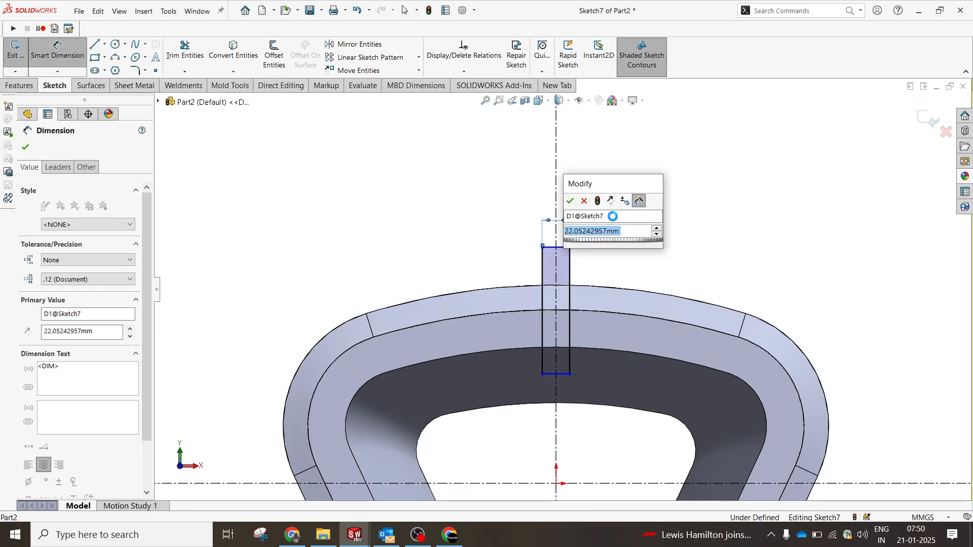
text(10)
key(Return)
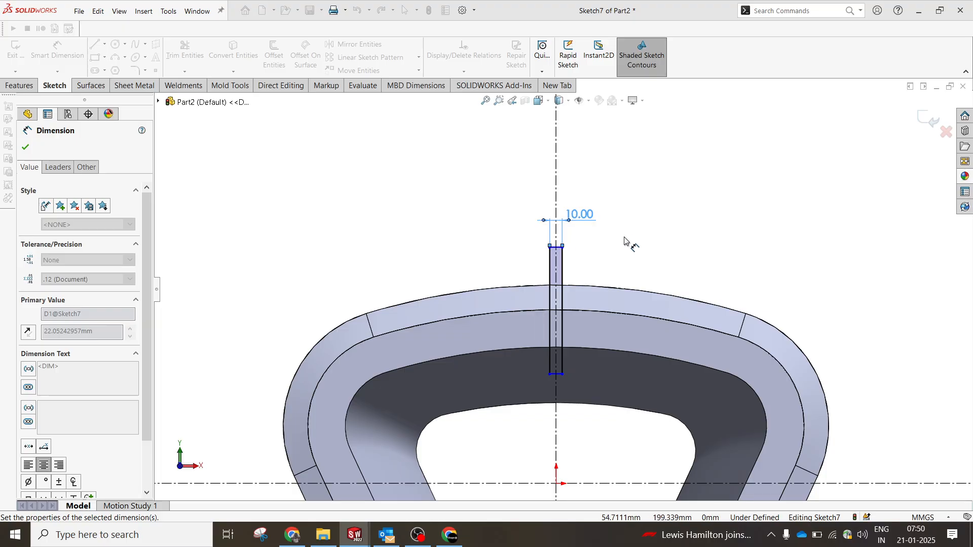
right_click(643, 238)
click(665, 266)
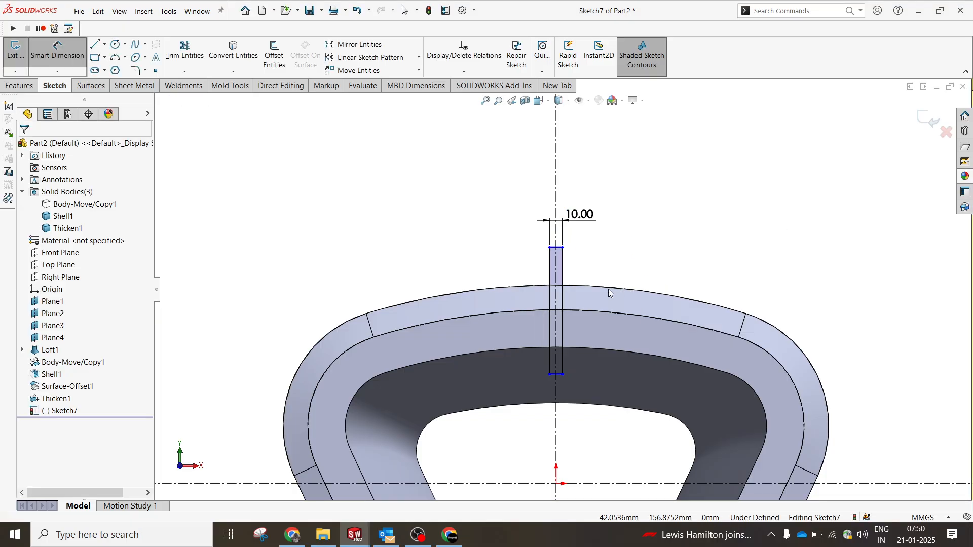
Extend the rectangle's lower edge down through the tube wall to just above the sketch origin
scroll(601, 293, up, 5)
mouse_move(600, 293)
middle_down()
mouse_move(551, 350)
mouse_move(600, 298)
middle_up()
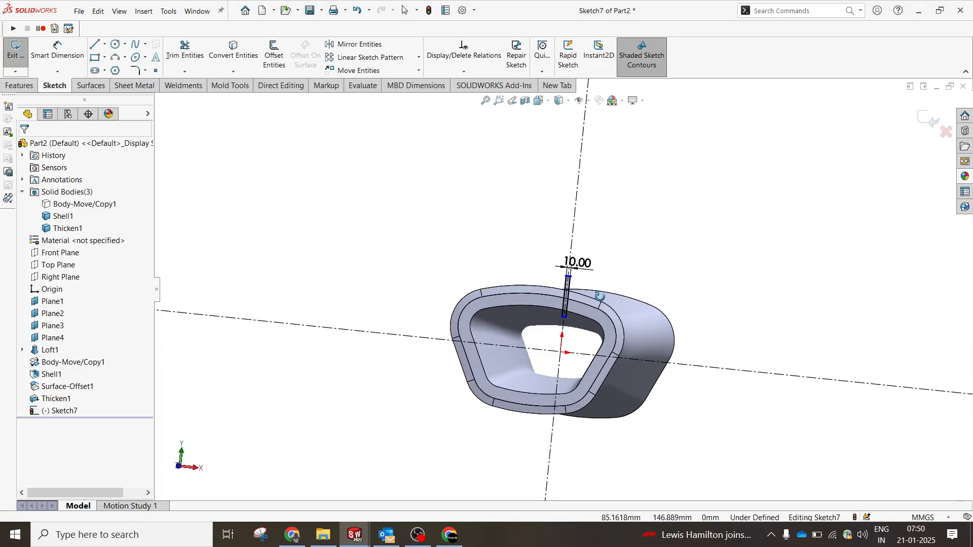
key(space)
click(451, 324)
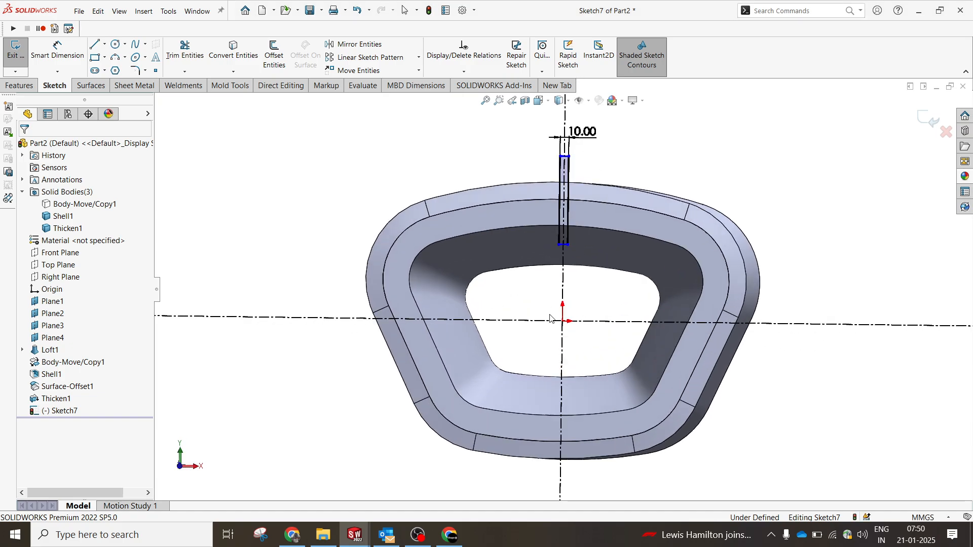
drag(567, 235, 582, 292)
click(755, 140)
scroll(621, 209, up, 5)
middle_drag(622, 208, 585, 243)
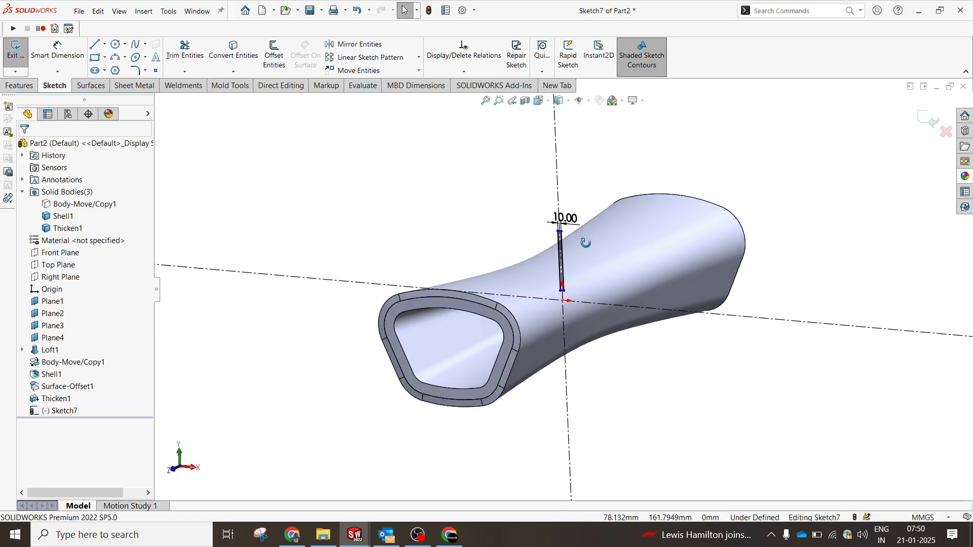
Set up a mid-plane boss extrusion of the narrow rectangle sketch with a depth of 350 mm
click(17, 85)
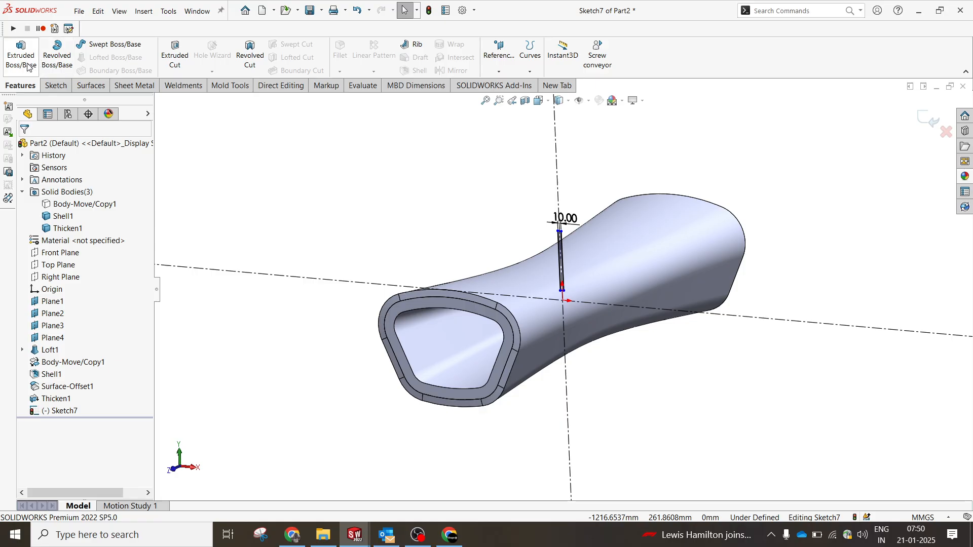
click(27, 64)
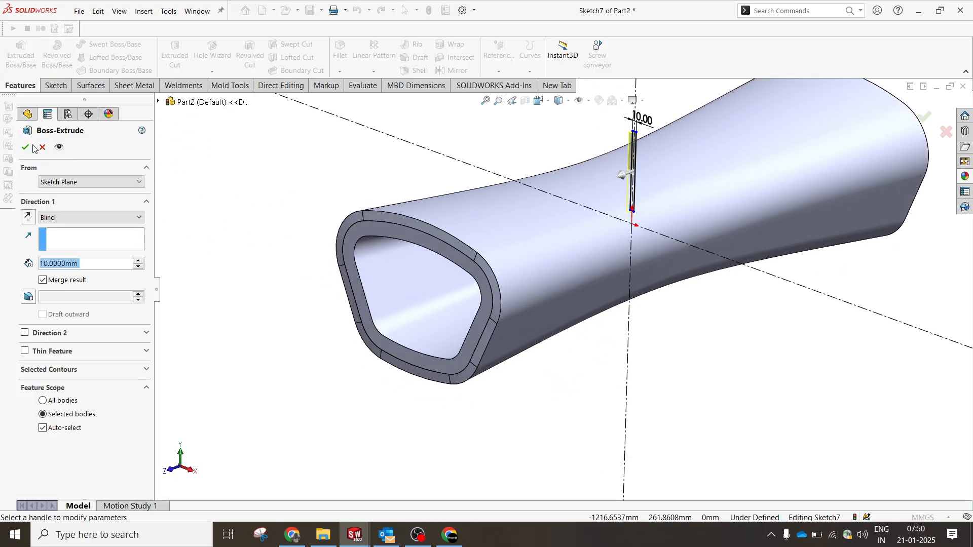
click(67, 222)
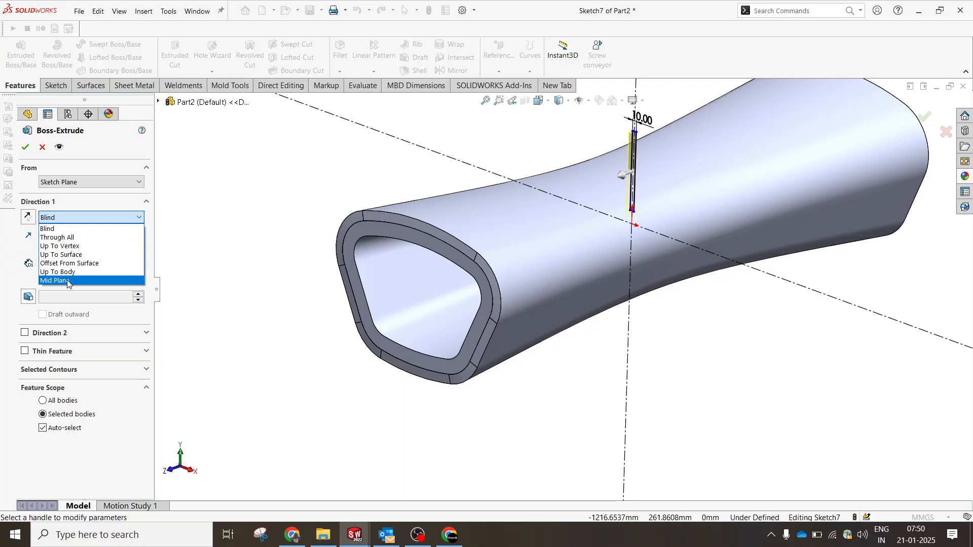
click(68, 282)
text(350)
key(Return)
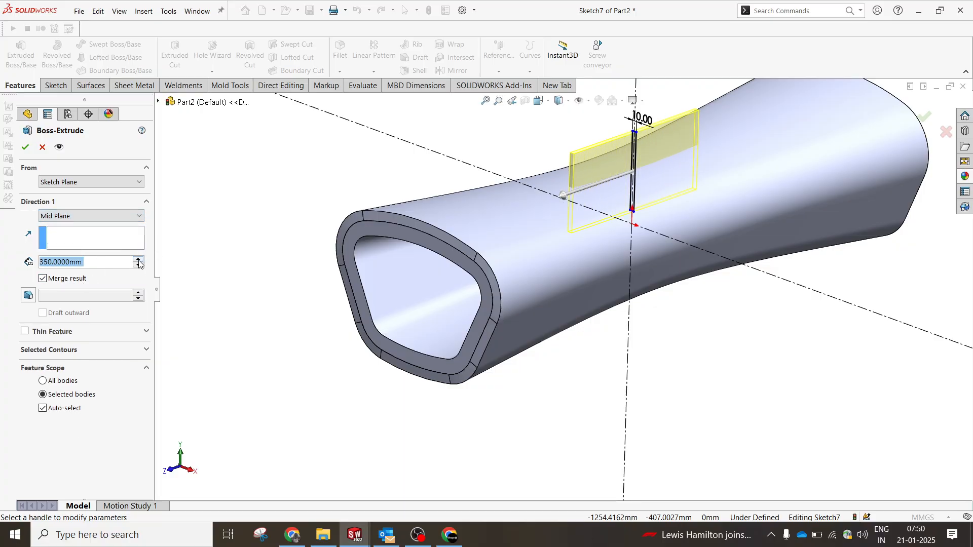
Set the mid-plane extrusion depth to 1500 mm and create the plate as a separate body without merging
click(138, 260)
click(139, 260)
click(139, 260)
click(138, 260)
click(139, 260)
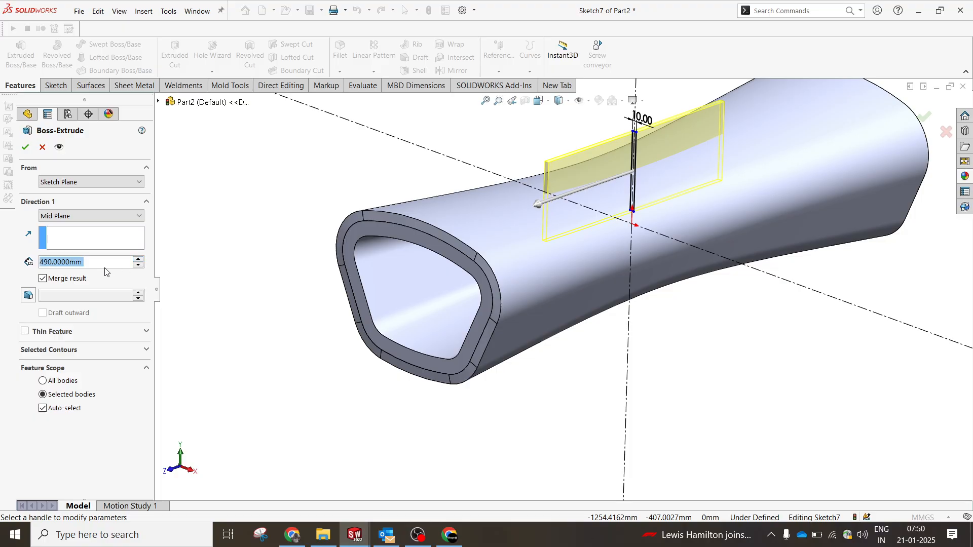
text(1500)
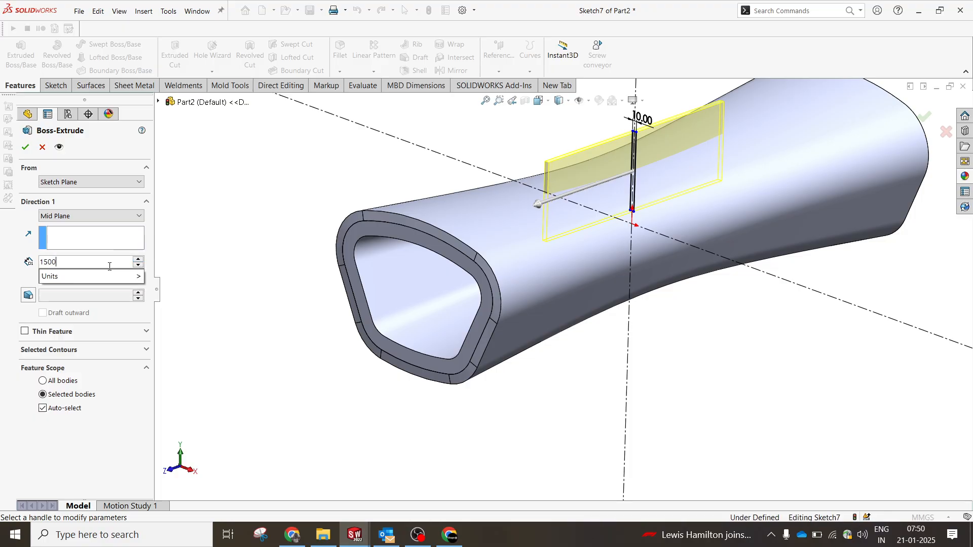
key(Return)
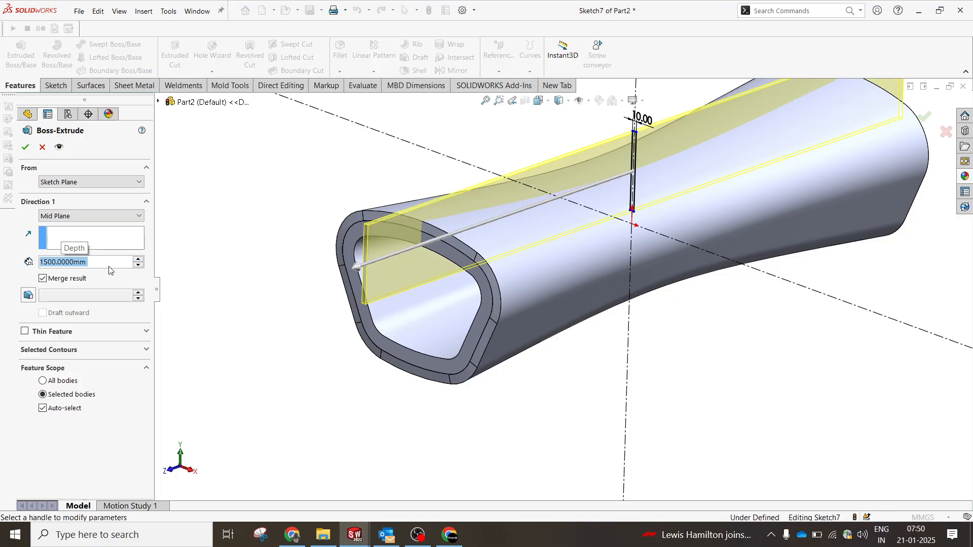
click(69, 277)
click(26, 146)
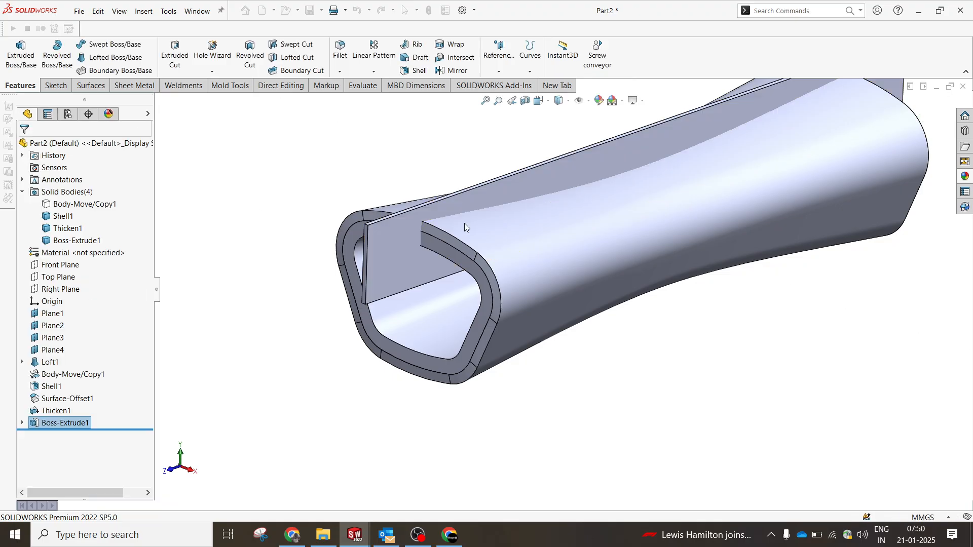
Edit the plate's sketch, raising the rectangle's lower edge to about 61 mm above the origin, and rebuild the extrusion
key(space)
click(410, 250)
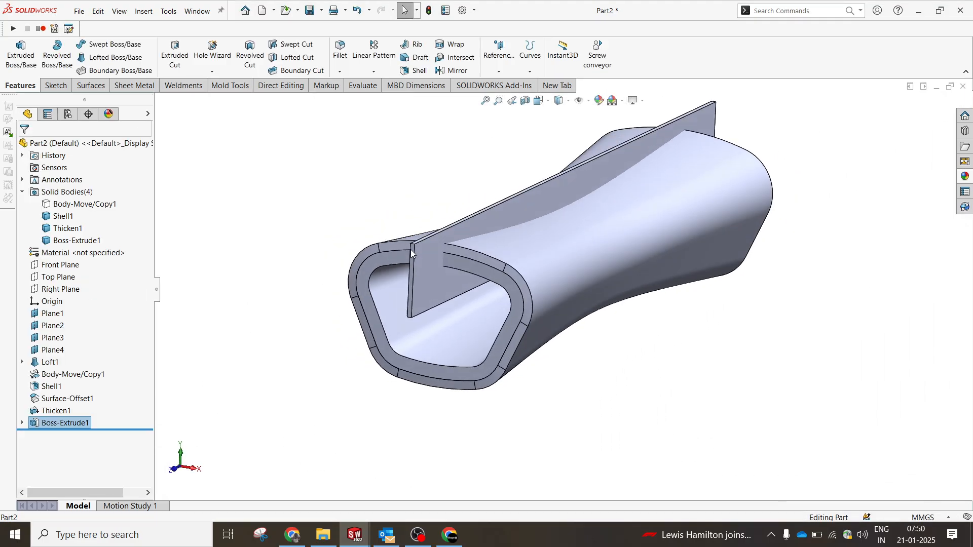
key(space)
click(463, 417)
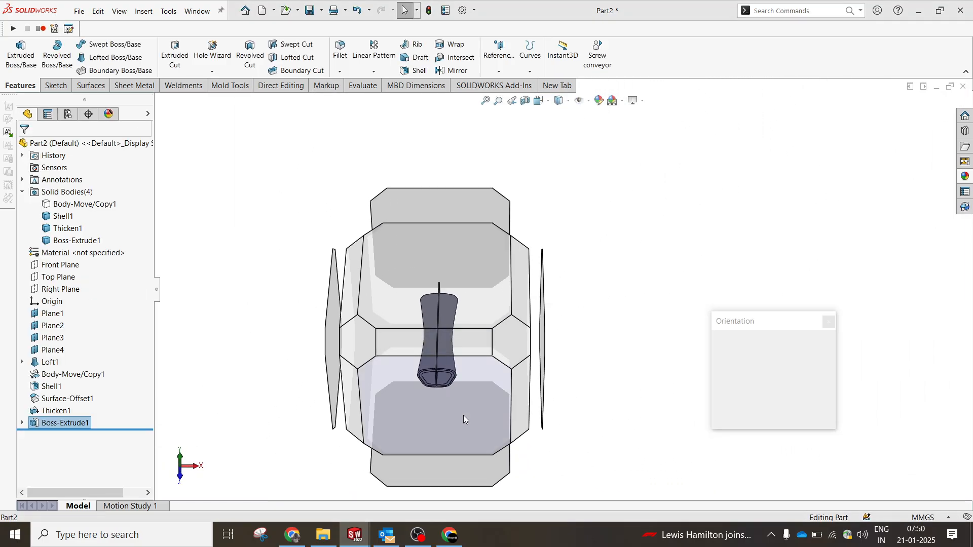
click(23, 422)
click(71, 435)
click(73, 407)
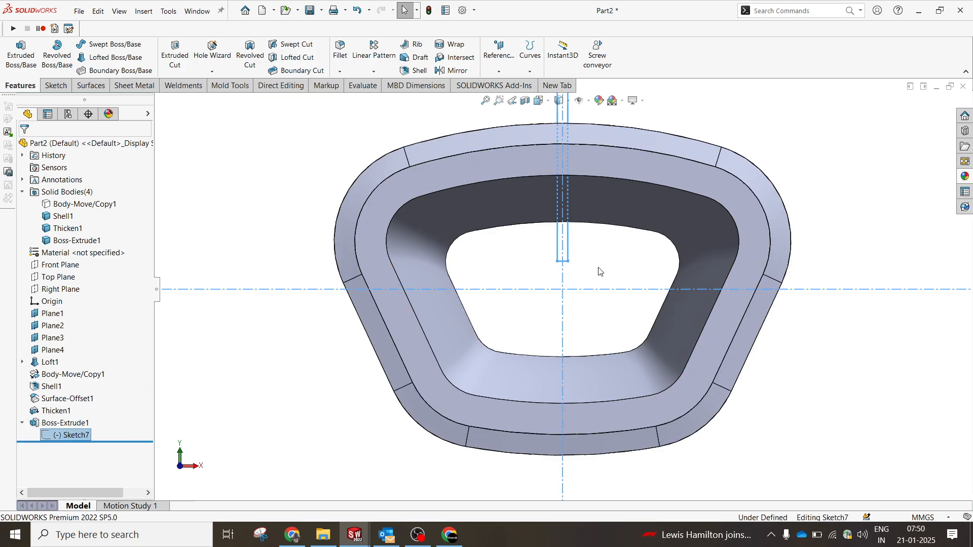
drag(566, 264, 578, 229)
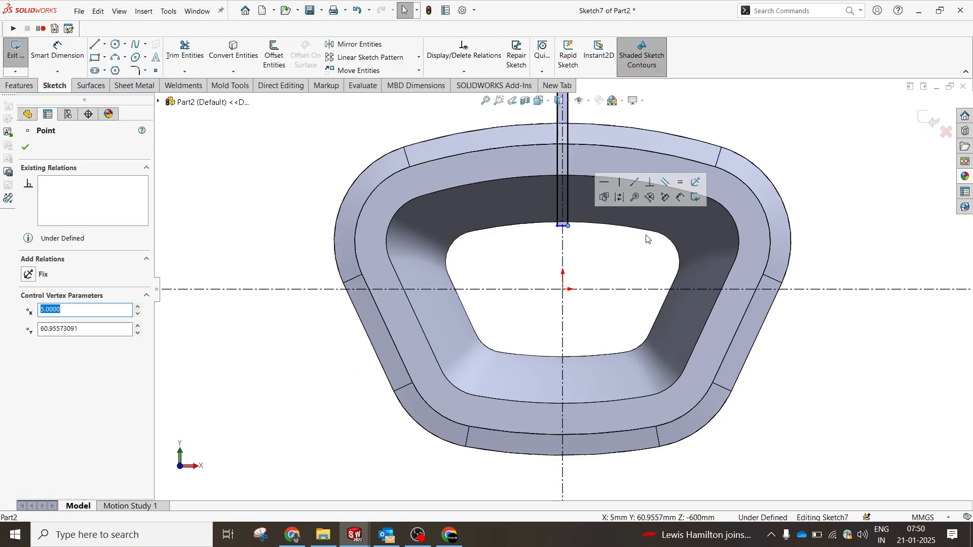
click(935, 125)
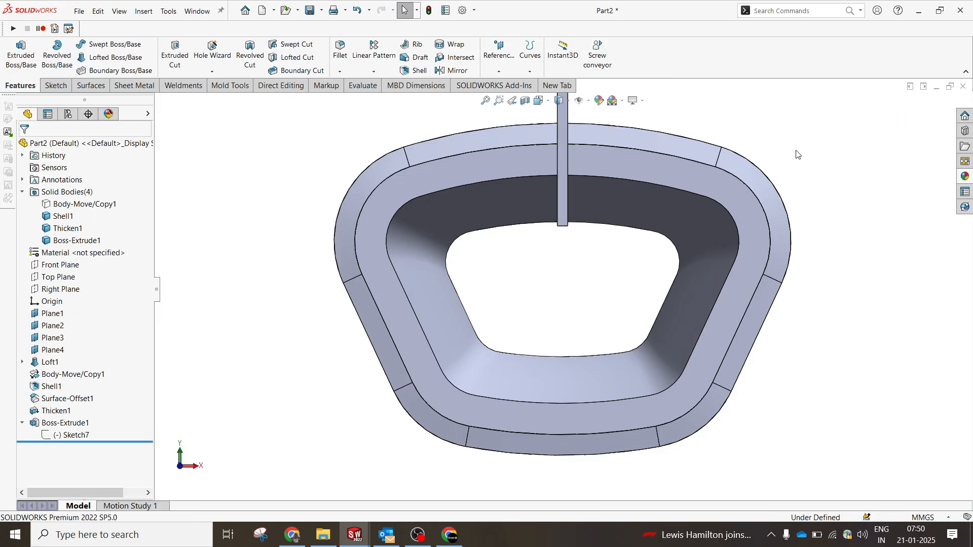
Change the plate's mid-plane extrusion depth to 1400 mm
scroll(643, 269, up, 2)
mouse_move(734, 321)
middle_down()
mouse_move(729, 306)
mouse_move(726, 327)
middle_up()
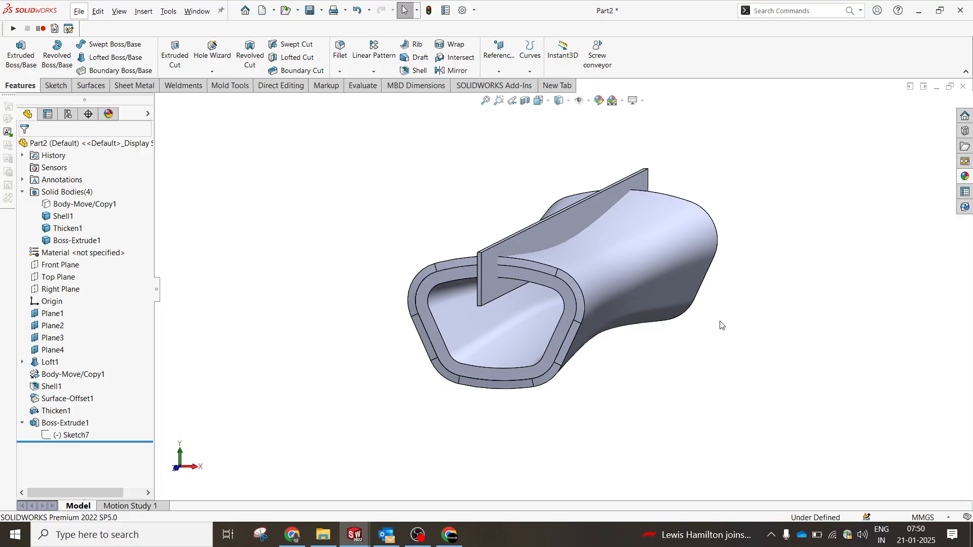
click(542, 237)
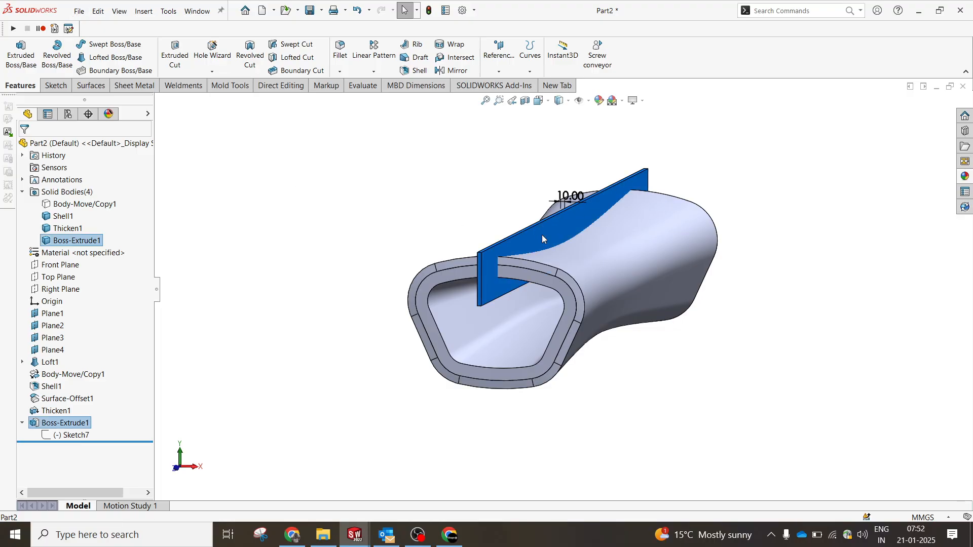
click(504, 242)
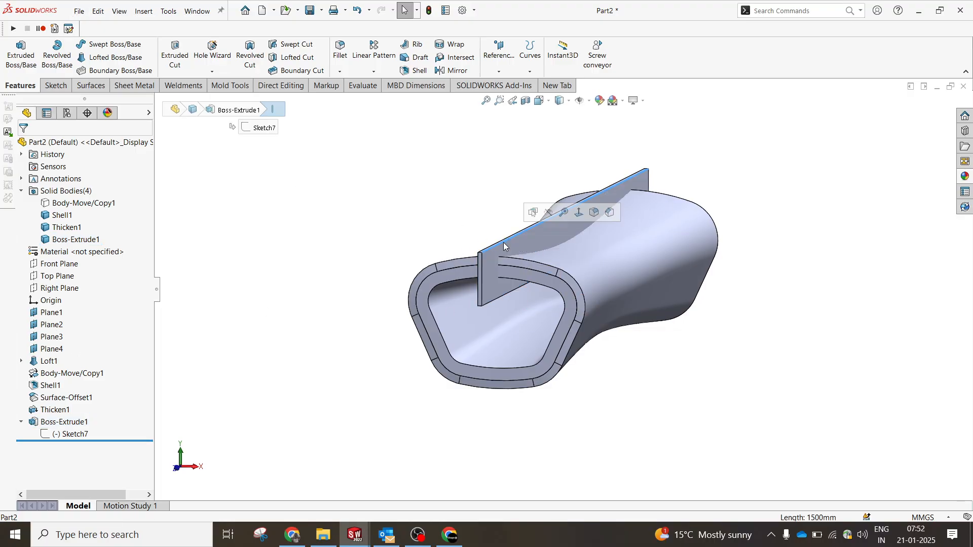
click(513, 253)
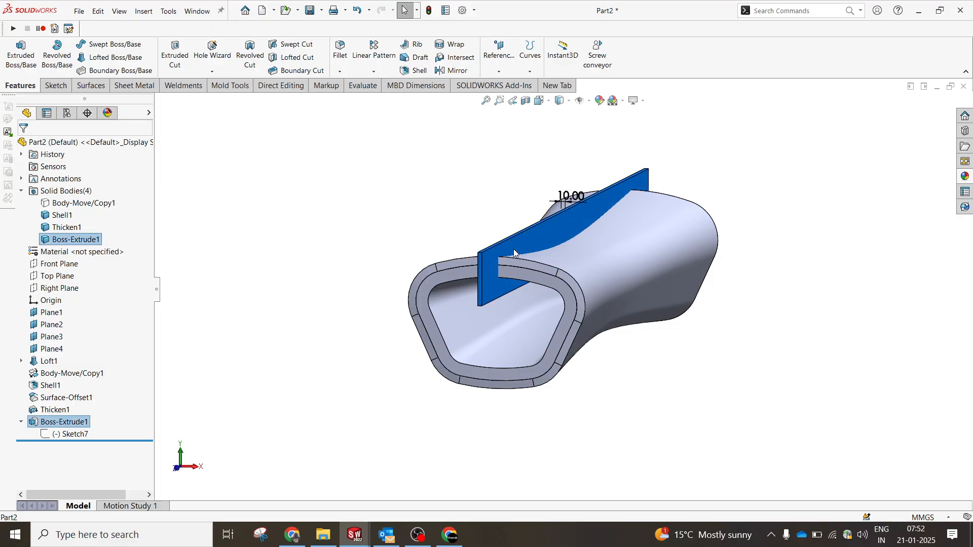
click(45, 425)
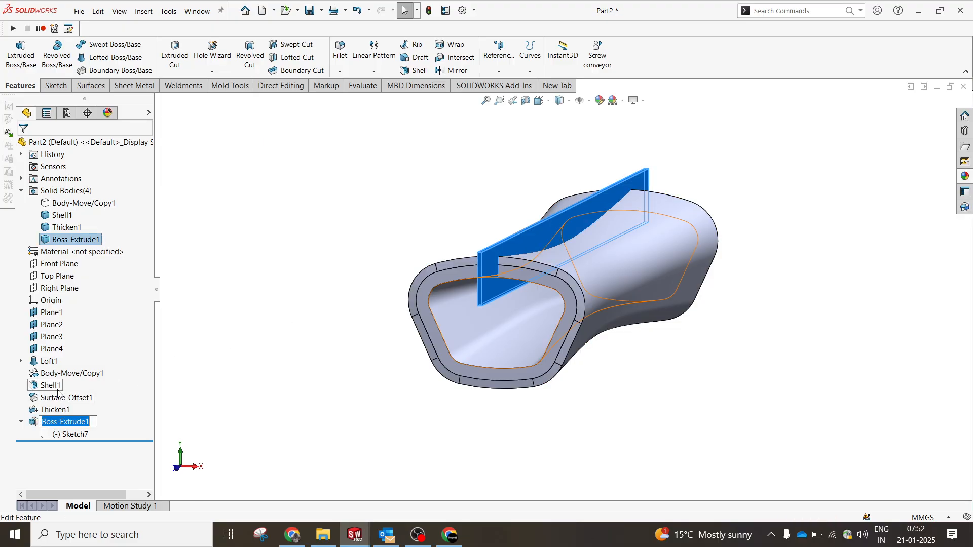
click(120, 416)
right_click(82, 425)
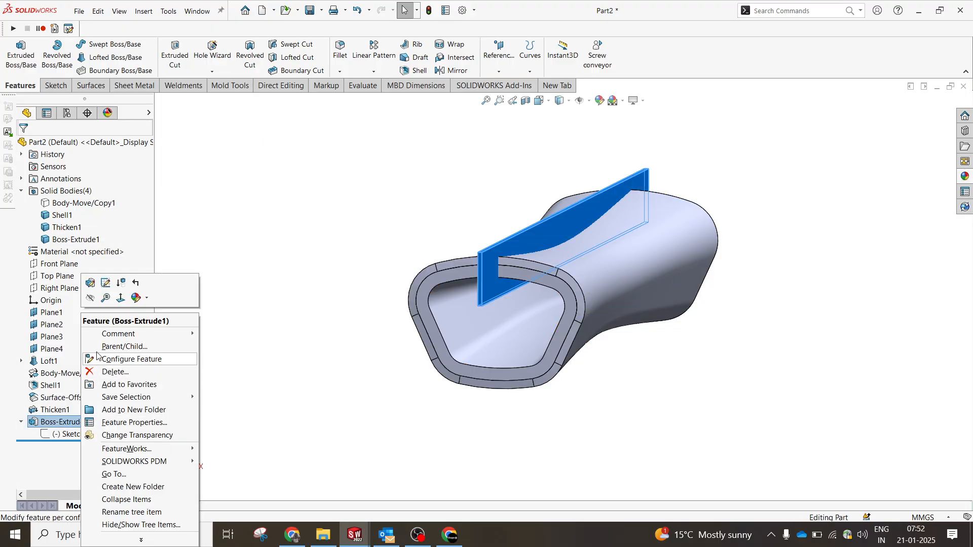
click(95, 287)
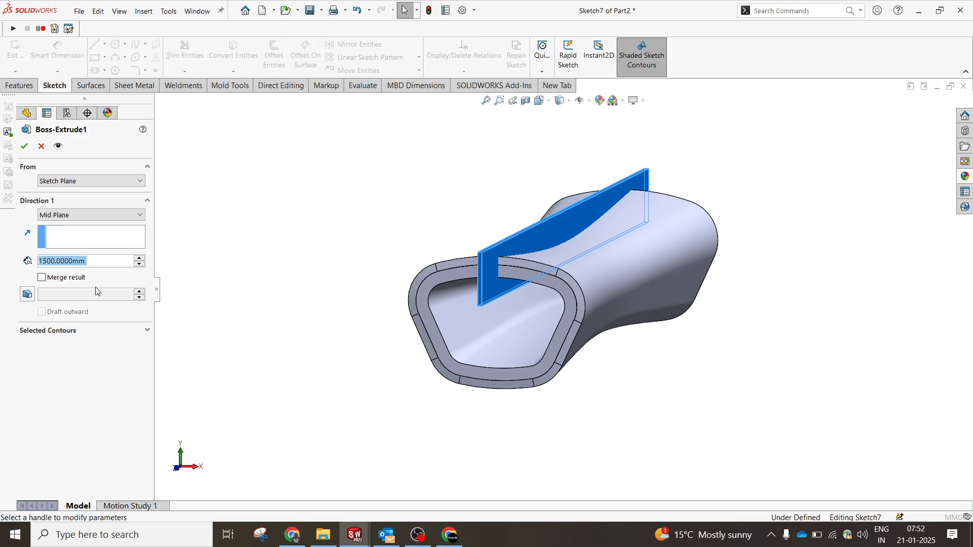
text(1400)
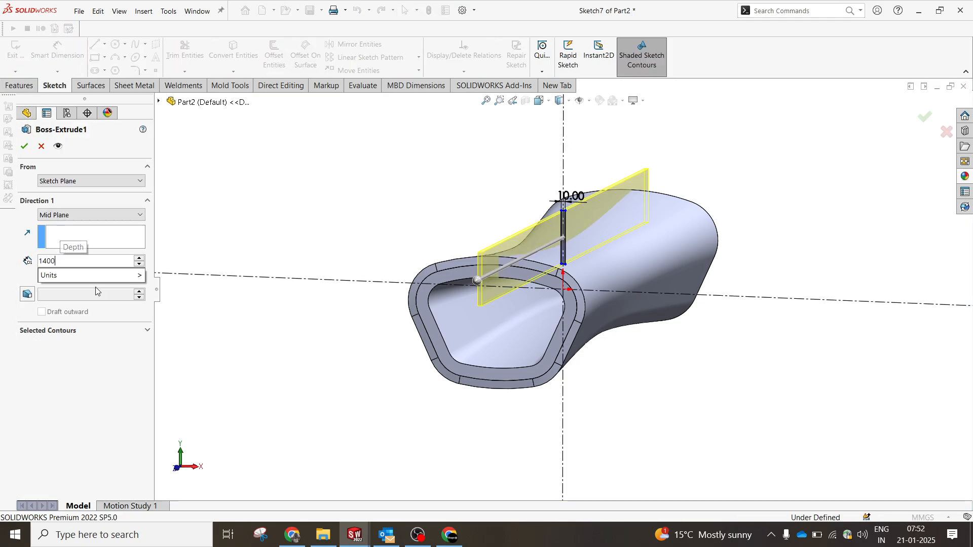
key(Return)
click(24, 146)
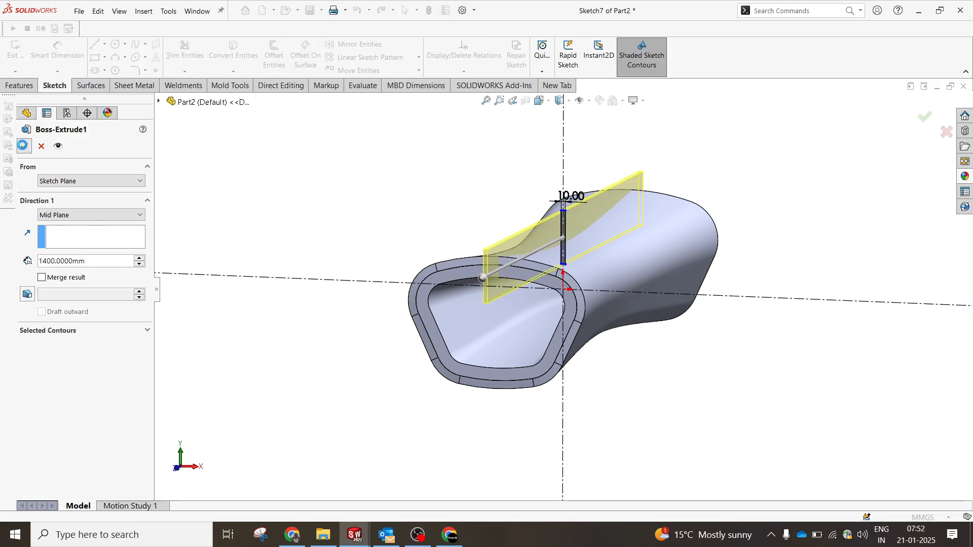
Set up a 50 mm offset Move Face on the eight end faces of the thickened outer layer at the tube's near end
middle_drag(504, 269, 466, 252)
click(377, 201)
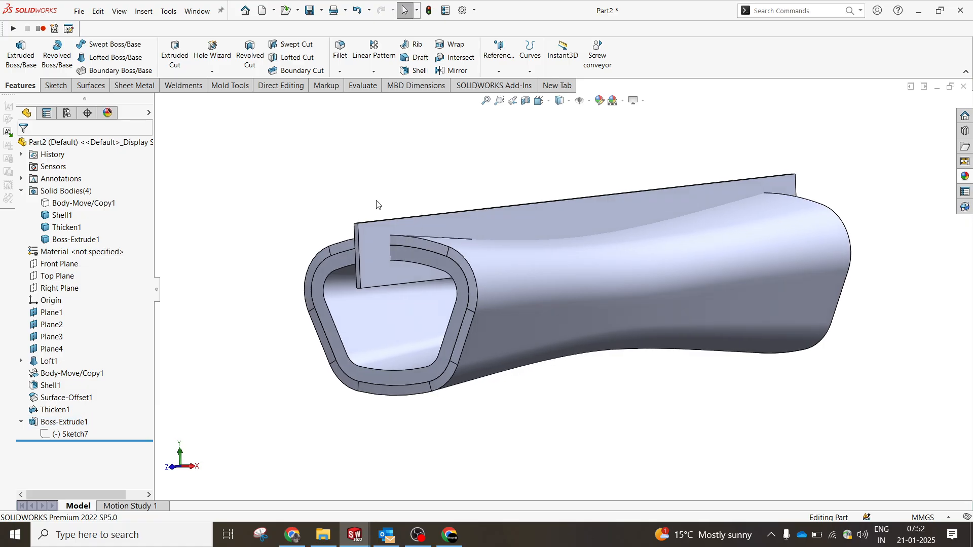
click(403, 245)
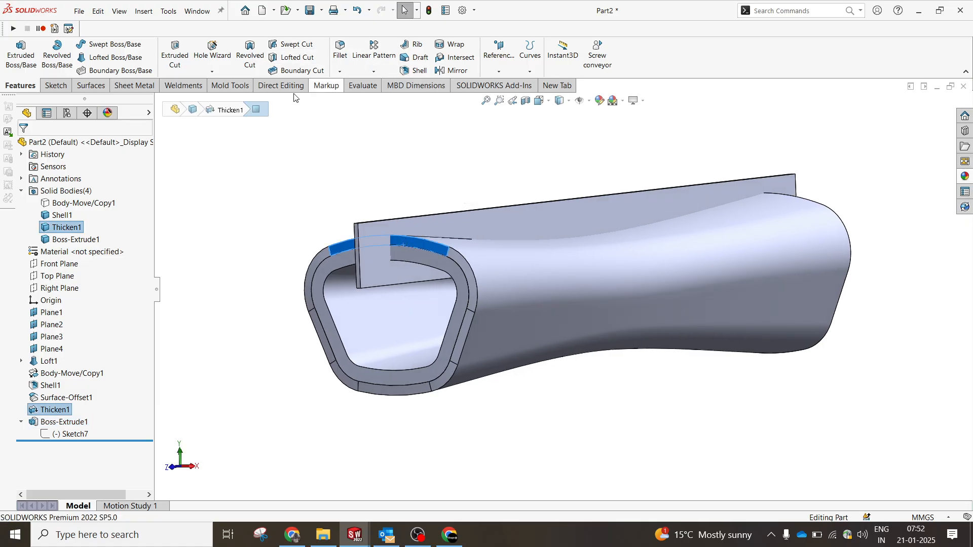
click(257, 86)
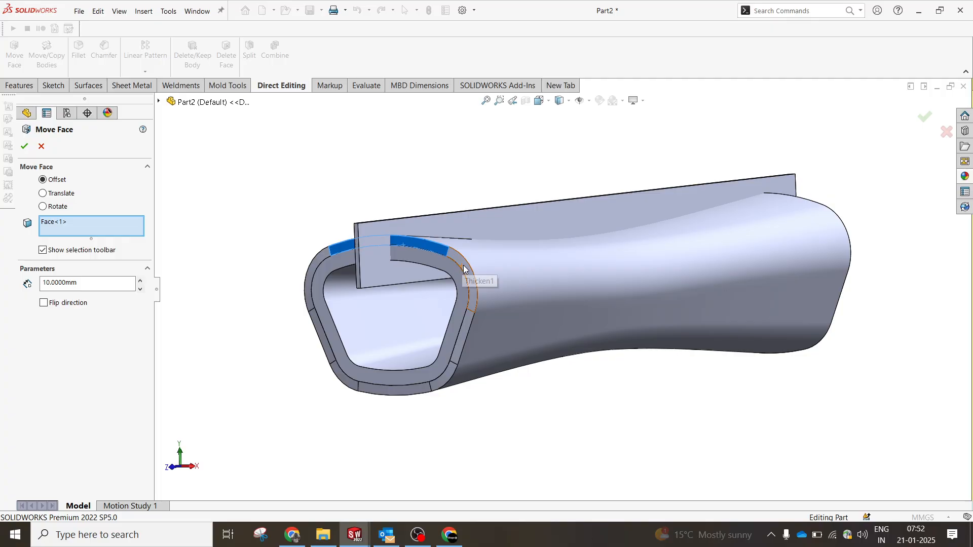
click(468, 332)
click(467, 326)
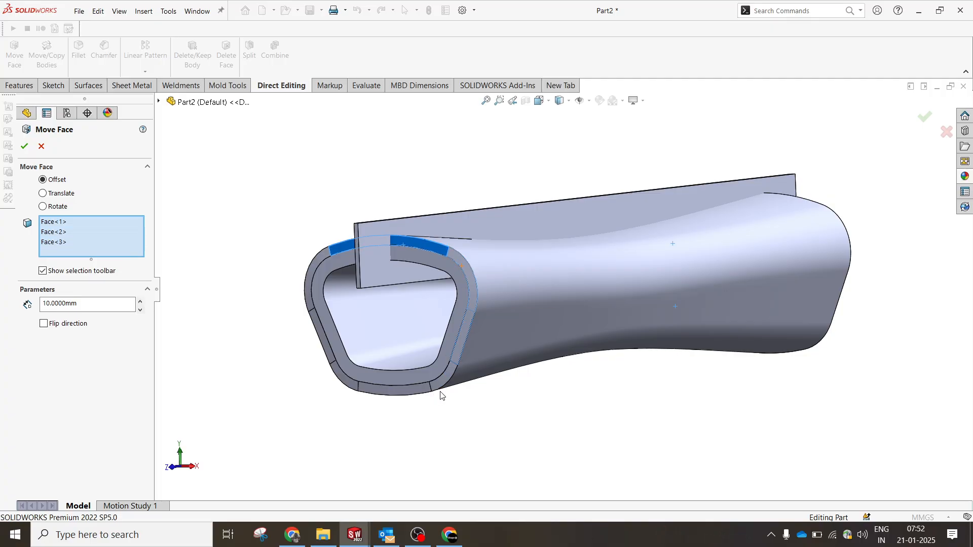
click(352, 378)
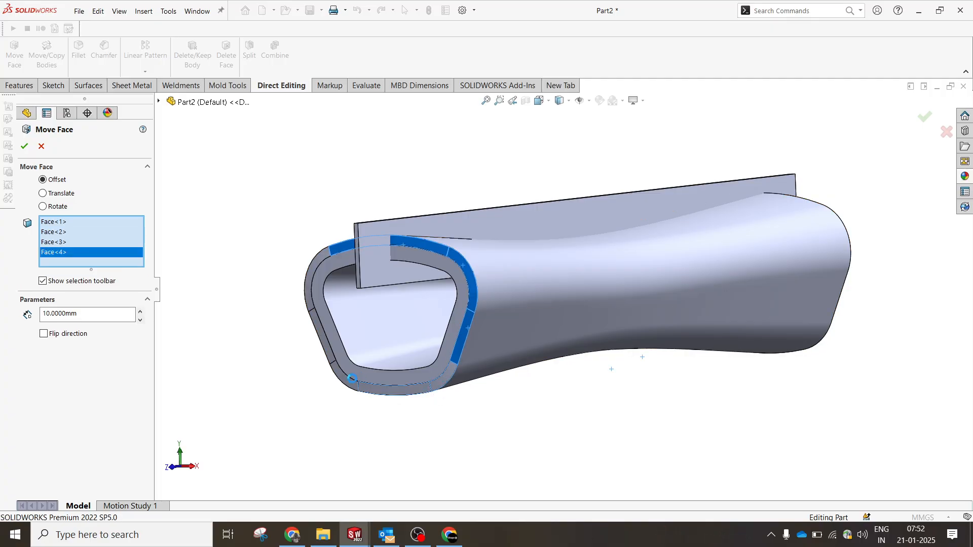
click(349, 381)
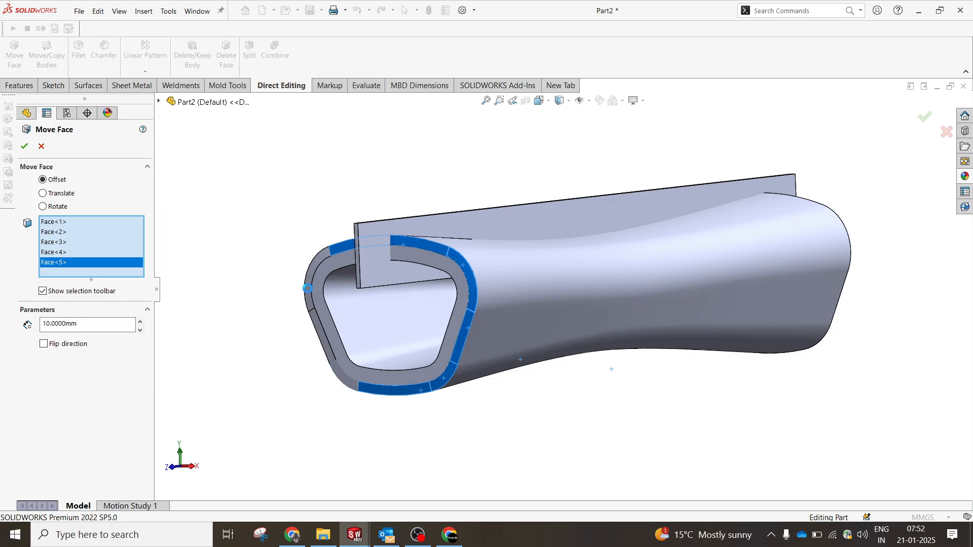
click(306, 287)
click(306, 293)
click(339, 293)
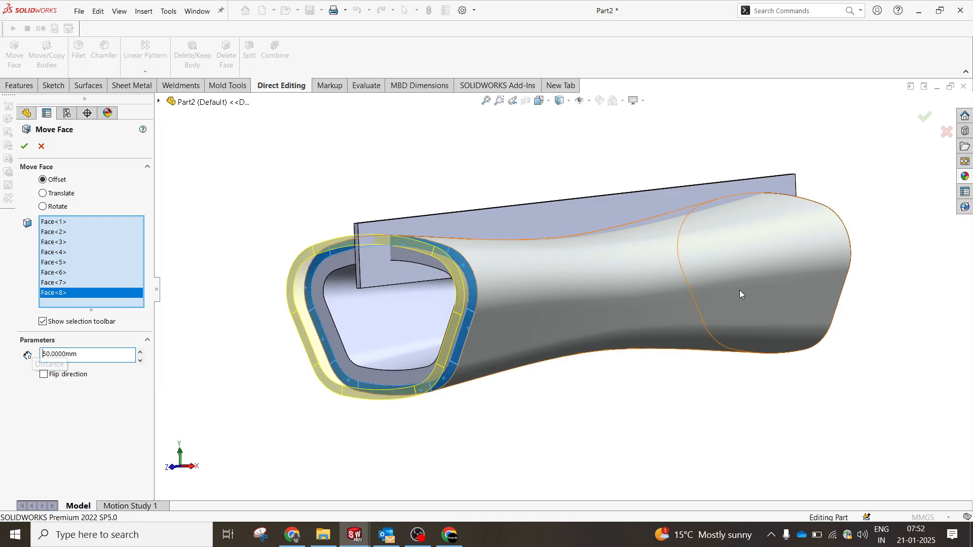
Add the eight end faces at the outer layer's far end to the Move Face selection and apply the 50 mm offset at both ends
middle_drag(719, 284, 465, 285)
scroll(778, 268, down, 5)
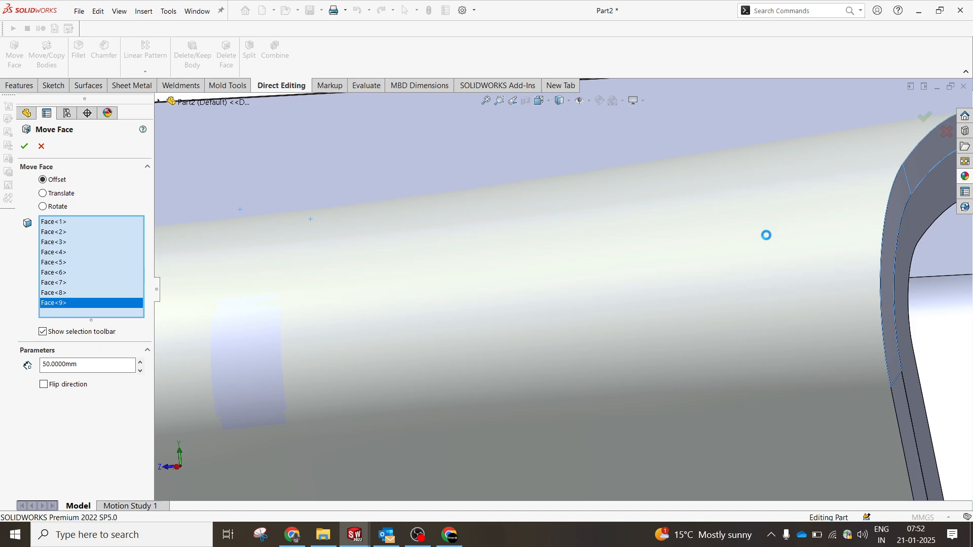
scroll(765, 240, up, 6)
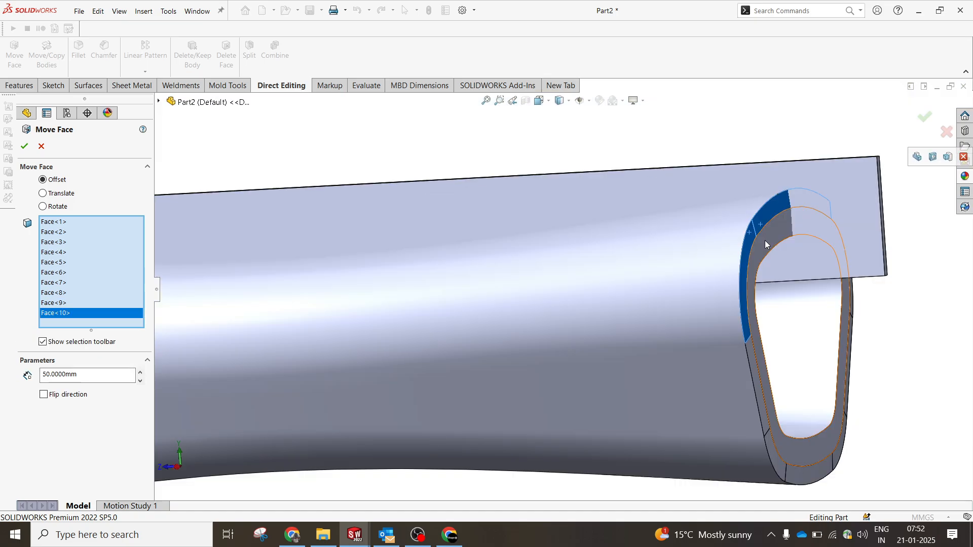
middle_drag(733, 319, 626, 282)
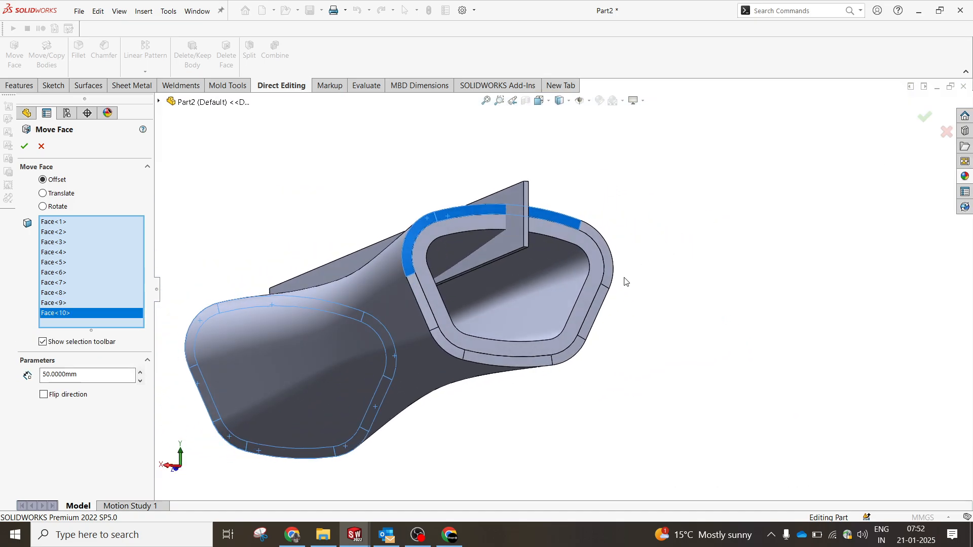
click(605, 243)
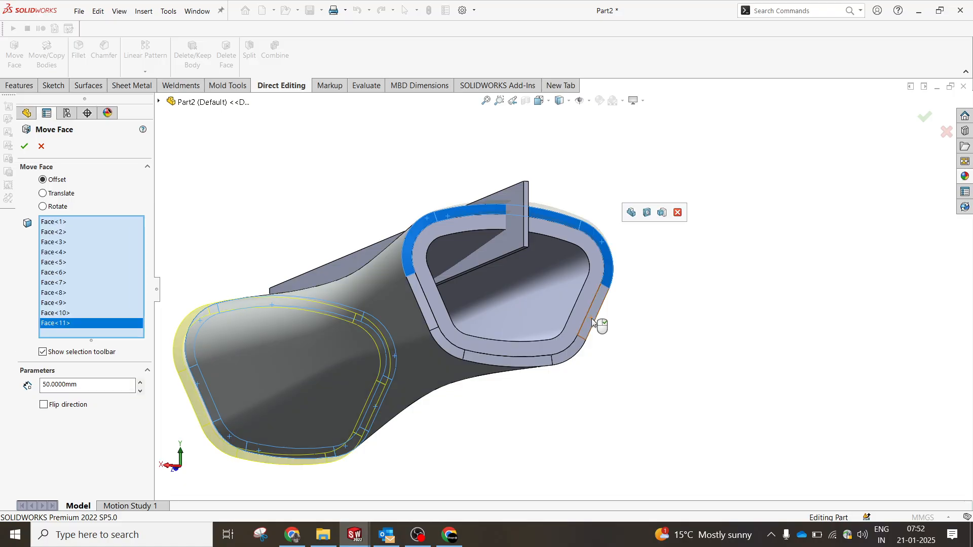
click(577, 353)
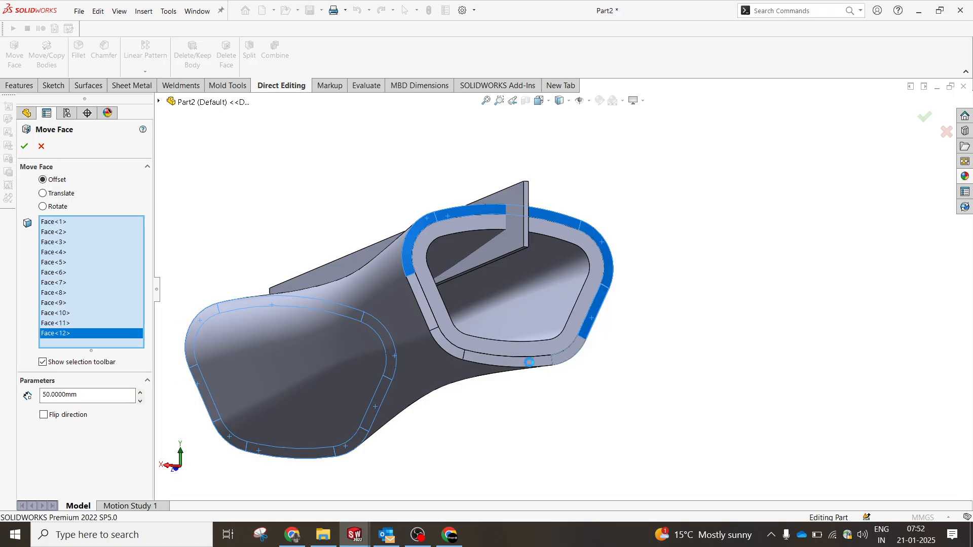
click(434, 352)
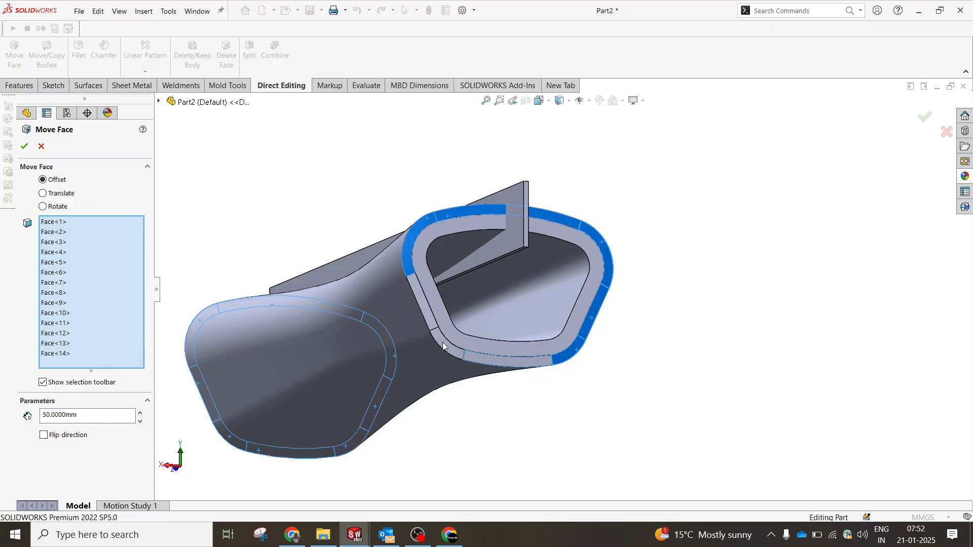
click(426, 312)
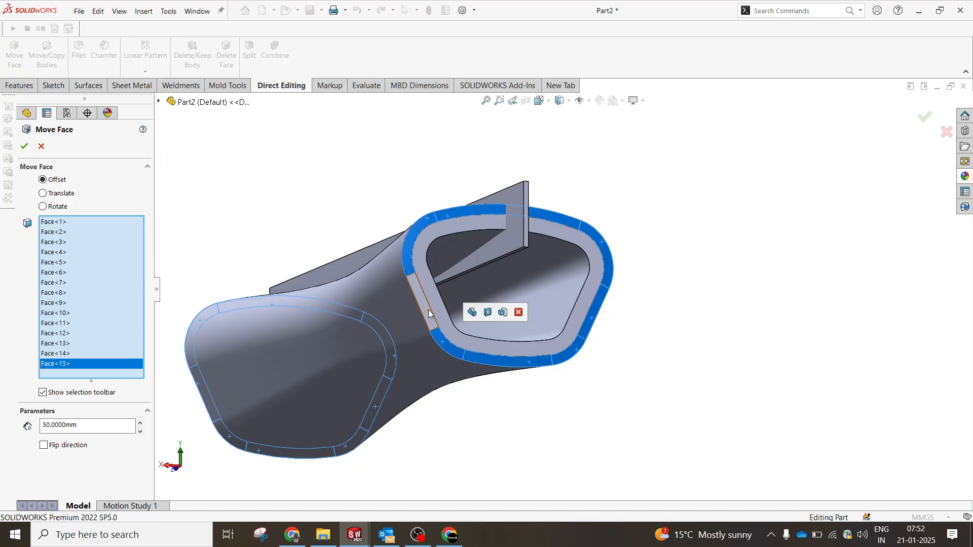
click(473, 365)
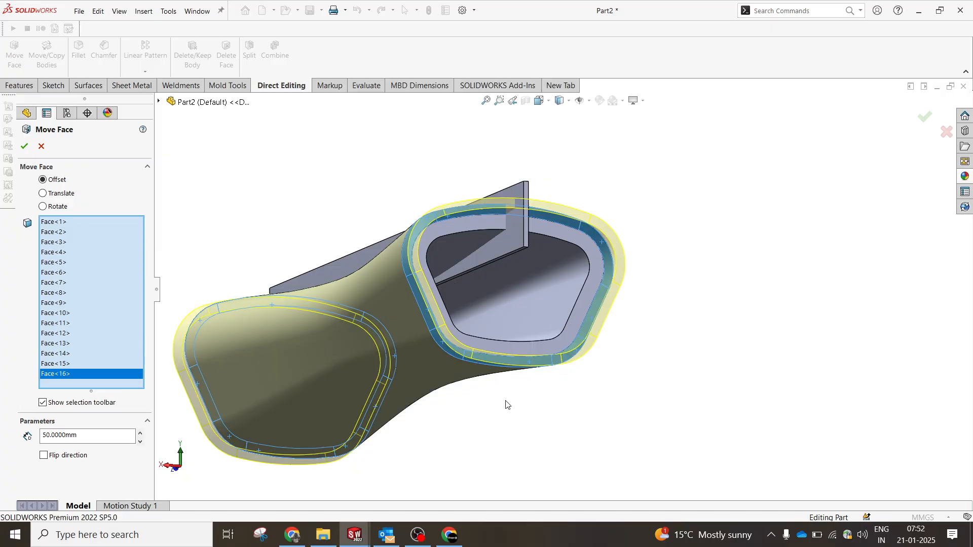
middle_drag(506, 403, 569, 428)
scroll(697, 343, up, 5)
scroll(339, 313, down, 2)
middle_drag(413, 305, 434, 313)
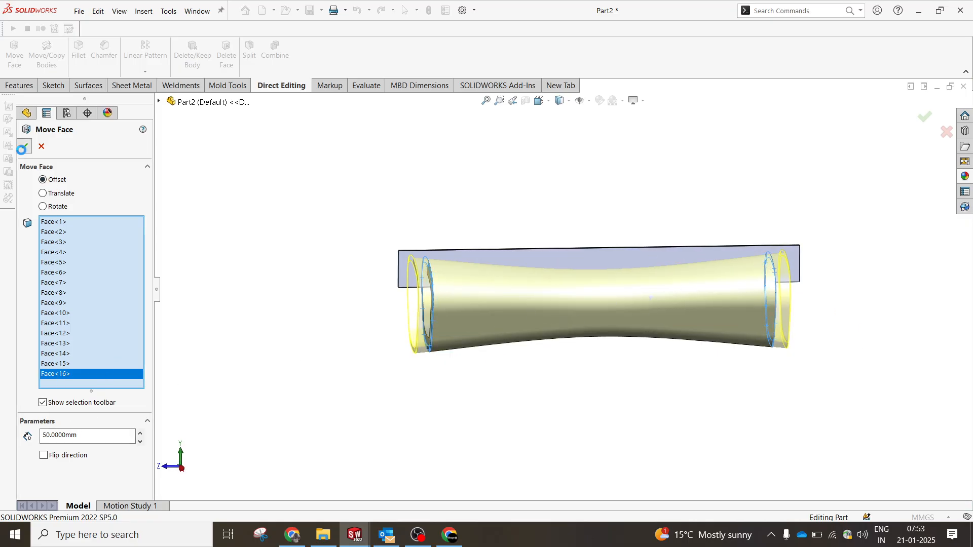
key(Return)
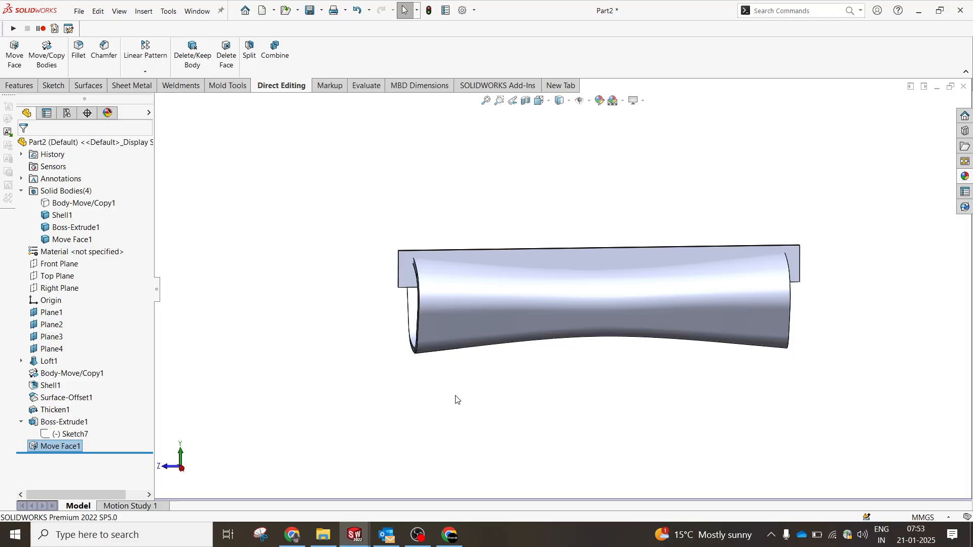
middle_drag(456, 397, 489, 409)
scroll(488, 279, down, 4)
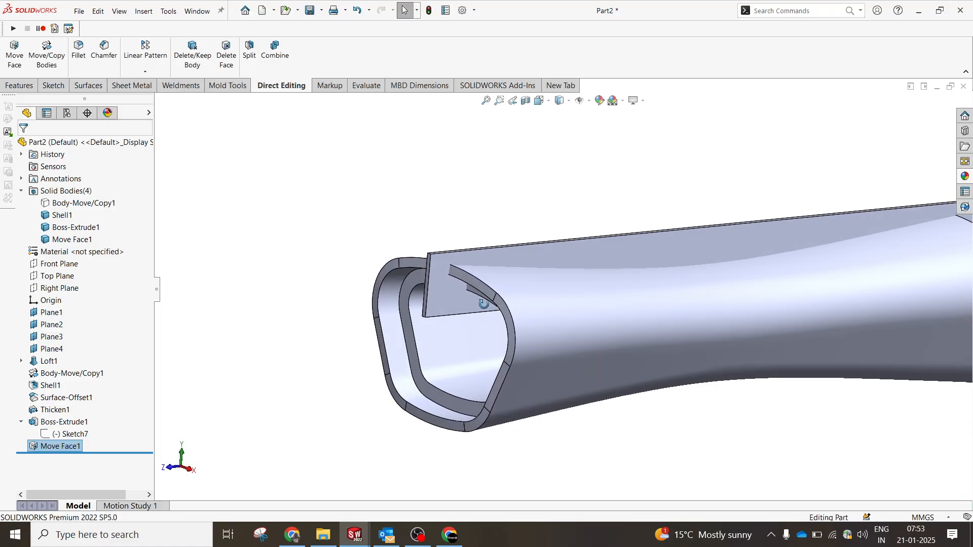
middle_drag(482, 303, 497, 311)
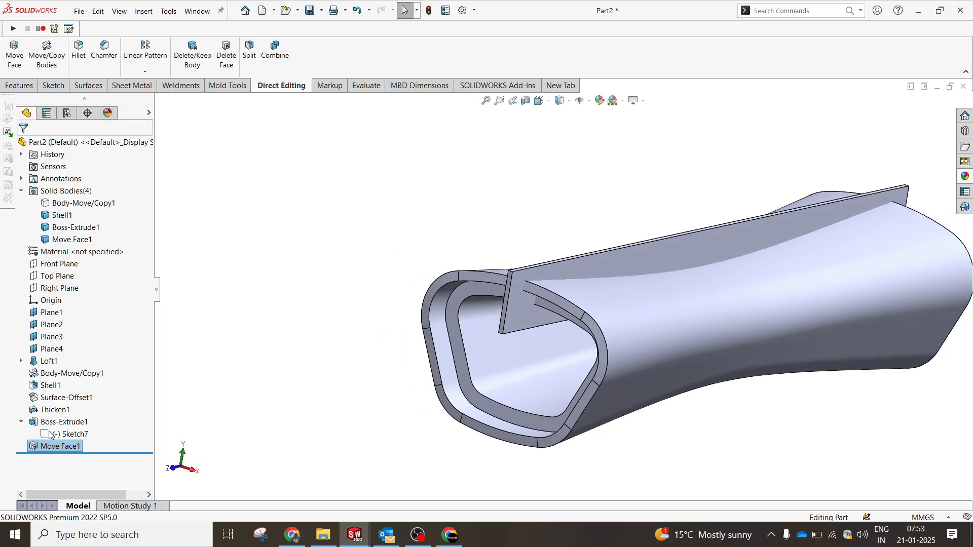
click(21, 422)
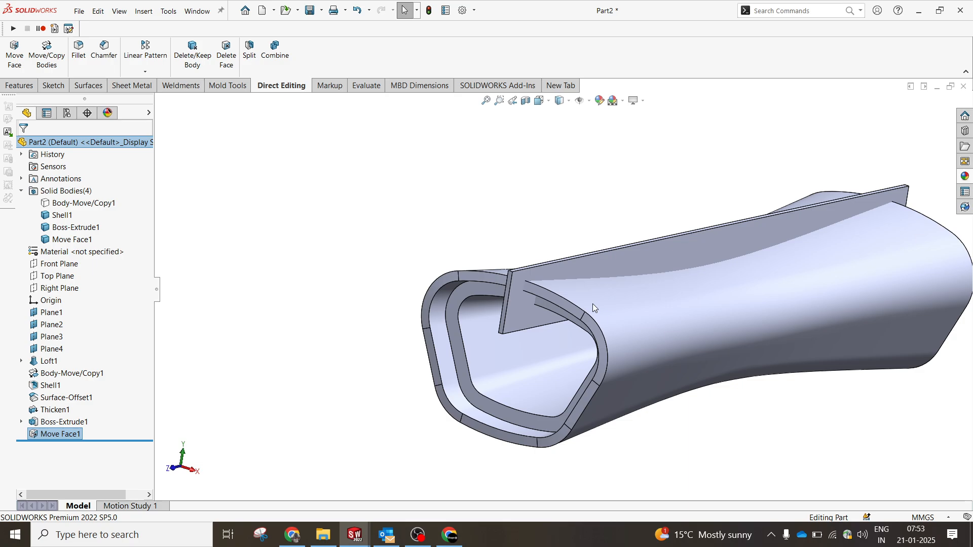
click(145, 72)
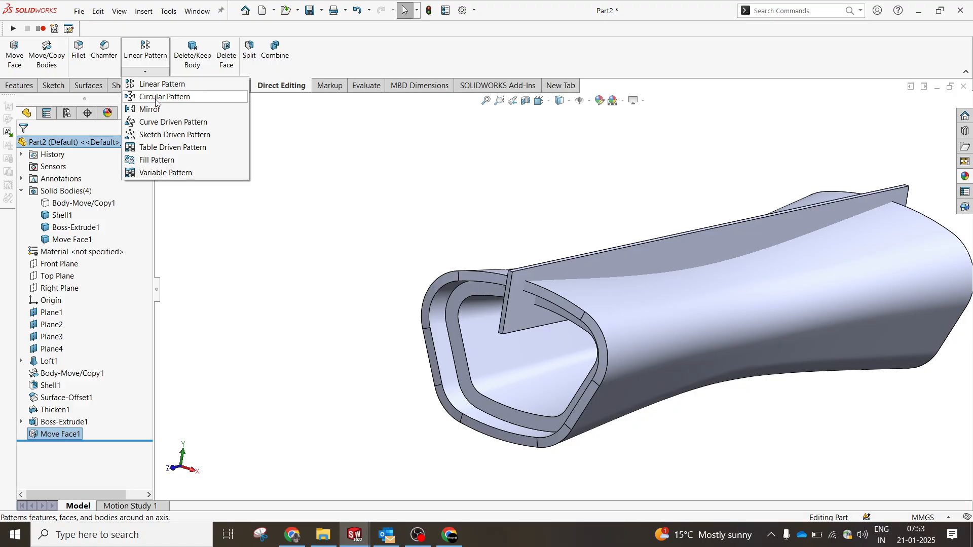
click(157, 122)
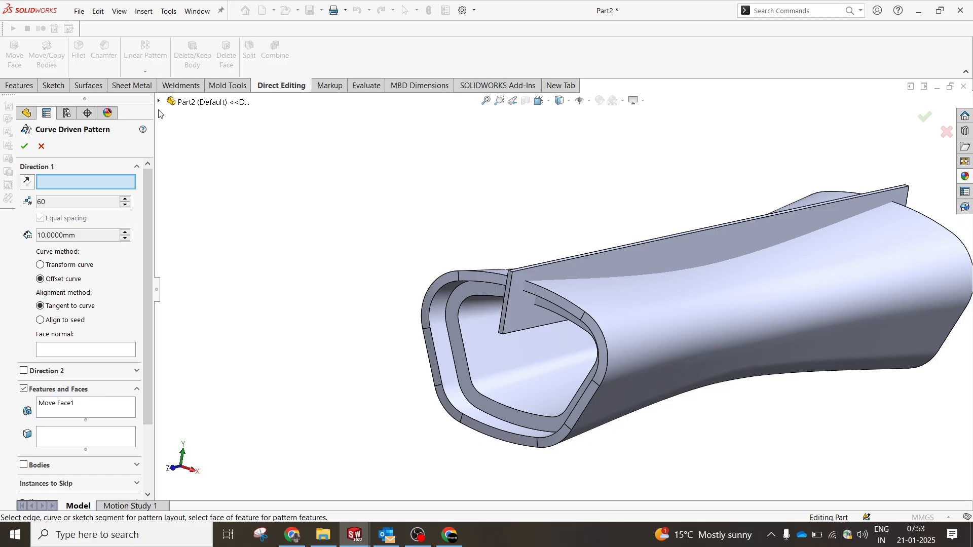
click(42, 146)
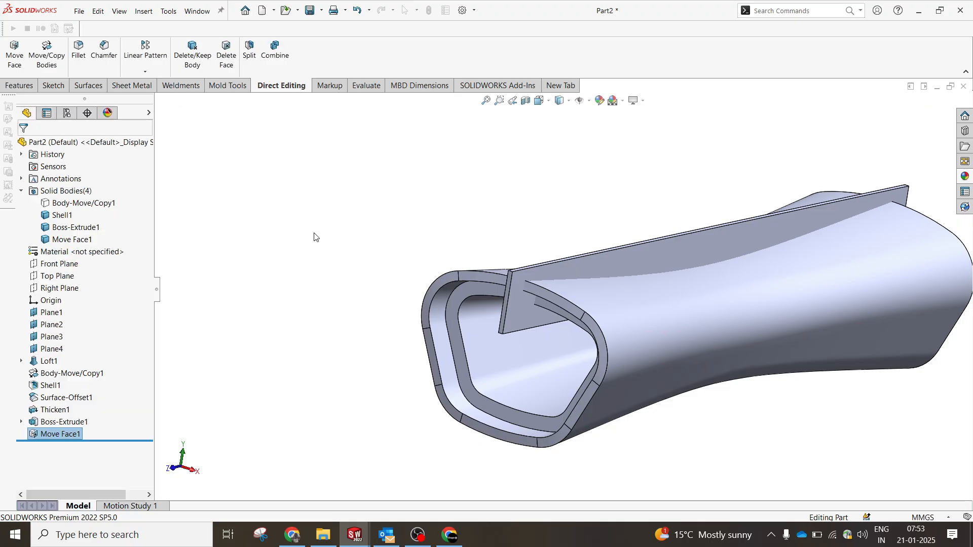
Sketch on Plane2 the closed intersection curve of that plane with the outer layer's outer face, and finish the sketch
click(56, 325)
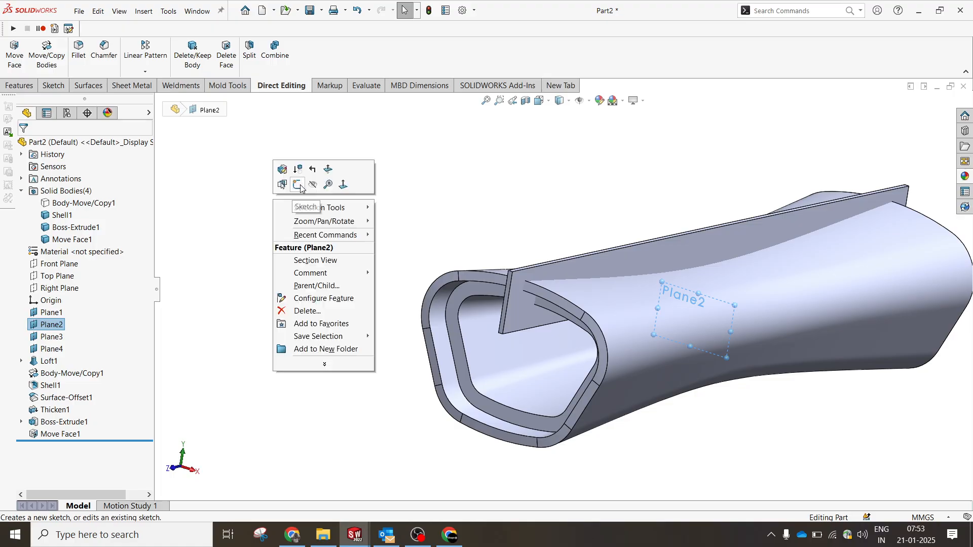
click(303, 197)
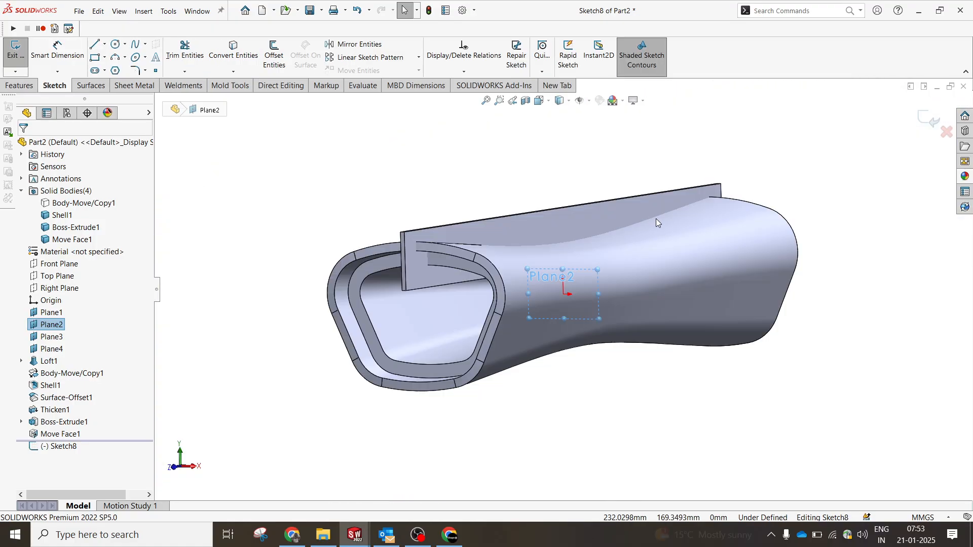
click(668, 269)
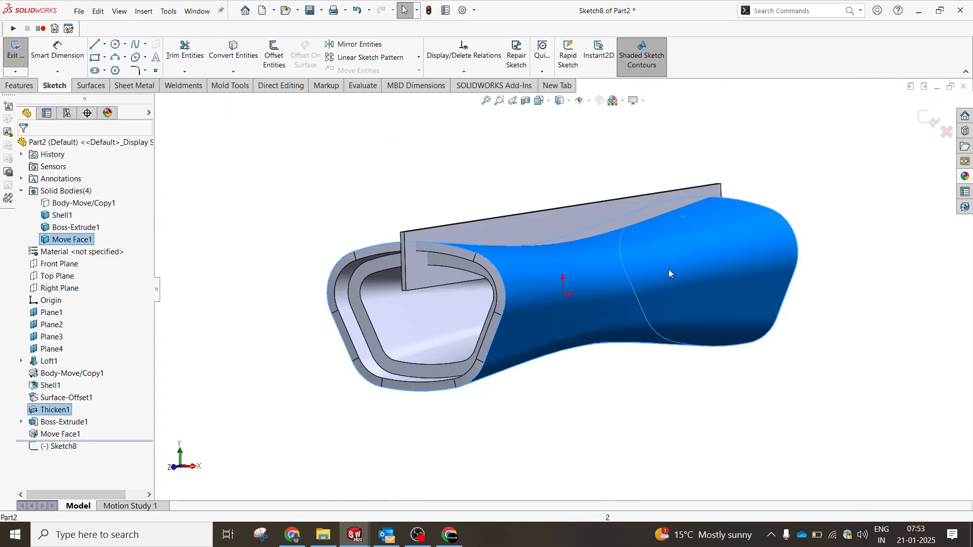
click(233, 71)
click(256, 104)
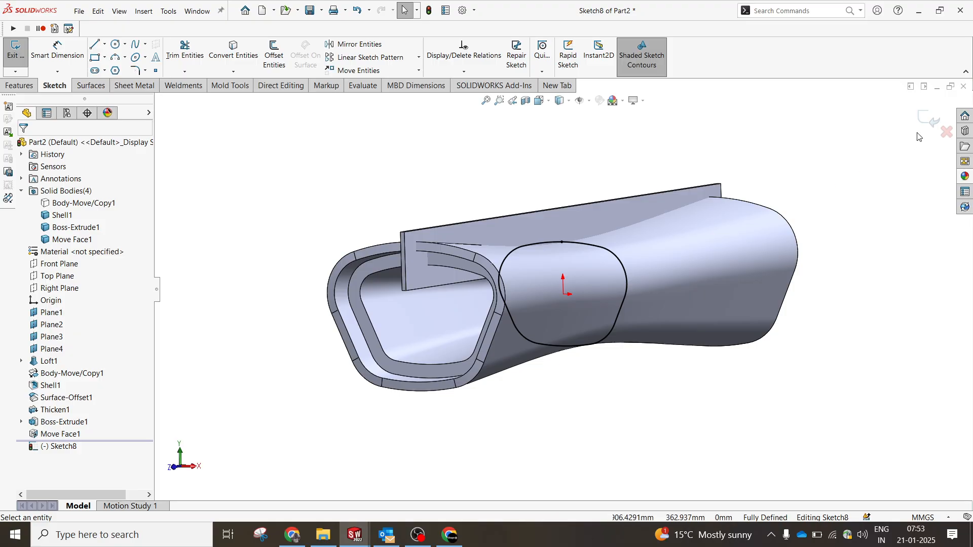
click(931, 119)
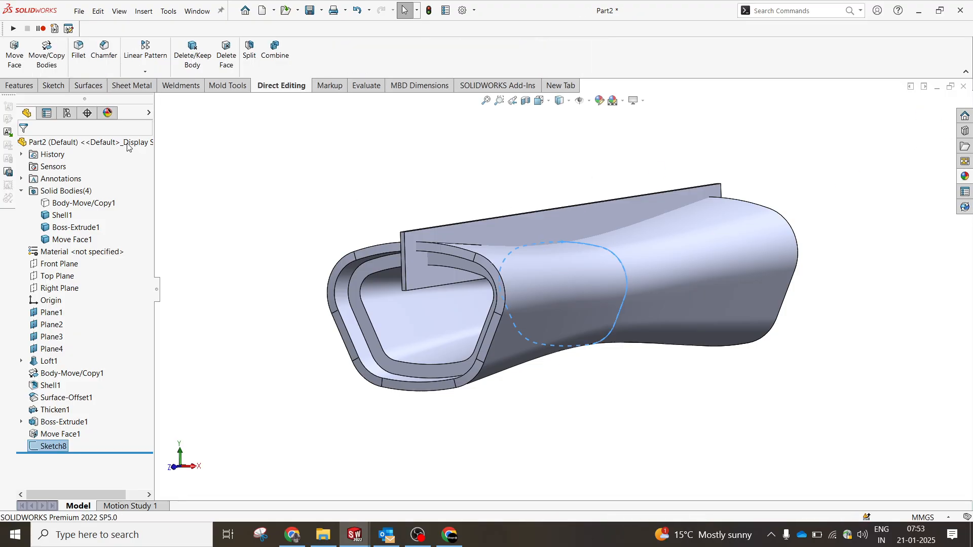
Create a curve driven pattern of the plate body along the intersection sketch, with 60 equally spaced instances, offset curve and tangent alignment
click(18, 86)
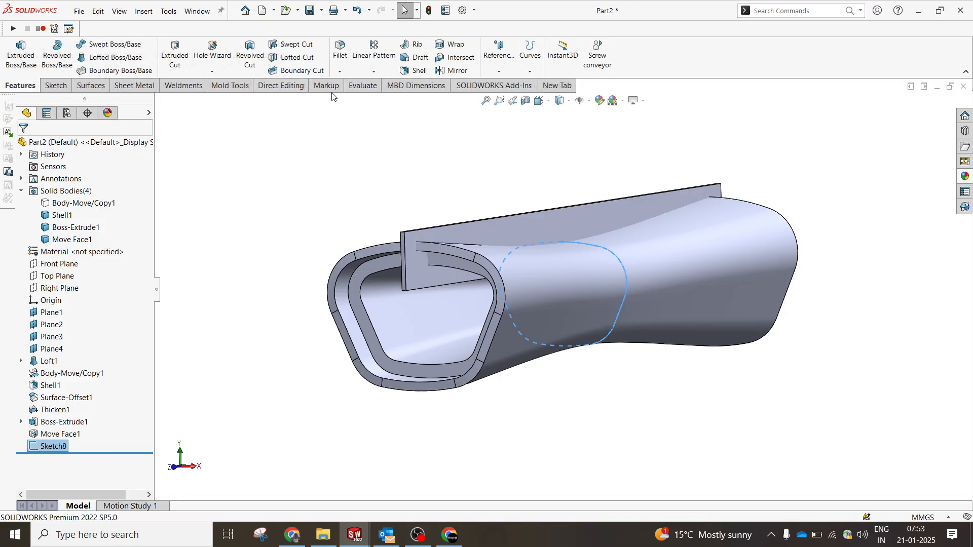
click(373, 71)
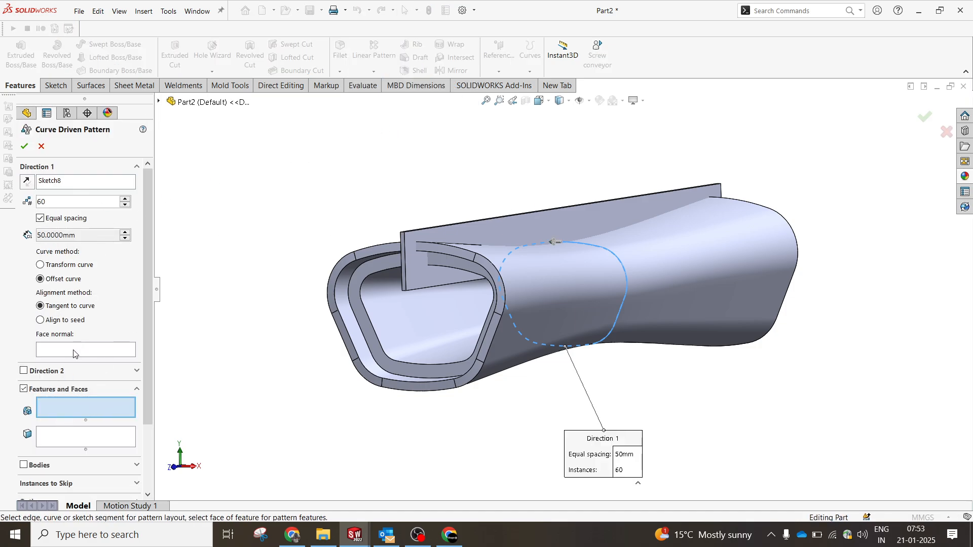
click(24, 464)
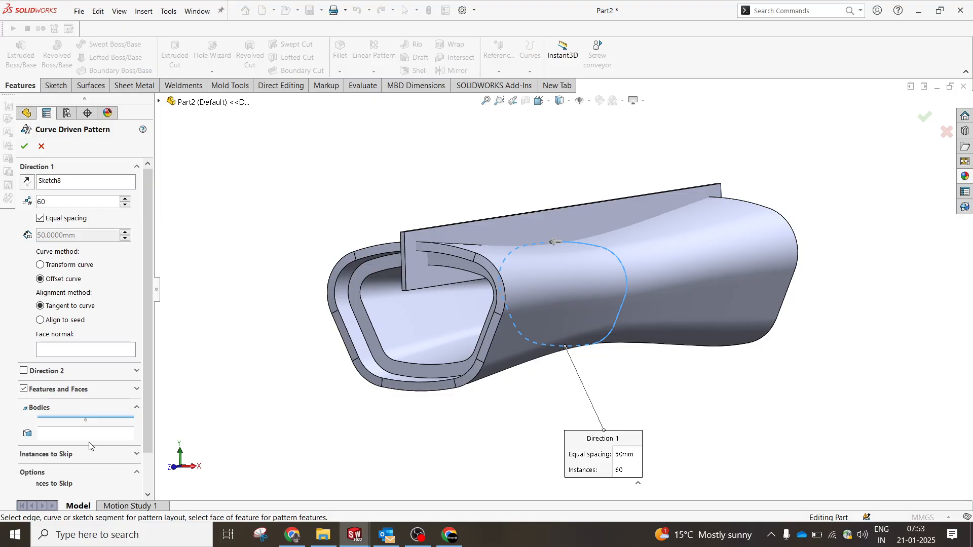
click(578, 226)
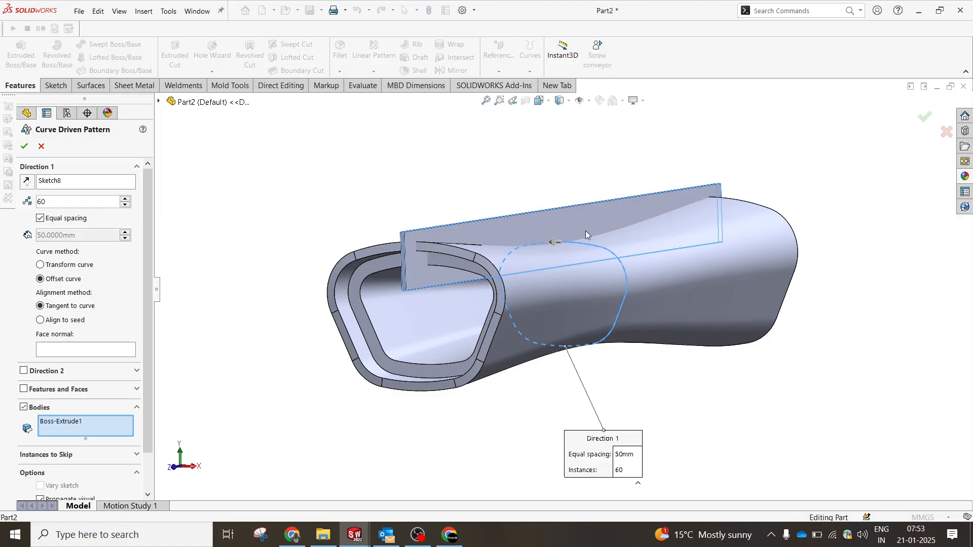
scroll(448, 256, down, 2)
middle_drag(449, 256, 507, 246)
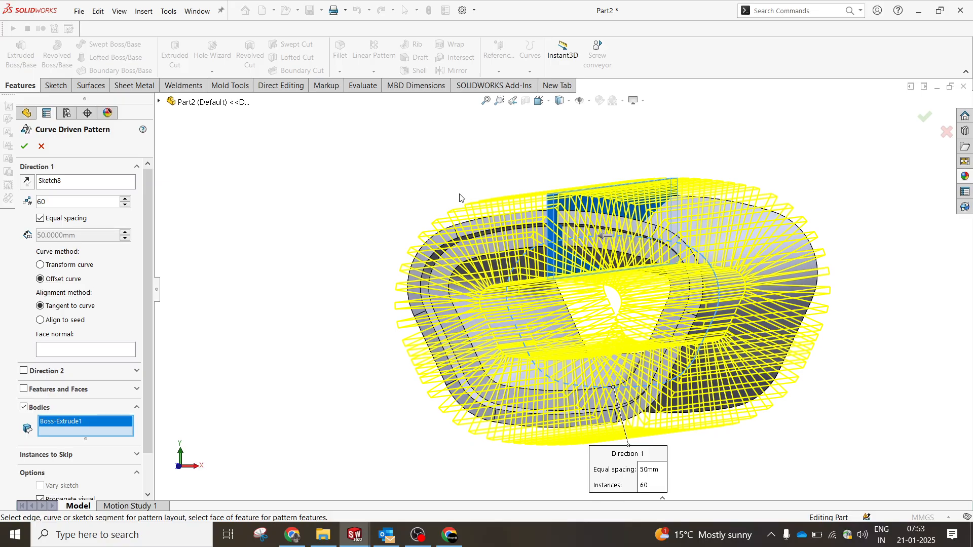
key(space)
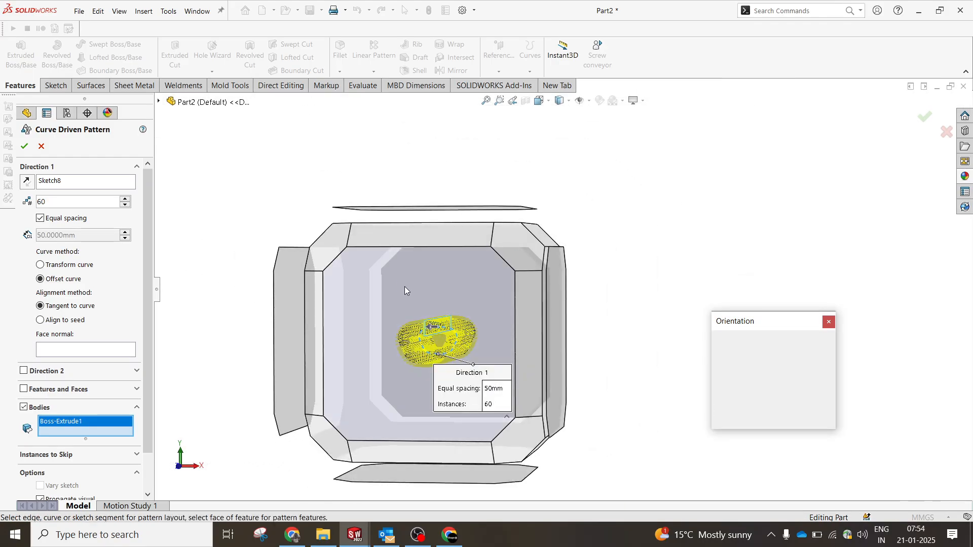
click(405, 287)
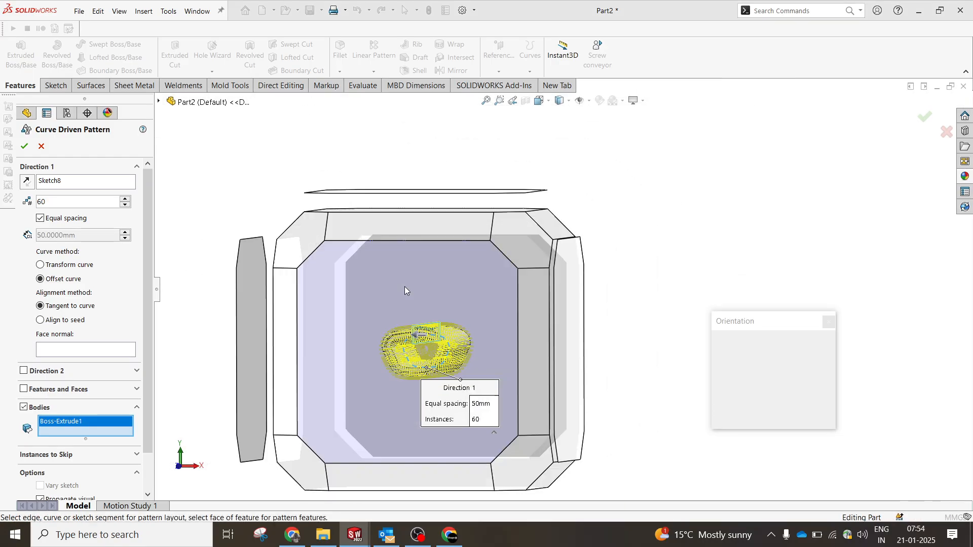
scroll(597, 276, down, 5)
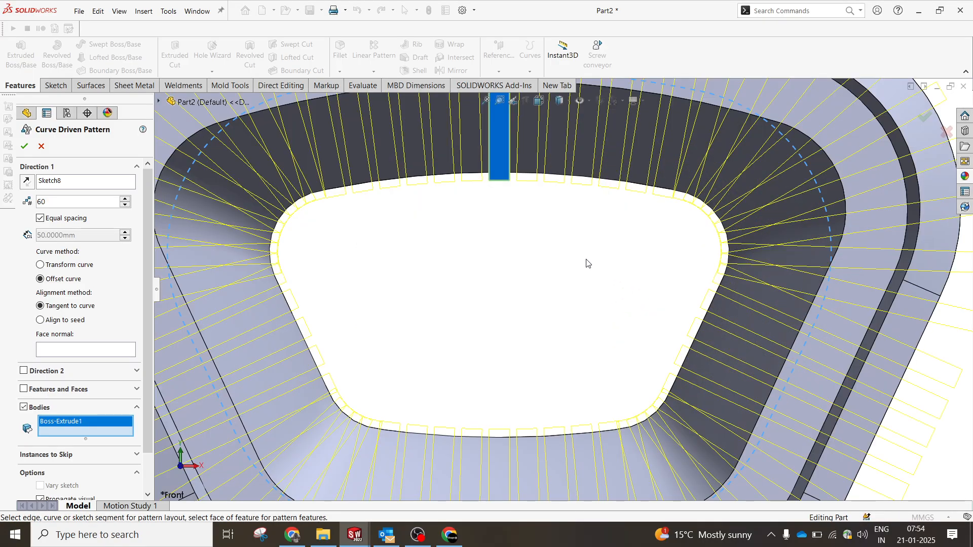
scroll(602, 284, up, 6)
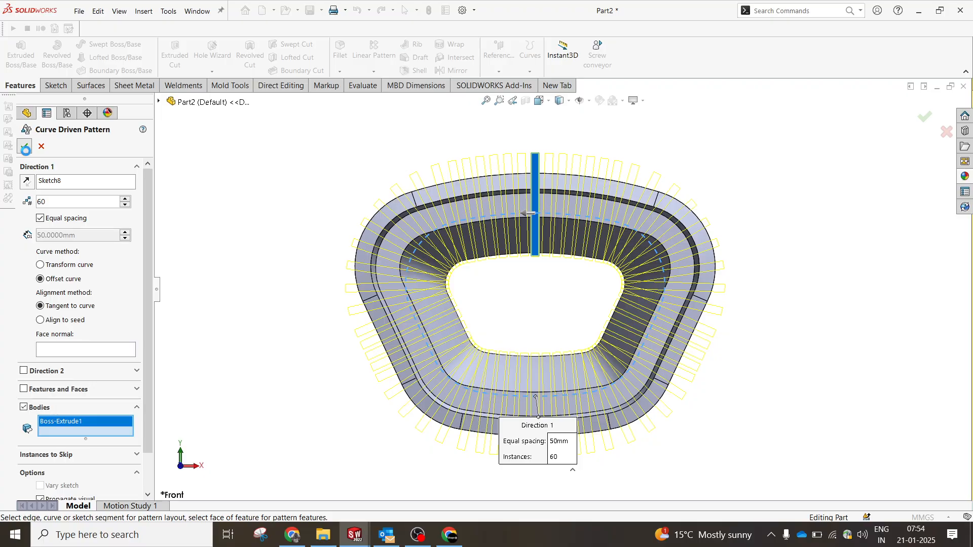
key(Return)
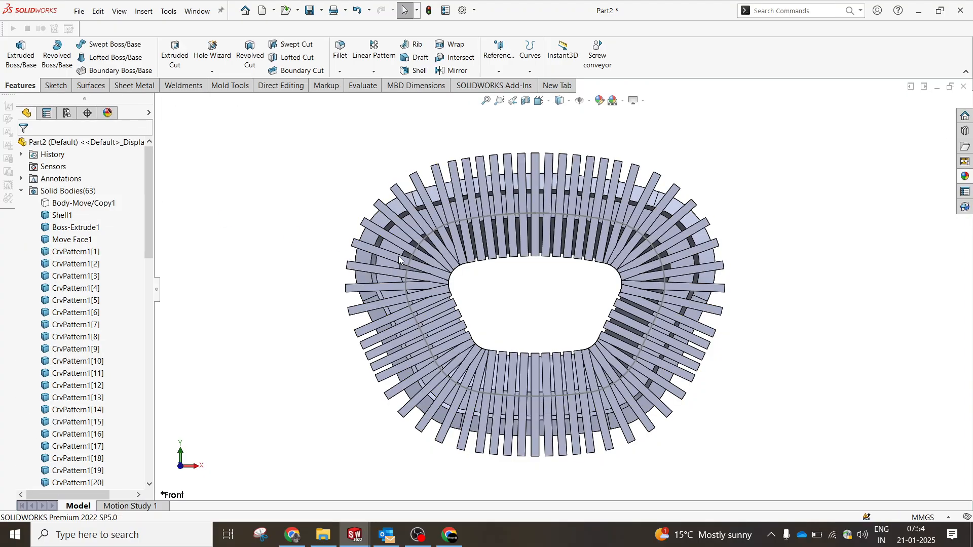
Examine how the patterned plates pass through the tube and outer layer, picking the outer layer's face between the plates
middle_drag(447, 267, 403, 296)
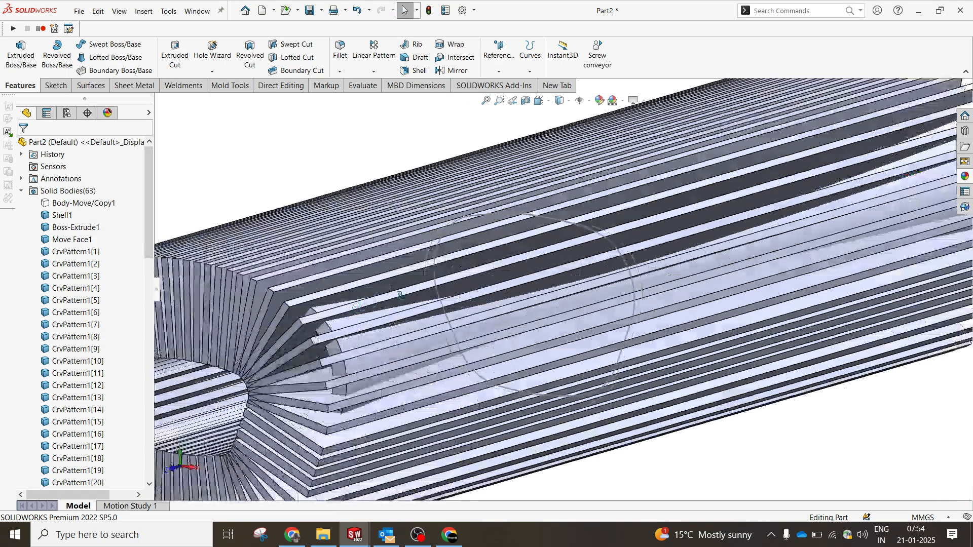
scroll(403, 296, up, 4)
scroll(564, 320, down, 3)
scroll(564, 319, down, 1)
middle_drag(564, 319, 586, 296)
click(555, 317)
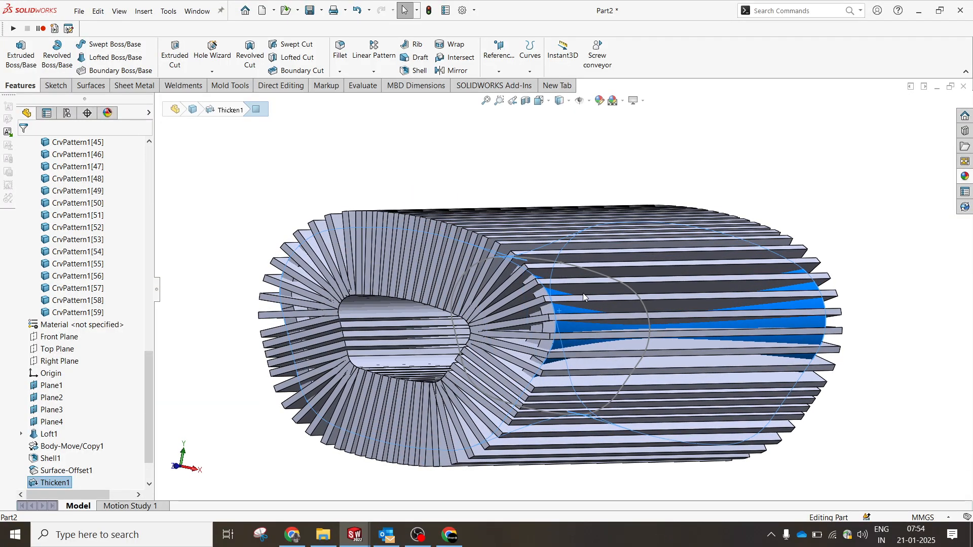
key(Escape)
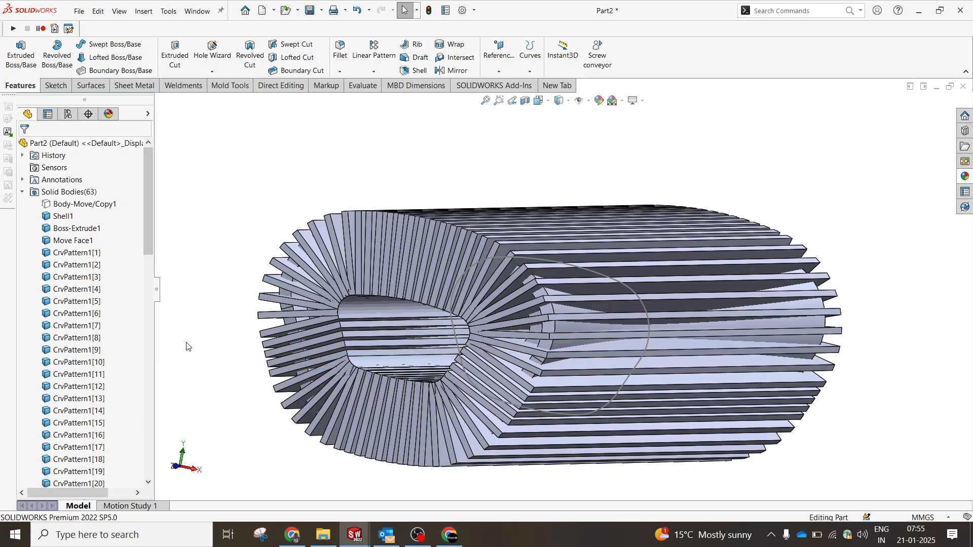
click(564, 321)
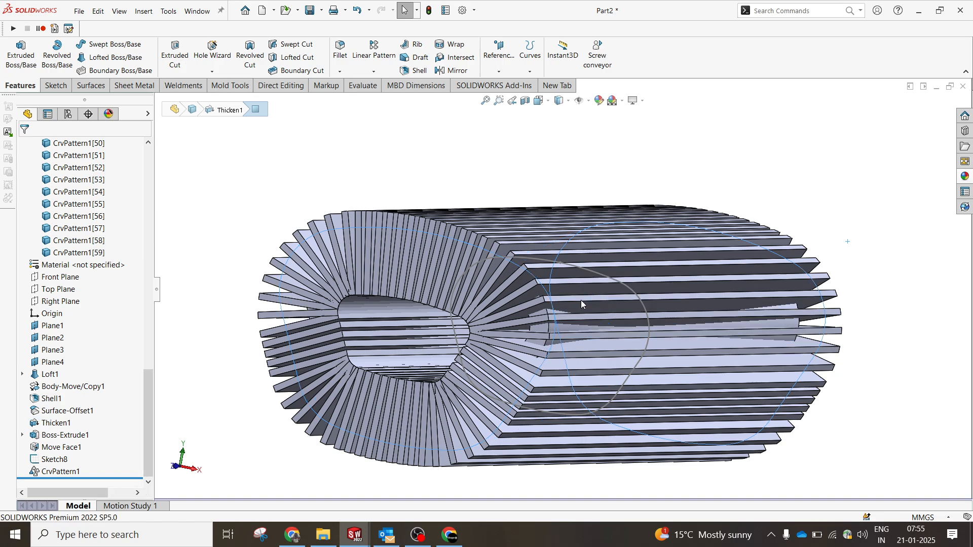
Show the copied solid core body (Body-Move/Copy1) and hide the shelled tube body (Shell1)
scroll(60, 263, up, 20)
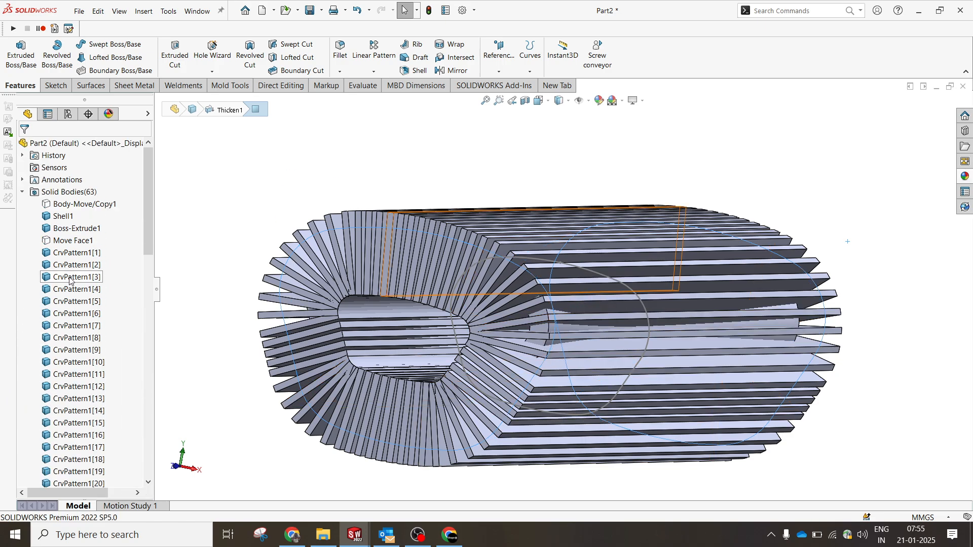
click(77, 242)
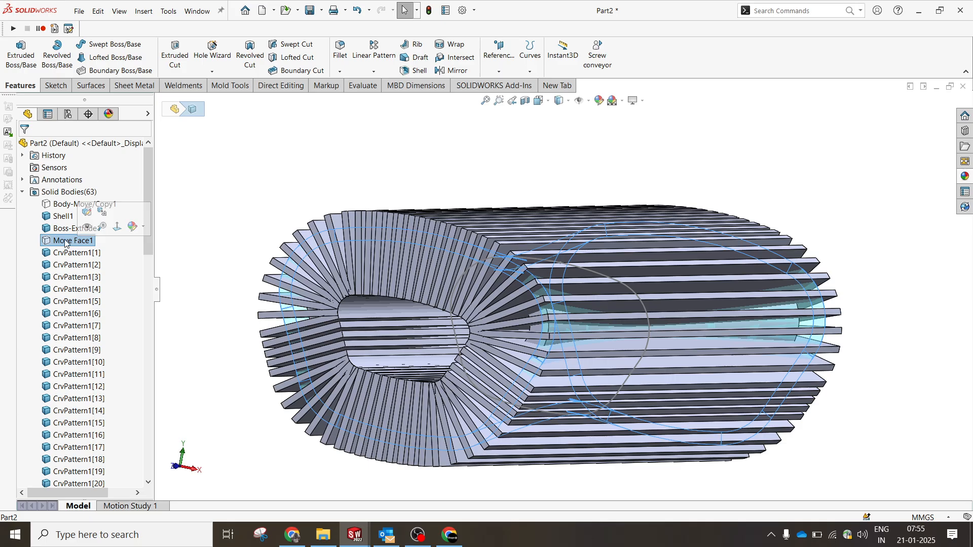
click(57, 204)
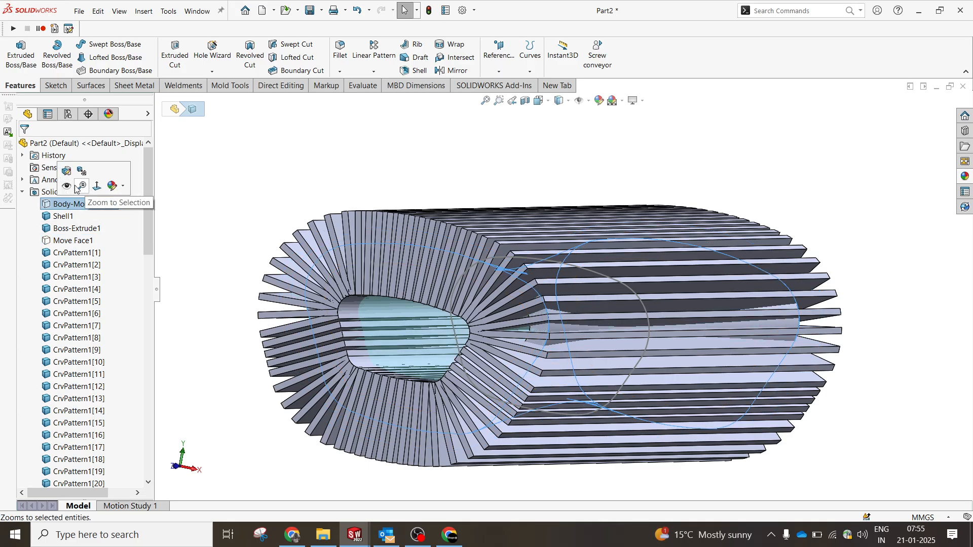
click(66, 185)
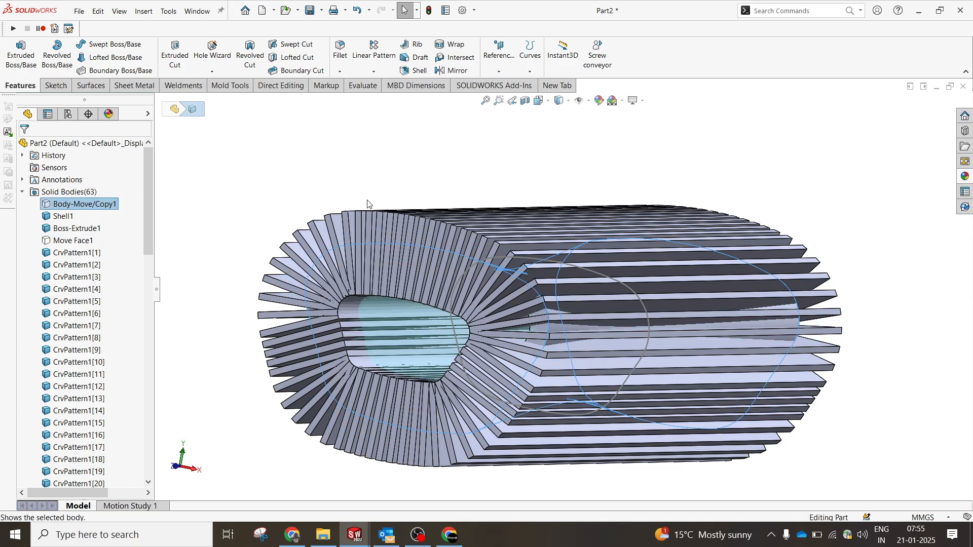
click(63, 216)
click(551, 190)
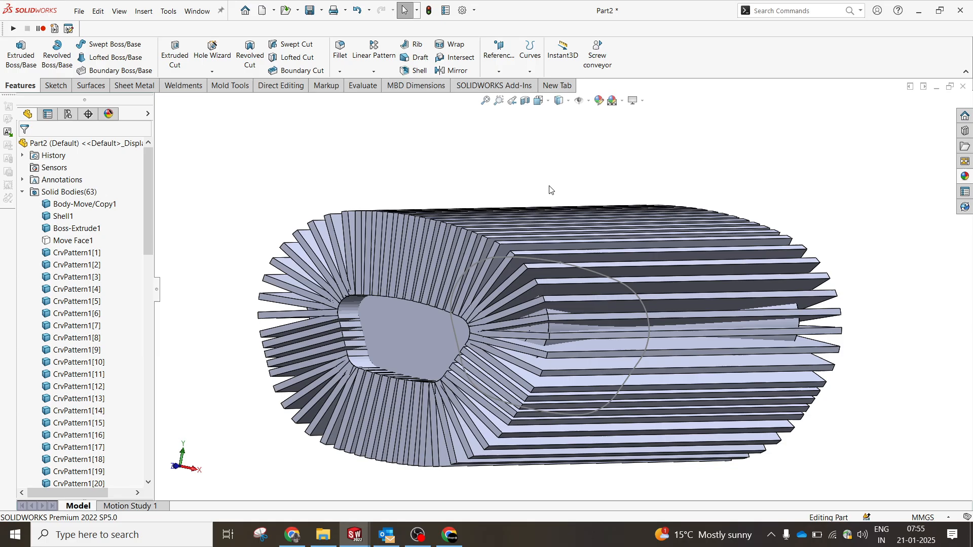
click(63, 216)
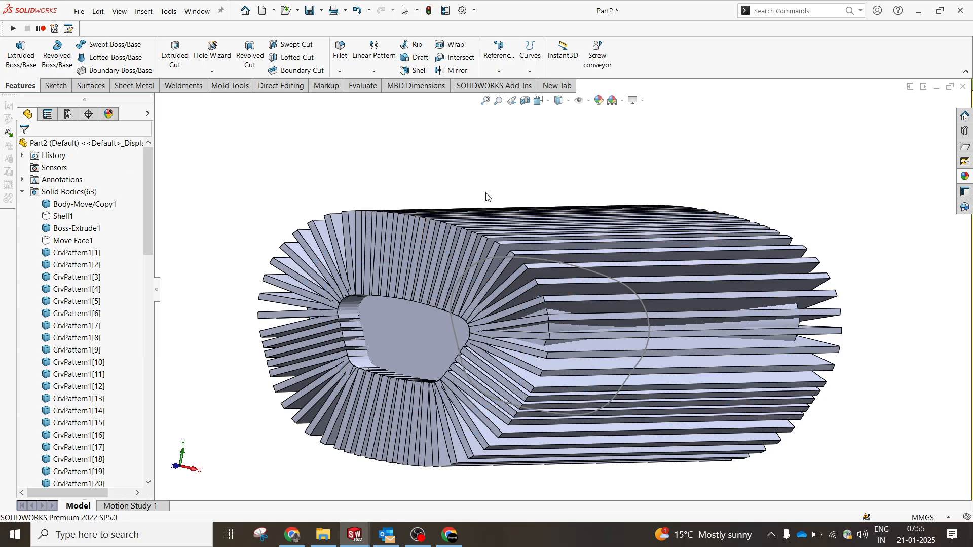
Offset both end faces of the copied solid core body by 50 mm with Move Face
middle_drag(486, 195, 471, 201)
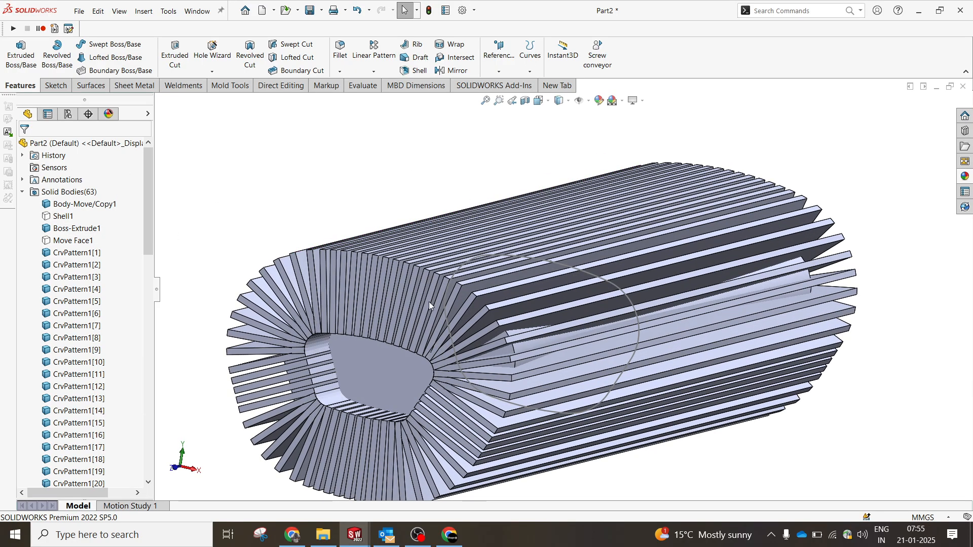
middle_drag(429, 302, 435, 325)
click(369, 390)
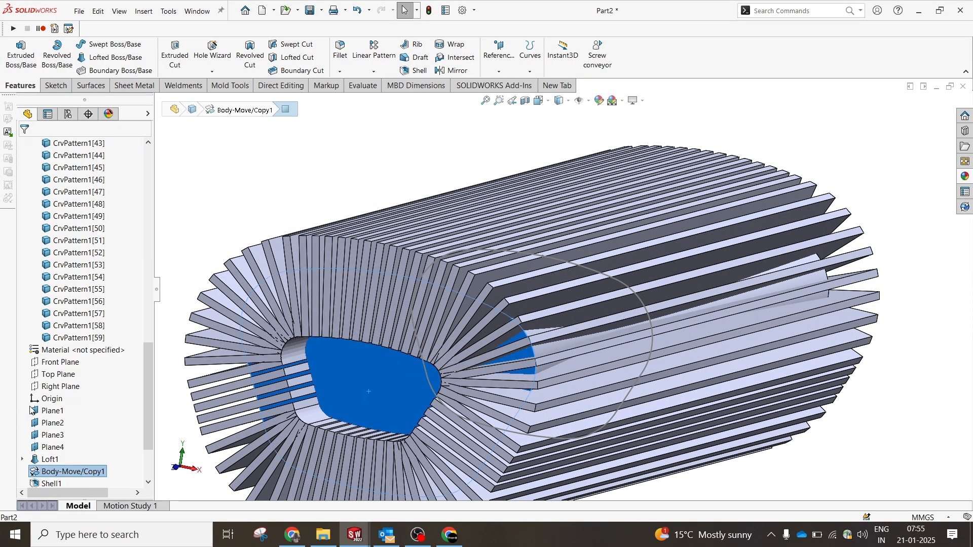
click(67, 447)
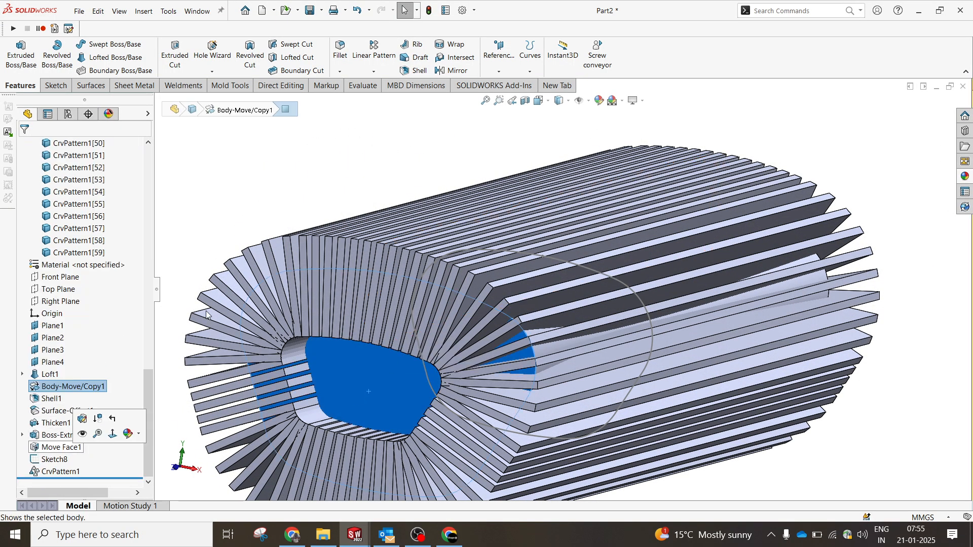
click(257, 217)
click(281, 85)
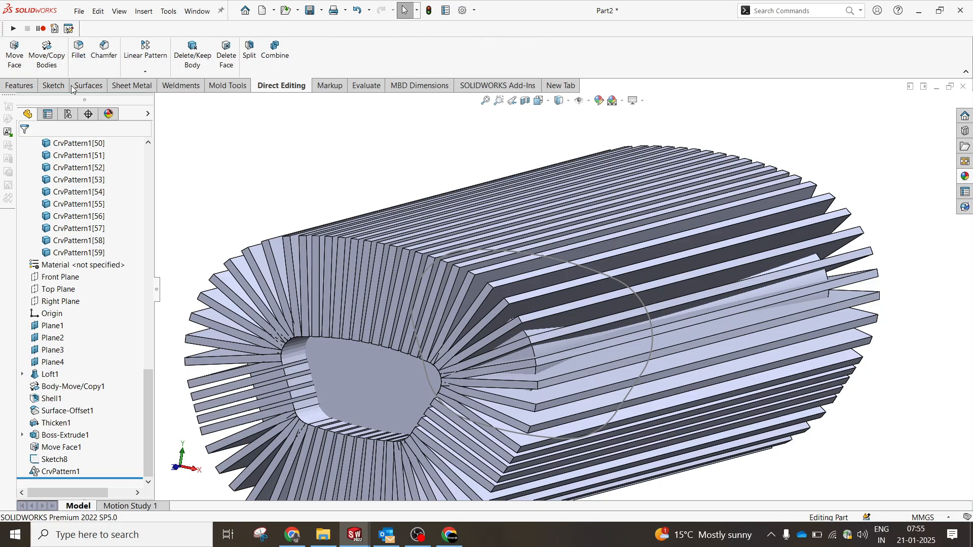
click(14, 56)
click(385, 376)
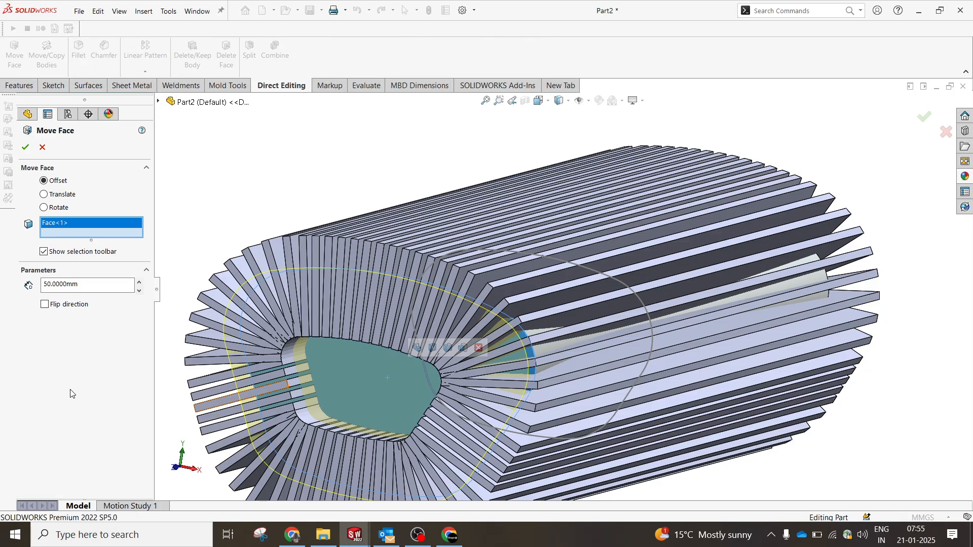
middle_drag(470, 285, 726, 239)
click(727, 236)
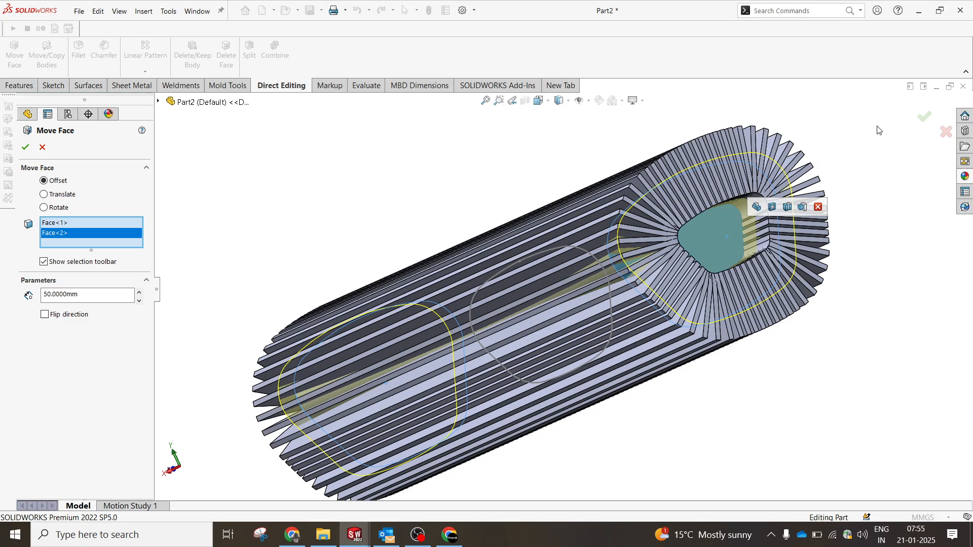
click(925, 120)
Combine the core body and all patterned plates into one body using the Add operation
middle_drag(395, 308, 300, 133)
click(275, 50)
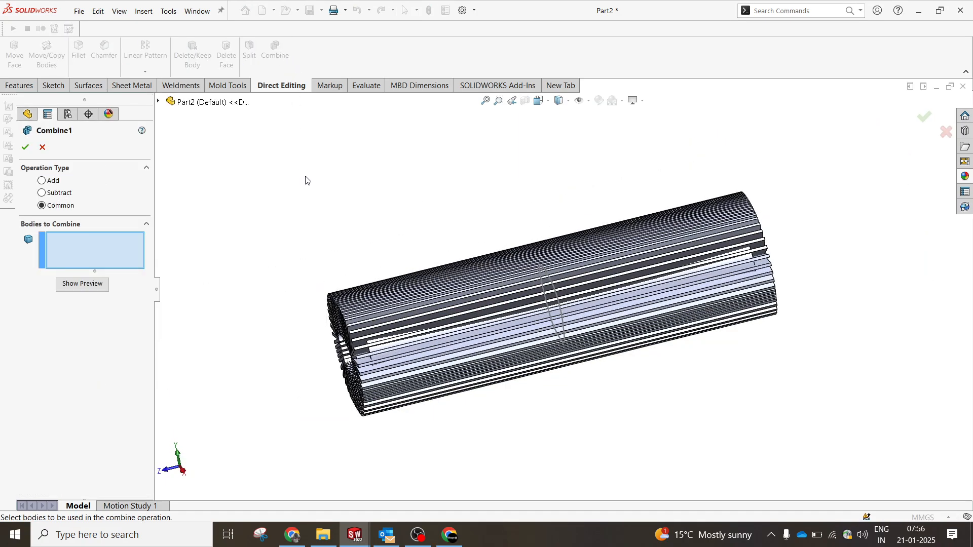
key(ctrl+a)
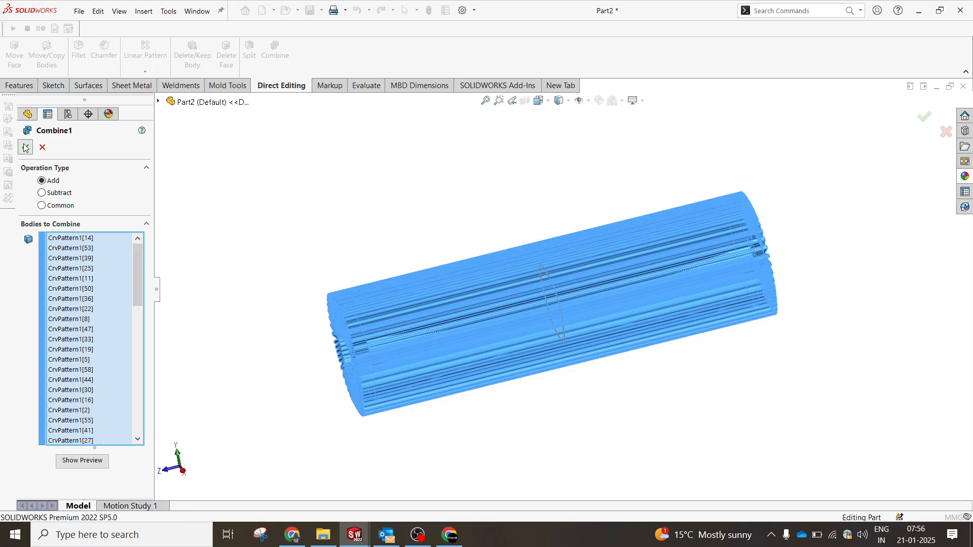
middle_drag(459, 290, 450, 323)
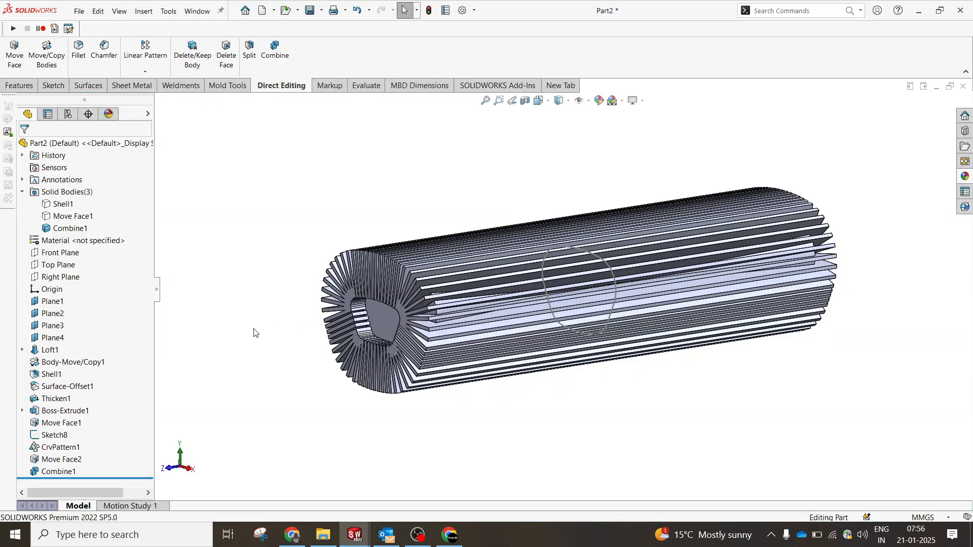
Show the outer layer body and combine it with the finned core body using the Common operation, keeping all resulting bodies
click(73, 216)
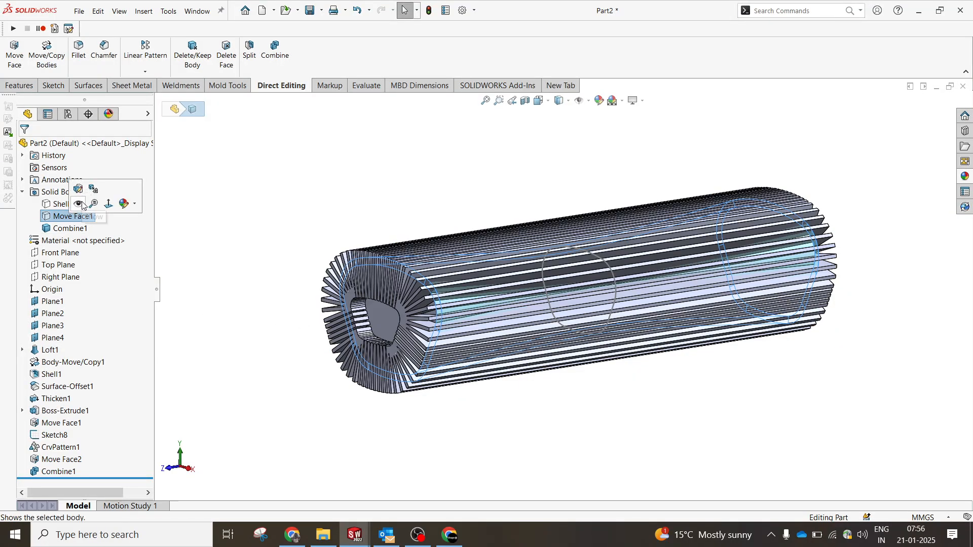
click(83, 205)
click(346, 189)
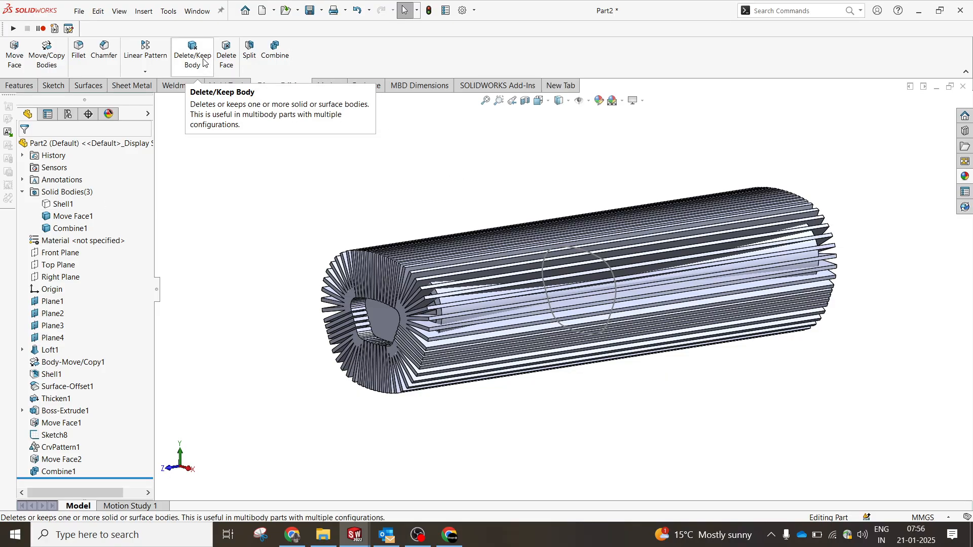
click(275, 51)
click(60, 205)
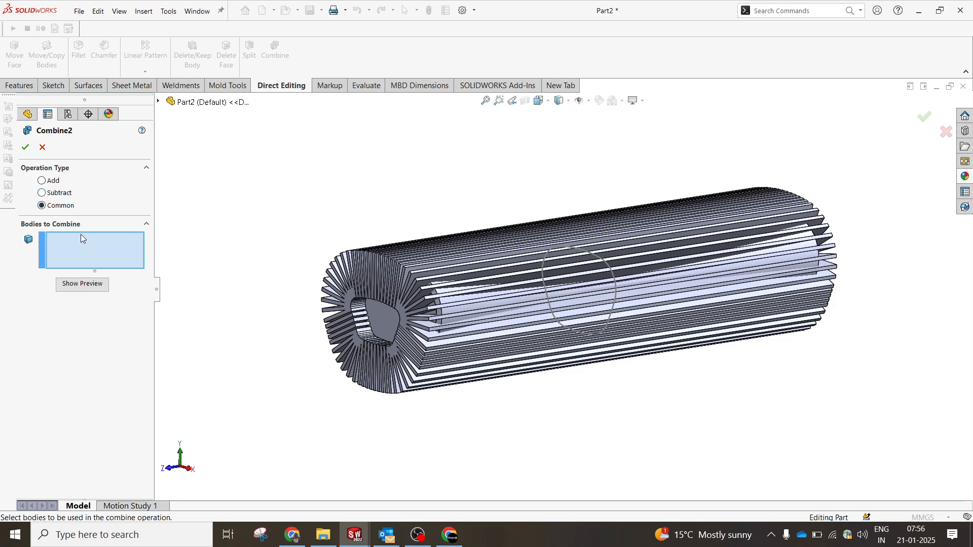
click(395, 319)
click(449, 301)
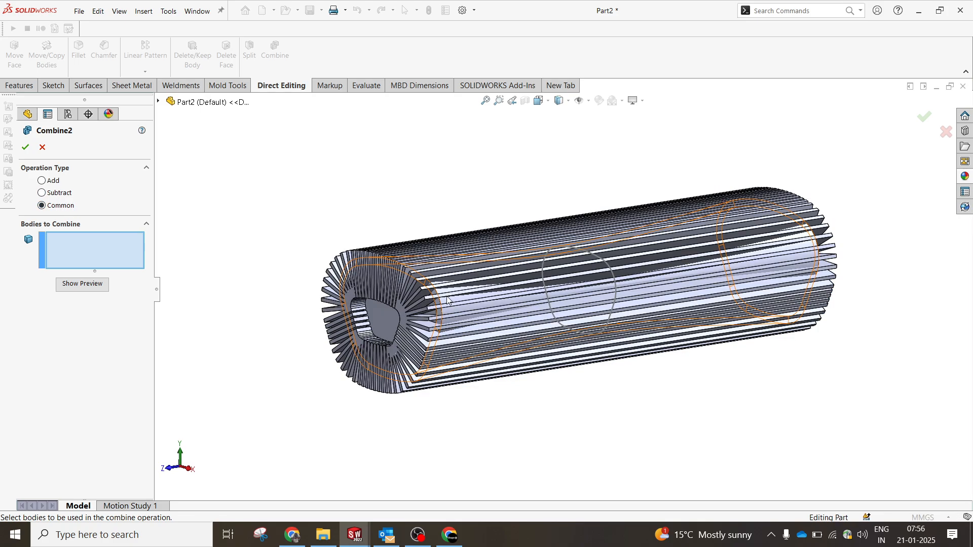
click(447, 299)
click(446, 299)
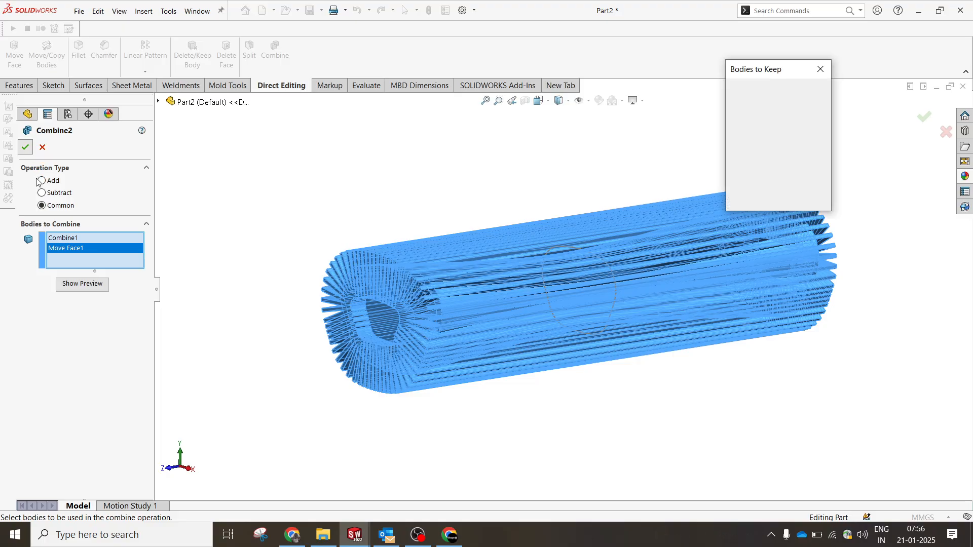
click(744, 91)
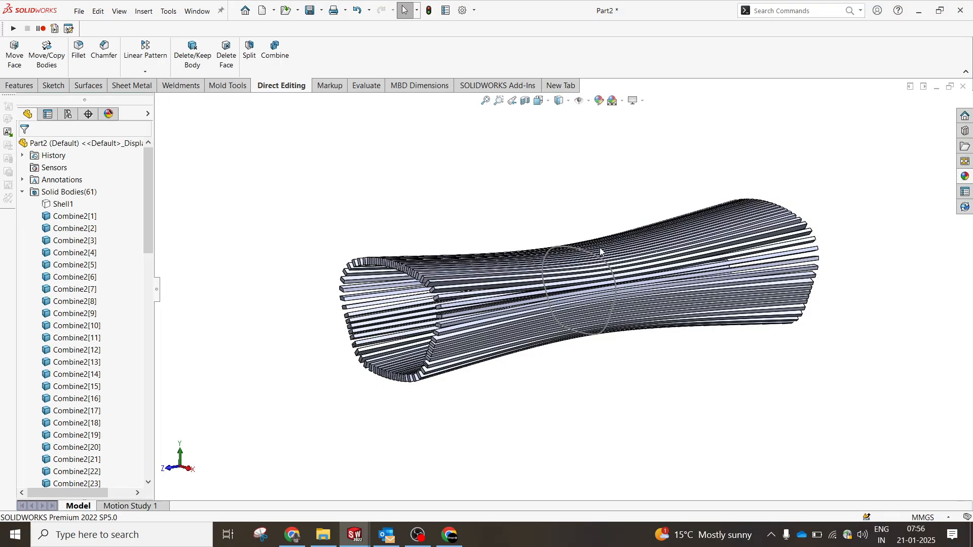
Hide the closed path sketch (Sketch8) around the middle of the ribs
click(607, 262)
click(665, 229)
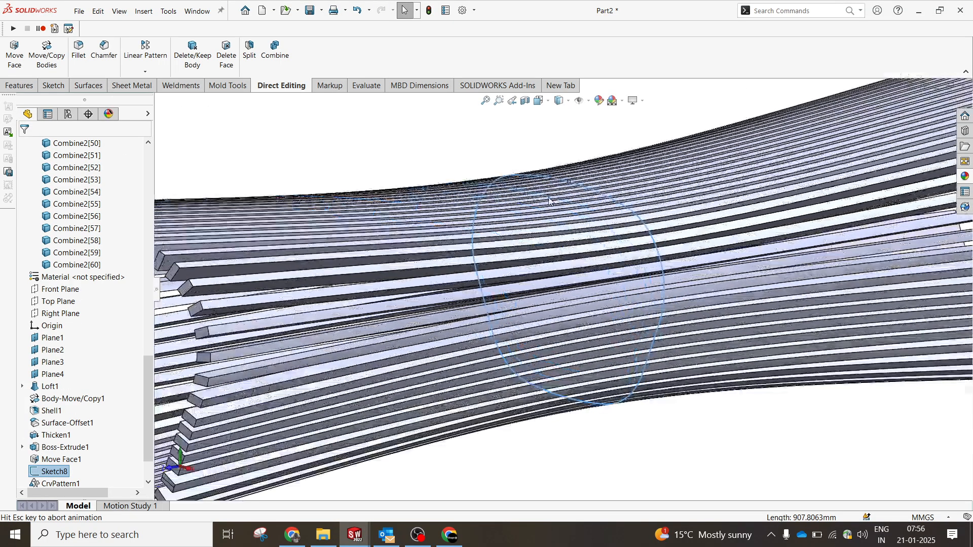
click(664, 229)
scroll(600, 214, up, 5)
click(600, 214)
click(590, 259)
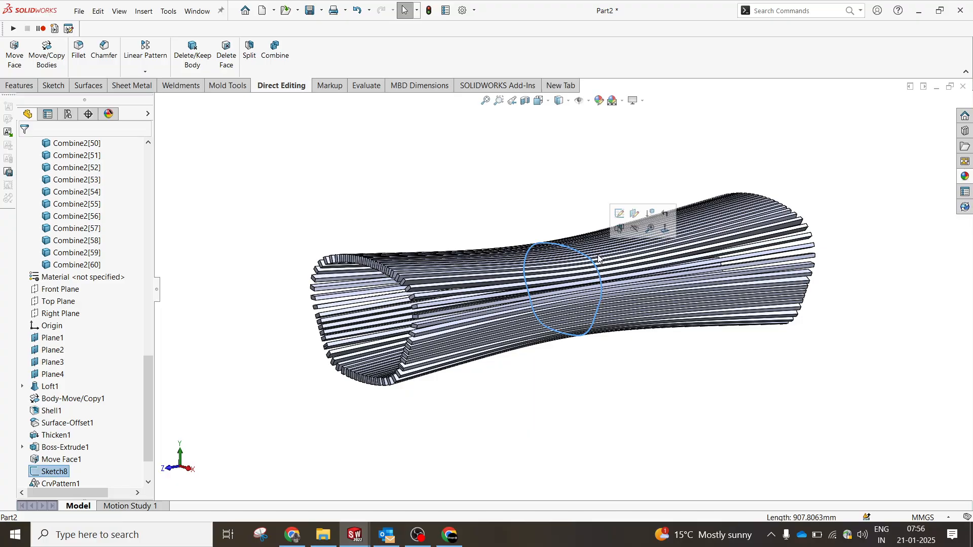
click(634, 230)
Show the shelled tube body inside the ring of ribs
scroll(390, 277, down, 5)
scroll(395, 277, up, 8)
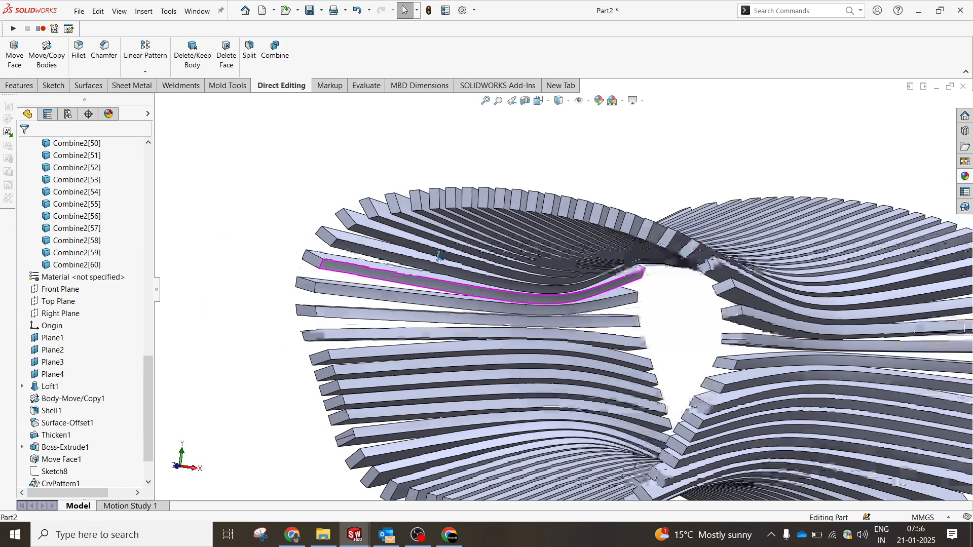
scroll(55, 318, up, 15)
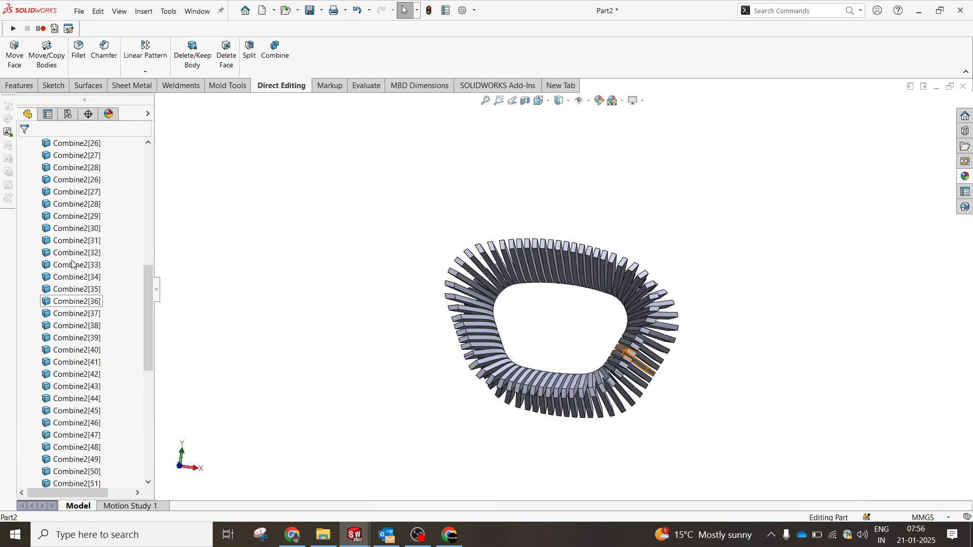
click(57, 204)
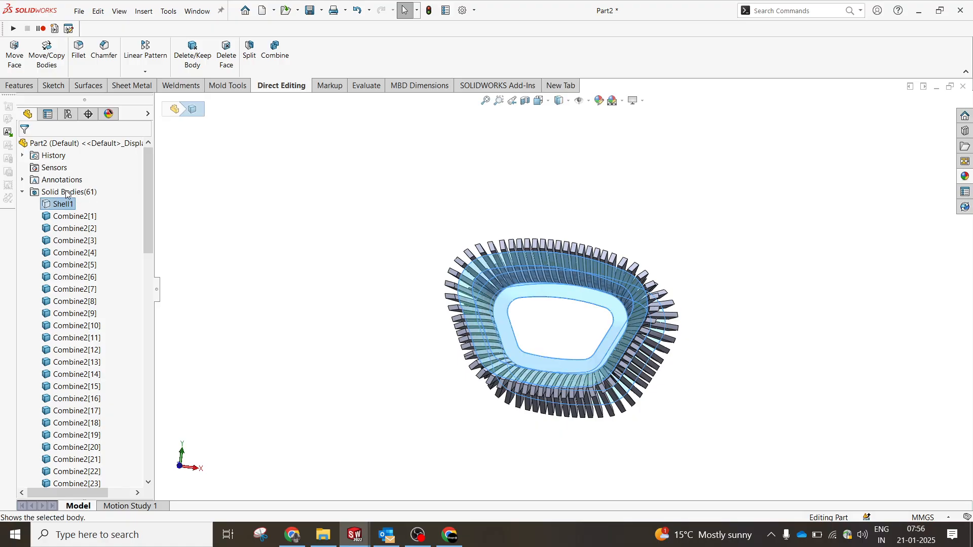
middle_drag(447, 241, 411, 260)
scroll(393, 263, up, 3)
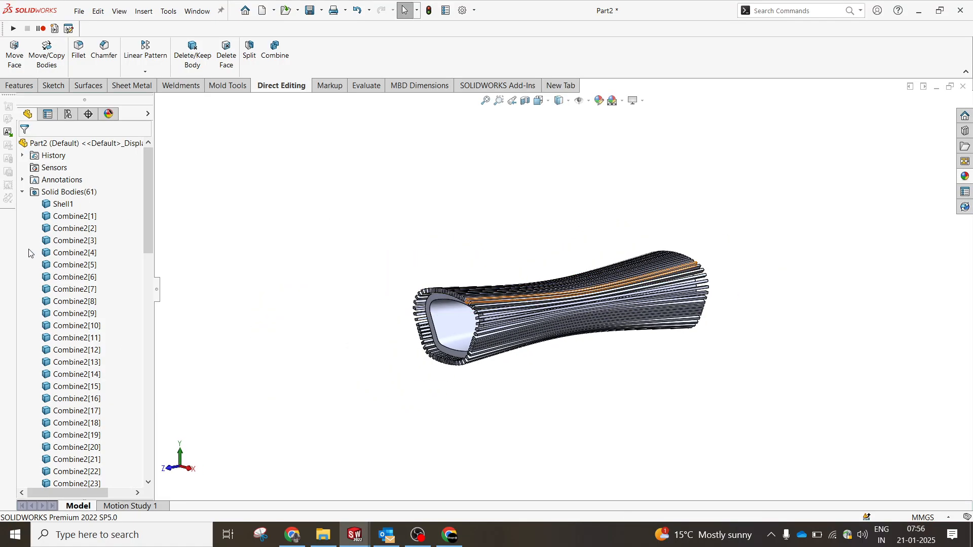
Roll the feature history back to directly after the first Combine feature
scroll(129, 375, down, 5)
scroll(128, 375, down, 15)
click(58, 471)
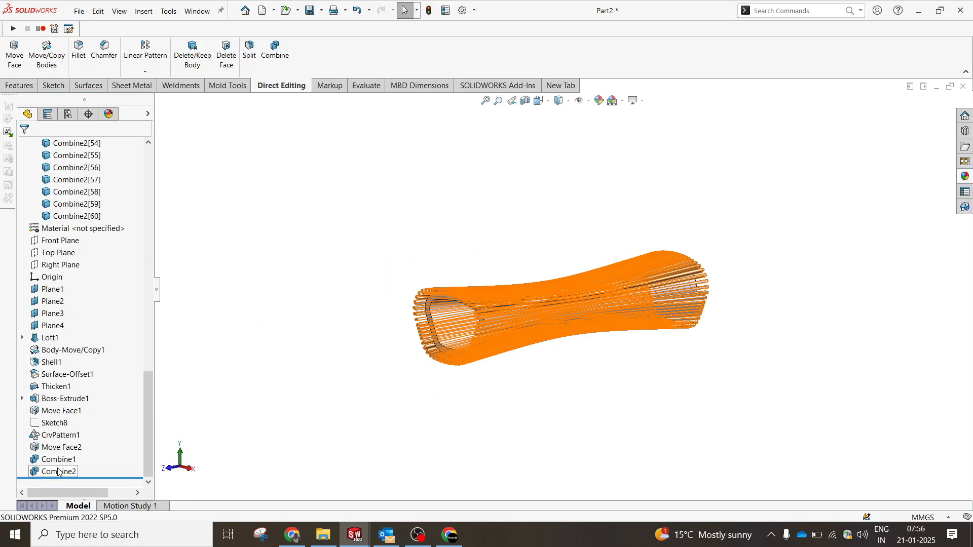
click(59, 459)
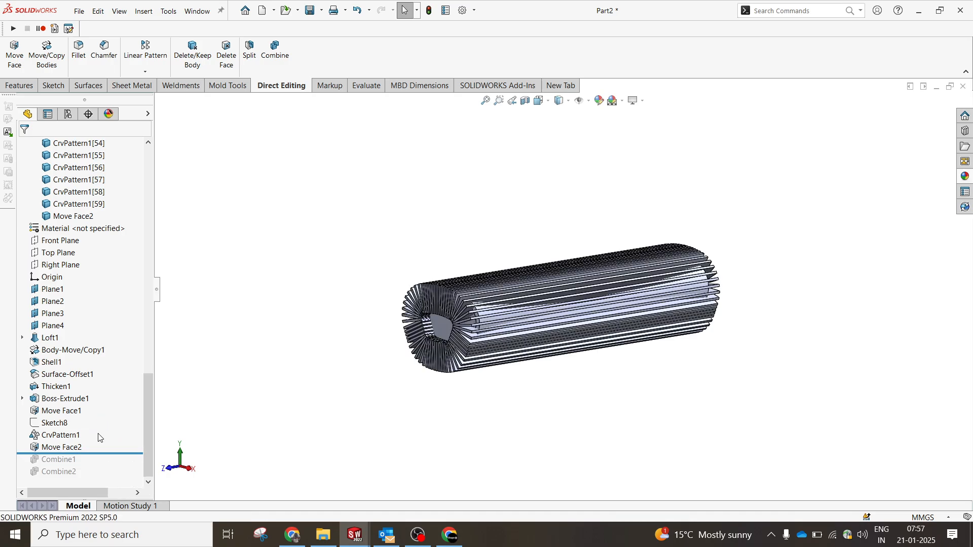
drag(124, 453, 122, 465)
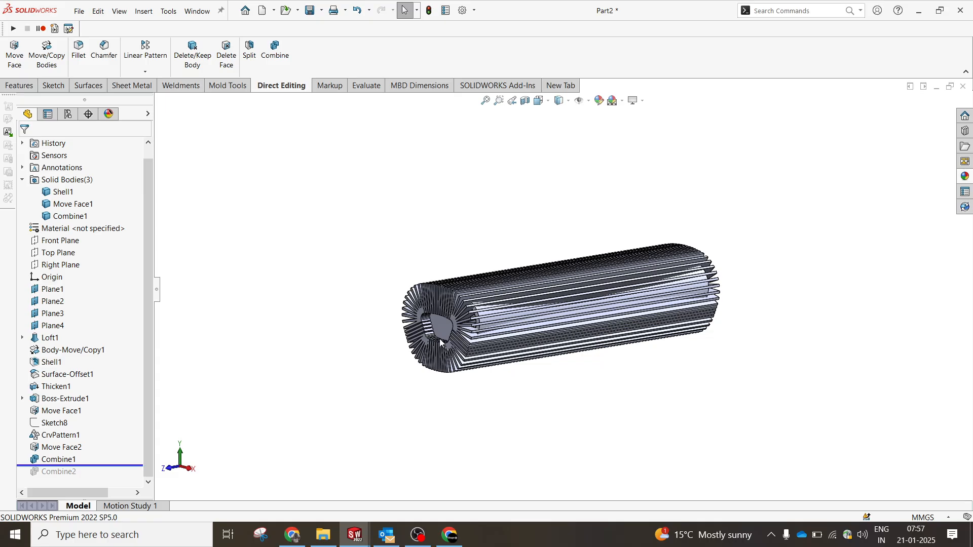
Hide the combined finned body and the outer layer body, leaving only the shelled tube shown
scroll(439, 338, down, 5)
click(524, 285)
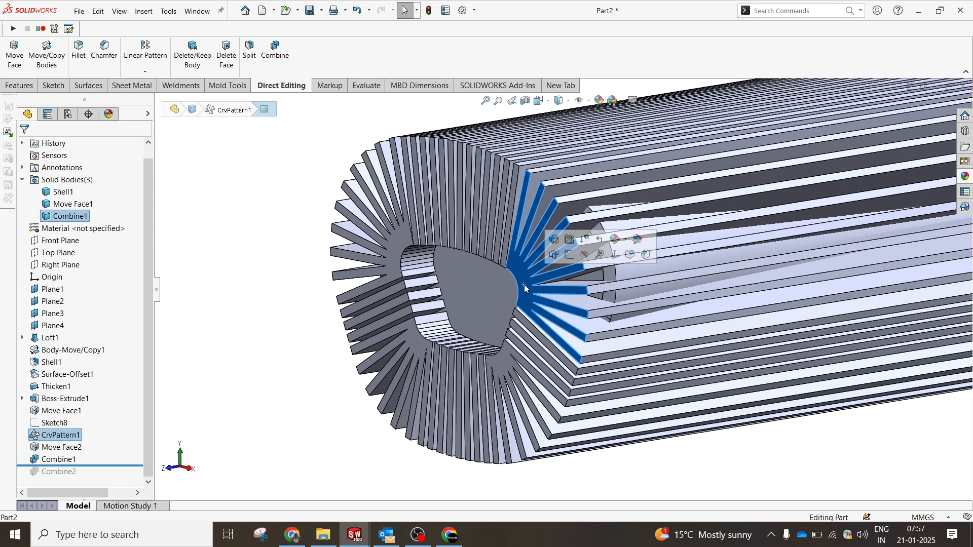
click(583, 256)
scroll(591, 271, up, 3)
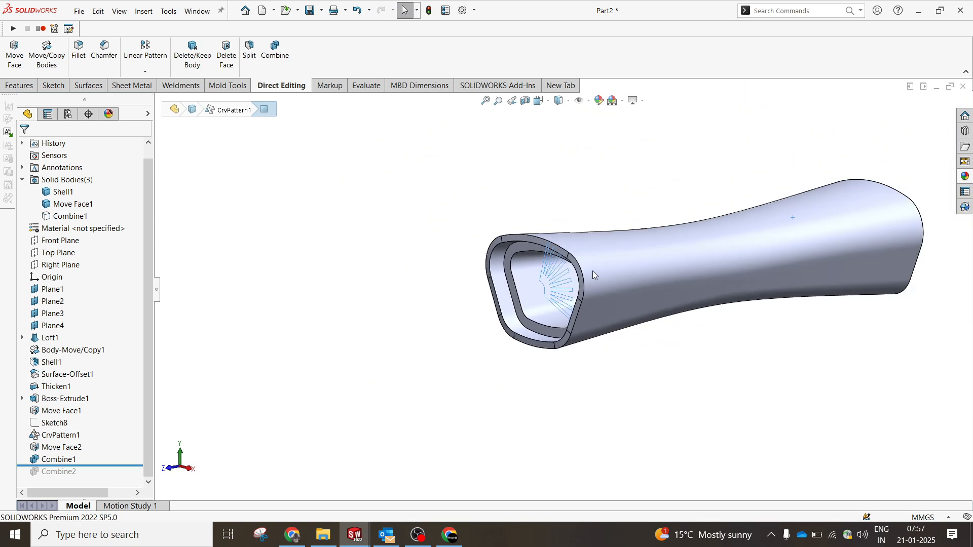
click(592, 270)
click(651, 237)
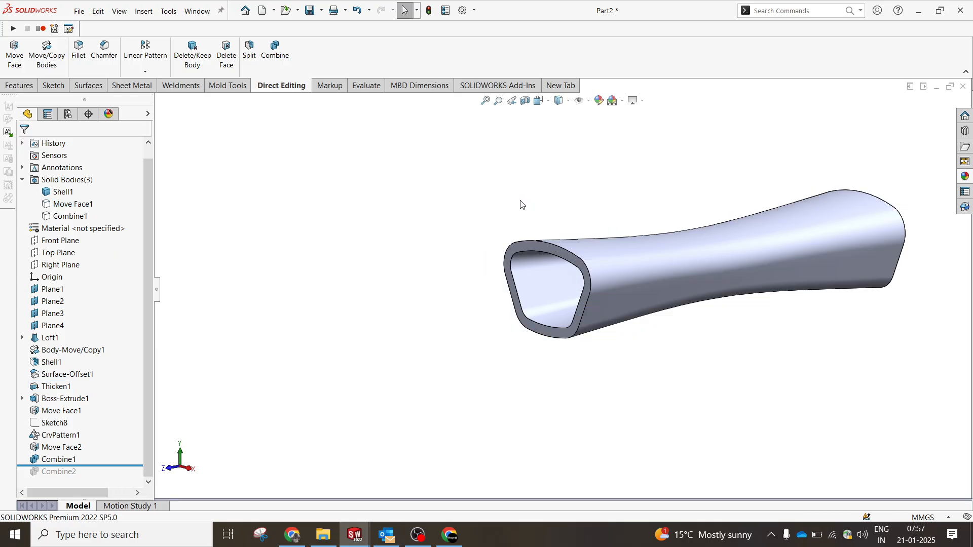
Start a new sketch on the Top Plane over the shelled tube
middle_drag(522, 204, 496, 250)
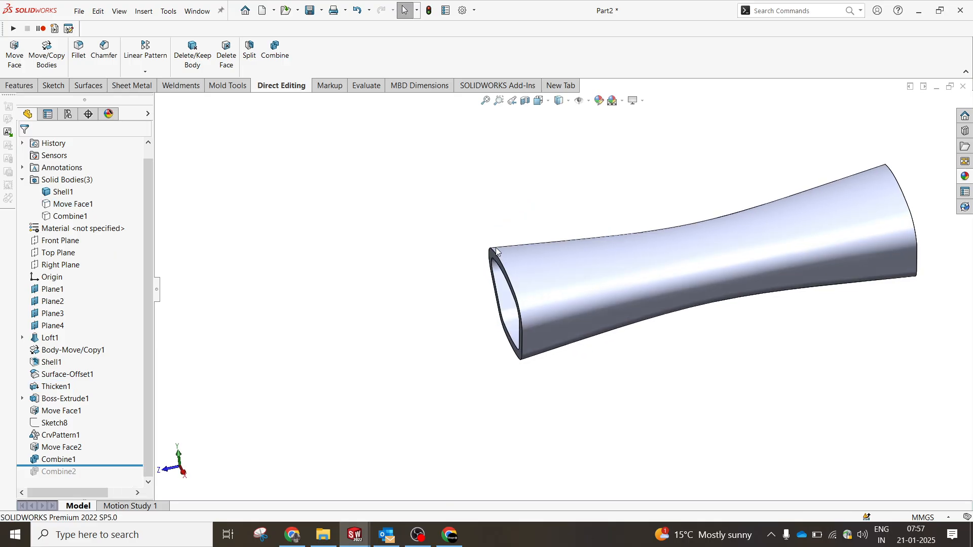
click(60, 252)
click(88, 246)
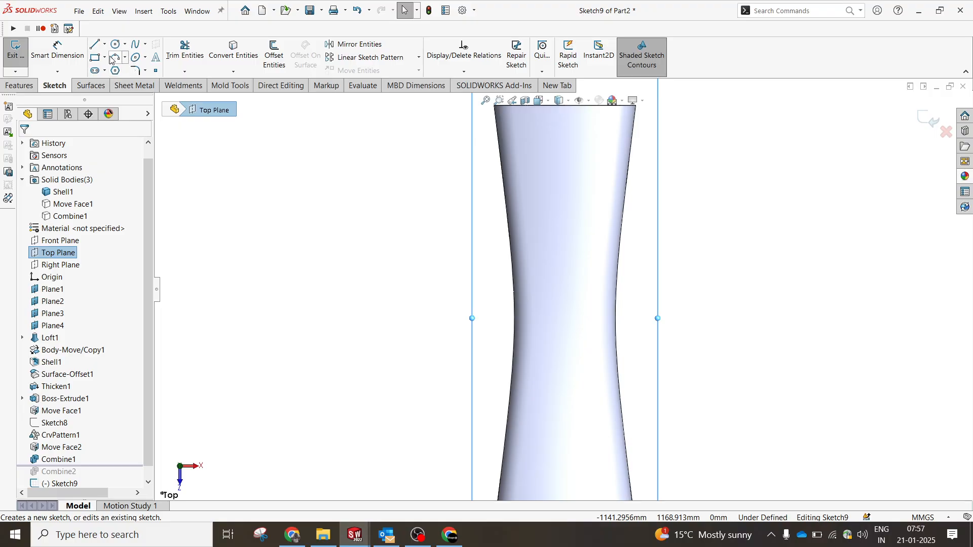
Sketch a corner rectangle about 512 mm wide and 470 mm tall across the upper part of the tube
click(115, 58)
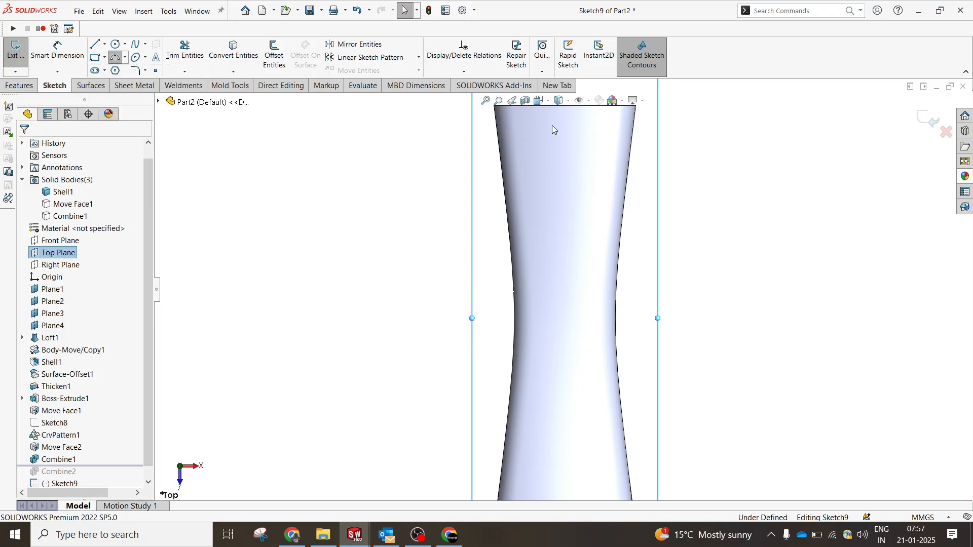
scroll(552, 126, up, 2)
scroll(497, 193, down, 1)
click(479, 219)
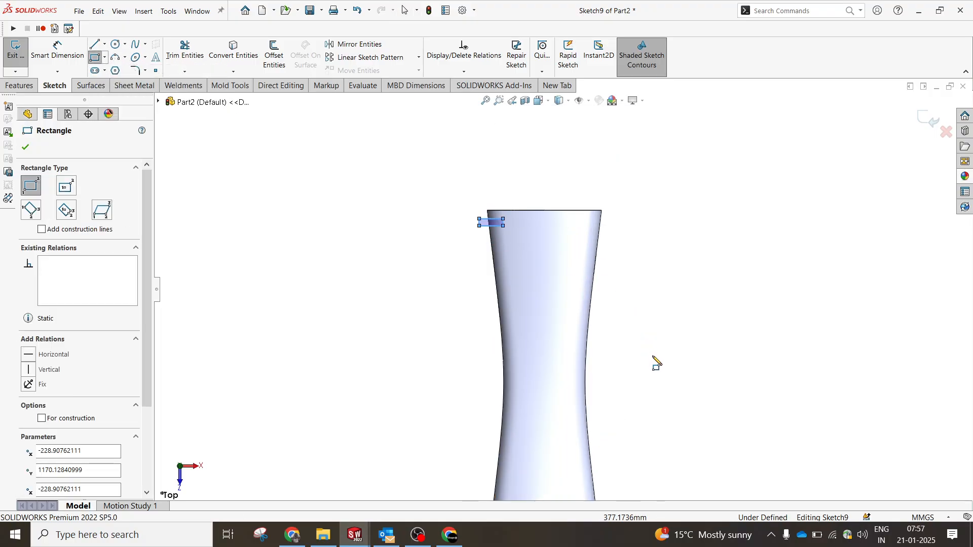
right_click(647, 242)
click(653, 231)
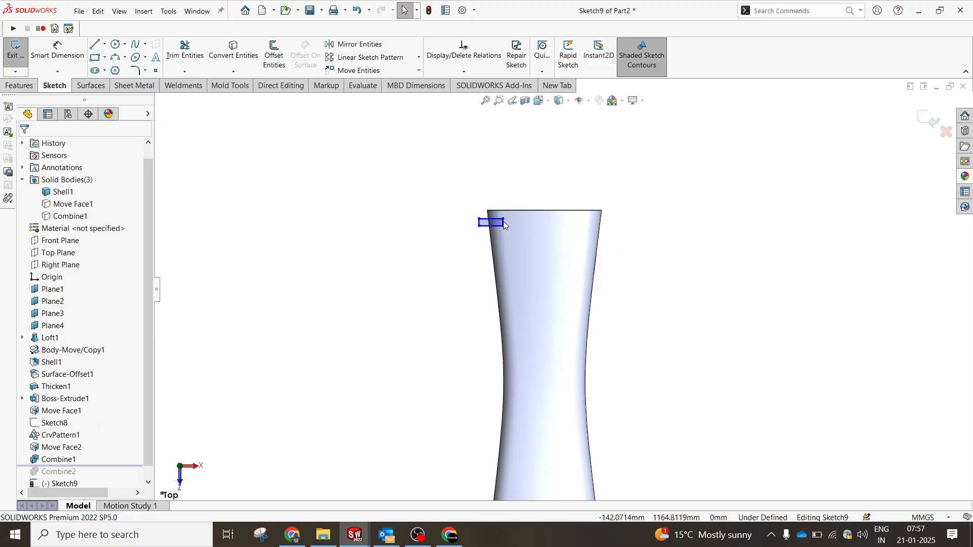
drag(503, 227, 628, 362)
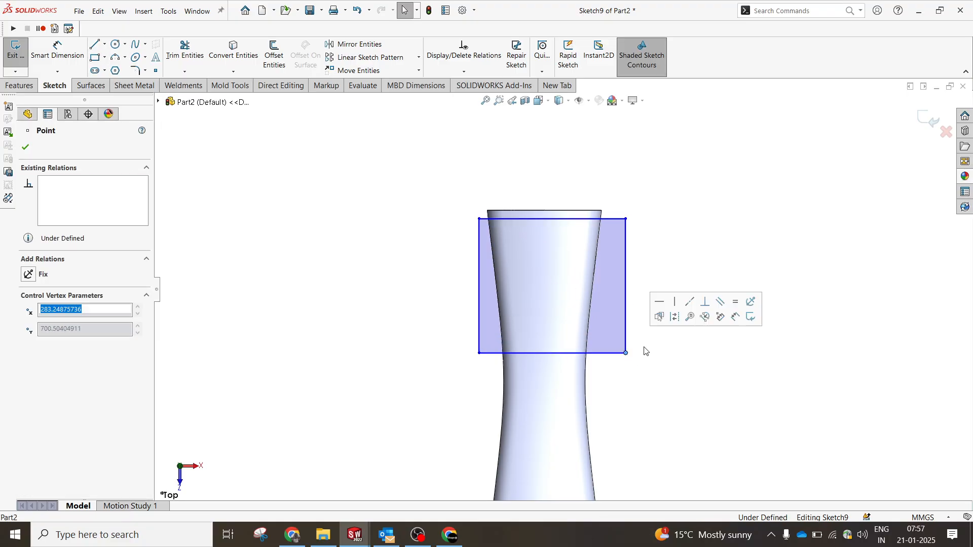
Sketch a second narrow rectangle about 512 mm wide across the tube's waist, just below the first rectangle
key(f)
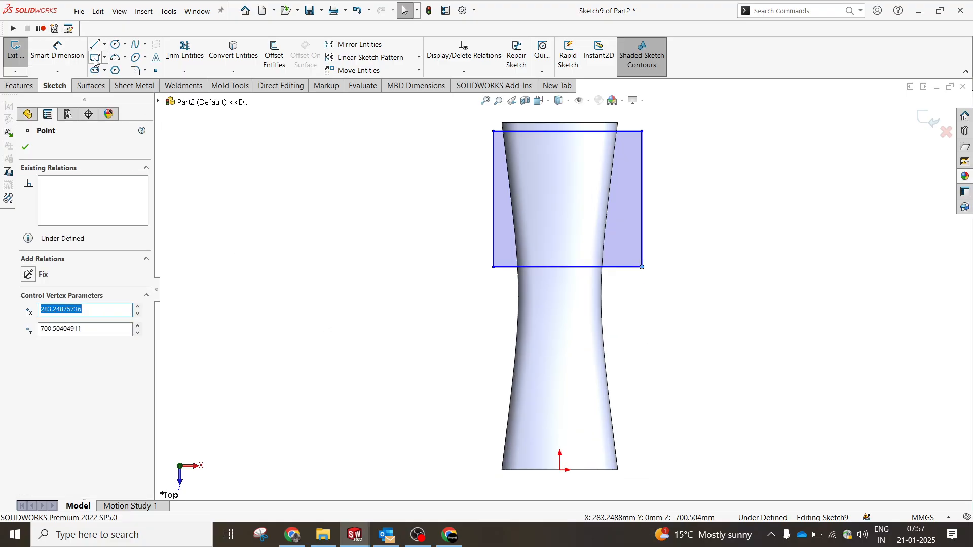
click(494, 279)
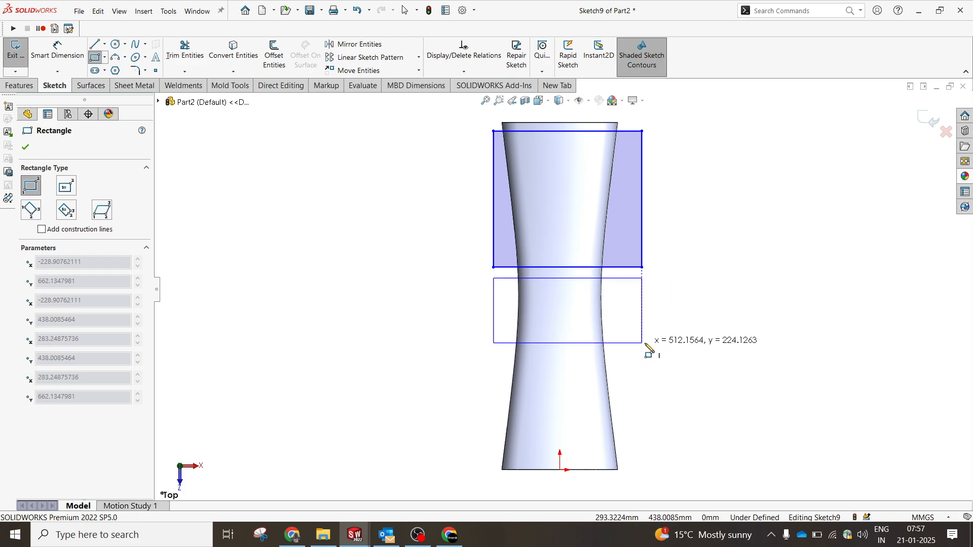
click(644, 305)
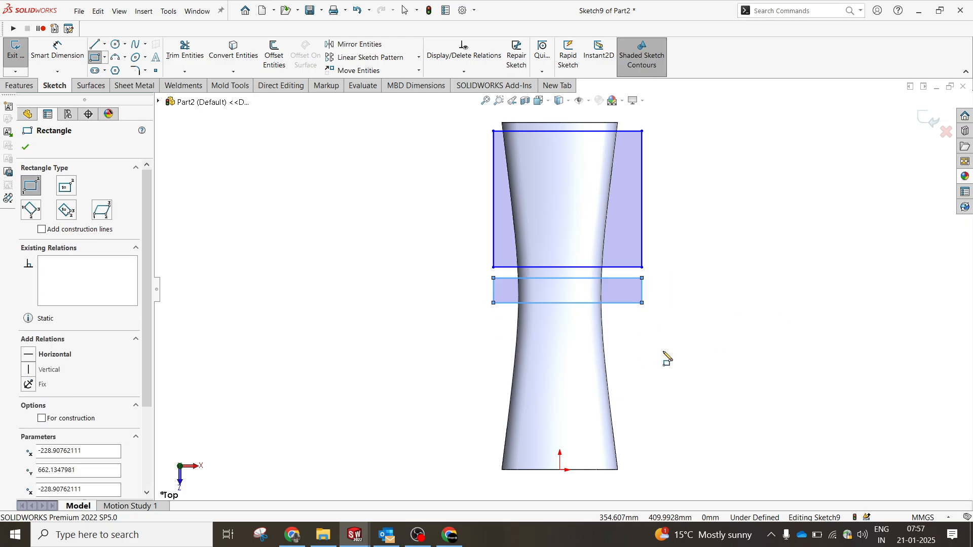
right_click(664, 352)
click(671, 353)
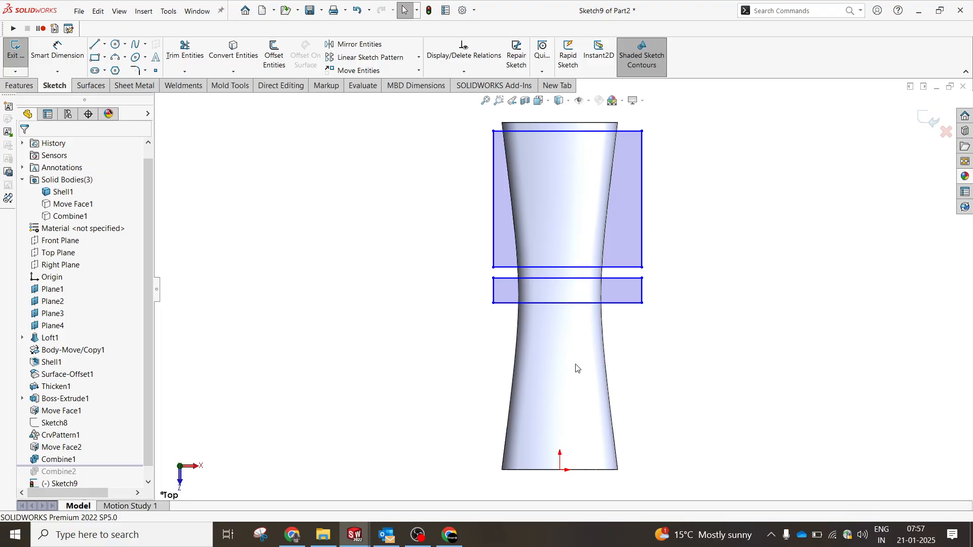
Sketch two more rectangles across the lower half of the tube, one below the waist and one near the base
click(95, 57)
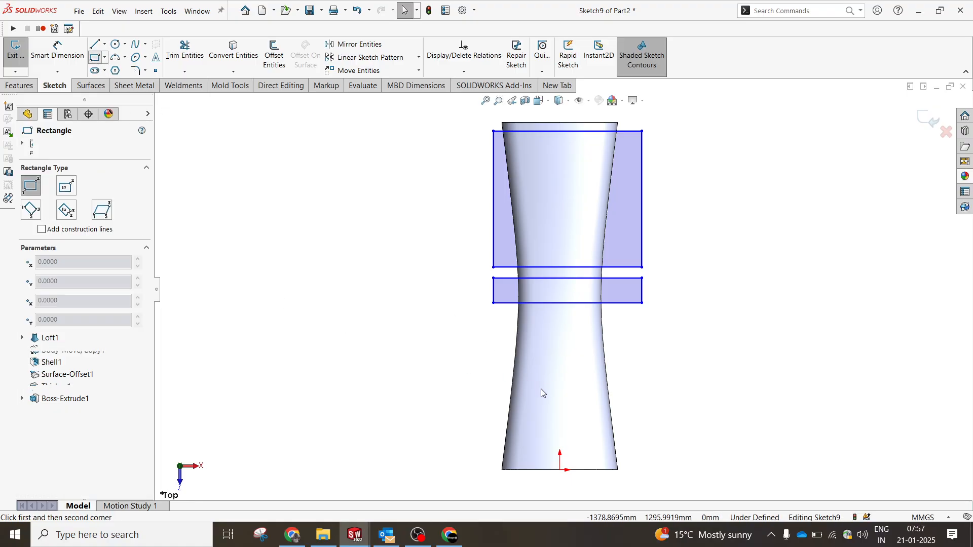
click(493, 343)
click(643, 380)
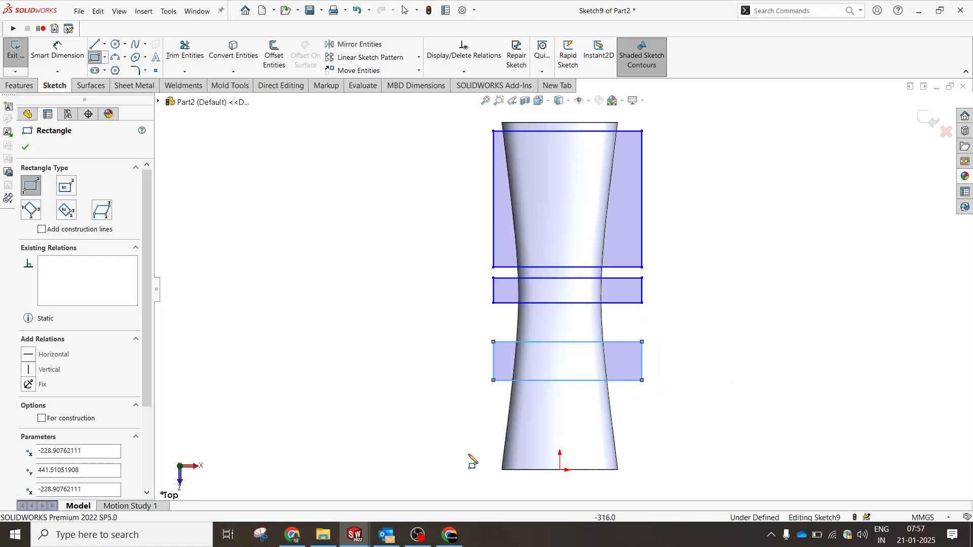
click(486, 435)
click(672, 459)
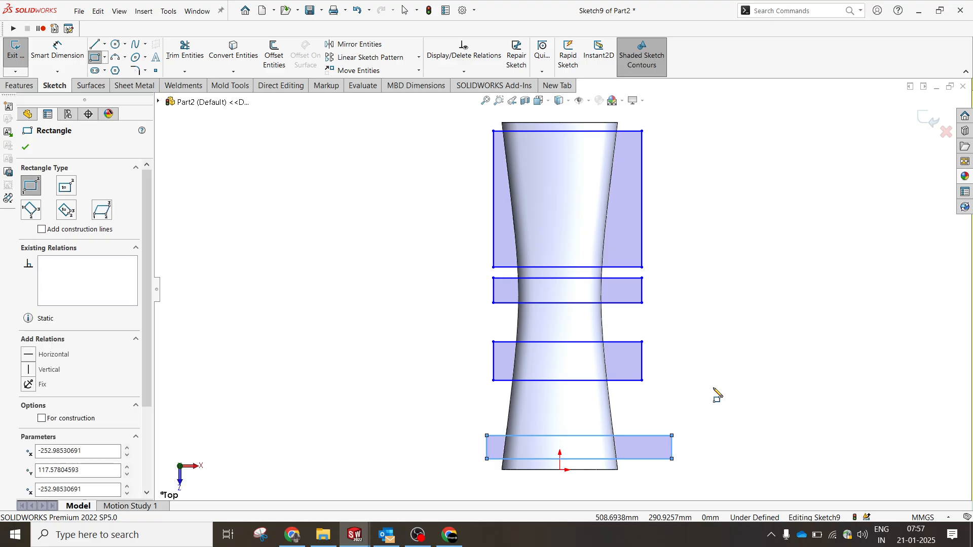
right_click(714, 392)
click(738, 395)
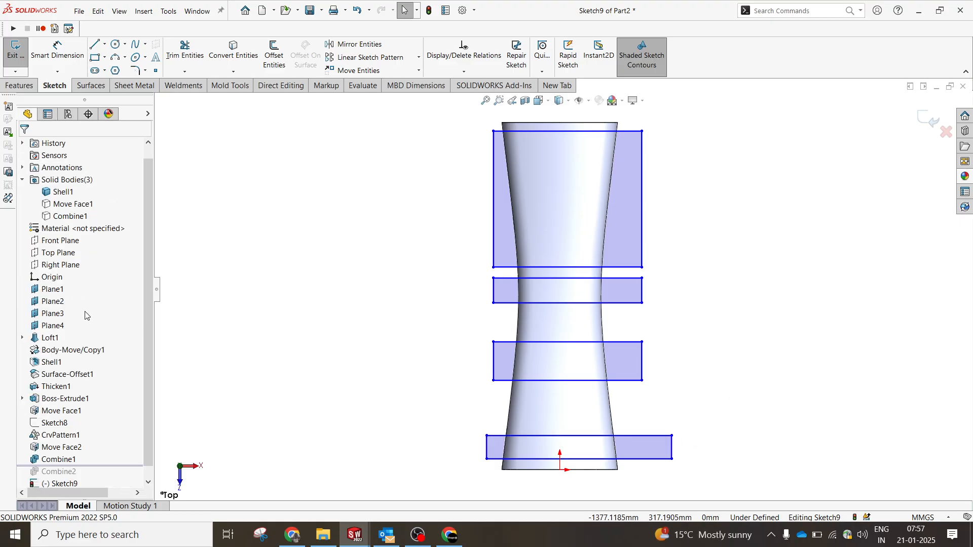
Show the reference planes and shorten the uppermost rectangle to about 245 mm tall so it ends above the next plane
click(588, 101)
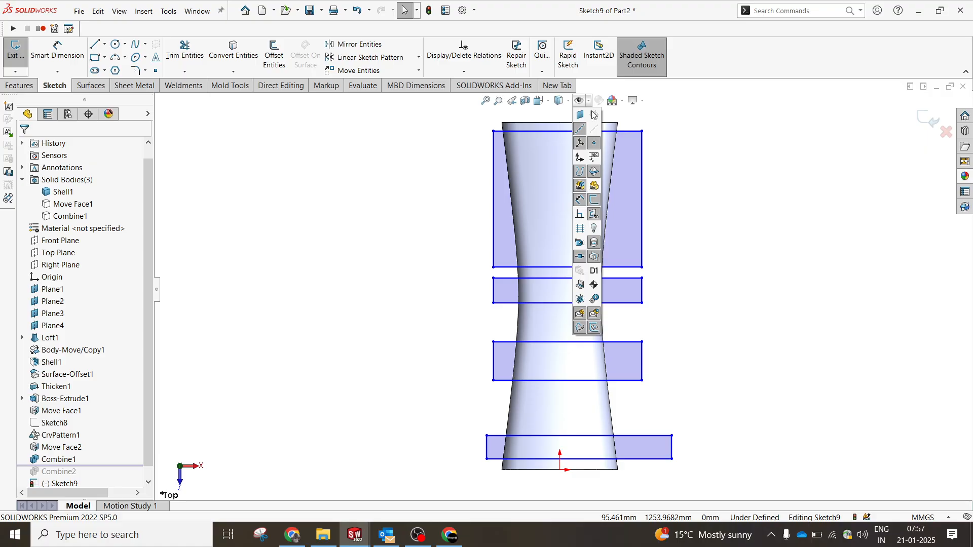
click(581, 114)
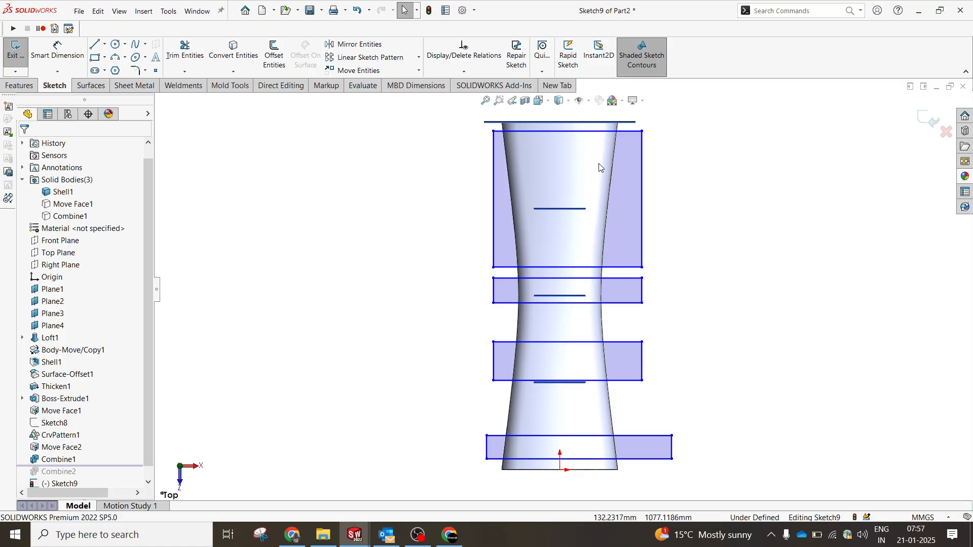
drag(612, 267, 606, 204)
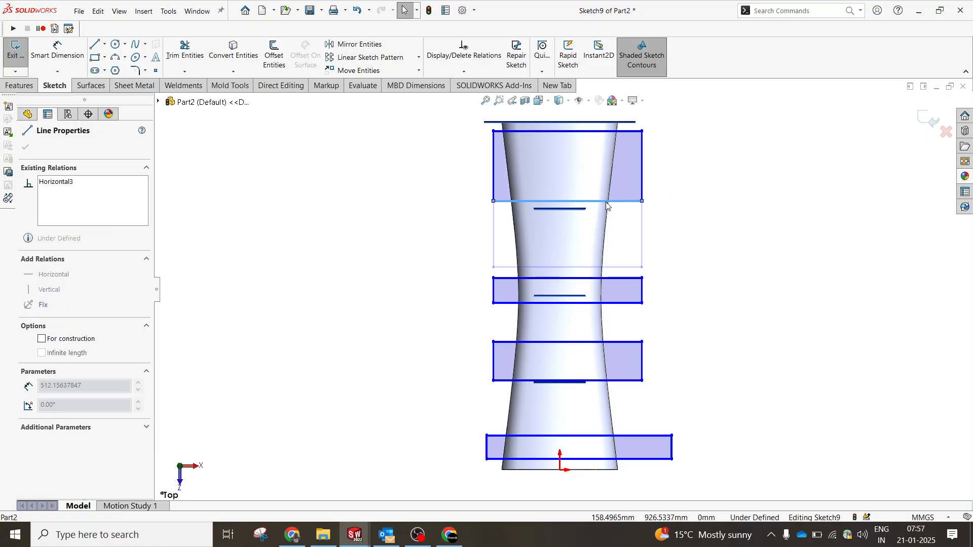
click(793, 280)
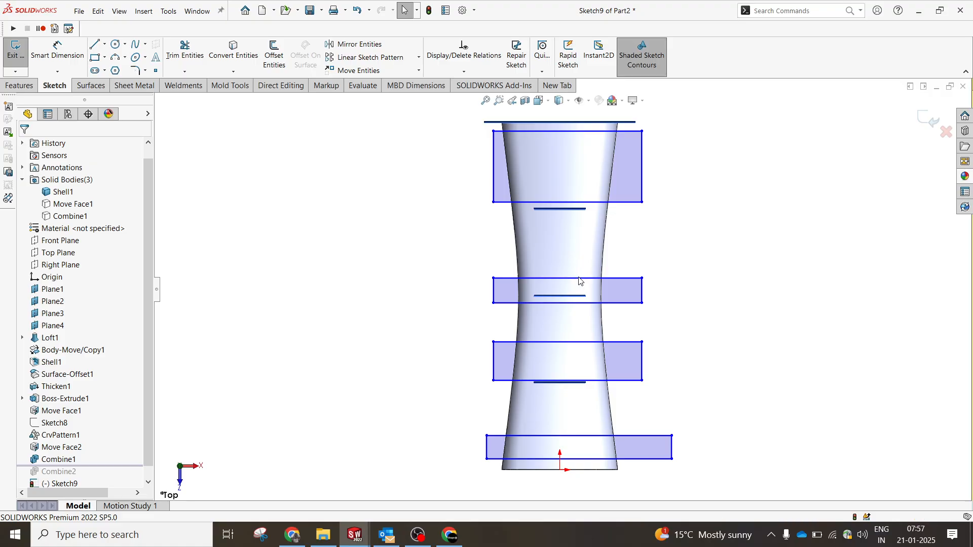
Resize the second rectangle to about 219 mm tall so it fits between the two middle reference planes
drag(579, 280, 581, 223)
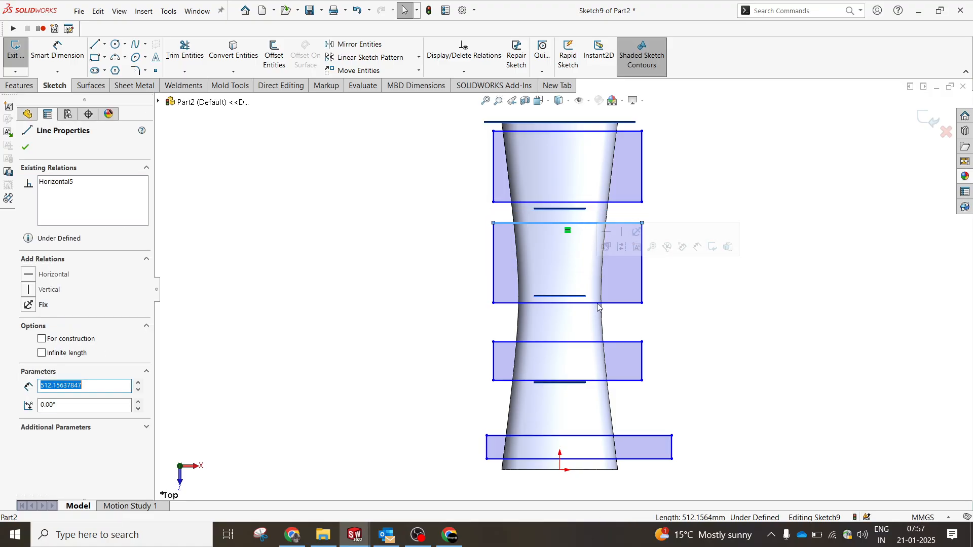
drag(599, 306, 598, 287)
click(743, 350)
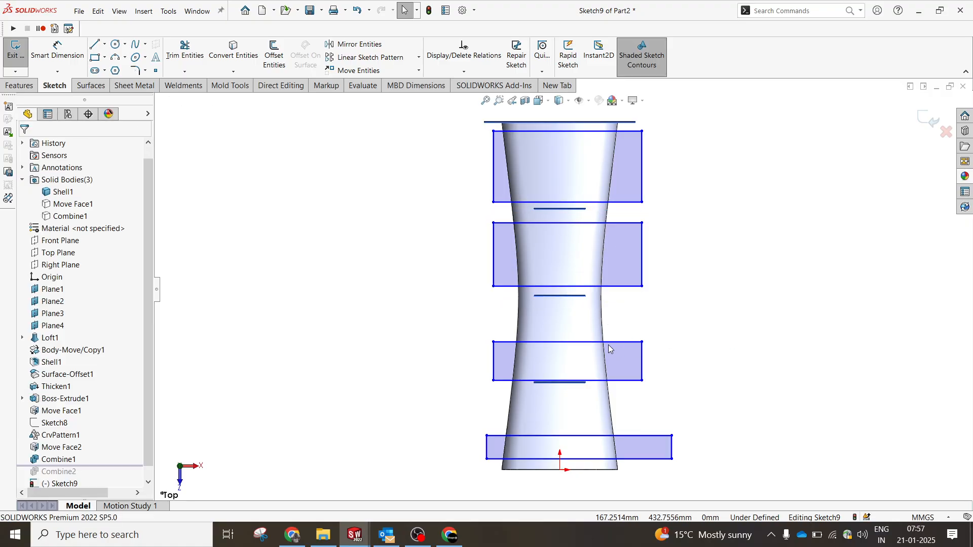
Raise the upper edges of the third and lowest rectangles to just below the reference planes above them
drag(609, 342, 614, 307)
click(723, 398)
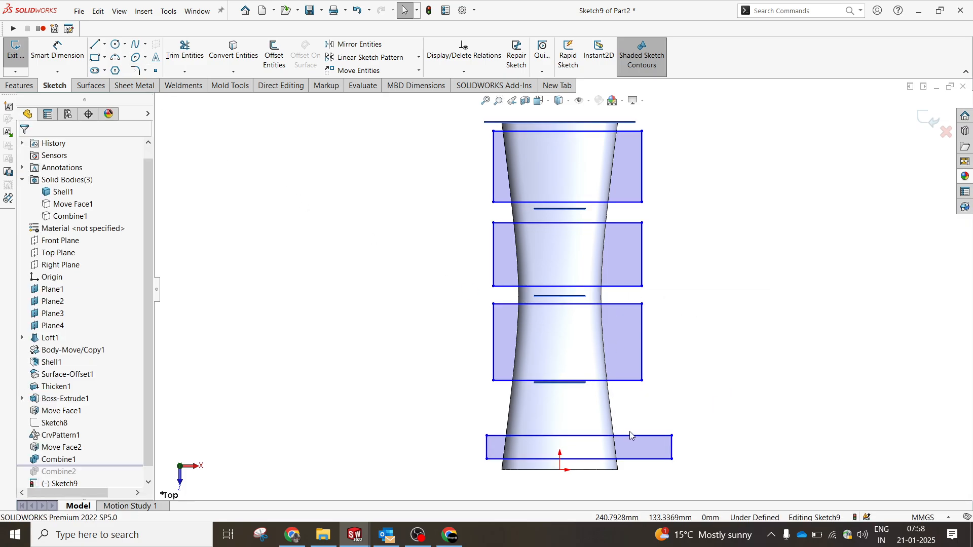
drag(623, 437, 625, 398)
click(765, 360)
Make the right vertical edges of all four rectangles collinear
scroll(562, 289, up, 3)
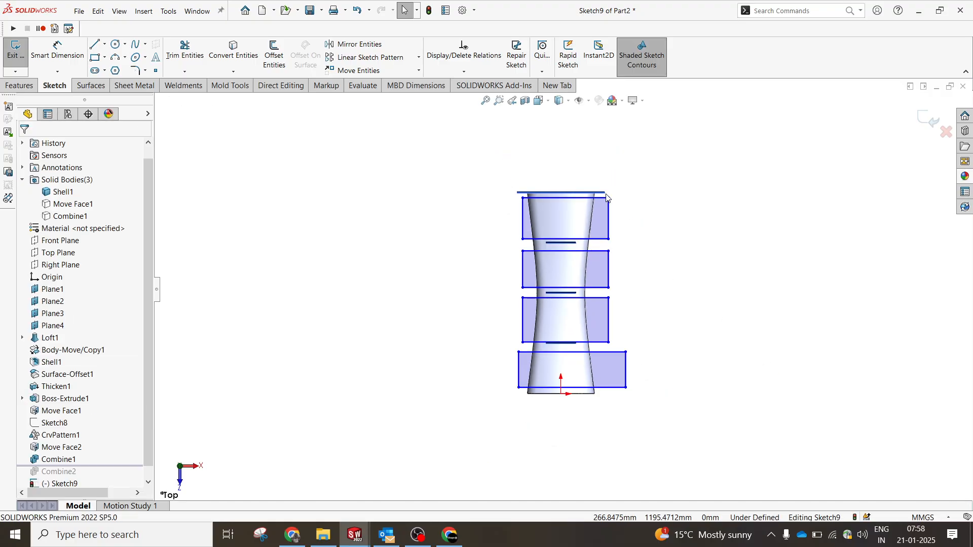
click(608, 213)
ctrl+click(608, 269)
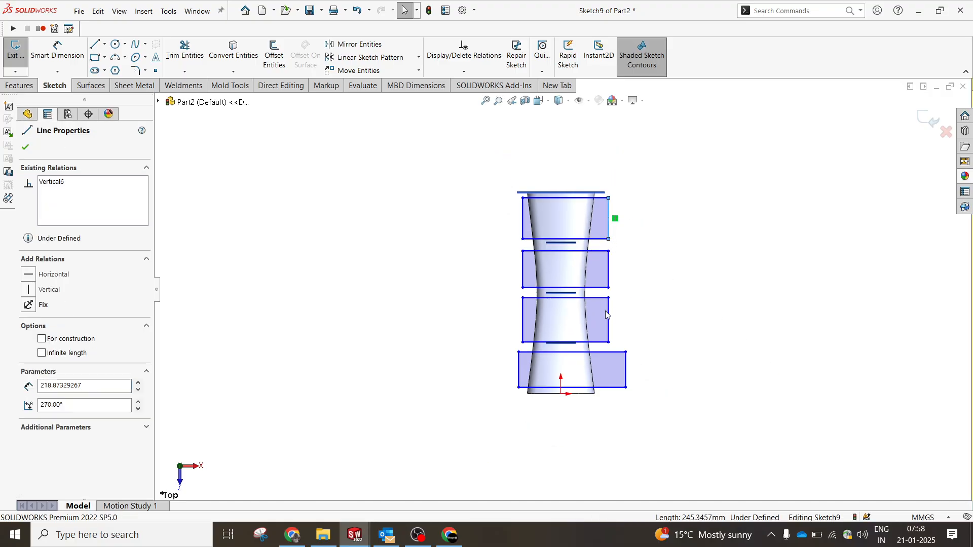
ctrl+click(627, 366)
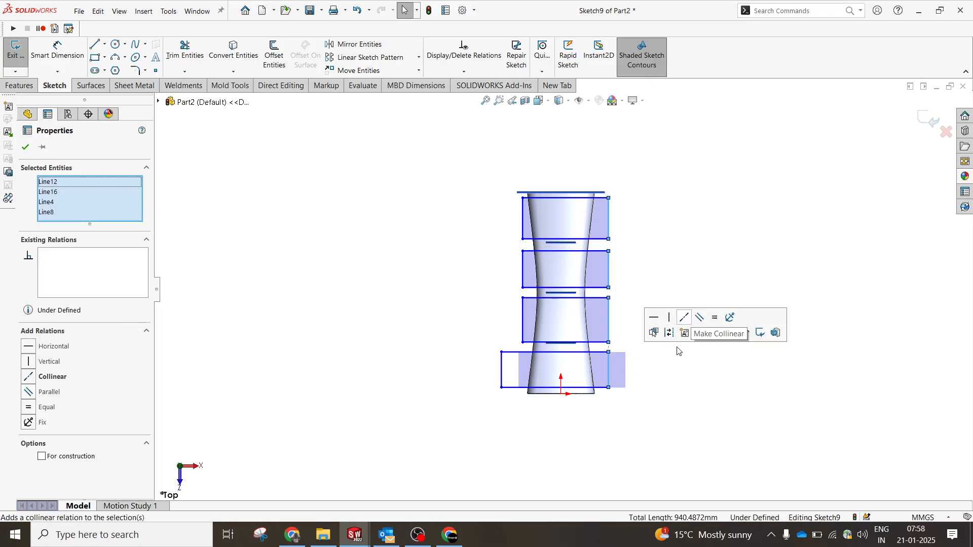
click(684, 318)
Make the left vertical edges of all four rectangles equal in length
scroll(585, 304, down, 2)
click(494, 188)
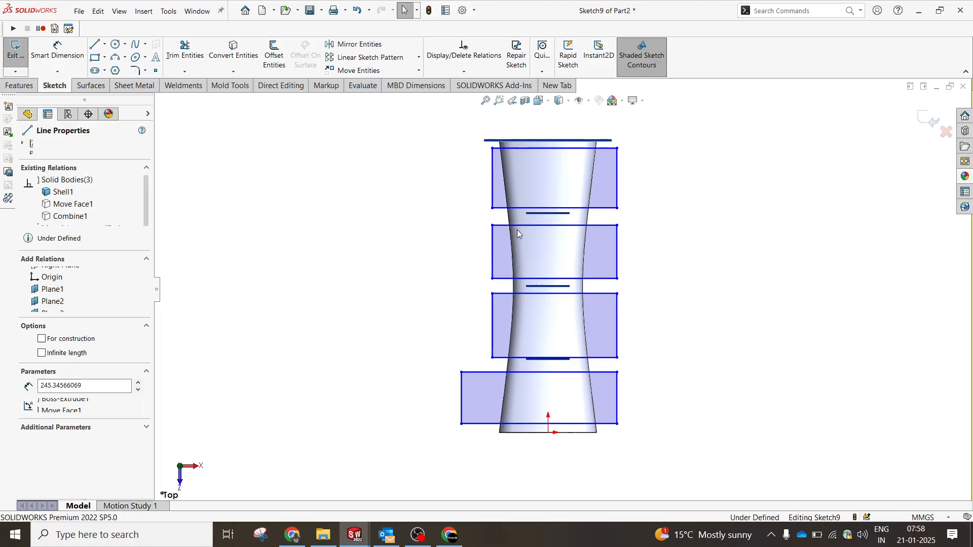
ctrl+click(494, 247)
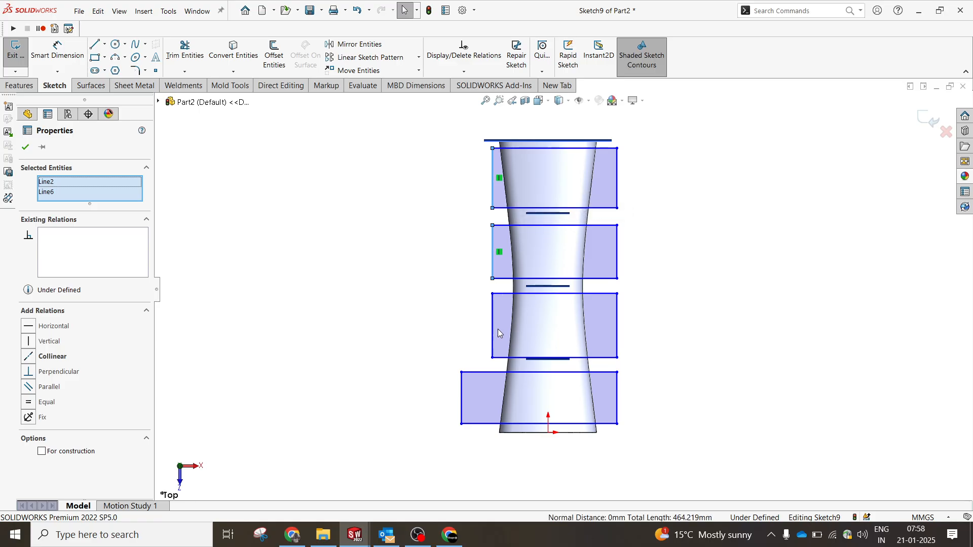
ctrl+click(490, 342)
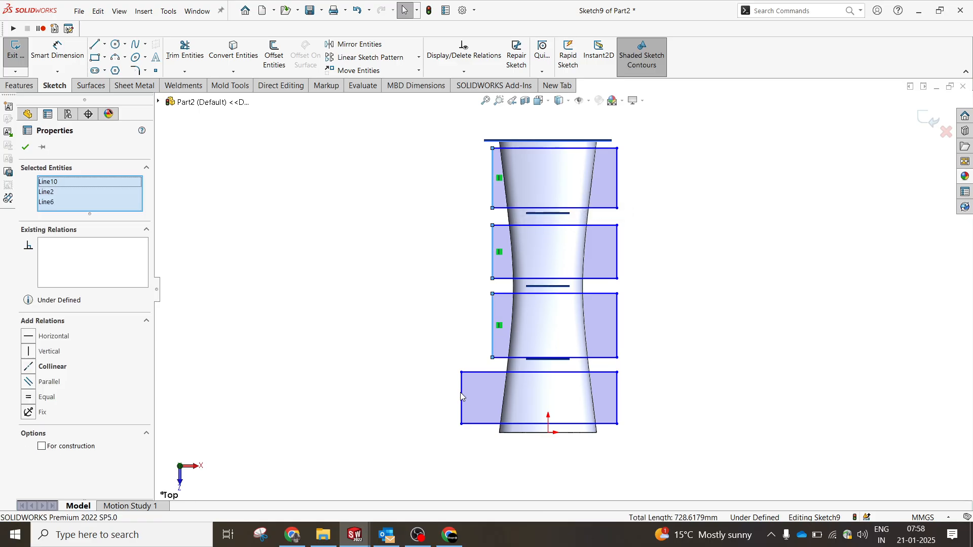
ctrl+click(462, 396)
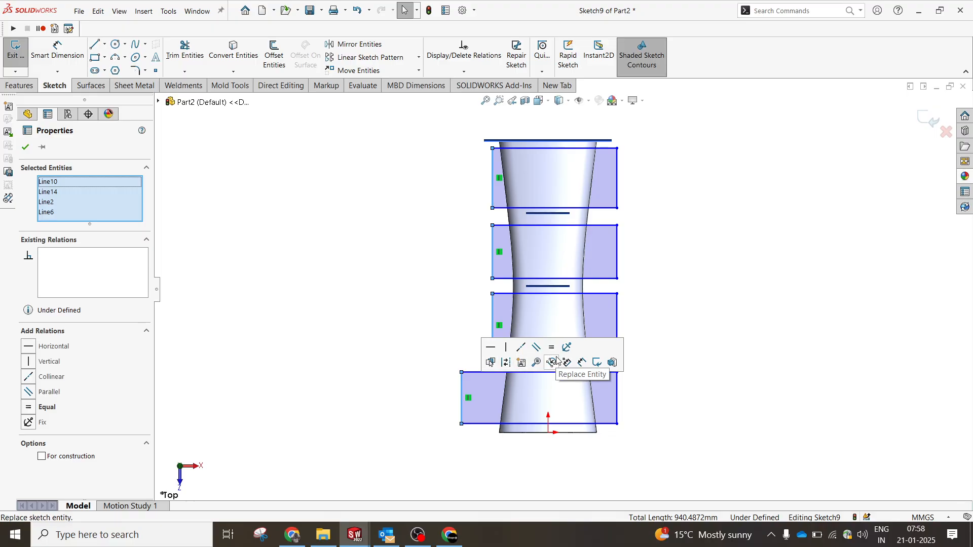
click(552, 349)
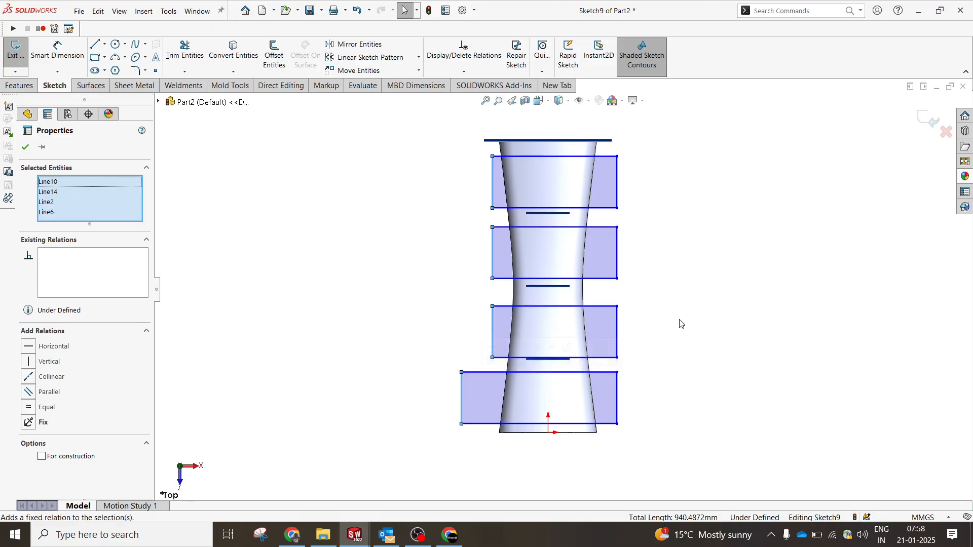
click(708, 297)
Dimension the gap between the lowest rectangle's lower edge and the tube's base edge to 30 mm
scroll(612, 445, down, 3)
right_drag(612, 444, 609, 418)
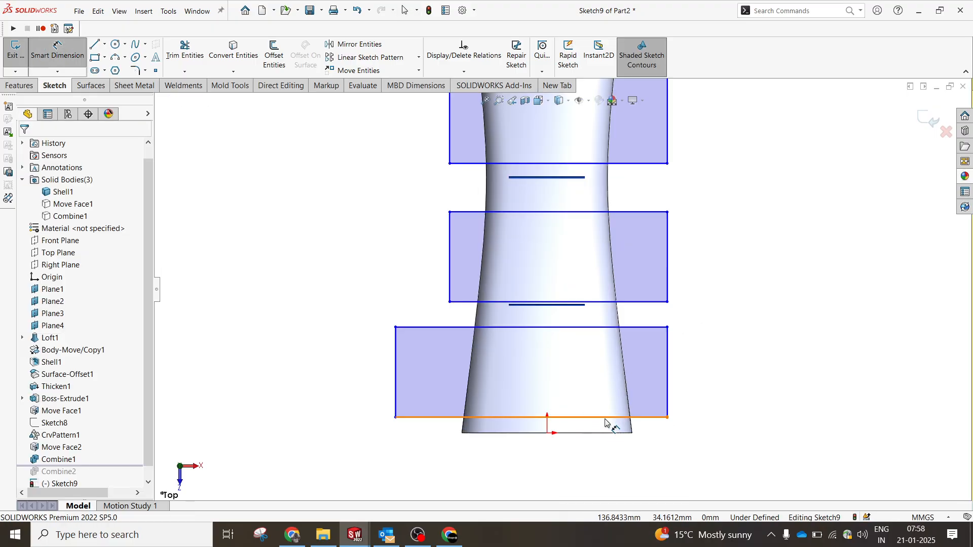
click(607, 417)
click(611, 433)
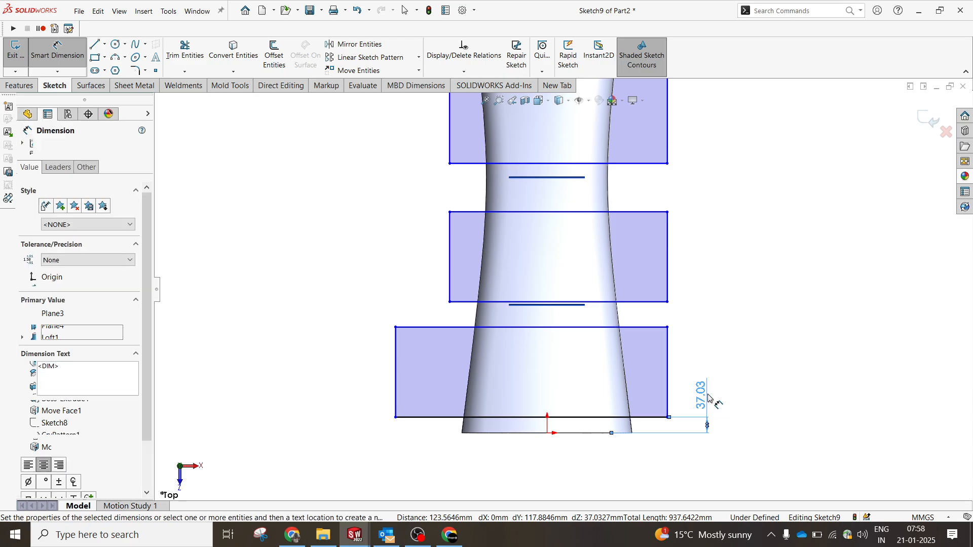
text(30)
key(Return)
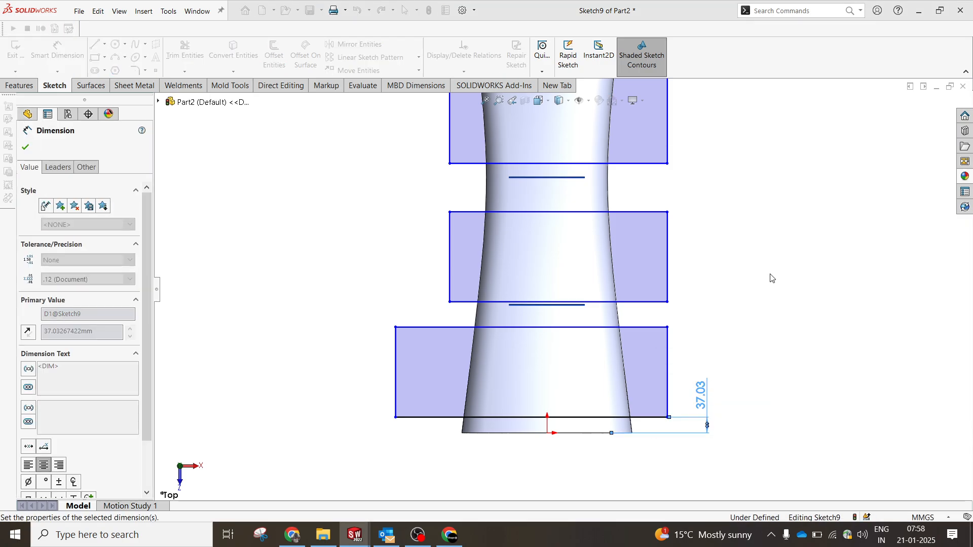
click(688, 263)
Dimension the gap between the topmost rectangle's upper edge and the reference plane at the tube's top end to 10 mm
scroll(597, 166, up, 5)
scroll(522, 173, down, 3)
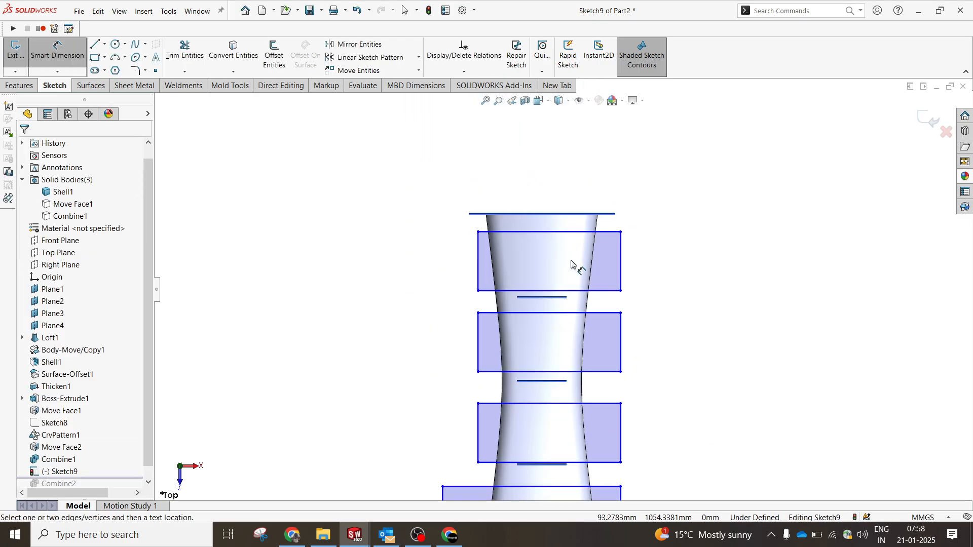
scroll(616, 228, down, 5)
click(623, 191)
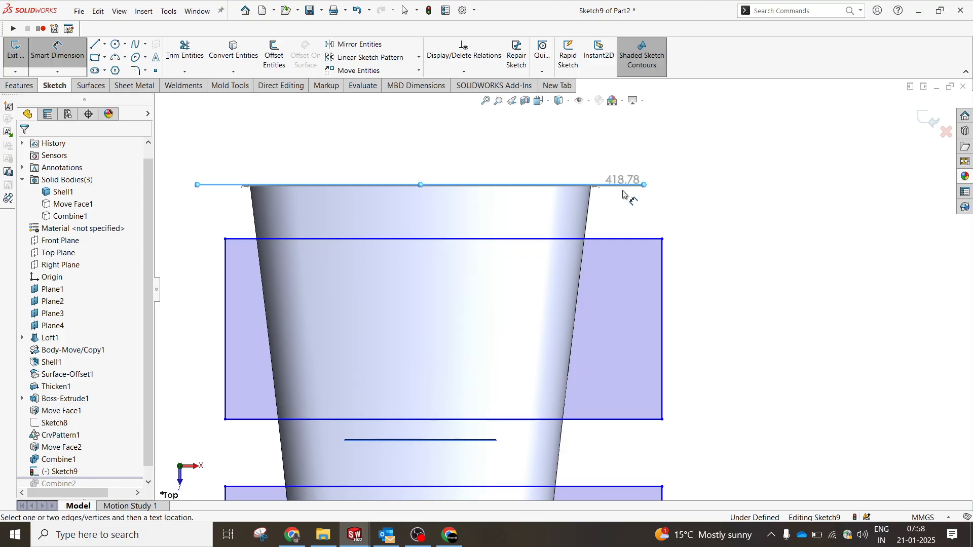
click(626, 239)
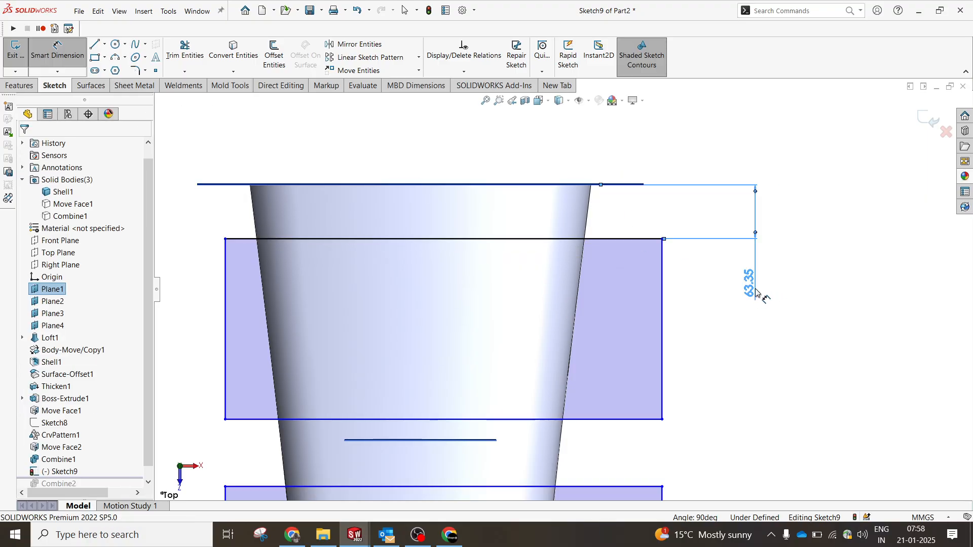
click(756, 293)
text(10)
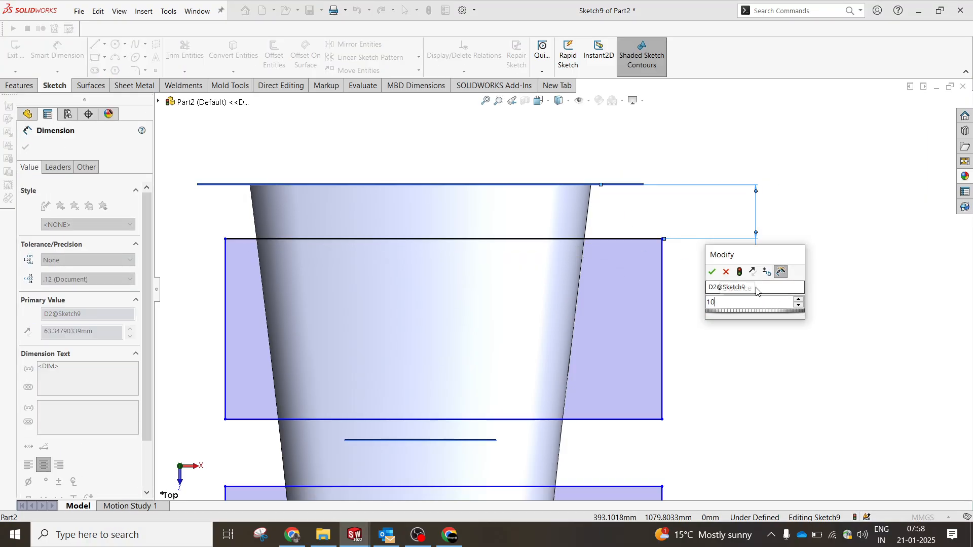
key(Return)
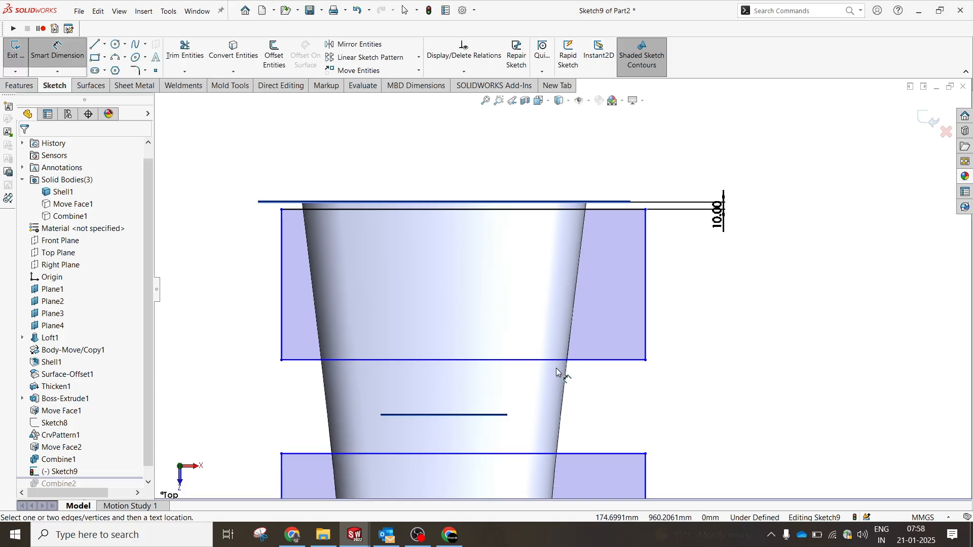
Dimension the gap between the topmost rectangle's lower edge and the second rectangle's upper edge to 10 mm
click(478, 354)
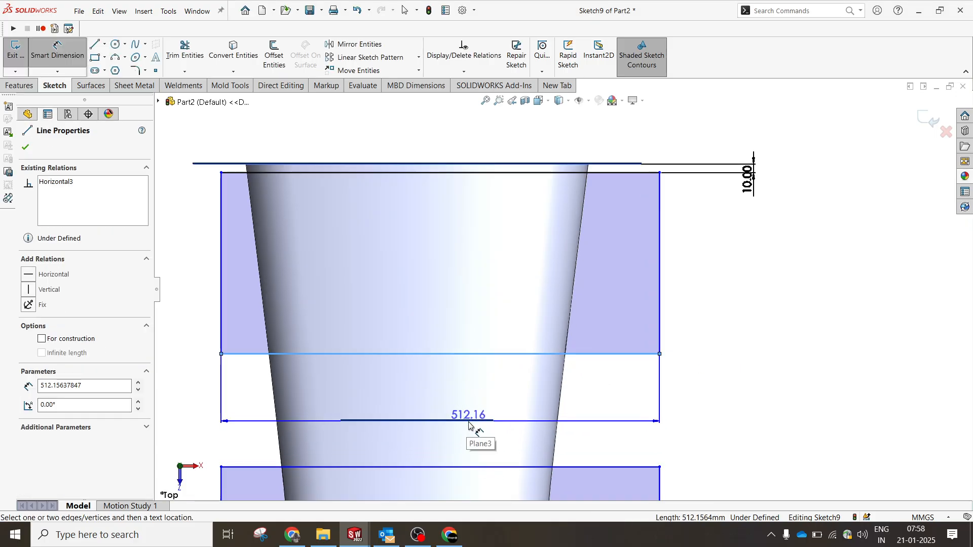
click(474, 467)
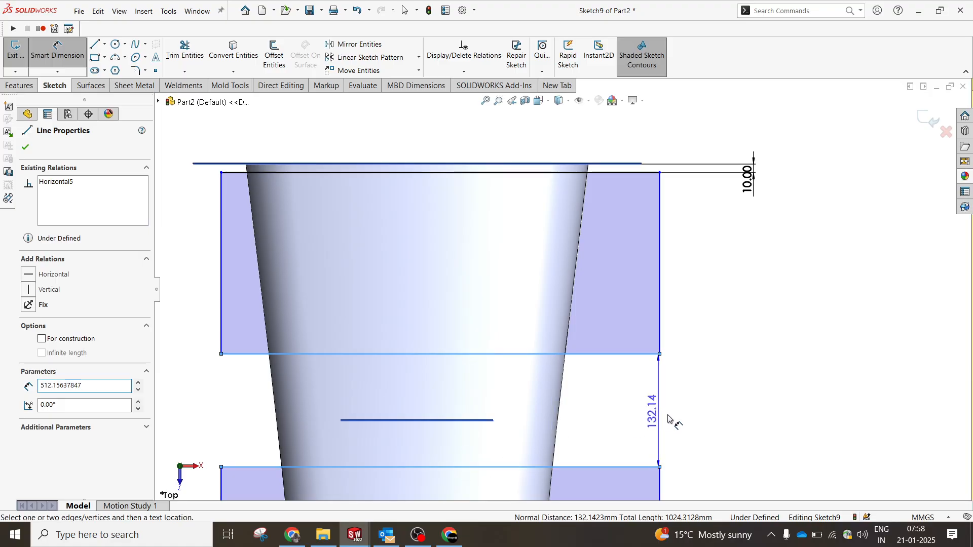
click(671, 418)
text(10)
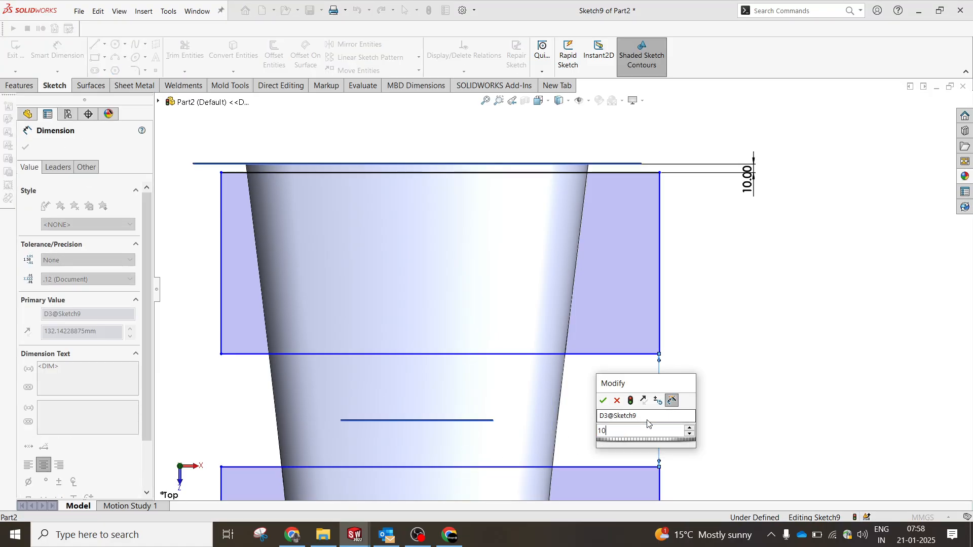
key(Return)
key(Escape)
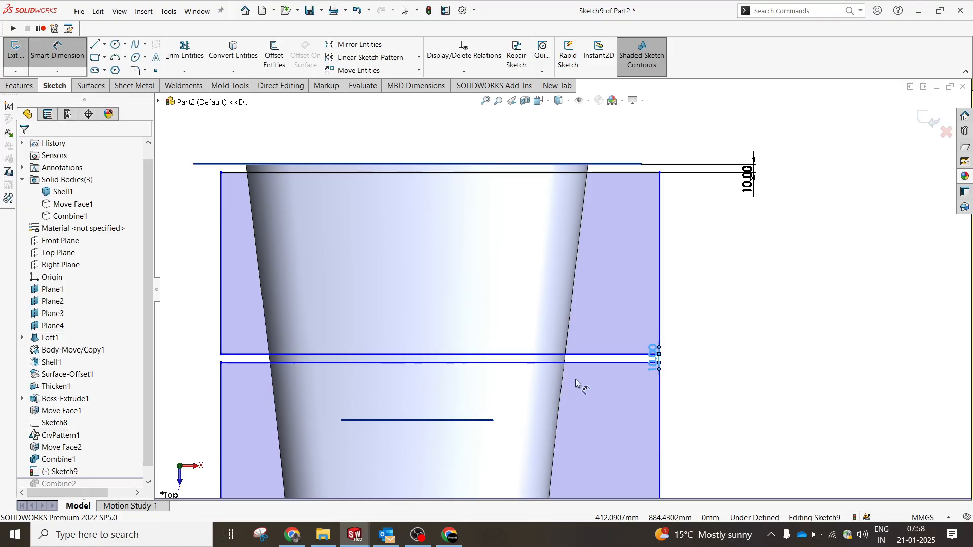
Lower the gap between the top two rectangles to the reference plane there and dimension the topmost rectangle's lower edge 5 mm from that plane
mouse_move(521, 363)
mouse_down()
mouse_move(520, 439)
mouse_move(518, 423)
mouse_up()
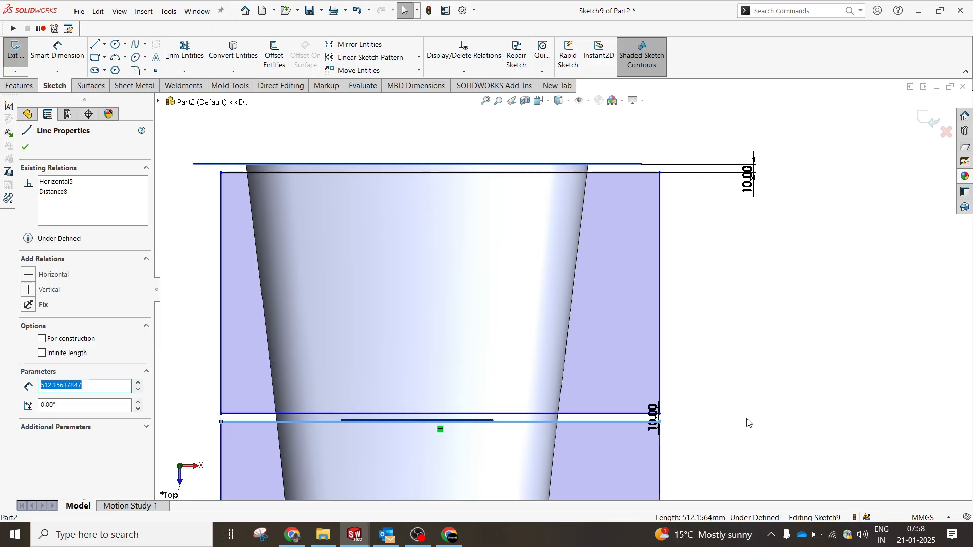
click(747, 421)
scroll(484, 426, down, 7)
right_drag(525, 303, 525, 279)
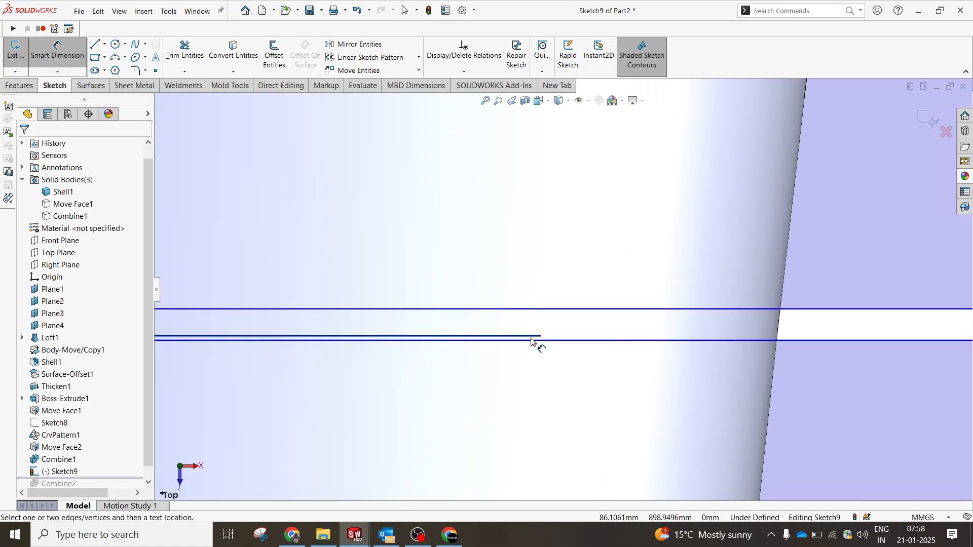
click(535, 336)
click(547, 310)
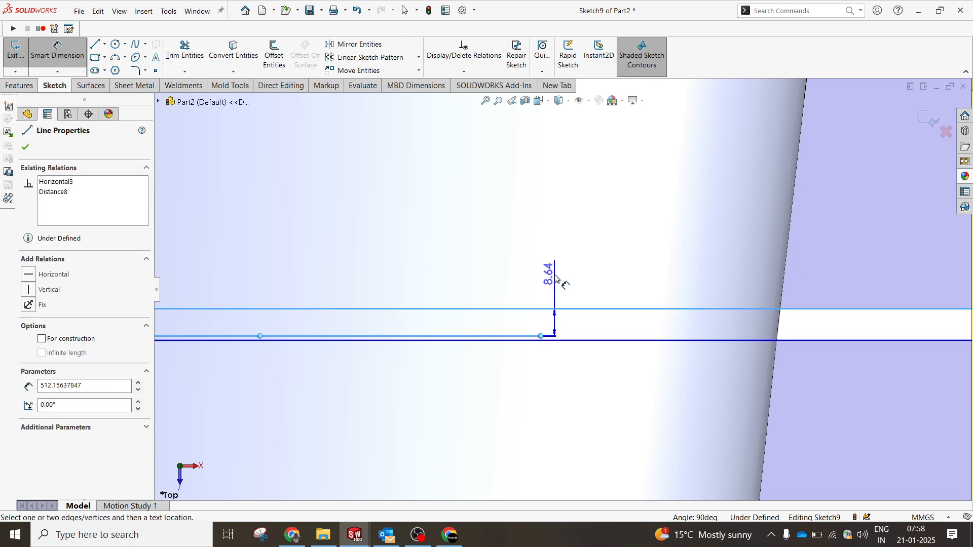
click(556, 276)
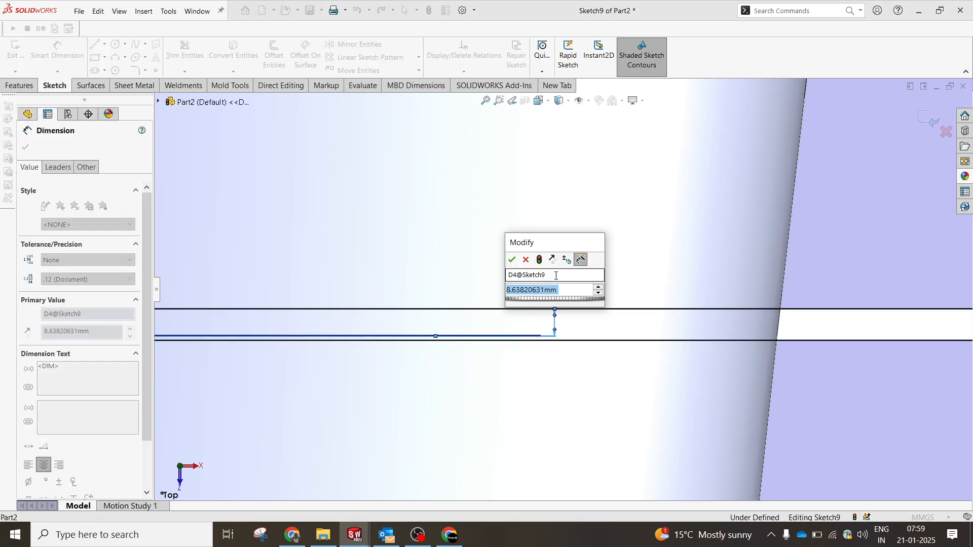
text(5)
key(Return)
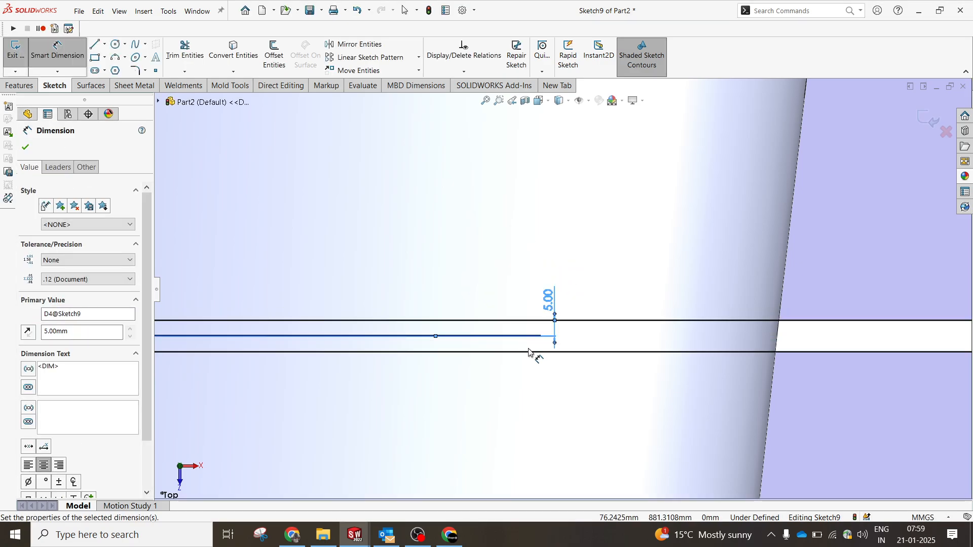
Dimension the gap between the second rectangle's lower edge and the third rectangle's upper edge to 10 mm
scroll(529, 370, up, 5)
scroll(545, 391, down, 3)
scroll(552, 373, down, 3)
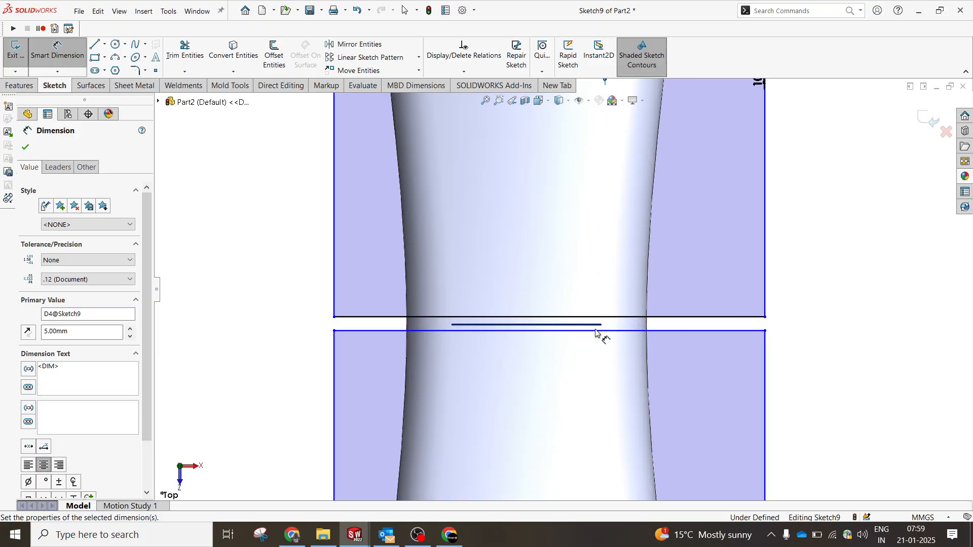
scroll(633, 334, up, 2)
scroll(517, 300, down, 4)
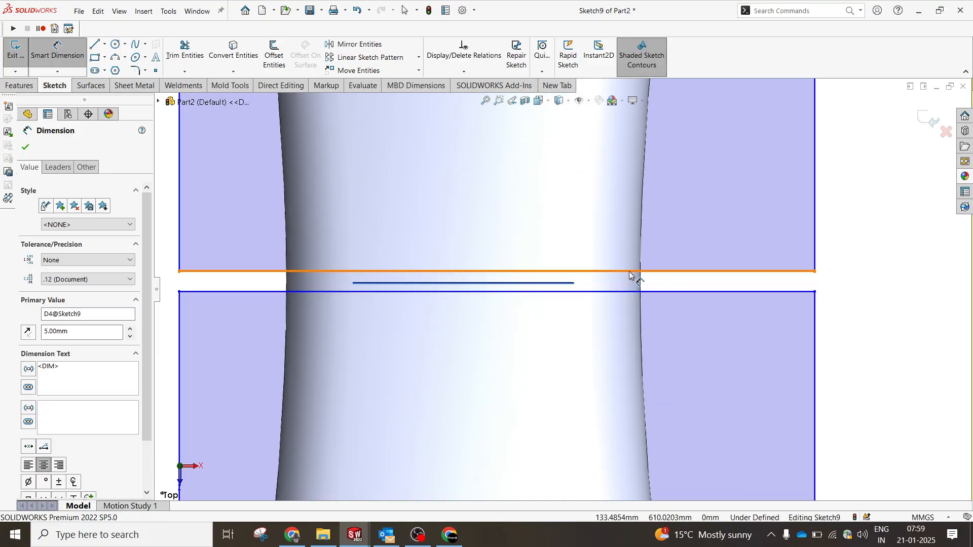
click(630, 273)
click(608, 292)
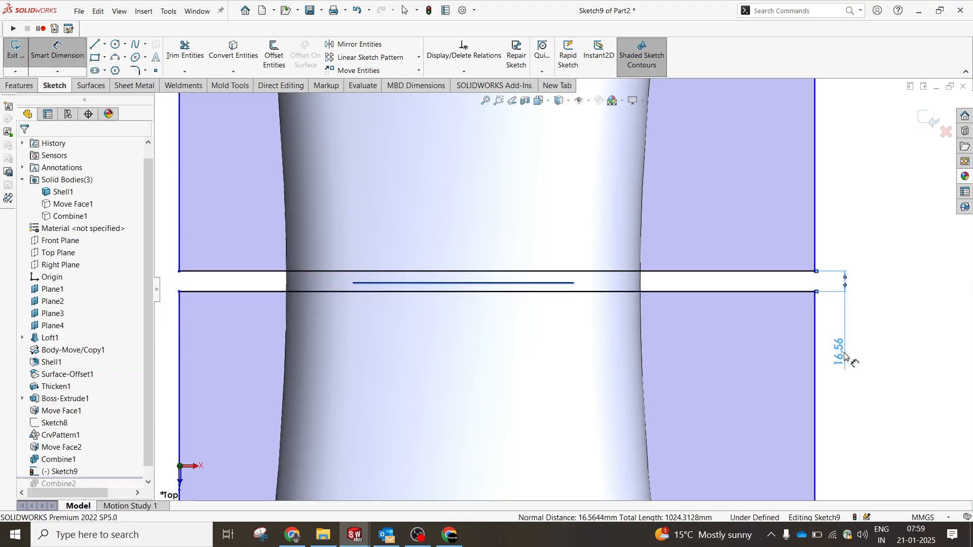
click(844, 353)
text(16.56444286mm)
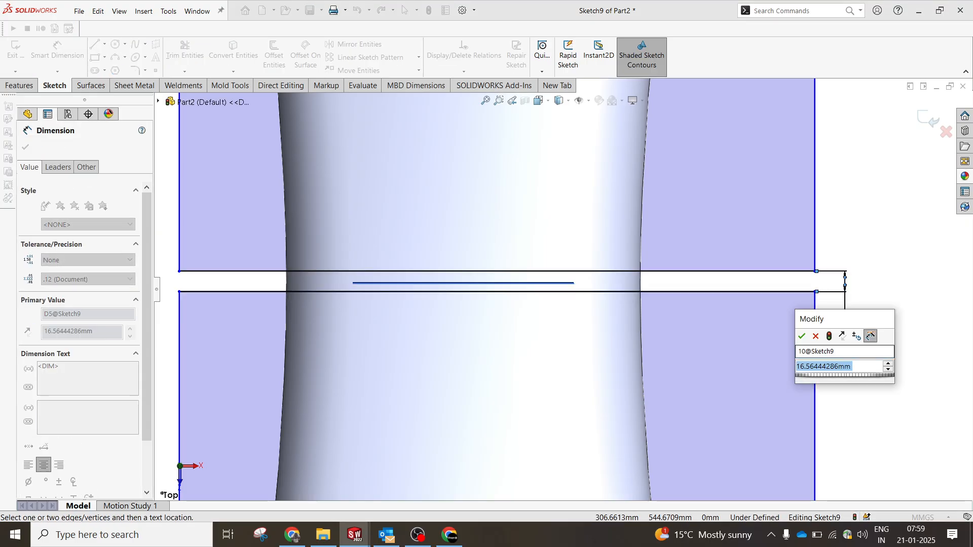
text(10)
key(Return)
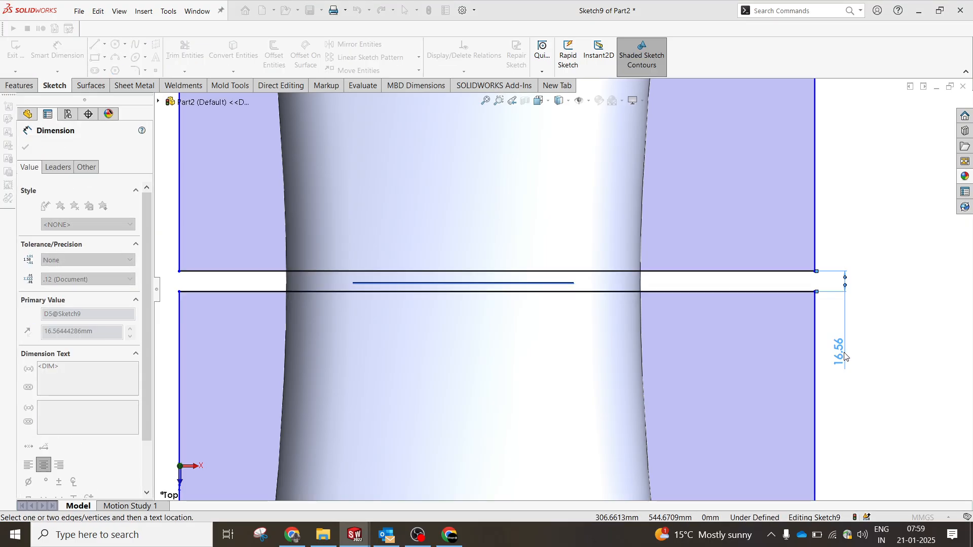
key(Escape)
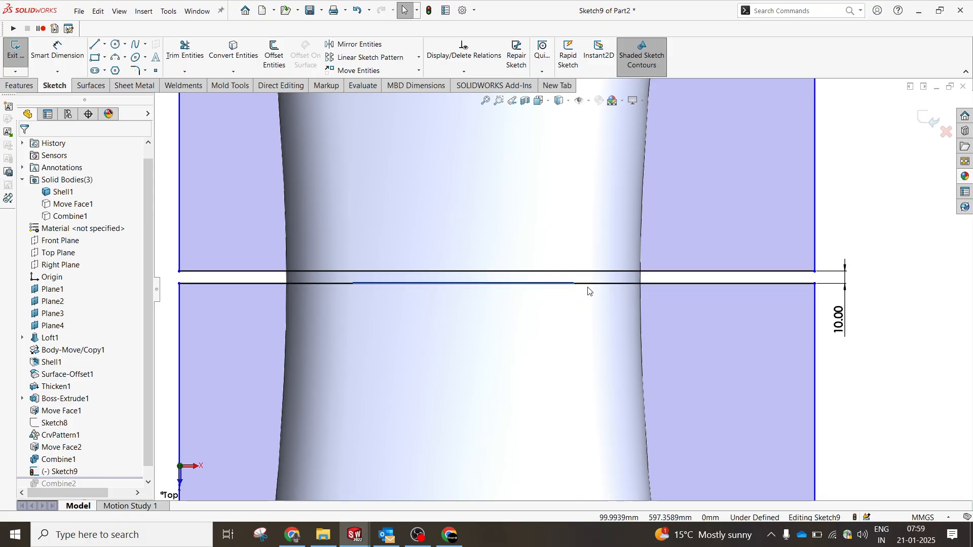
Examine the relations on the second and third rectangles and the gaps between rectangles and reference planes along the whole tube
click(576, 283)
scroll(569, 350, up, 6)
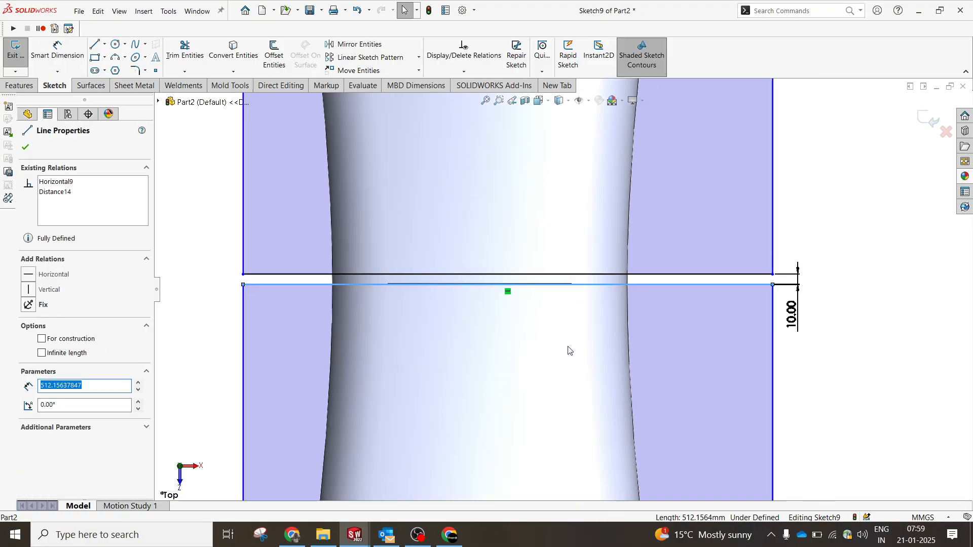
click(773, 320)
click(644, 212)
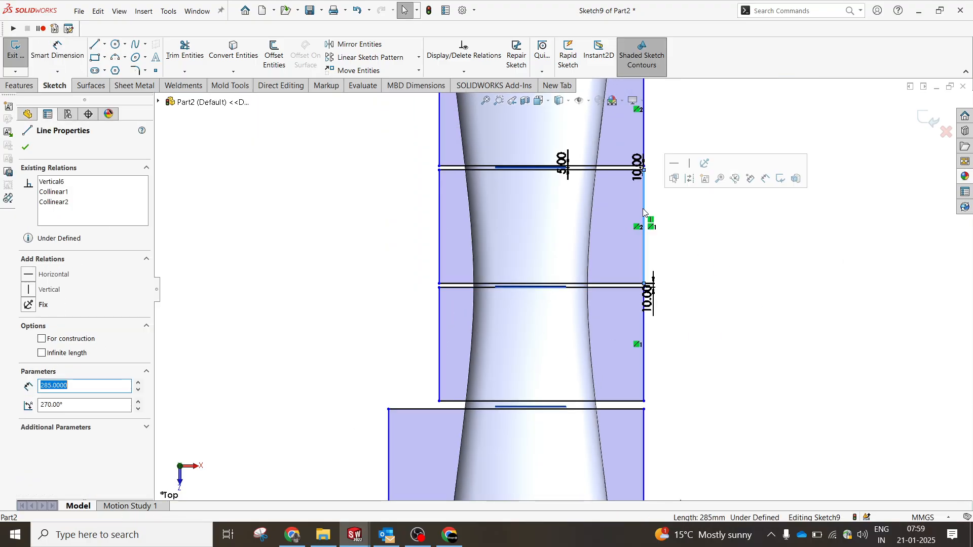
click(634, 227)
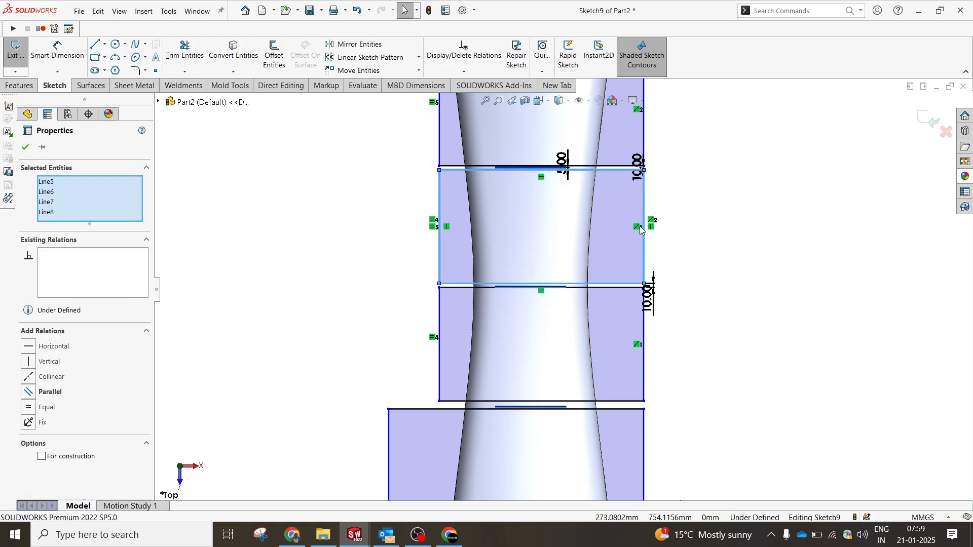
click(639, 227)
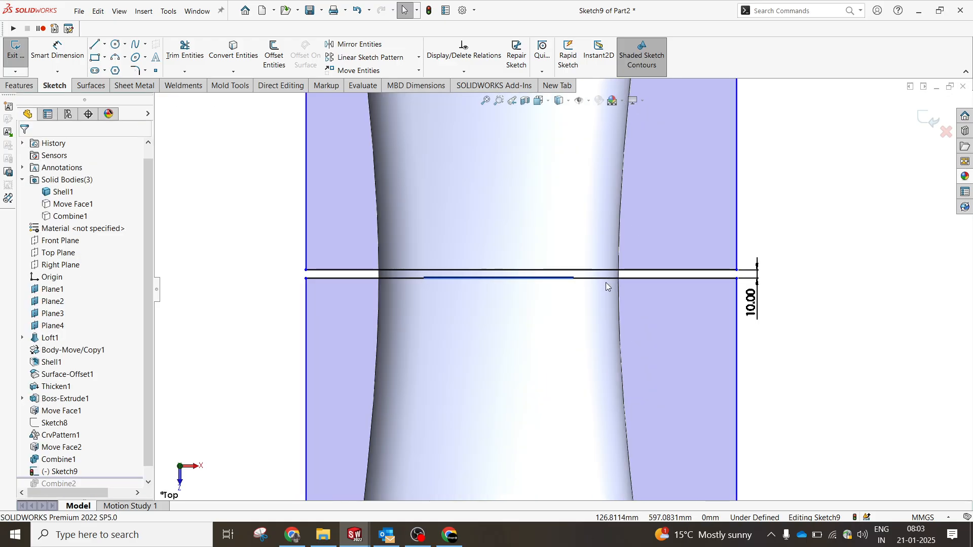
scroll(606, 282, up, 2)
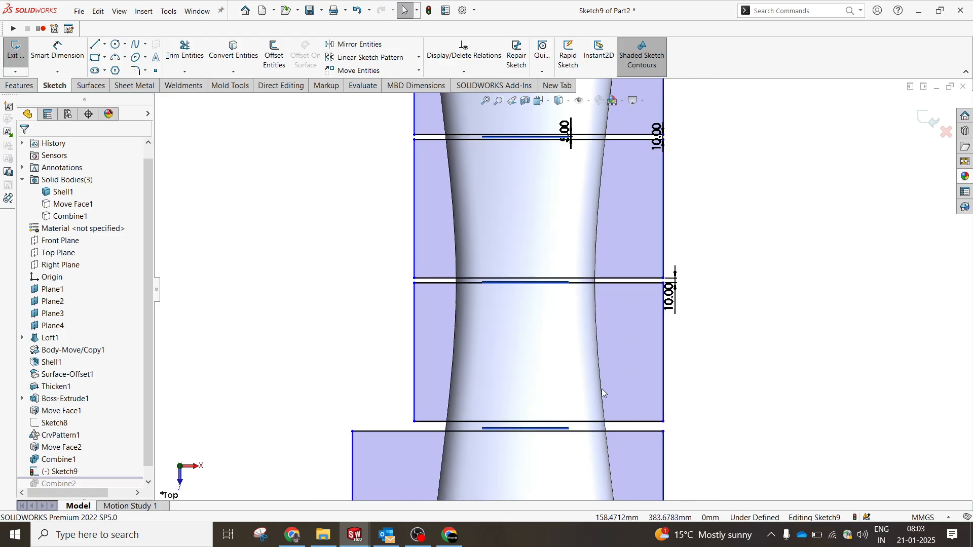
scroll(629, 429, down, 2)
scroll(618, 408, up, 3)
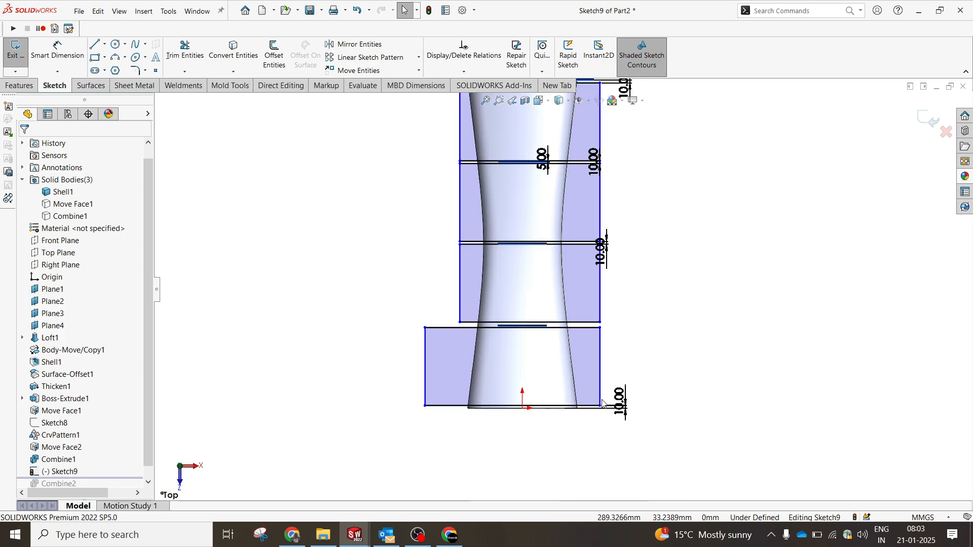
scroll(603, 403, down, 4)
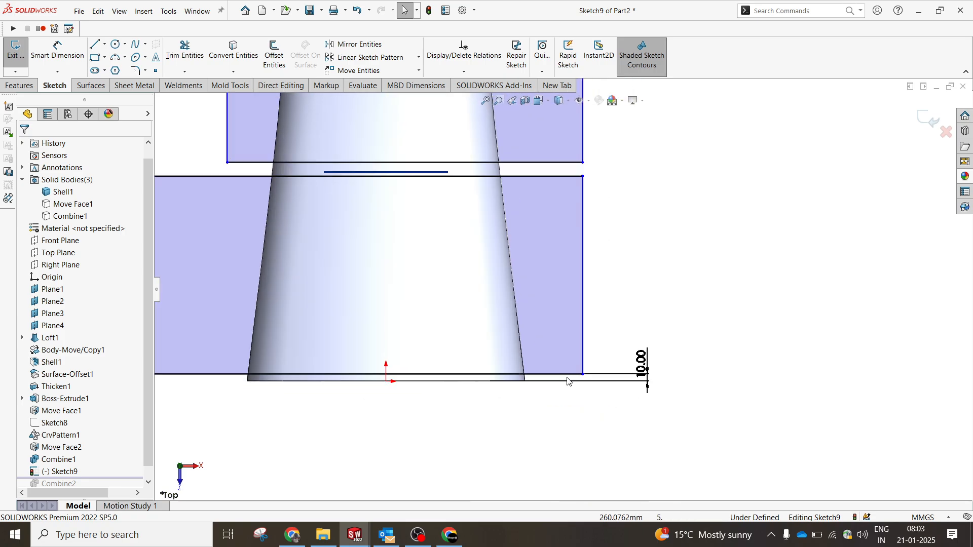
scroll(567, 381, up, 3)
scroll(564, 206, down, 5)
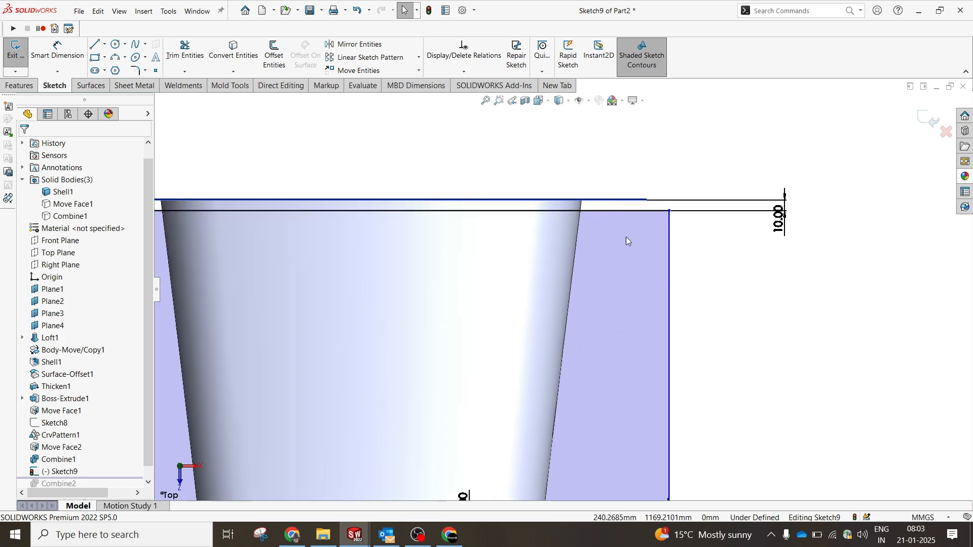
scroll(579, 377, up, 2)
scroll(522, 310, down, 2)
scroll(550, 388, up, 4)
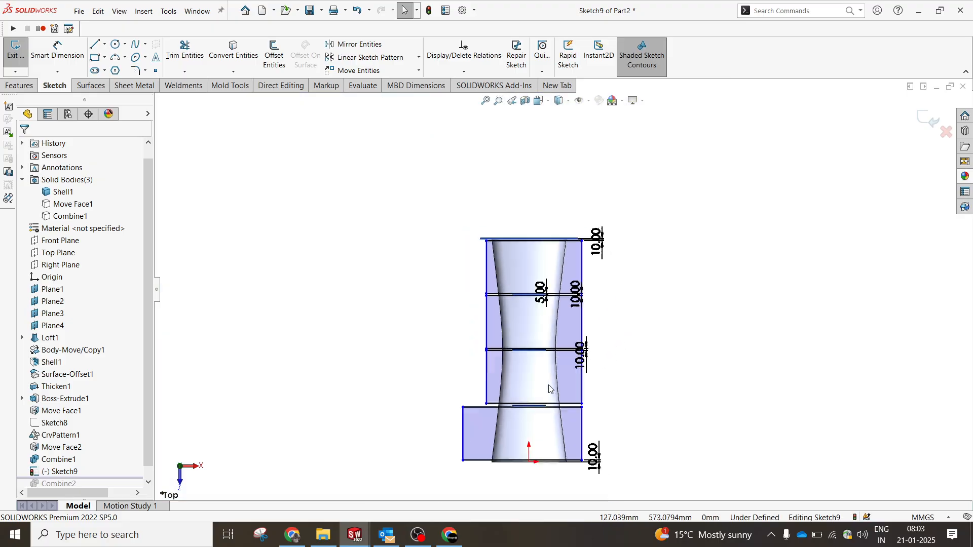
scroll(549, 389, down, 4)
scroll(630, 263, down, 2)
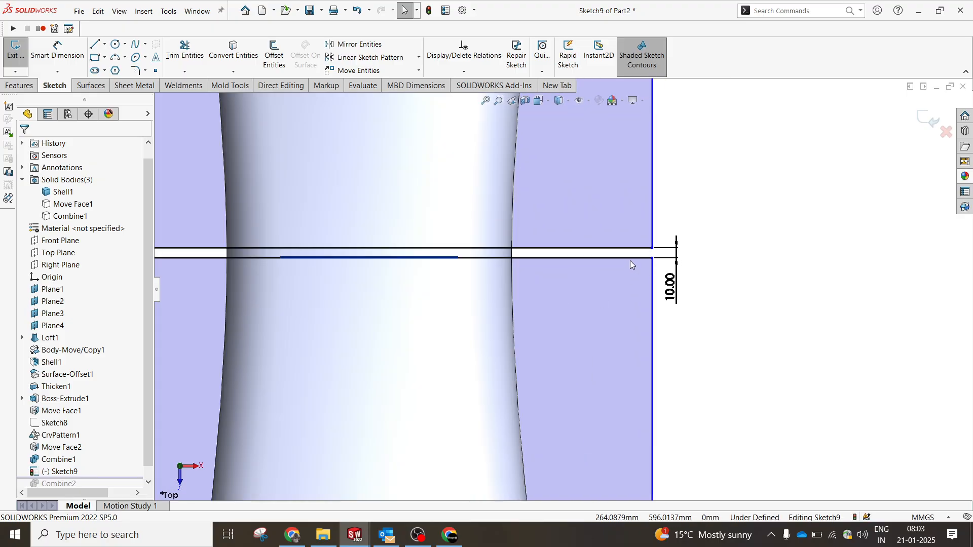
click(617, 258)
scroll(633, 299, up, 4)
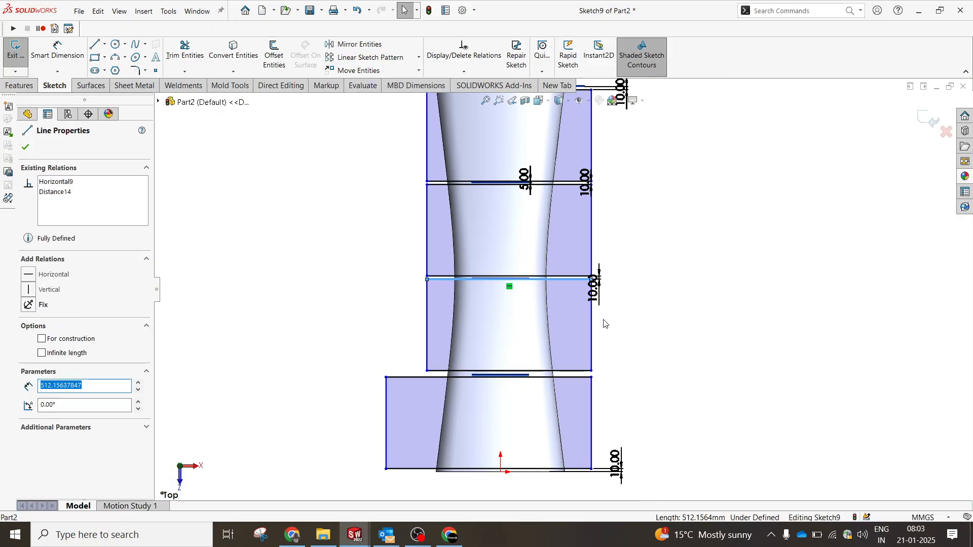
Delete the equal-length relation between the left vertical edges of the second and third rectangles
click(427, 312)
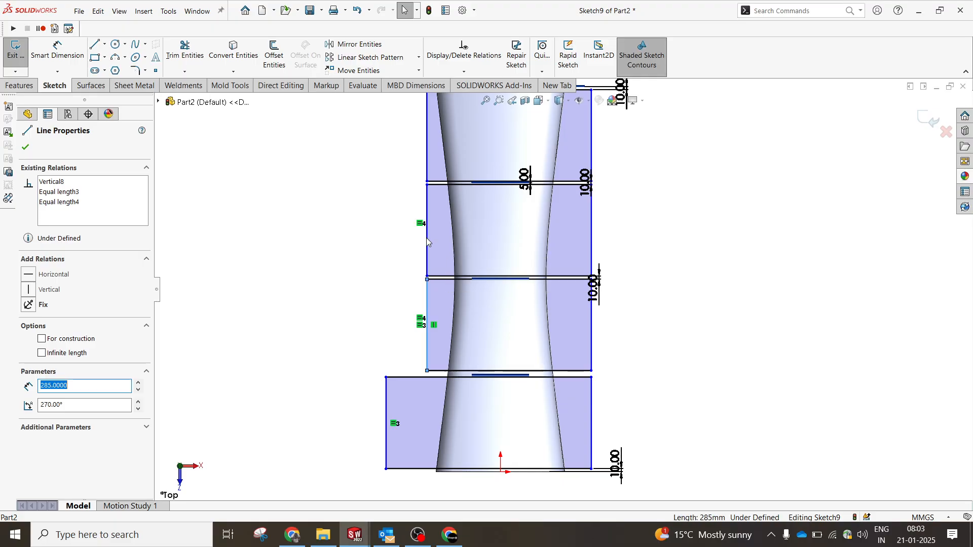
key(Escape)
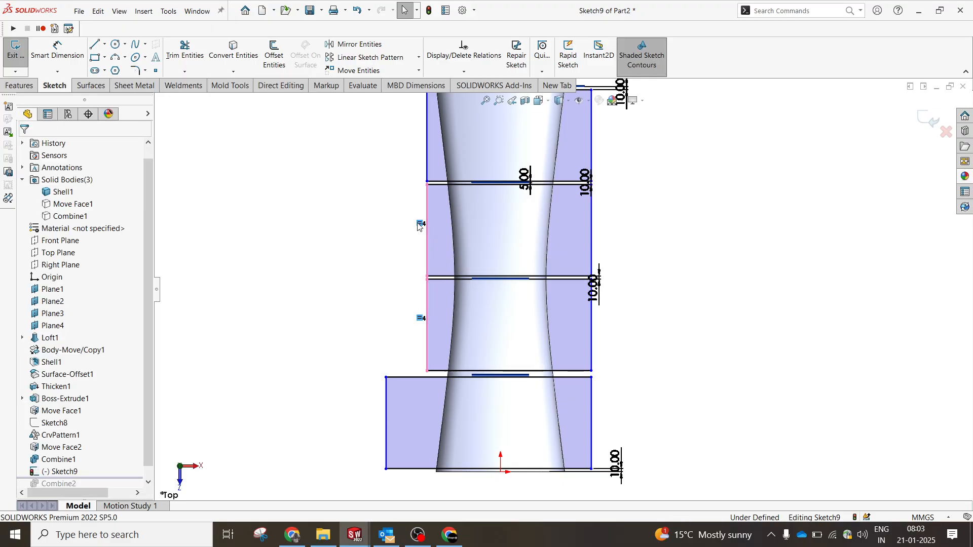
click(425, 228)
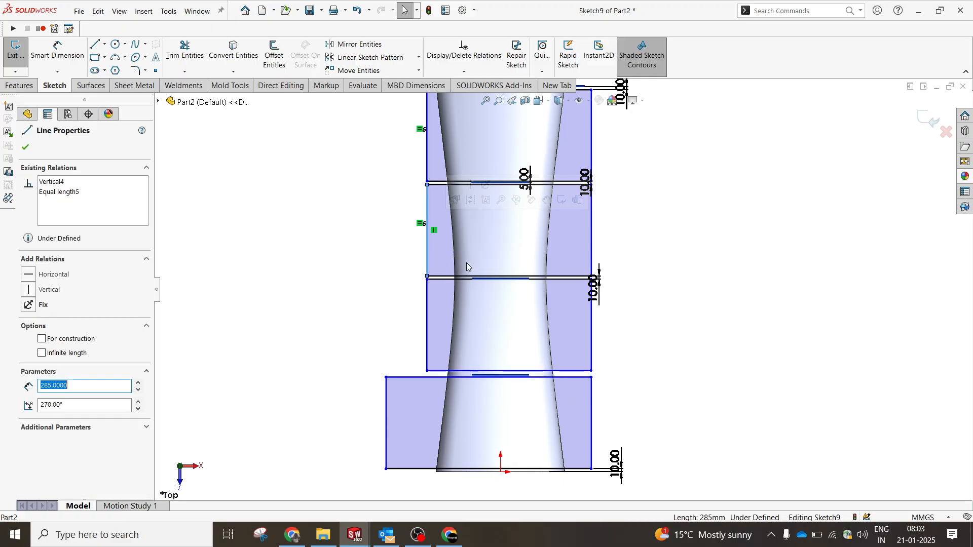
key(Escape)
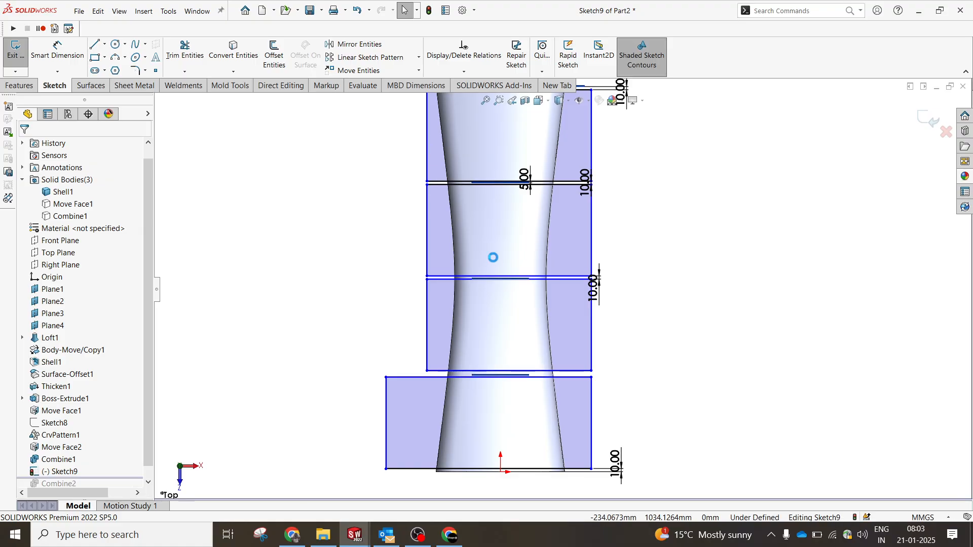
Shift the gap between the second and third rectangles so that it straddles the reference plane there
scroll(507, 269, down, 5)
mouse_move(604, 309)
mouse_down()
mouse_move(604, 319)
mouse_move(604, 311)
mouse_up()
key(Escape)
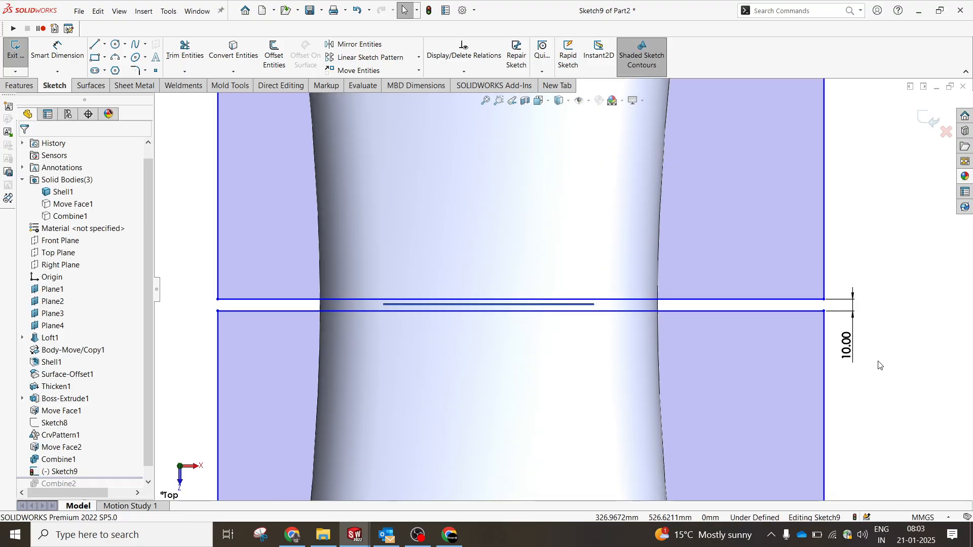
key(l)
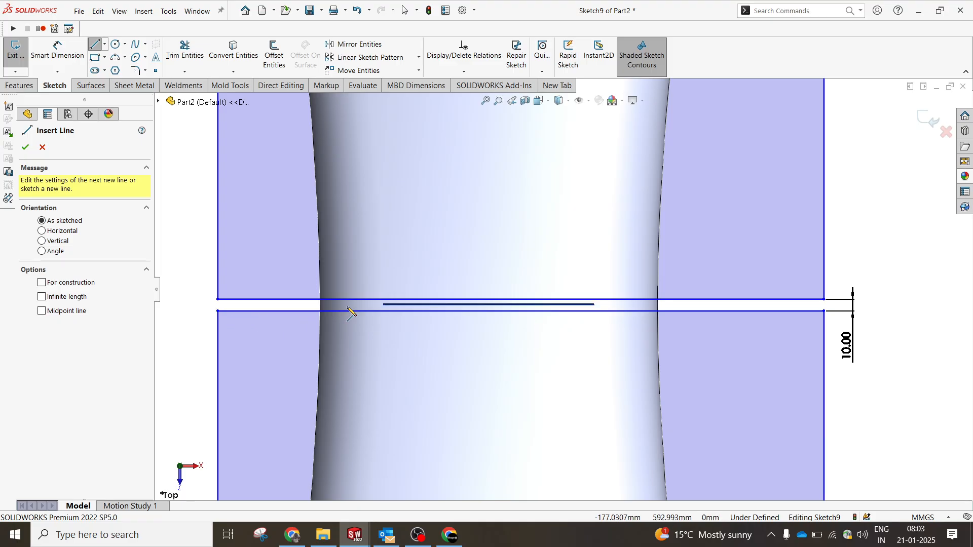
click(489, 300)
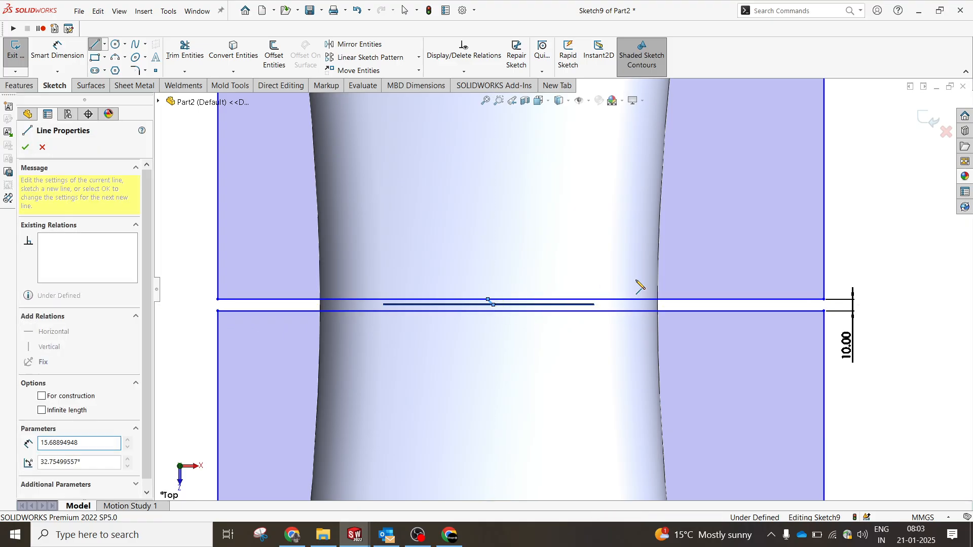
key(Escape)
key(Escape)
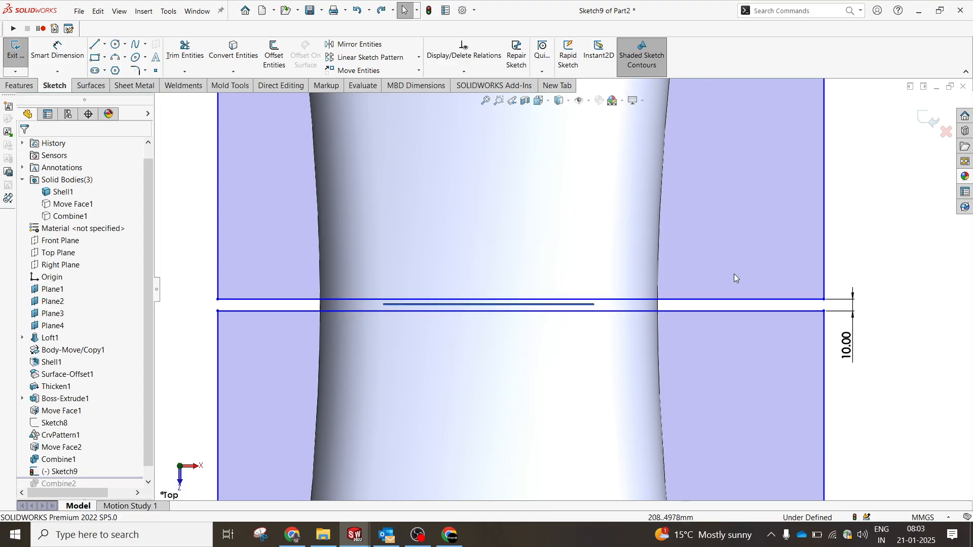
Dimension the second rectangle's lower edge 5 mm from Plane2
click(580, 304)
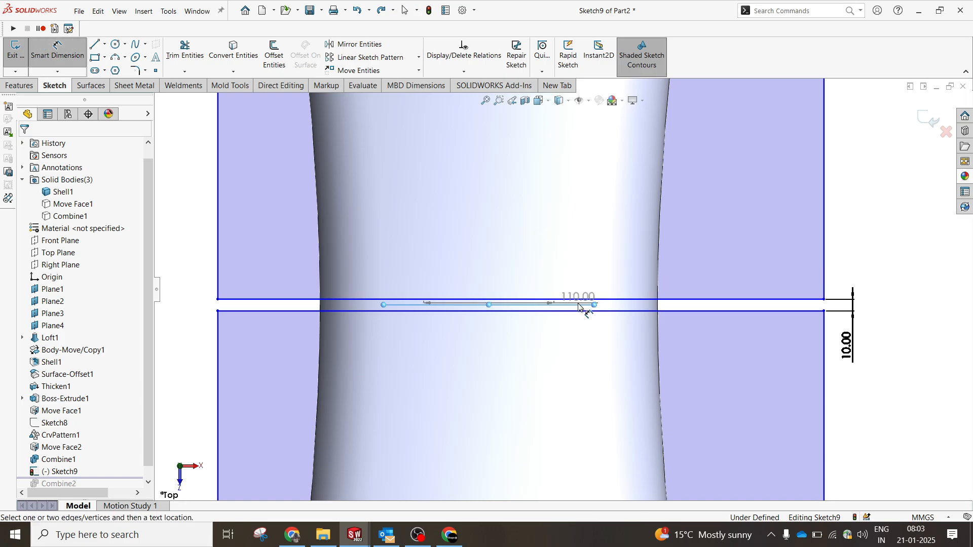
click(588, 300)
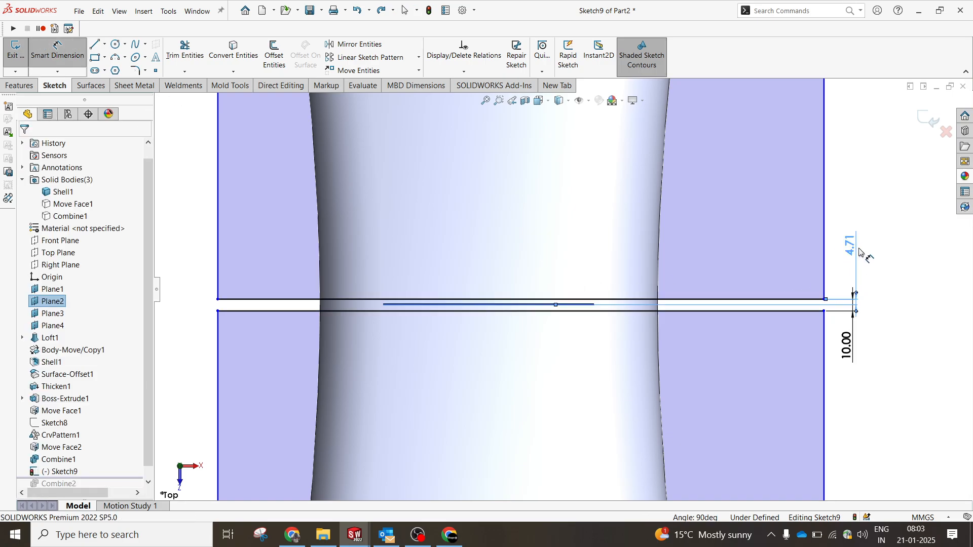
click(852, 245)
text(5)
key(Return)
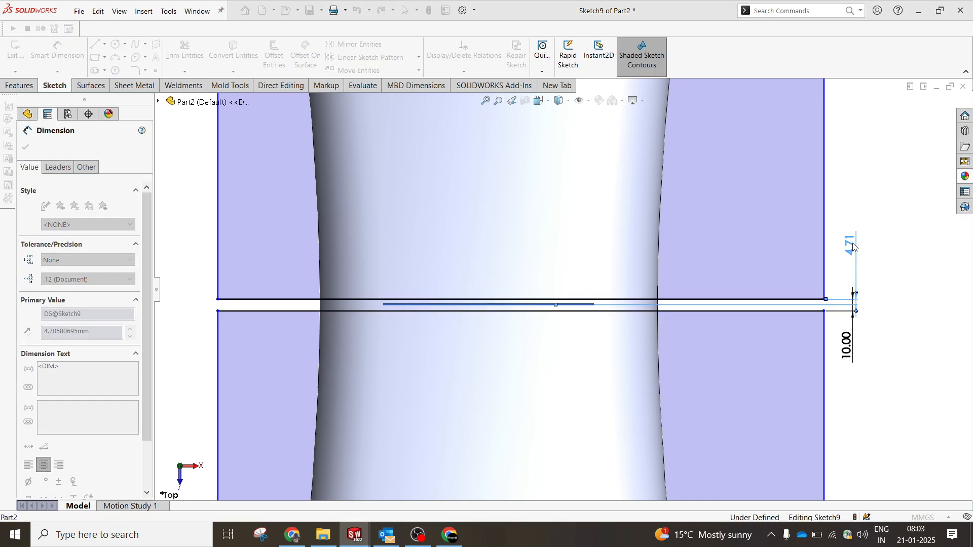
Dimension the third rectangle's lower edge 5 mm from the reference plane just below it
key(z)
scroll(685, 324, up, 5)
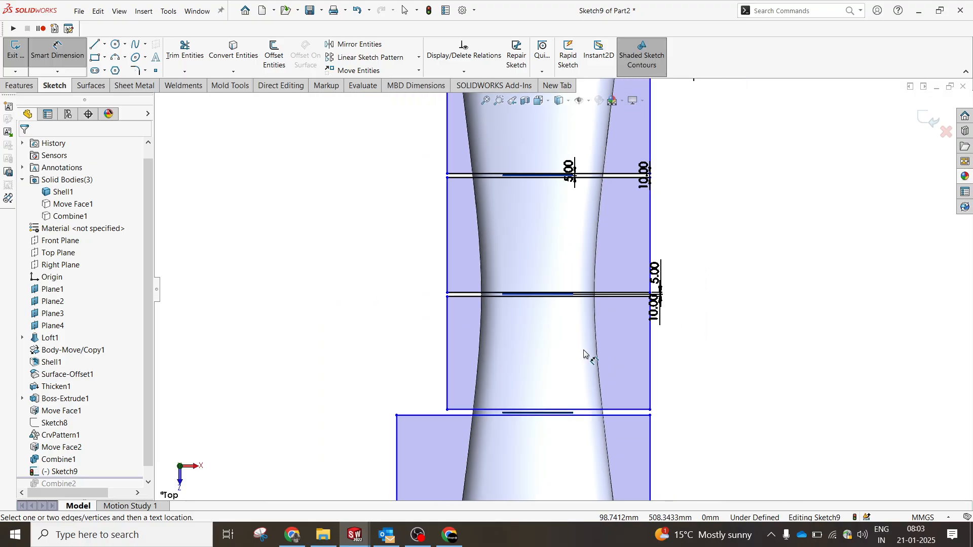
scroll(572, 376, down, 3)
click(554, 364)
click(553, 358)
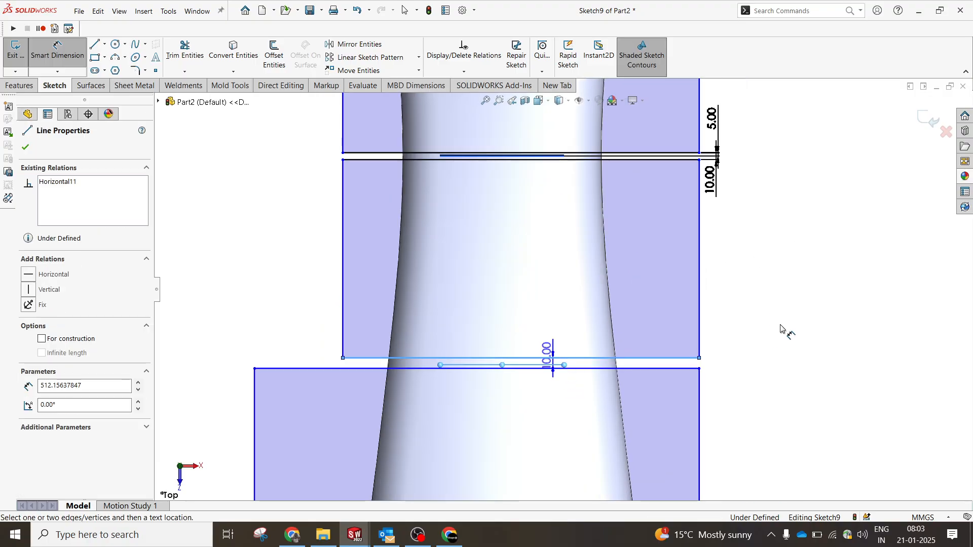
click(779, 324)
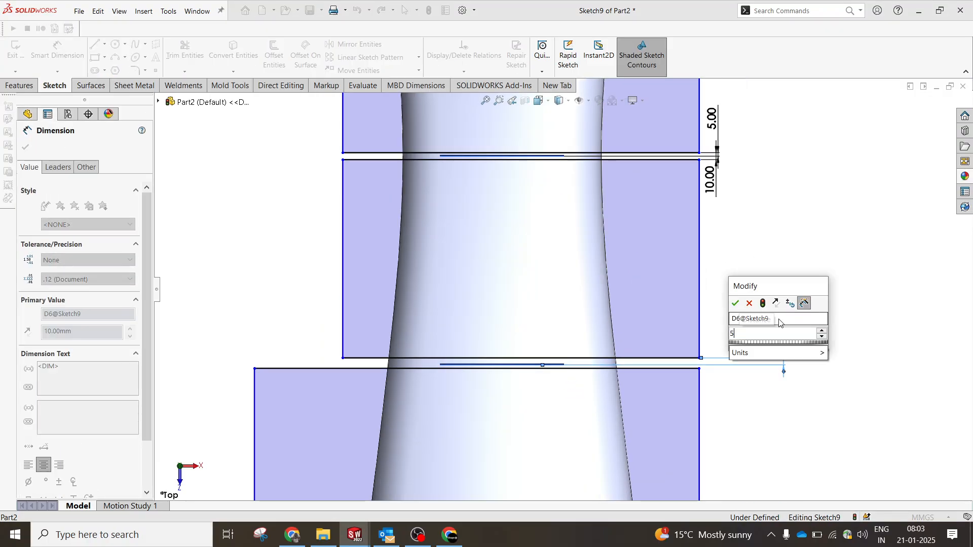
key(Return)
Delete the equal-length relation between the left vertical edges of the third and lowest rectangles
scroll(553, 369, down, 3)
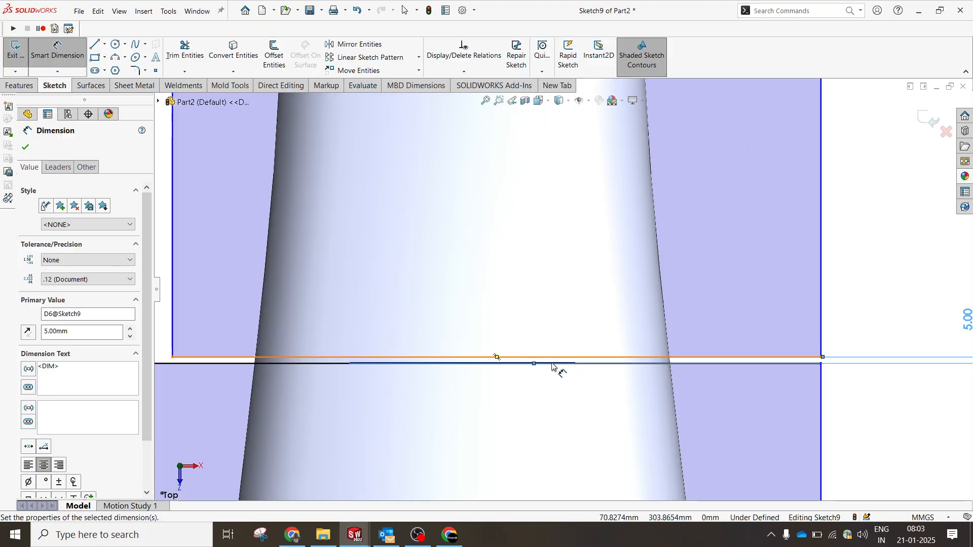
scroll(561, 358, up, 3)
scroll(567, 324, down, 3)
scroll(578, 299, down, 3)
key(Escape)
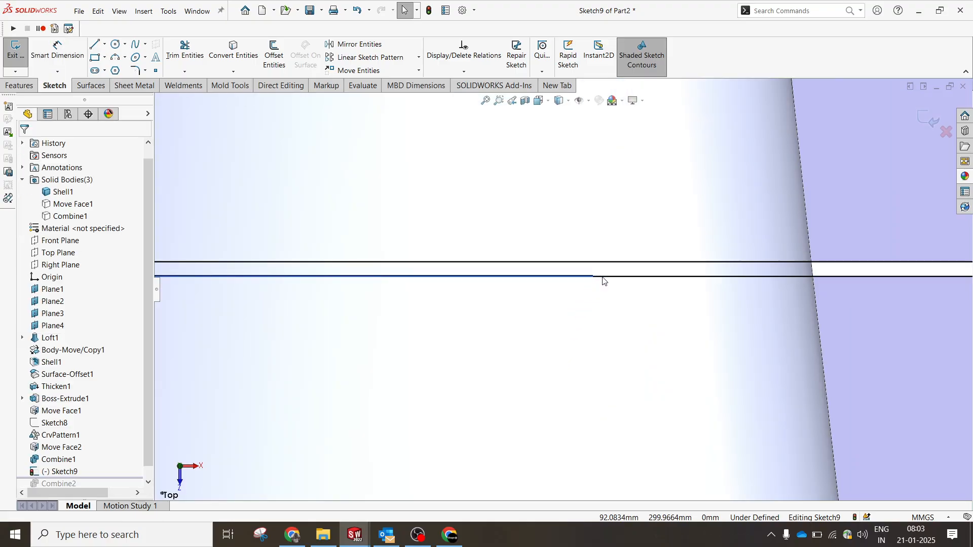
click(599, 276)
scroll(515, 313, up, 5)
key(Escape)
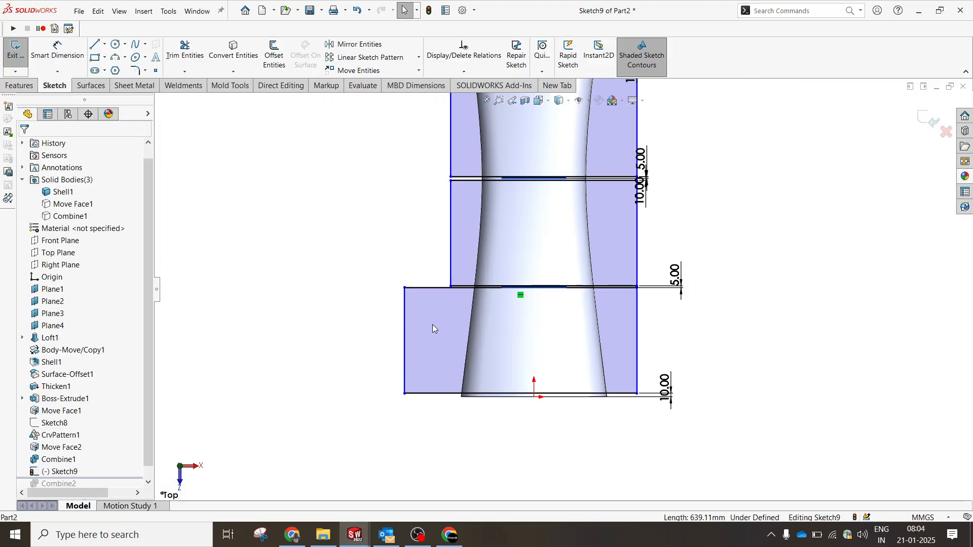
click(405, 317)
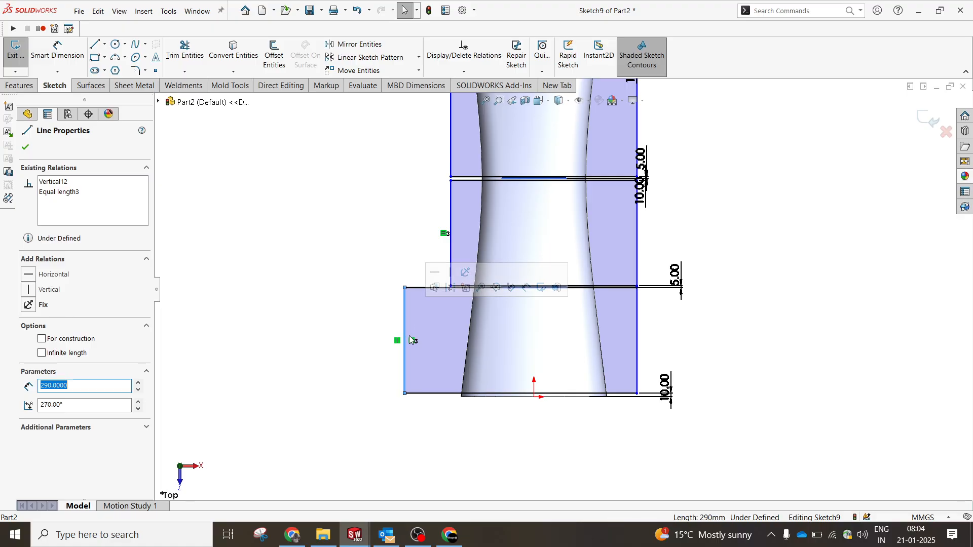
key(Escape)
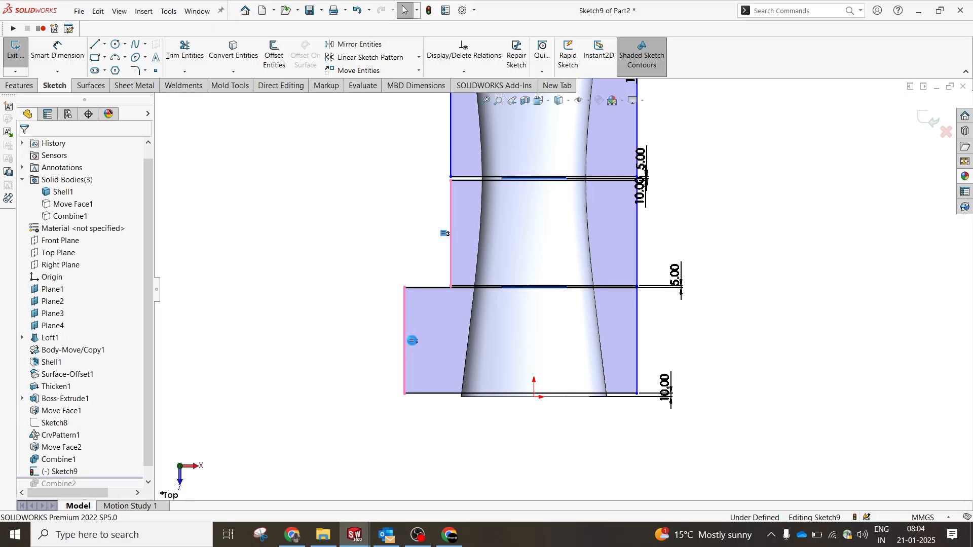
Pull the lowest rectangle's upper edge down off the reference plane and dimension its gap to the third rectangle's lower edge as 10 mm
scroll(636, 289, down, 8)
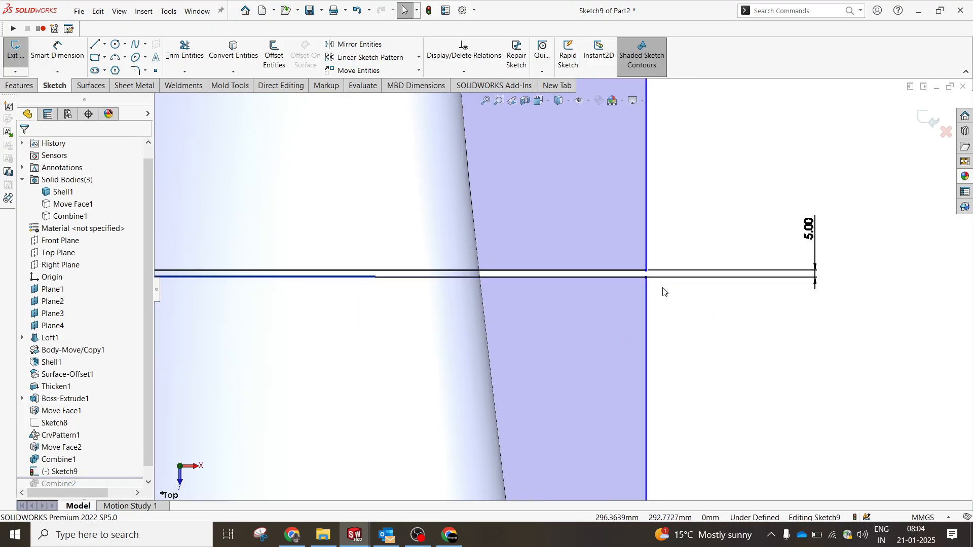
drag(639, 278, 638, 311)
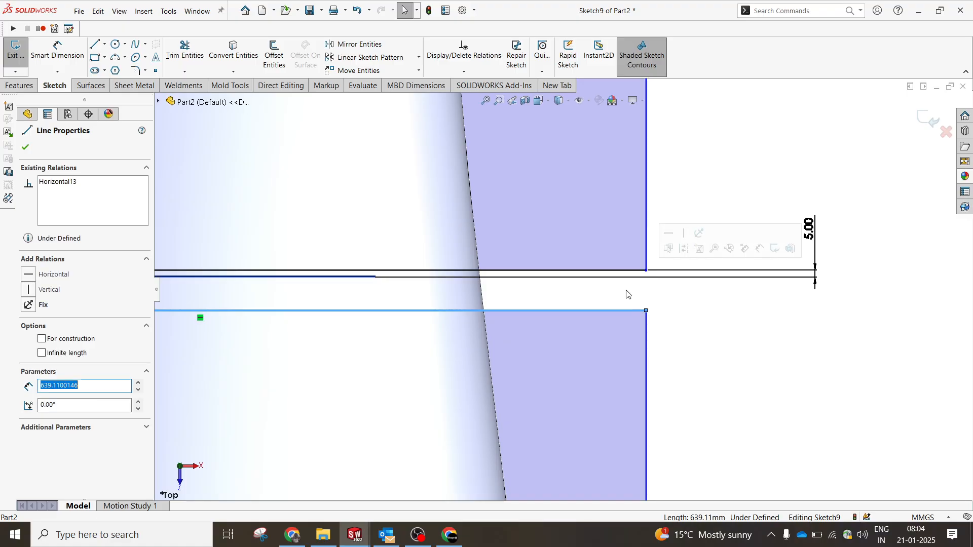
click(678, 347)
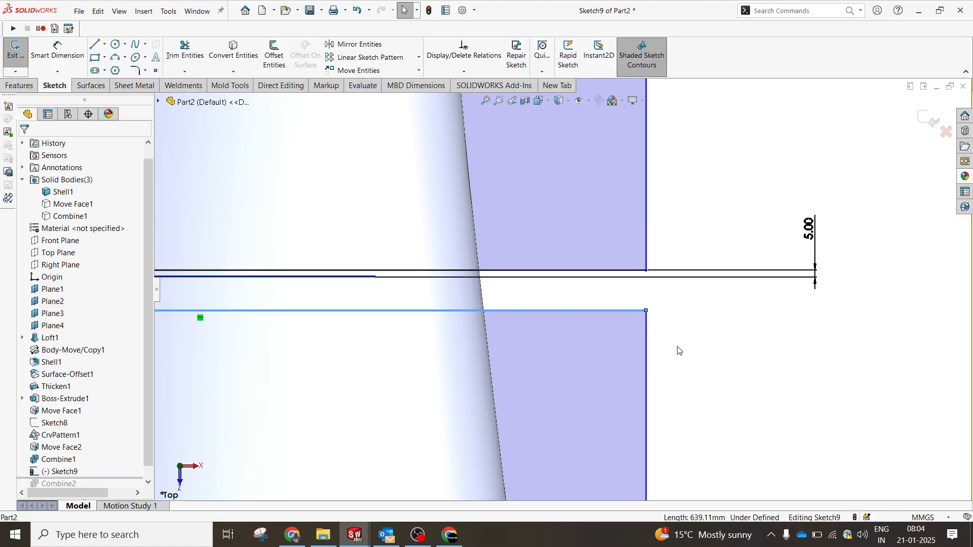
right_drag(677, 345, 659, 284)
click(615, 271)
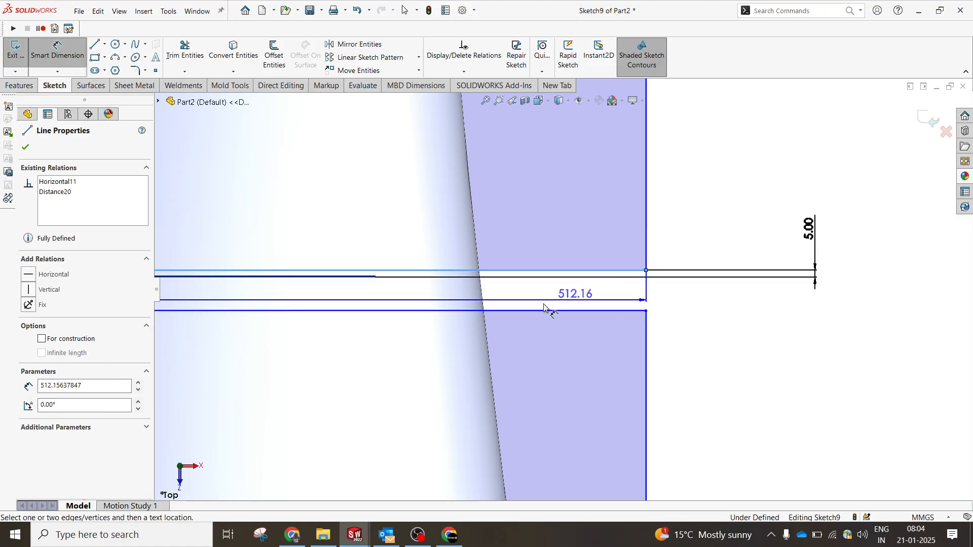
click(512, 310)
click(680, 330)
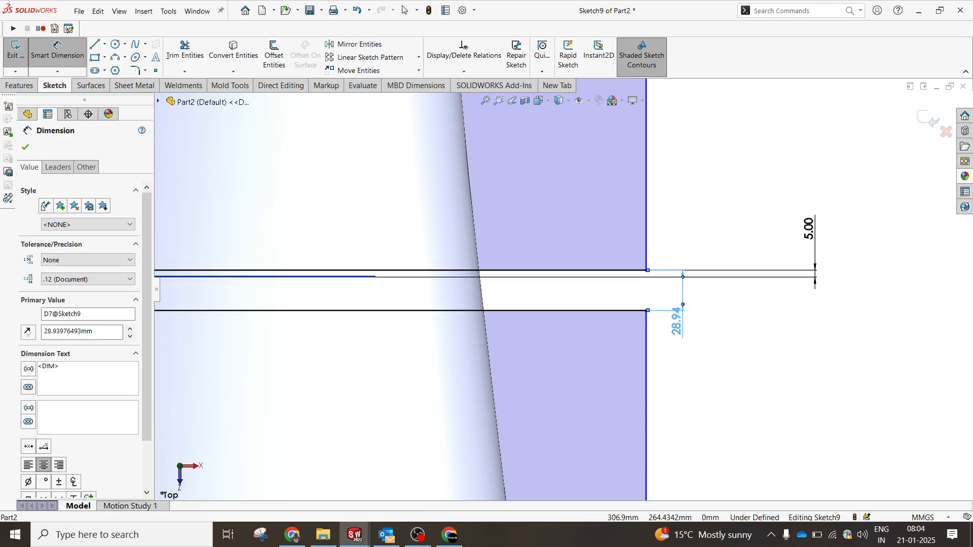
text(10)
key(Return)
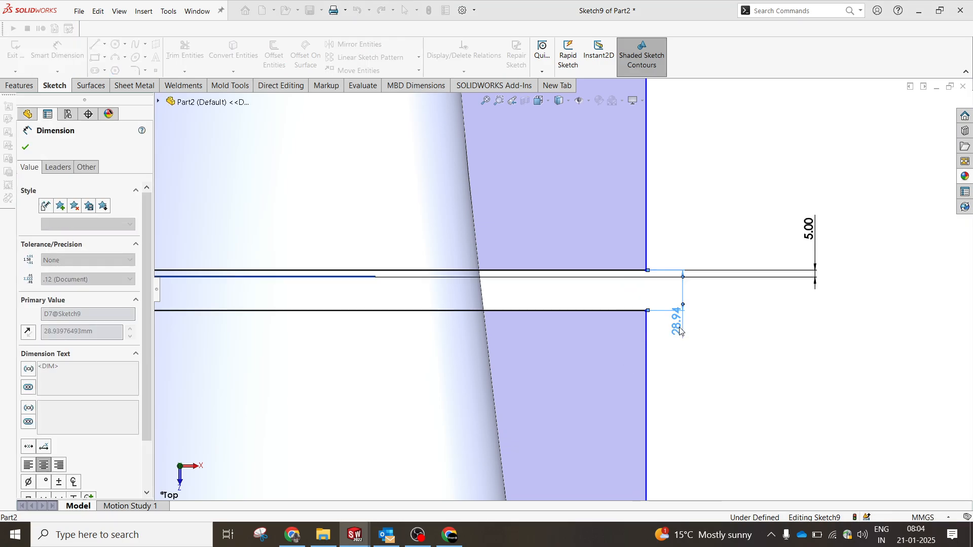
Cut-extrude the four rectangles through the tube with Through All - Both, keeping all resulting bodies
scroll(528, 302, up, 5)
scroll(573, 198, up, 3)
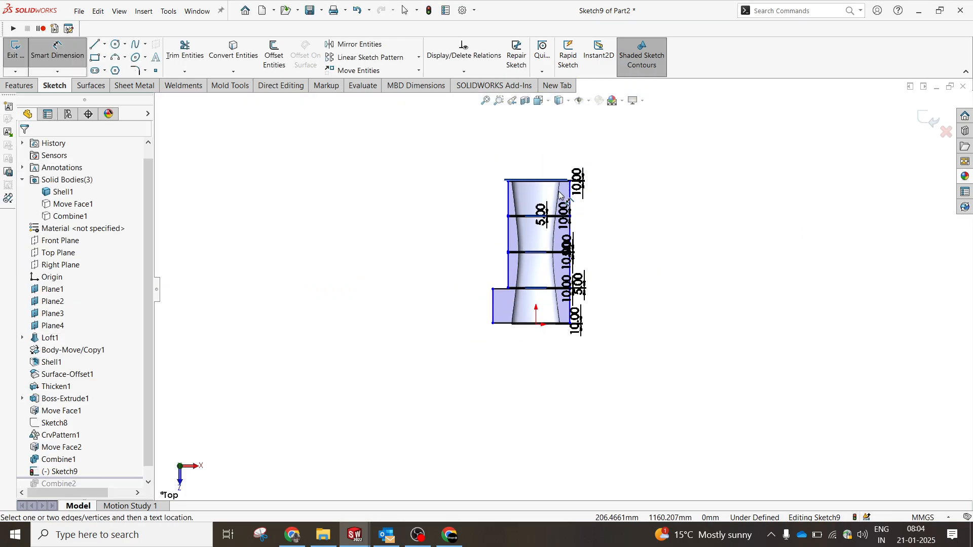
click(23, 85)
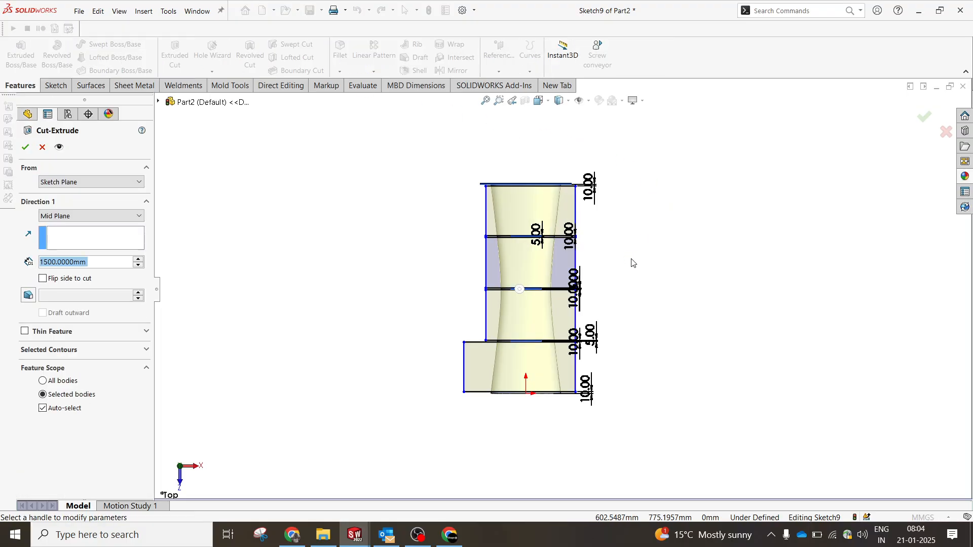
click(79, 217)
click(60, 244)
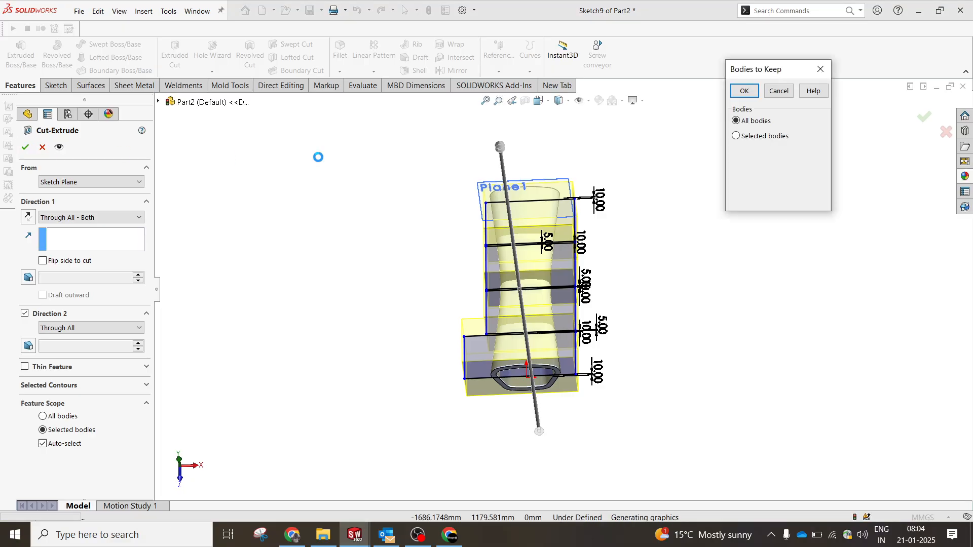
click(743, 90)
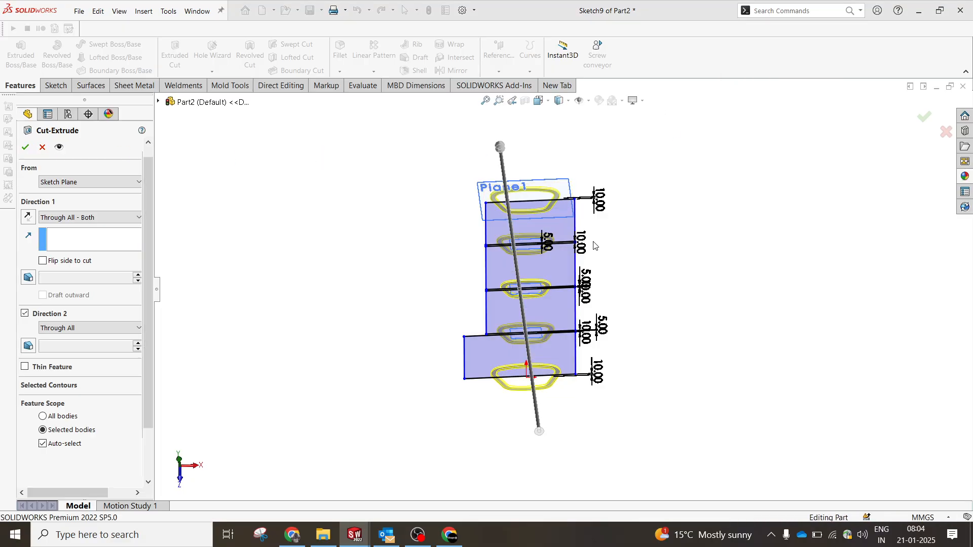
Hide the reference planes Plane1 to Plane4 around the rib rings
middle_drag(565, 278, 539, 212)
scroll(545, 254, down, 3)
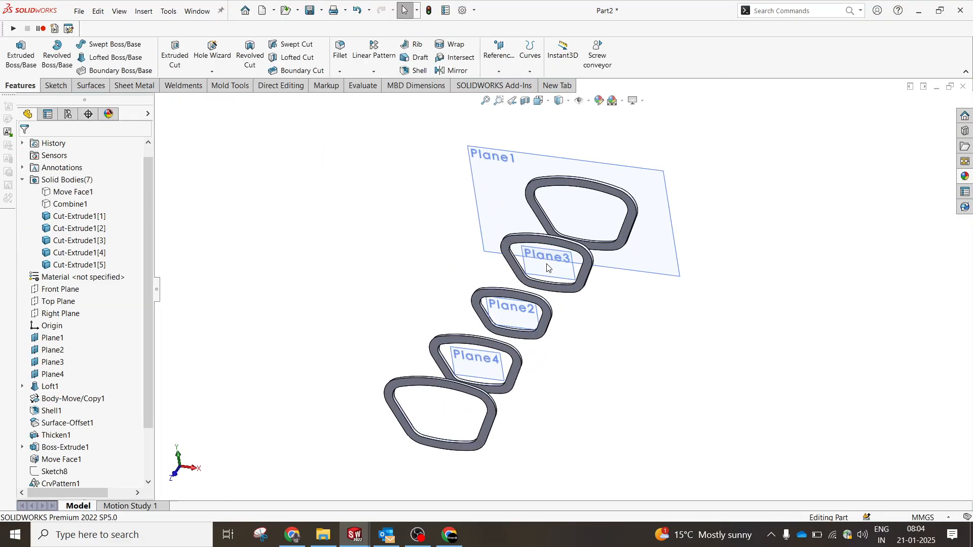
click(556, 248)
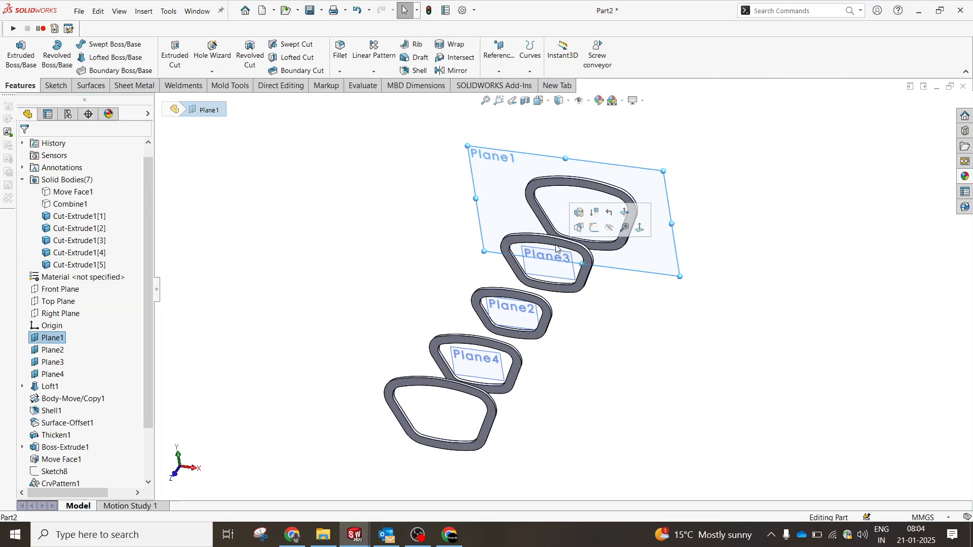
ctrl+click(507, 305)
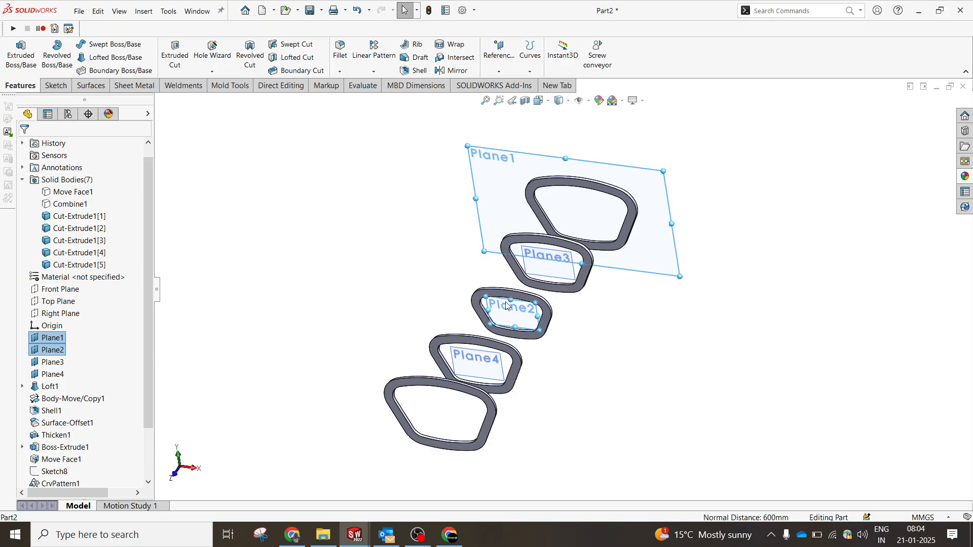
ctrl+click(473, 360)
click(517, 328)
mouse_move(657, 340)
middle_down()
mouse_move(636, 262)
mouse_move(661, 343)
middle_up()
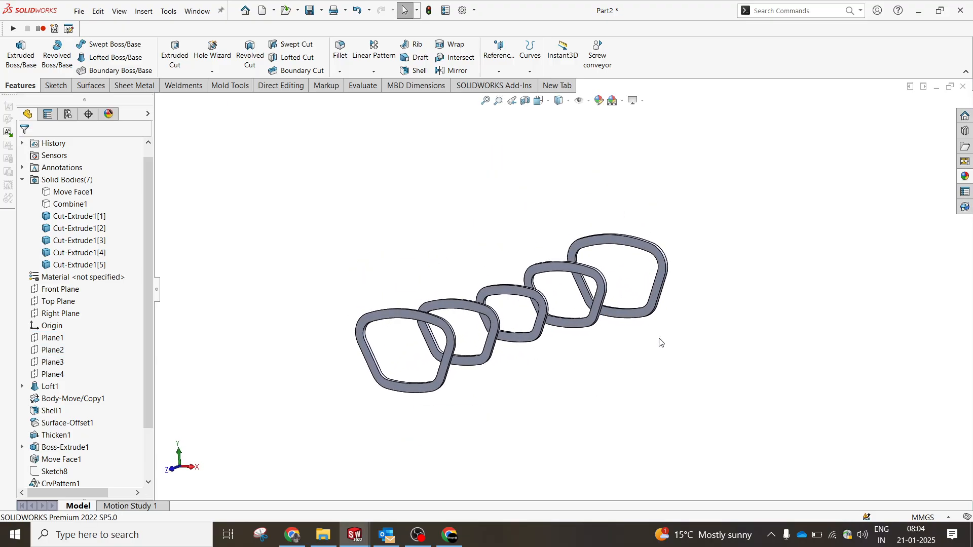
Roll the feature history forward past Combine2 and inspect how the slats meet the rib rings
click(64, 203)
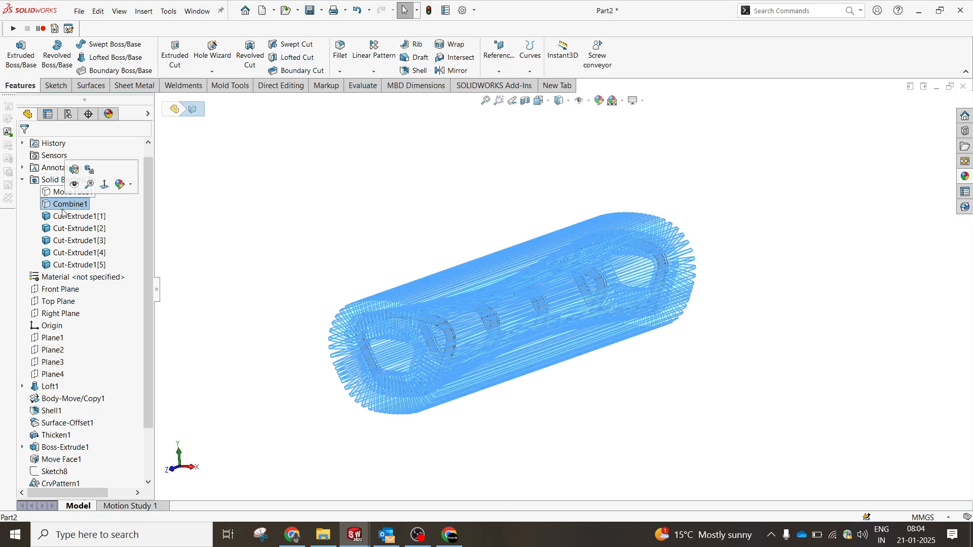
scroll(63, 263, down, 5)
drag(104, 475, 97, 478)
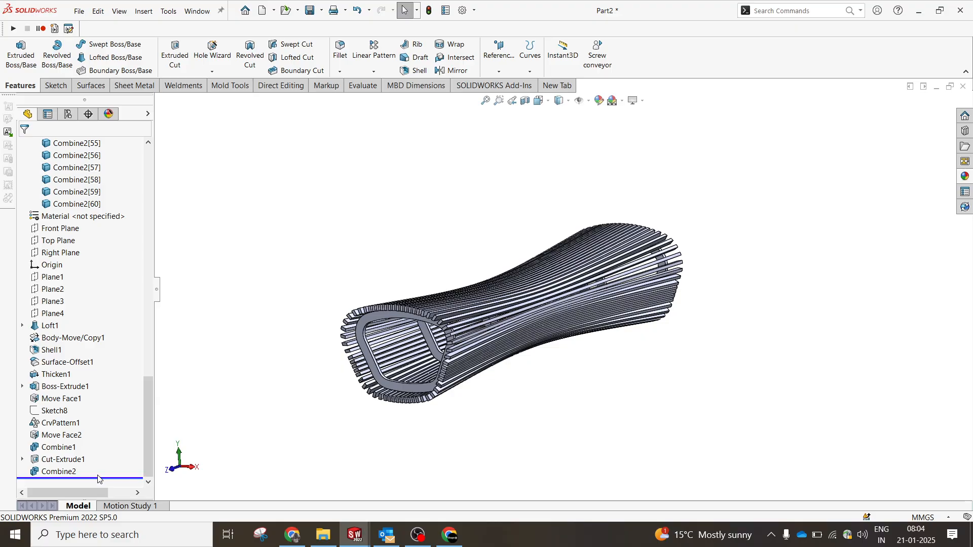
mouse_move(529, 362)
middle_down()
mouse_move(546, 361)
mouse_move(527, 363)
middle_up()
scroll(393, 342, down, 4)
middle_drag(398, 327, 424, 282)
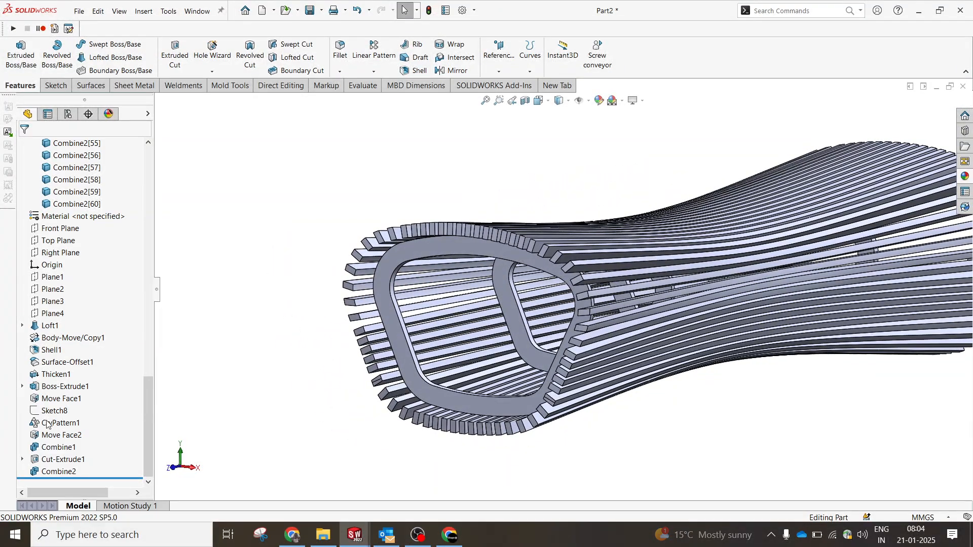
Roll the feature history back to just above Combine2
click(59, 471)
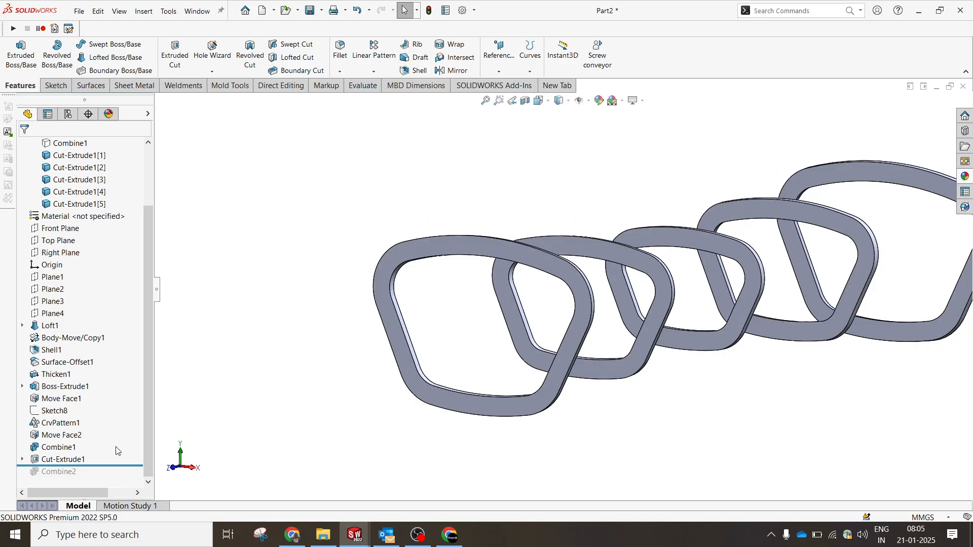
click(271, 87)
click(228, 87)
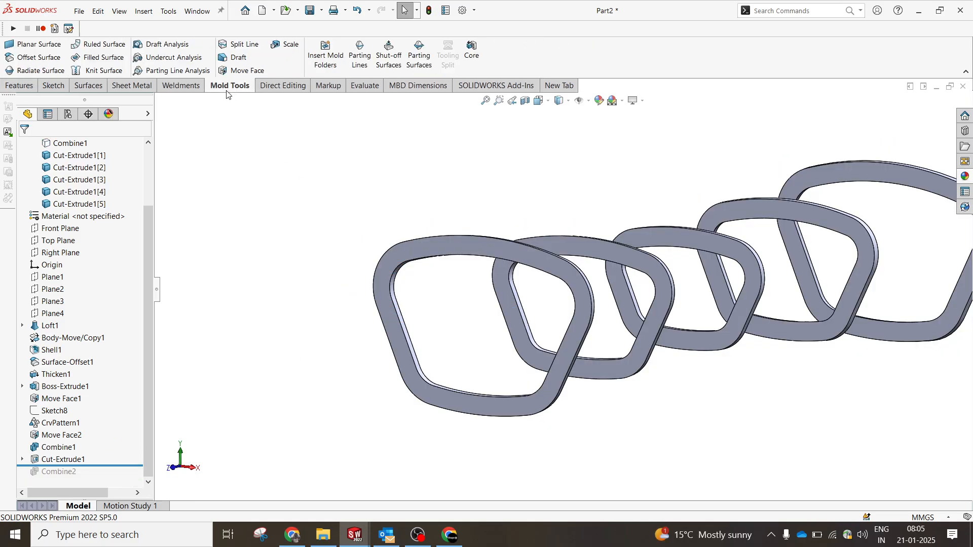
click(281, 86)
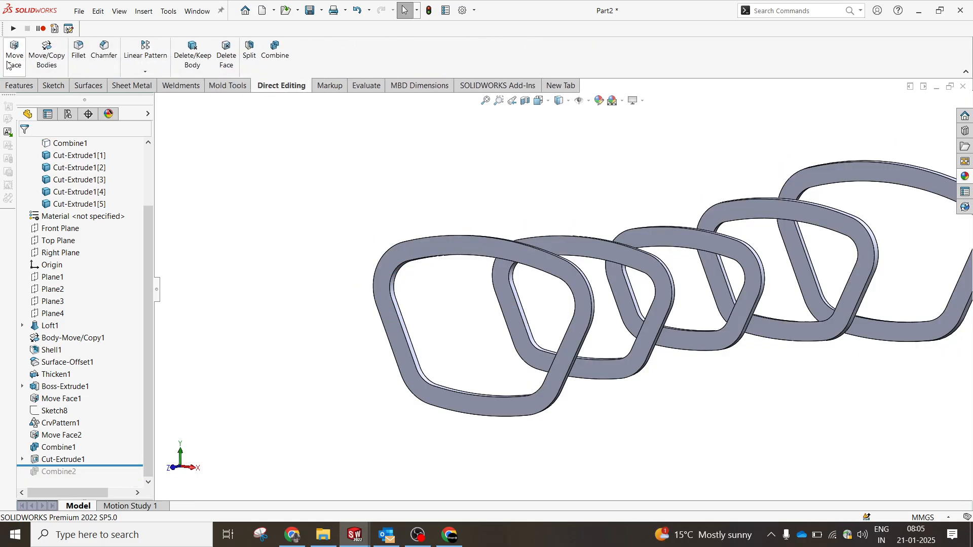
Offset the outer perimeter faces of all five rib rings outward by 5 mm with Move Face
scroll(512, 267, down, 4)
middle_drag(512, 268, 481, 259)
scroll(474, 266, up, 2)
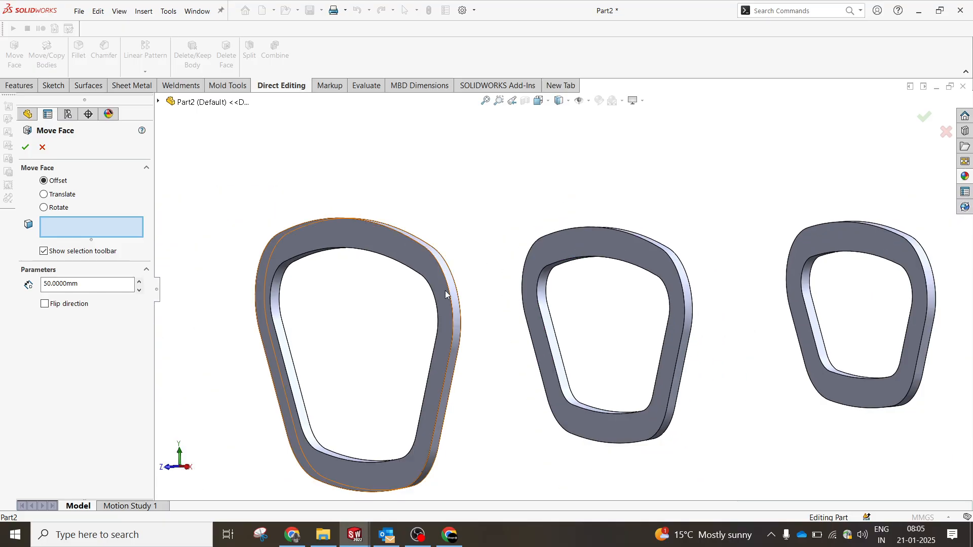
scroll(446, 288, down, 2)
click(458, 264)
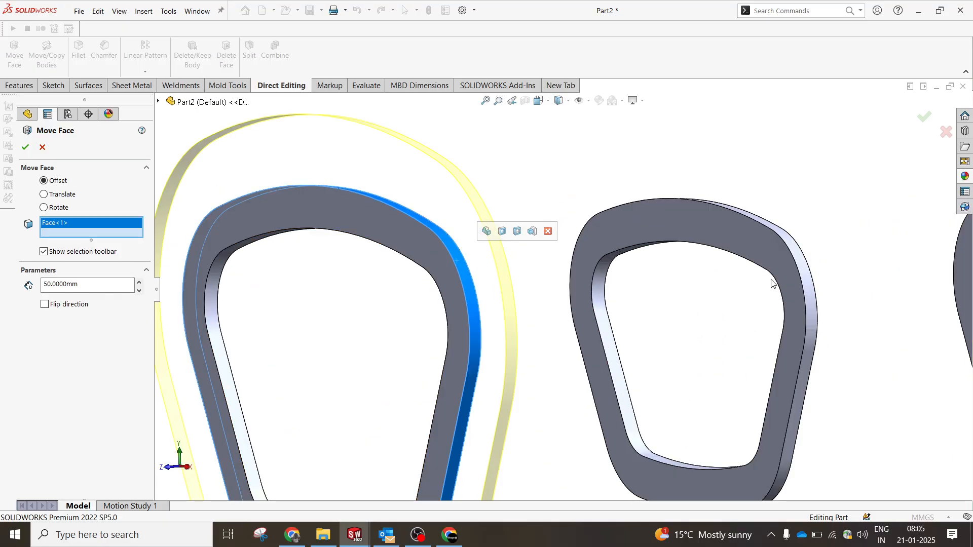
click(808, 282)
scroll(750, 286, up, 4)
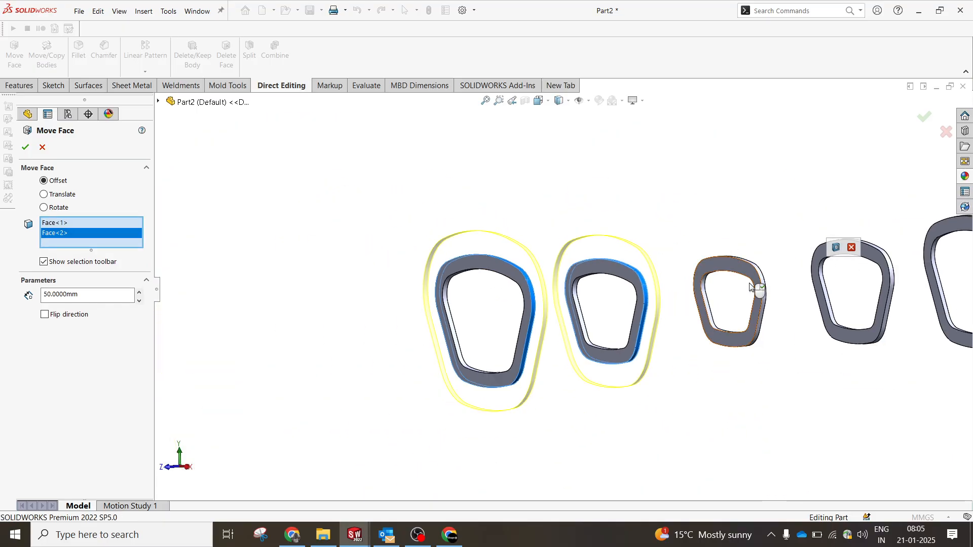
scroll(750, 286, down, 3)
click(678, 270)
scroll(764, 309, up, 3)
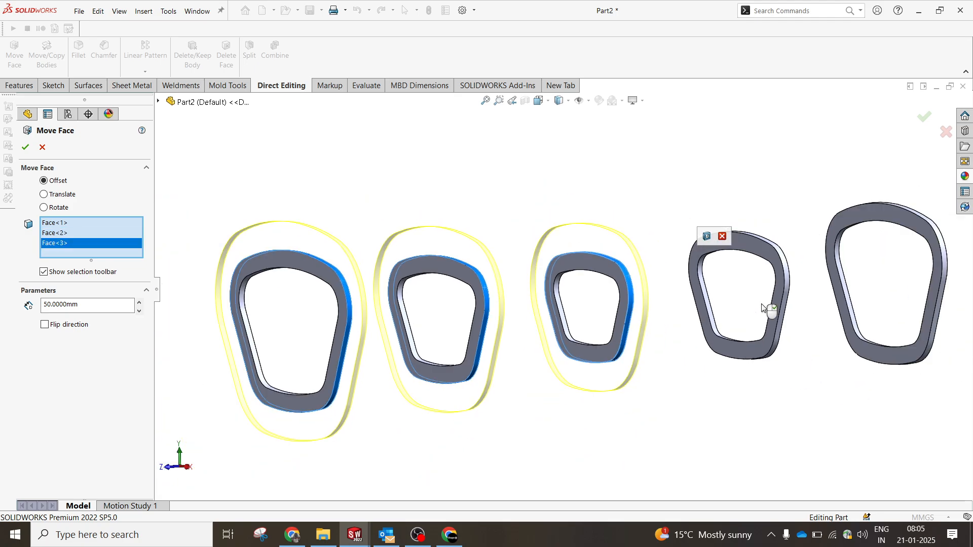
scroll(705, 272, down, 3)
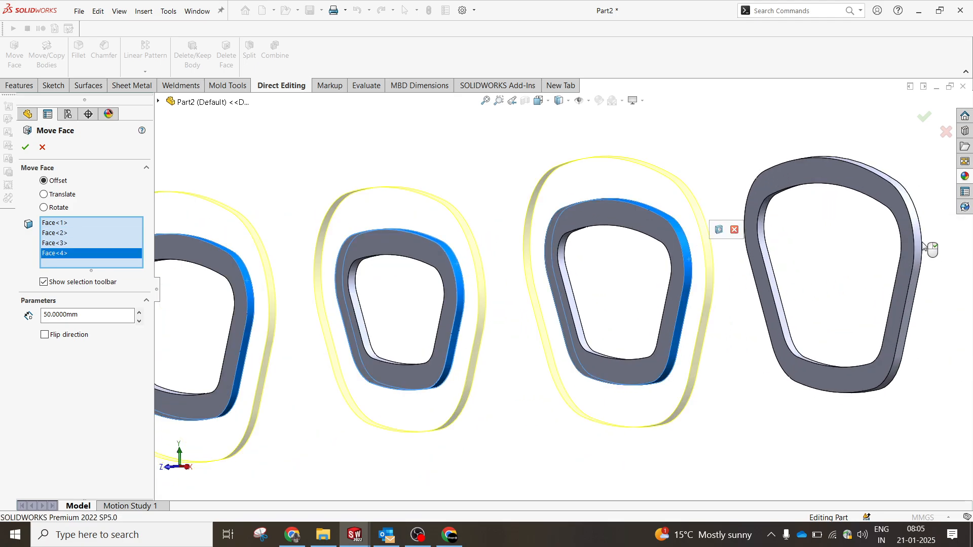
click(907, 238)
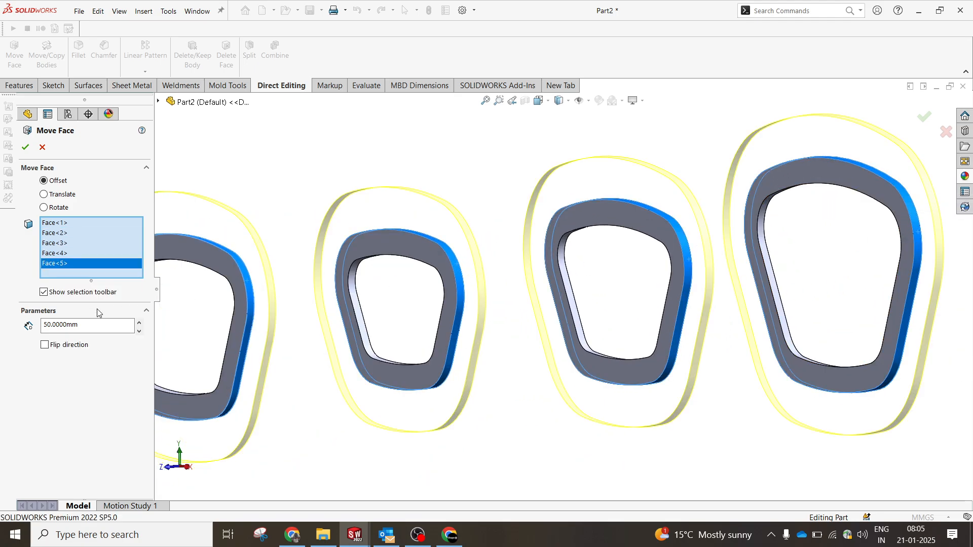
double_click(89, 325)
text(5)
key(Return)
key(Return)
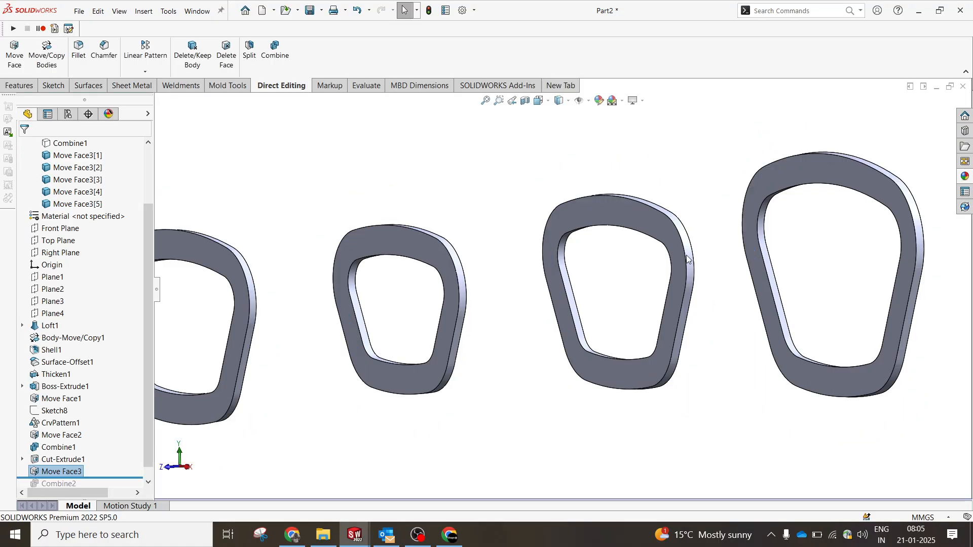
scroll(684, 259, up, 6)
middle_drag(554, 273, 563, 292)
scroll(361, 319, down, 4)
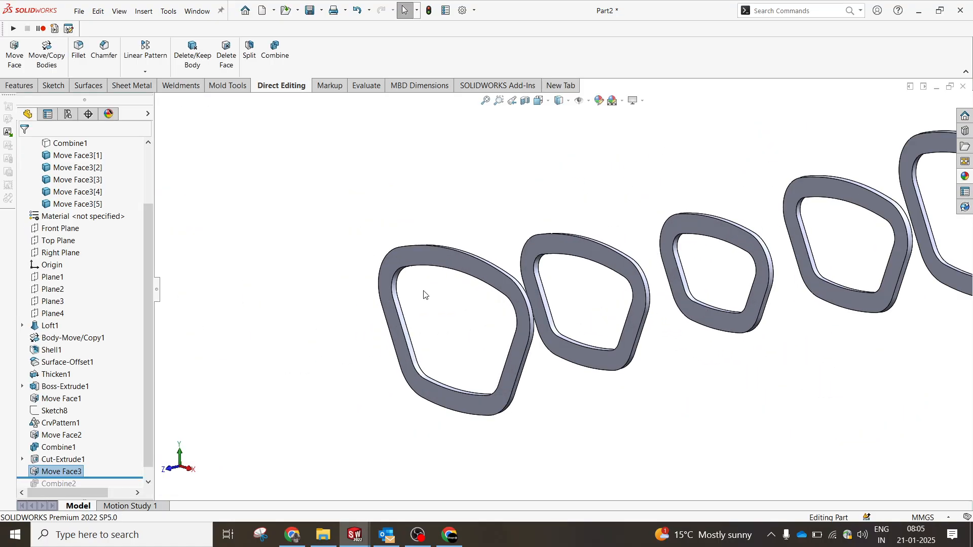
right_click(451, 262)
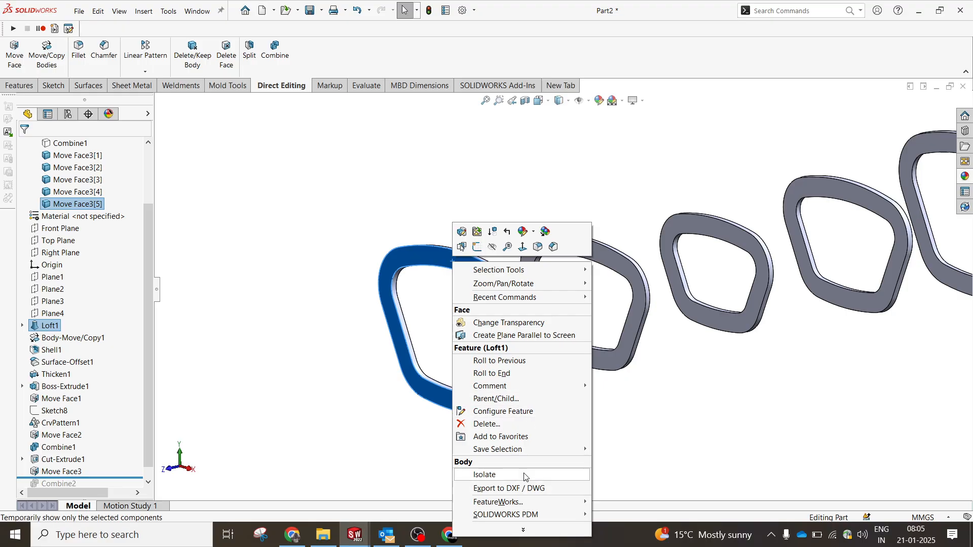
click(632, 455)
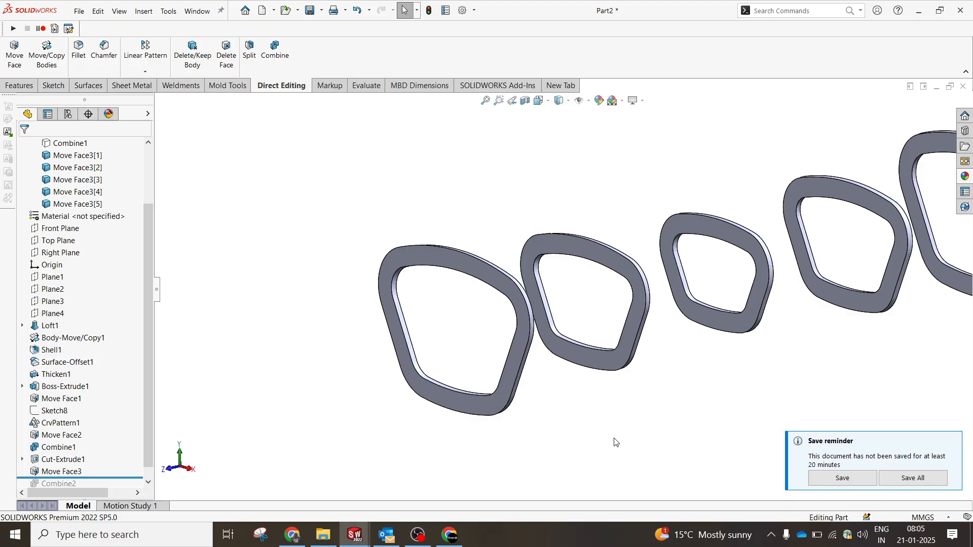
Roll the feature history forward past Combine2 to bring the slats back
scroll(102, 181, up, 1)
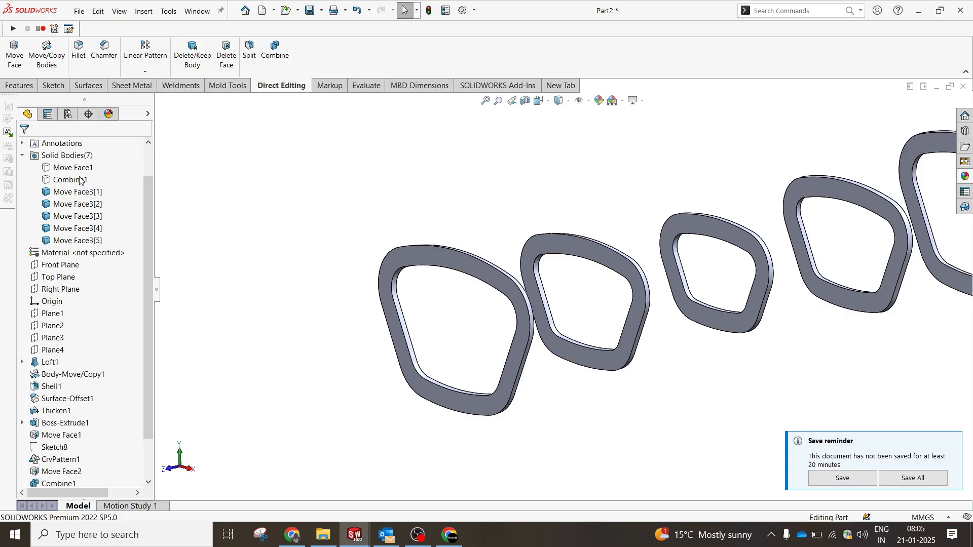
scroll(84, 383, down, 2)
drag(93, 461, 93, 477)
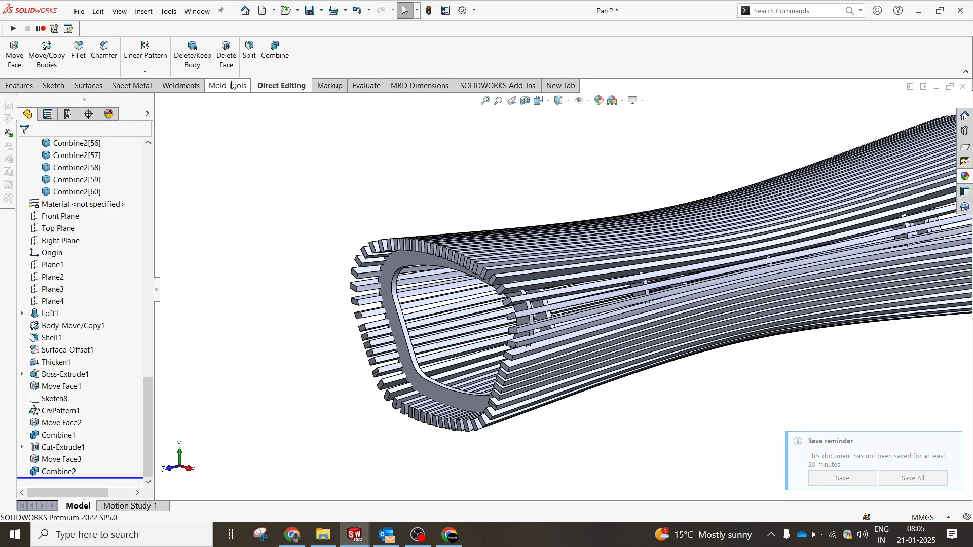
Hide the four rib rings behind the front ring
middle_drag(486, 231, 577, 220)
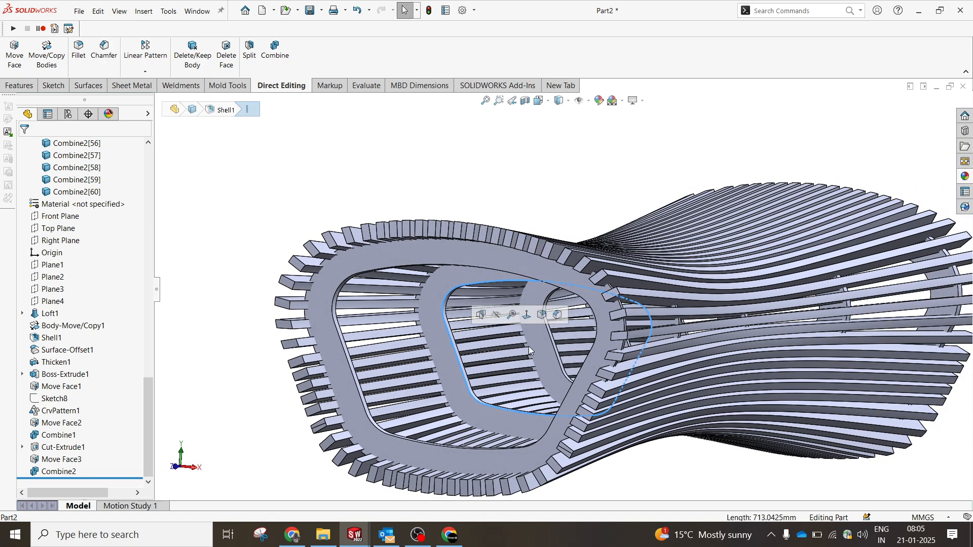
click(547, 346)
mouse_move(548, 345)
middle_down()
mouse_move(578, 332)
mouse_move(562, 338)
middle_up()
ctrl+click(587, 337)
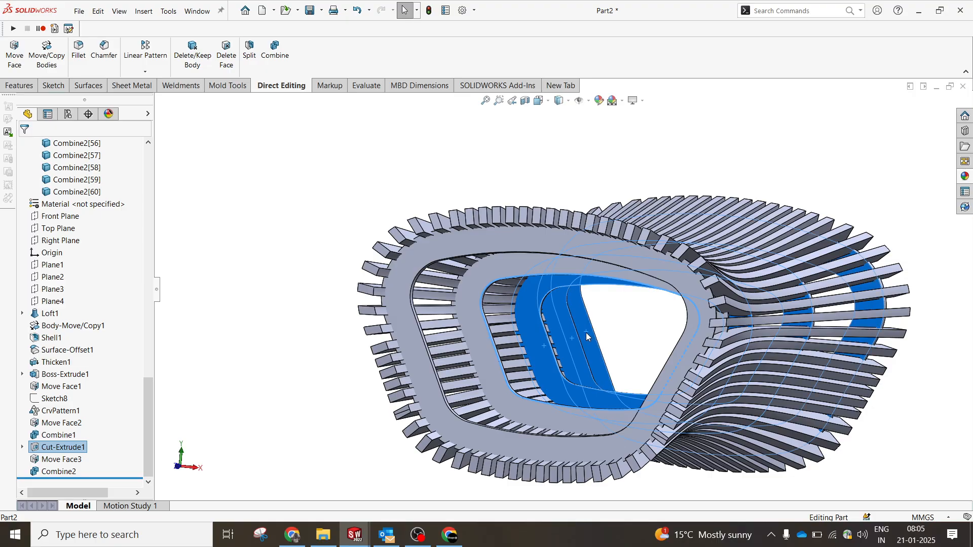
ctrl+click(482, 341)
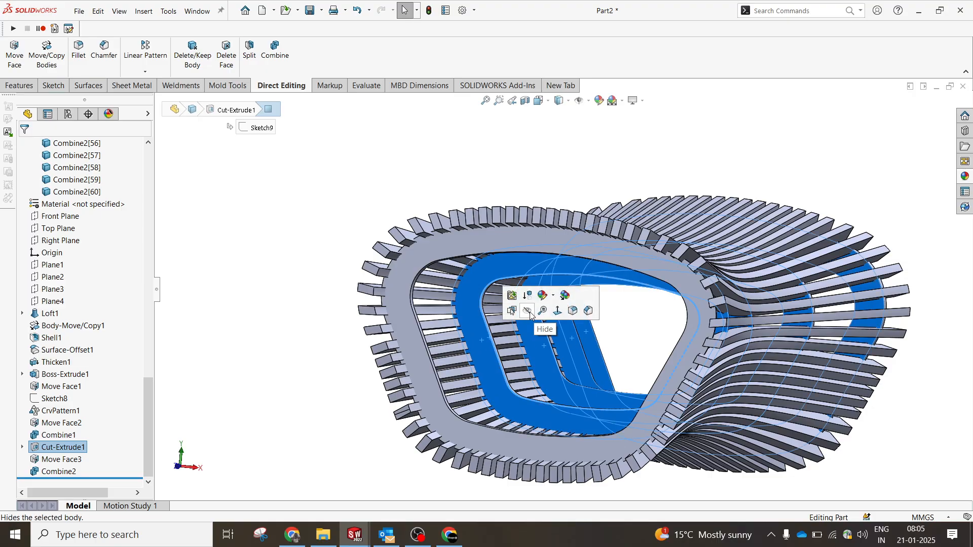
click(509, 200)
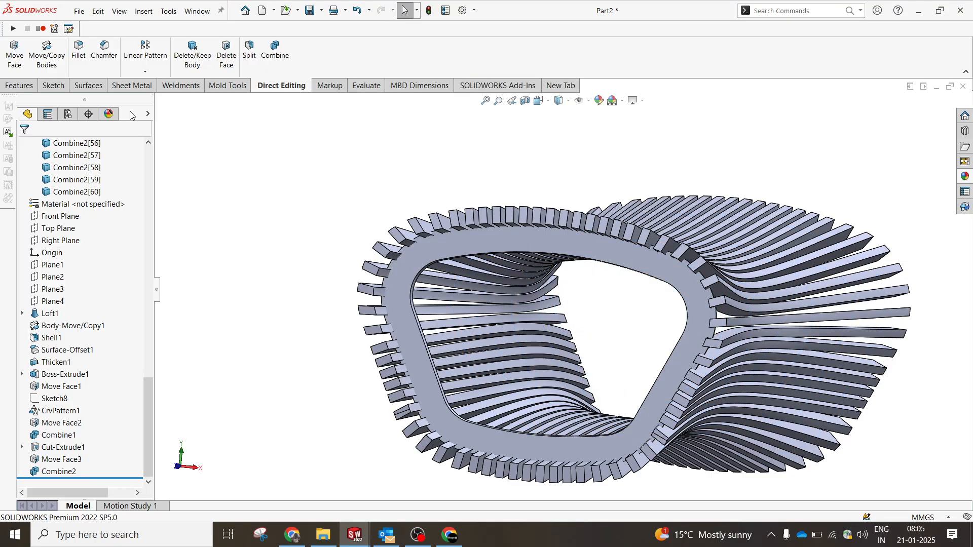
Create an Indent with the Cut option, using the front rib ring as target body and all the slats as tool body regions
click(162, 12)
mouse_move(144, 12)
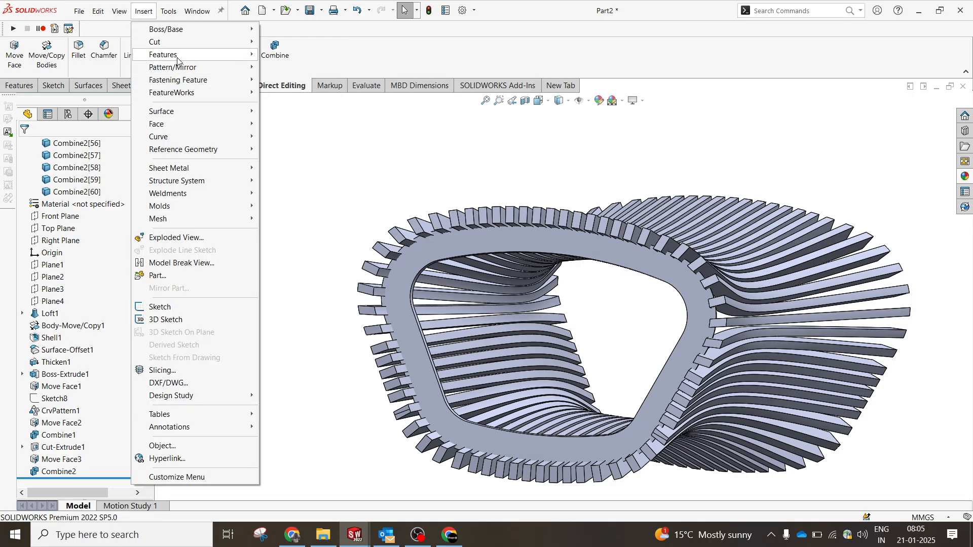
mouse_move(177, 56)
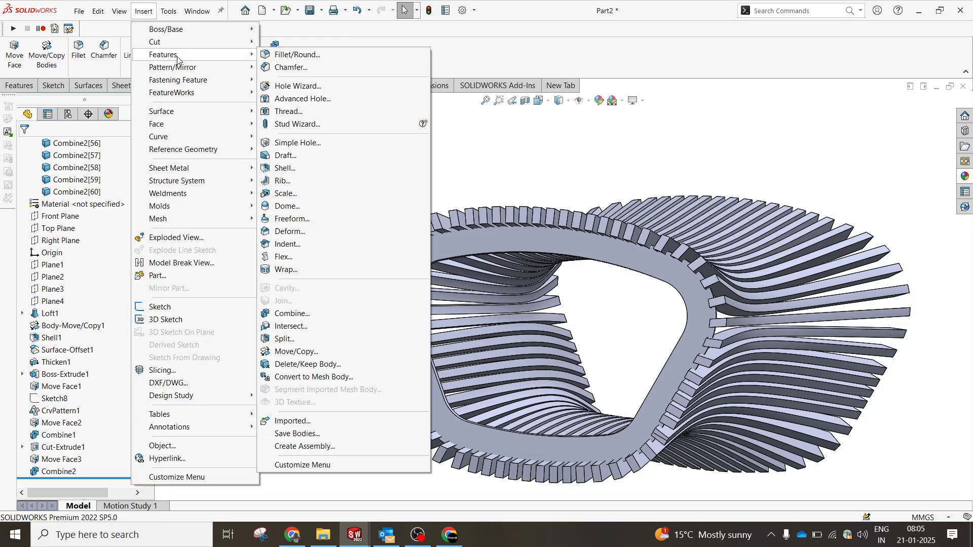
click(287, 245)
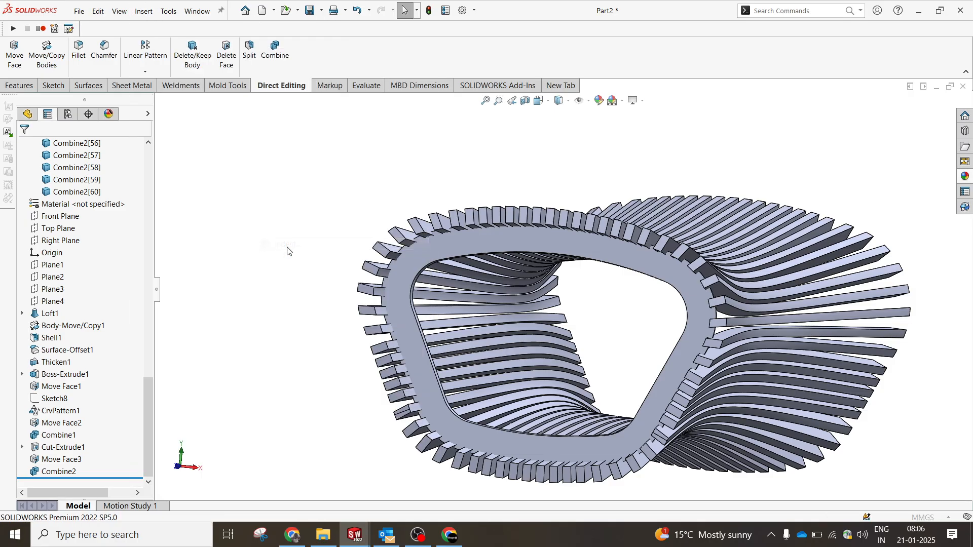
click(427, 251)
click(43, 279)
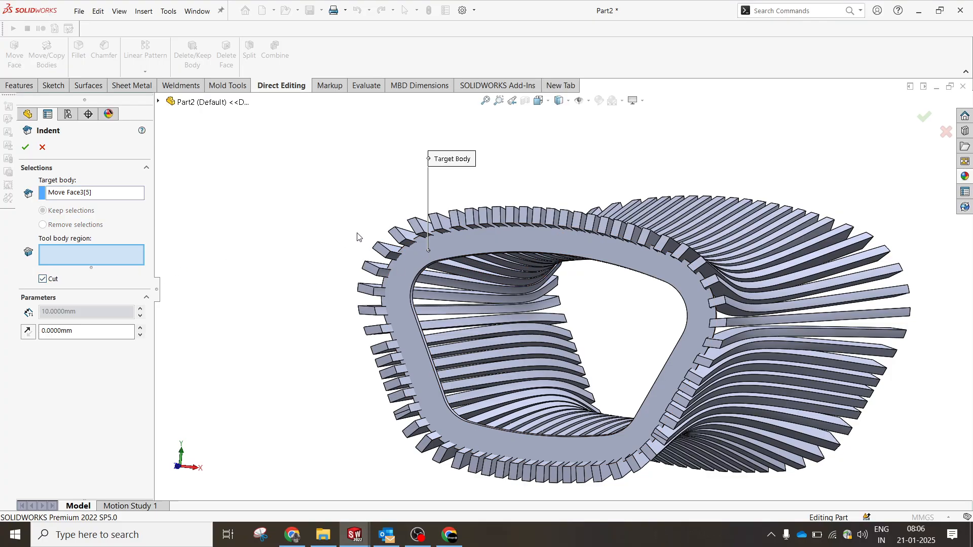
key(ctrl+a)
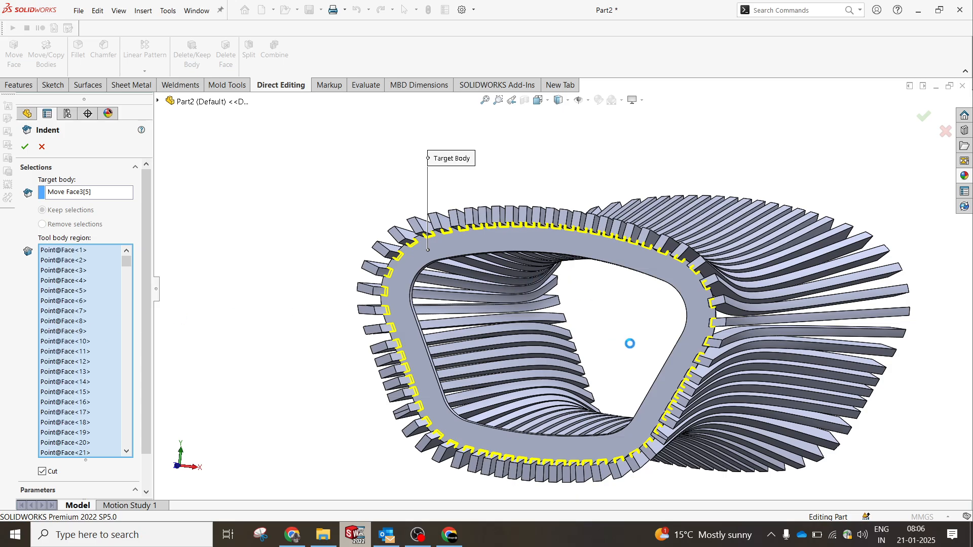
click(22, 153)
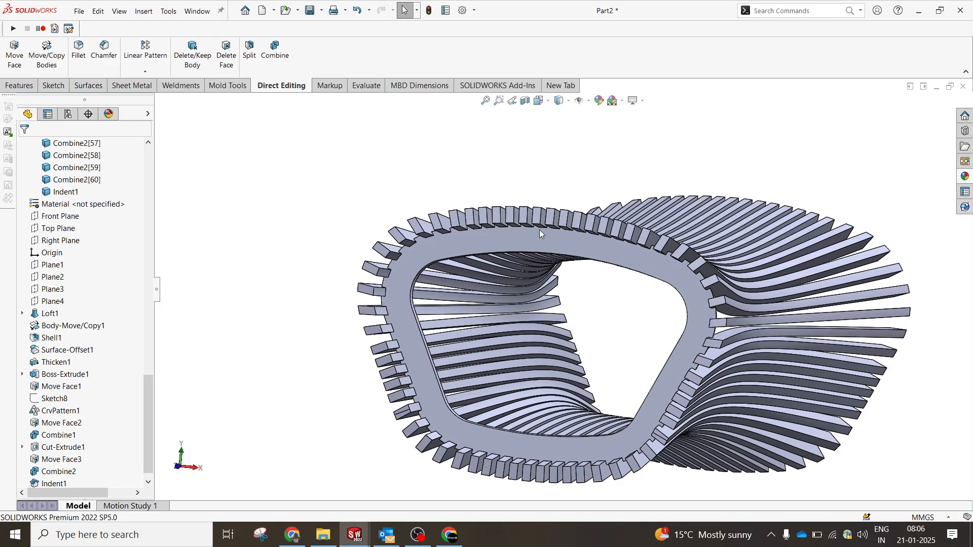
Isolate the front rib ring to examine the notches along its outer edge, and exit the isolated view
right_click(536, 232)
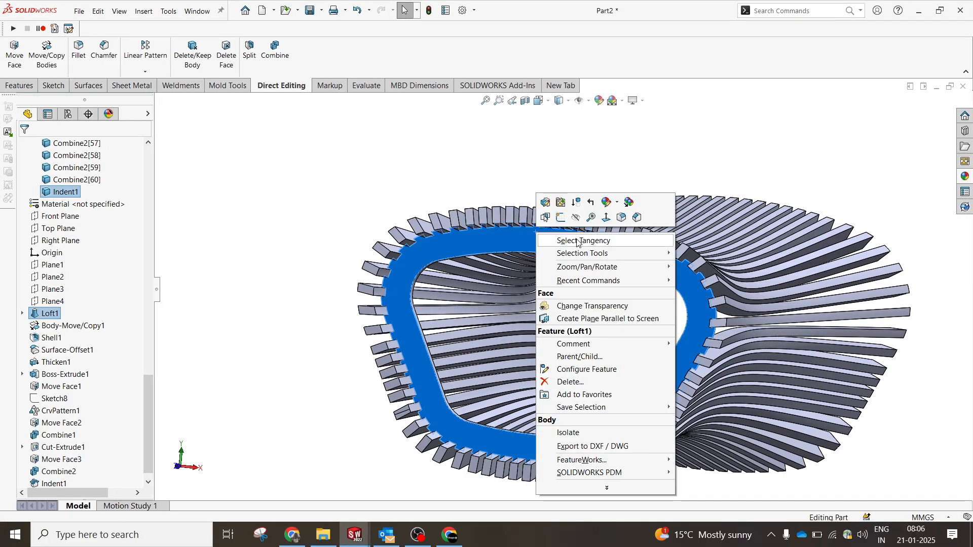
click(600, 432)
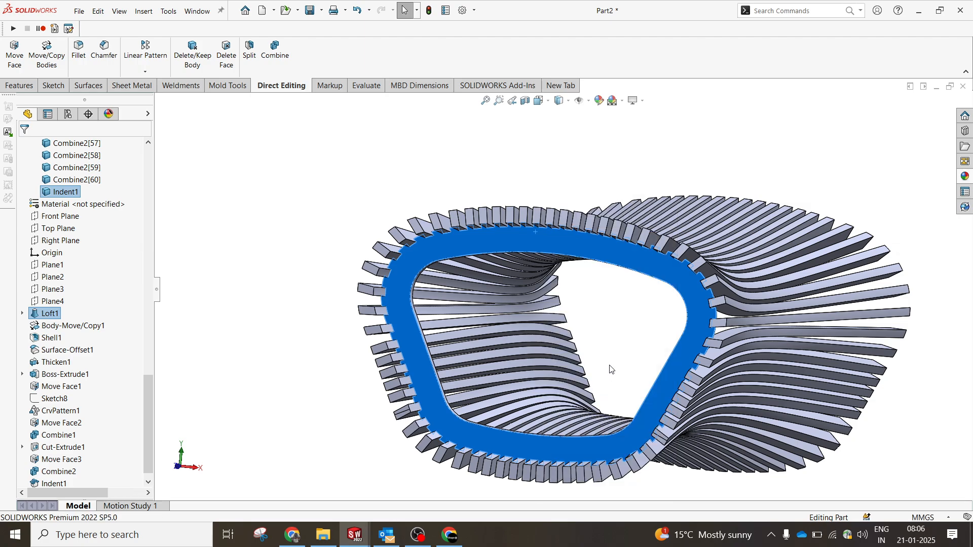
mouse_move(608, 366)
middle_down()
mouse_move(604, 341)
mouse_move(608, 370)
middle_up()
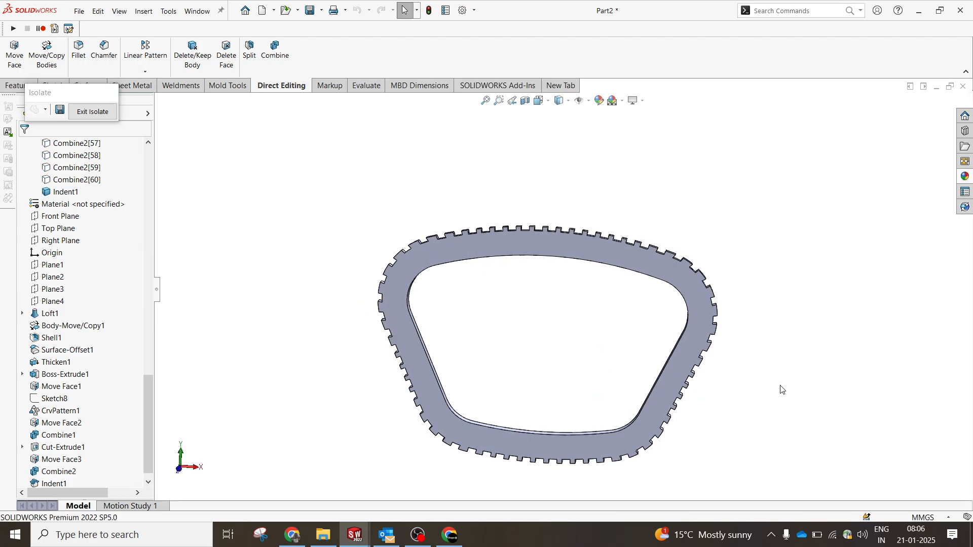
middle_drag(665, 394, 658, 355)
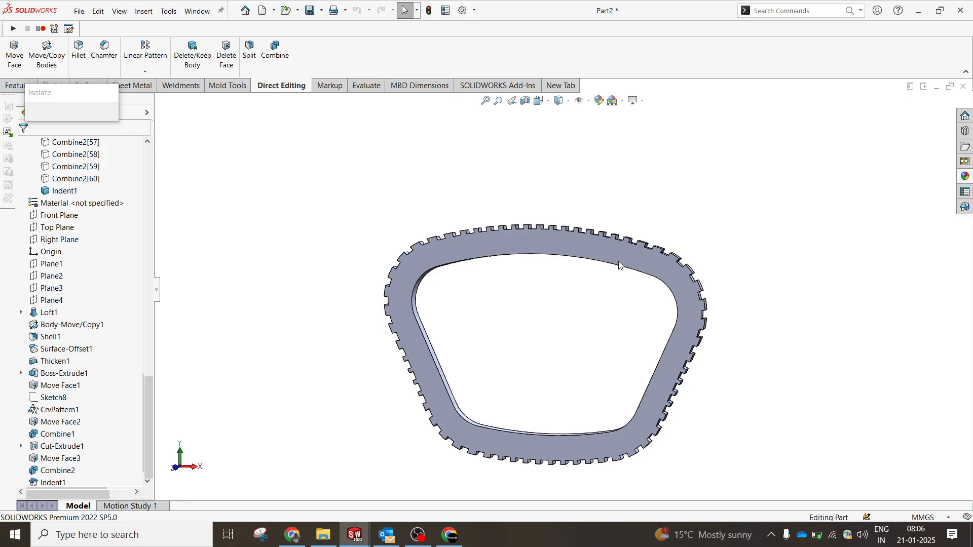
right_click(586, 299)
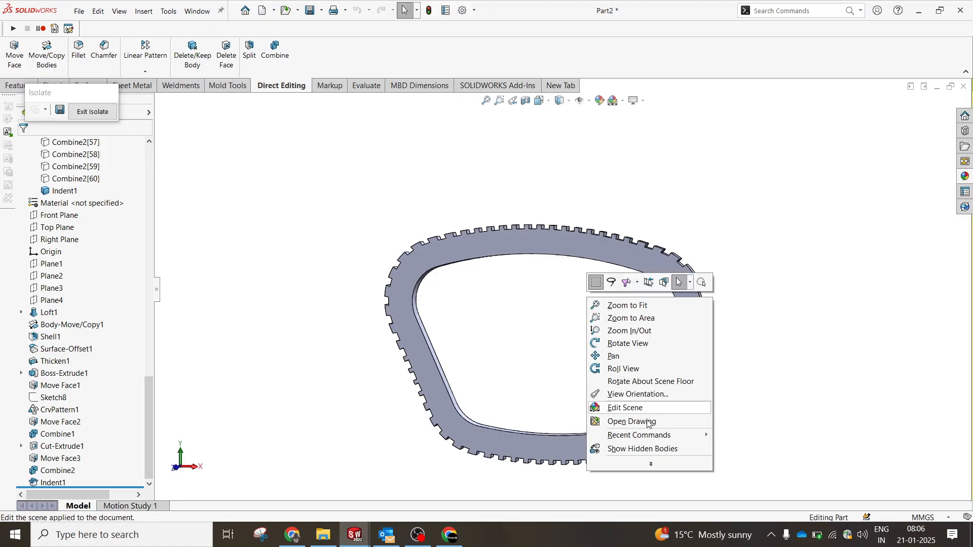
right_click(496, 252)
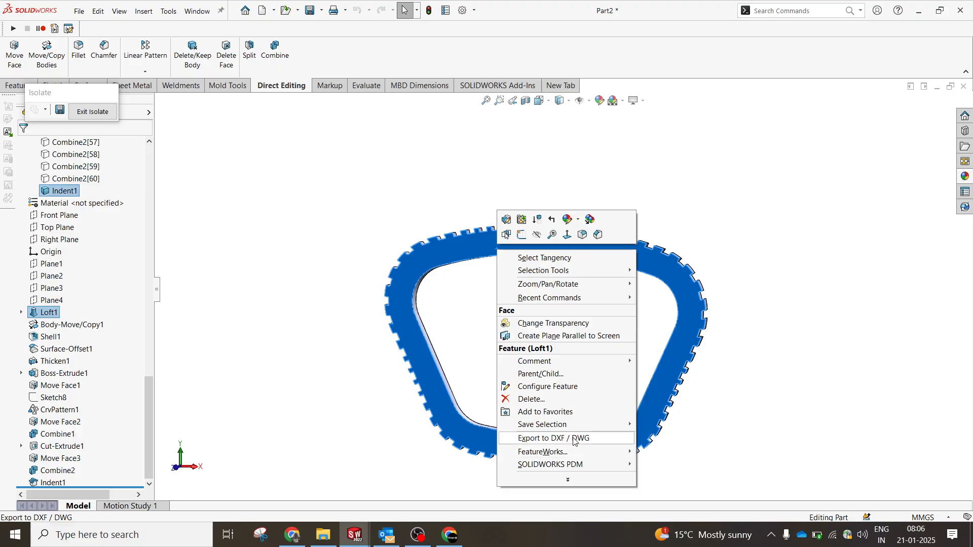
click(767, 439)
click(92, 114)
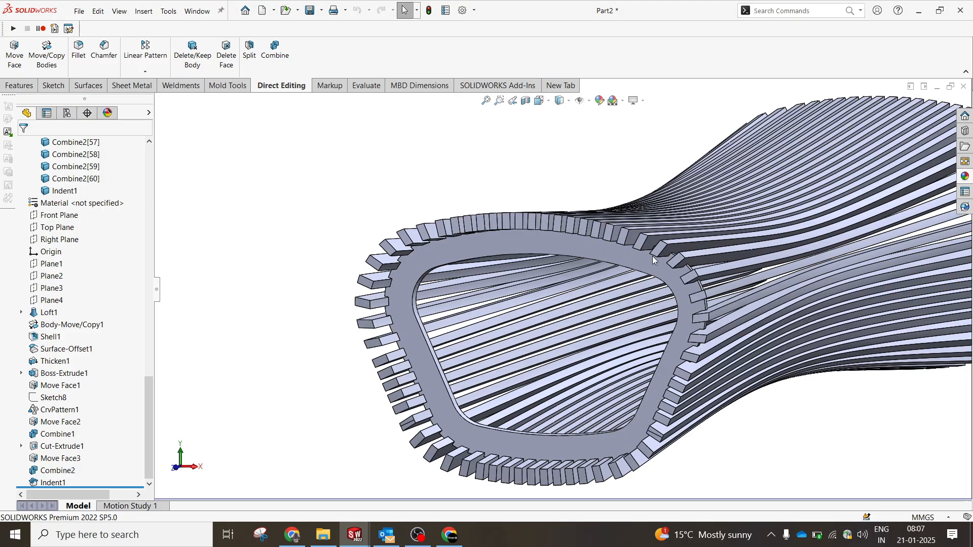
Show the four hidden rib ring bodies, Move Face3[1] to Move Face3[4]
scroll(78, 203, up, 15)
scroll(77, 238, up, 3)
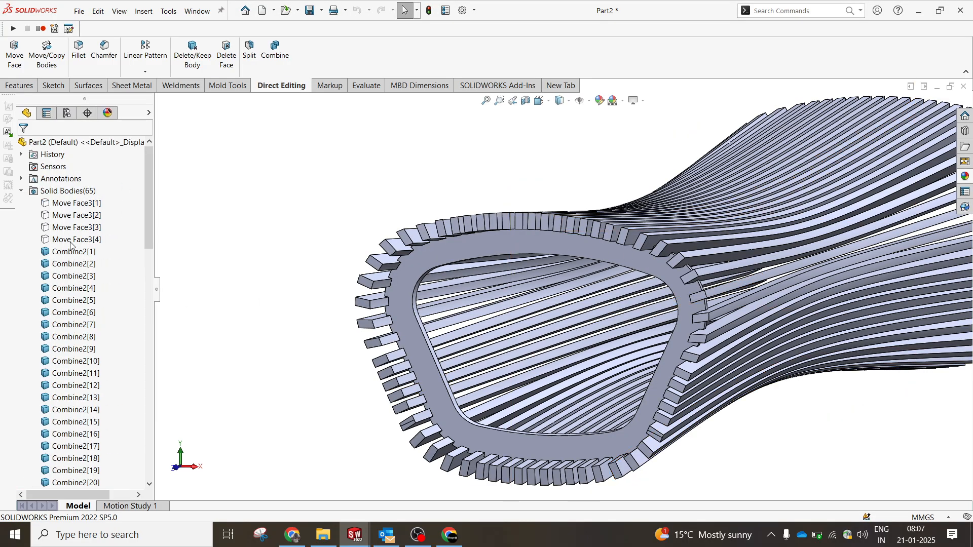
click(76, 239)
ctrl+click(53, 228)
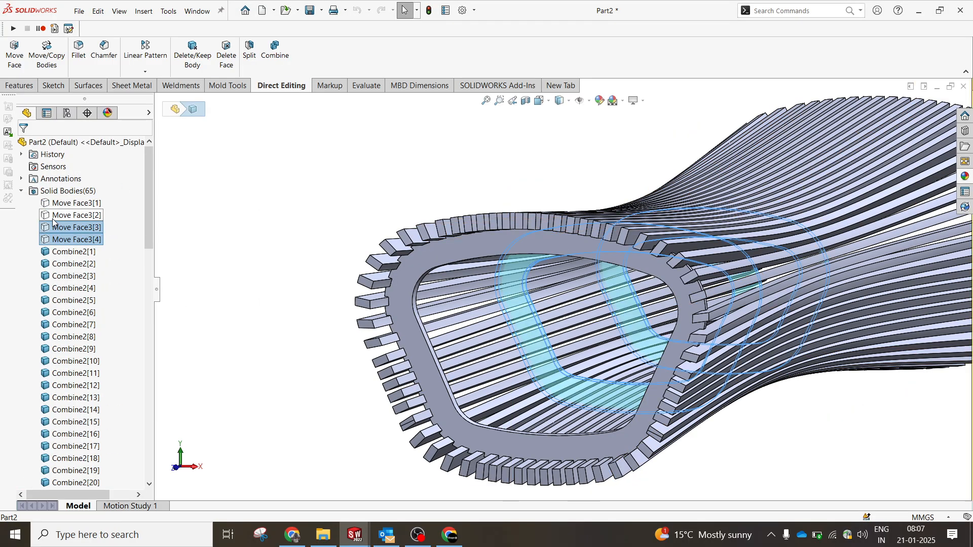
ctrl+click(66, 215)
ctrl+click(65, 202)
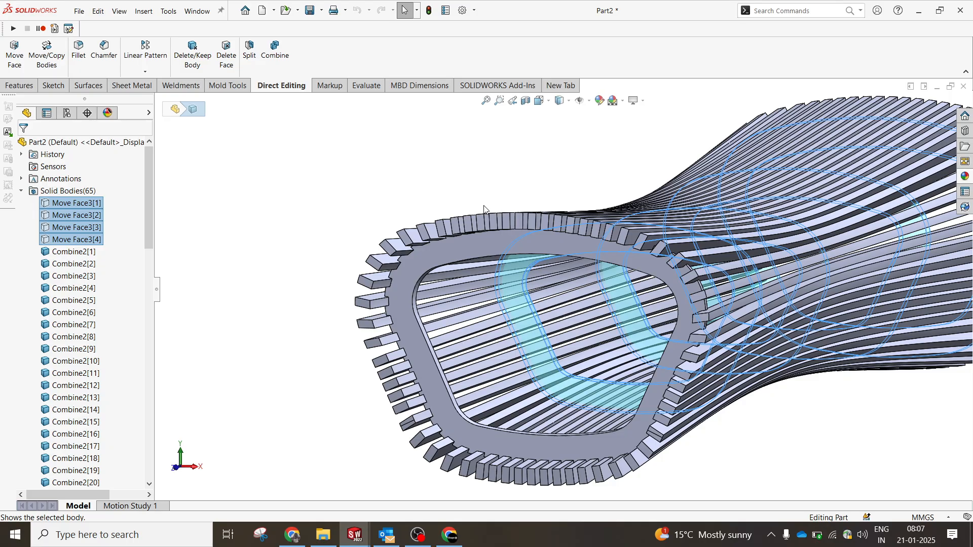
key(space)
click(822, 355)
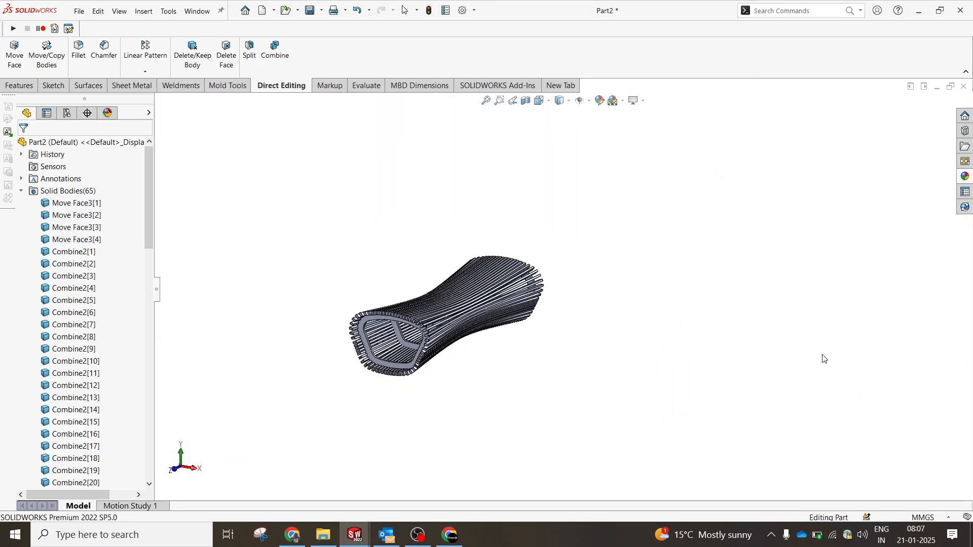
Examine the whole slatted structure and how the rib rings meet the slats
middle_drag(586, 289, 599, 298)
mouse_move(544, 237)
middle_down()
mouse_move(534, 233)
mouse_move(539, 241)
middle_up()
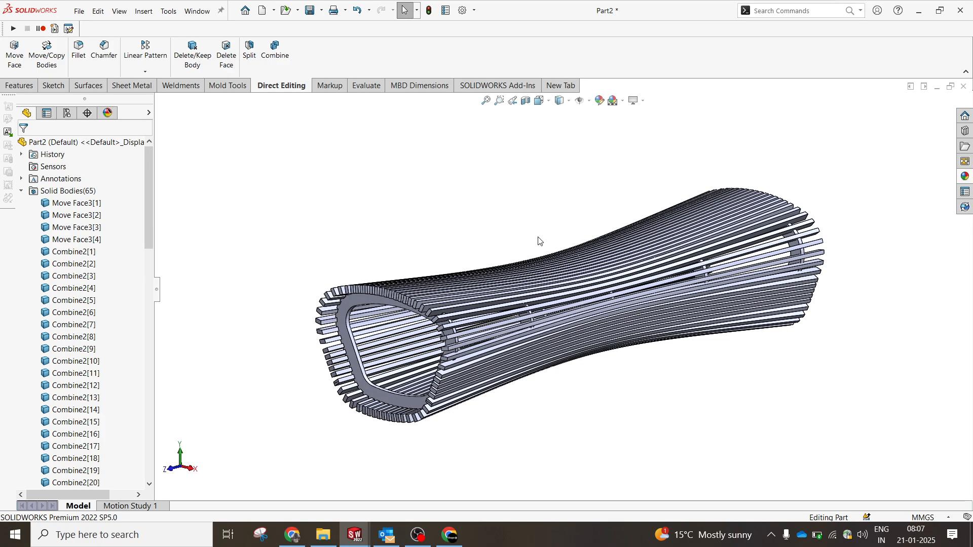
scroll(383, 296, down, 3)
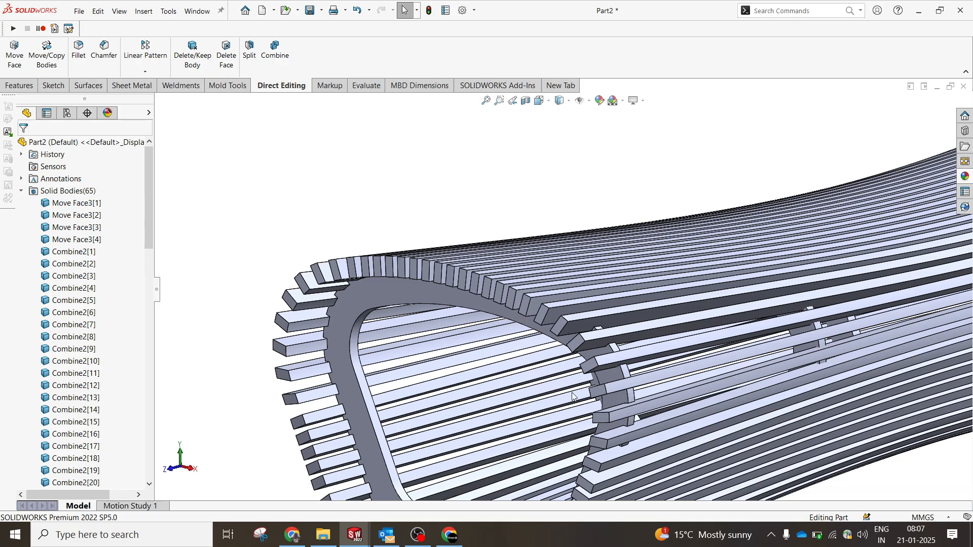
scroll(499, 381, up, 8)
scroll(763, 295, down, 1)
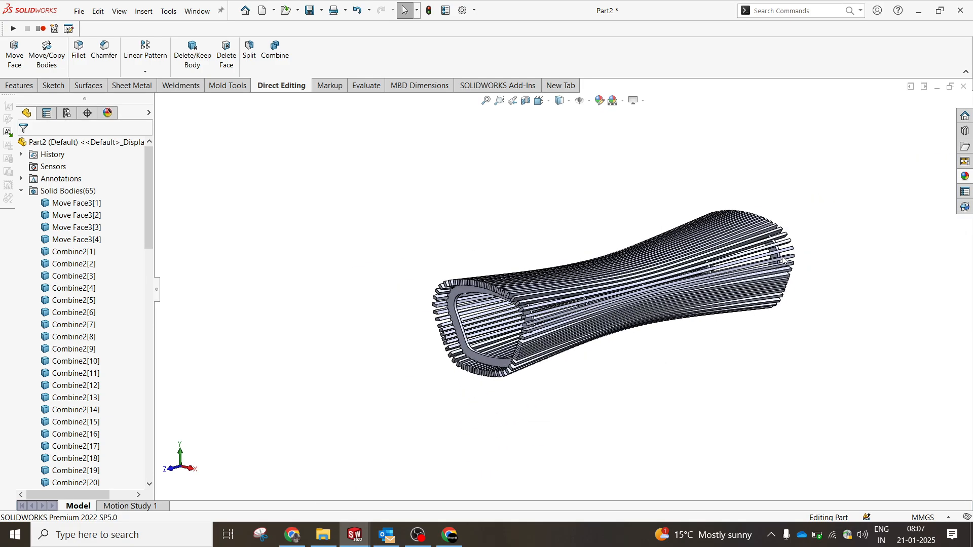
scroll(813, 220, down, 2)
scroll(813, 221, up, 1)
scroll(420, 384, down, 1)
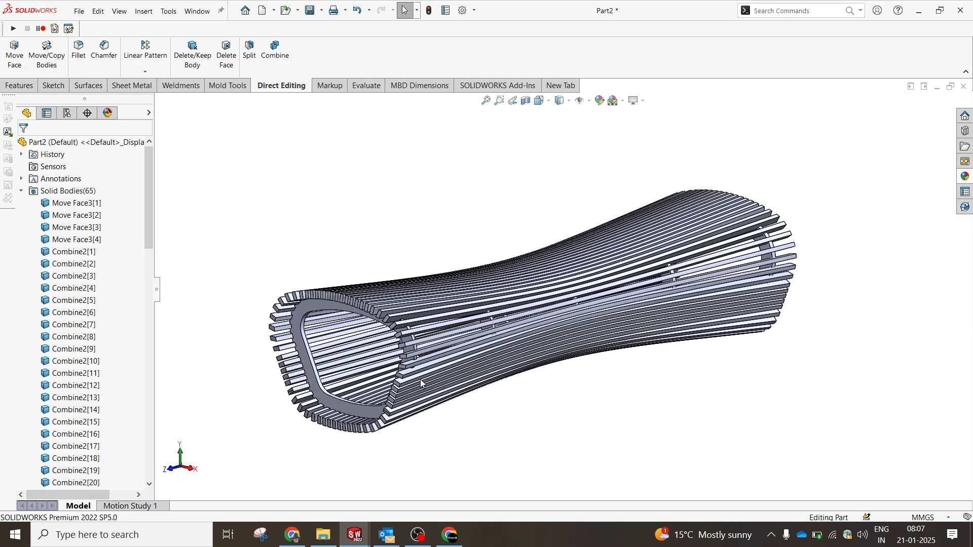